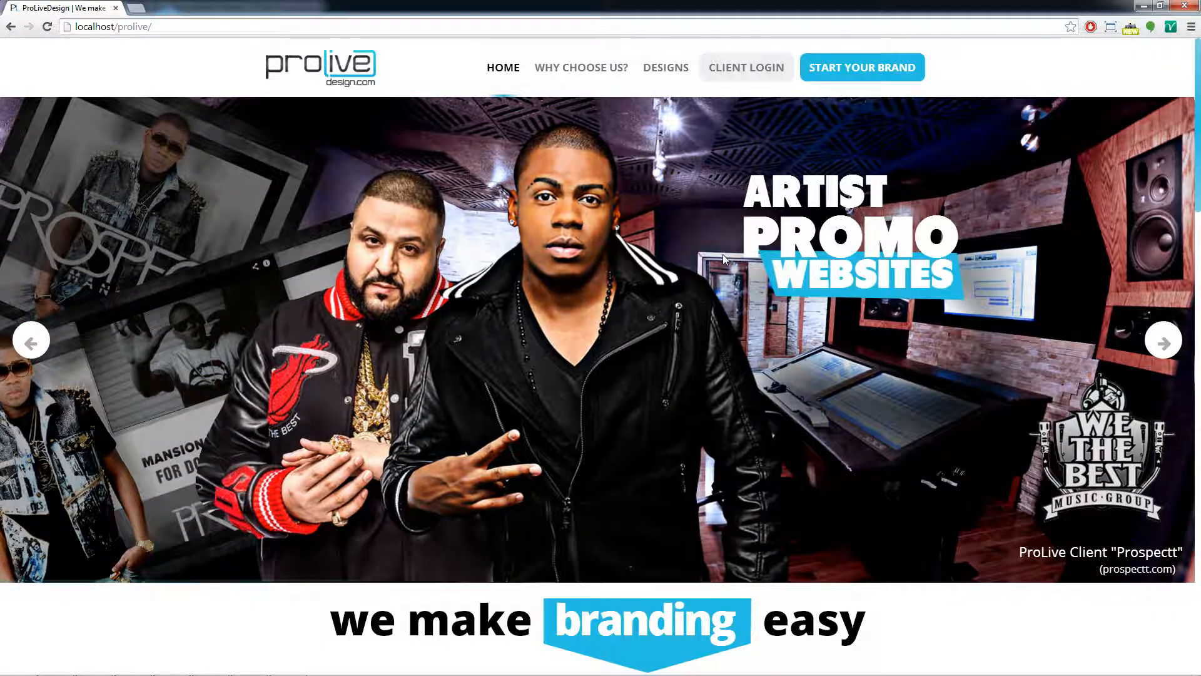
# Open prolivedesign.com/websites/chi in a new browser tab.
pyautogui.click(139, 7)
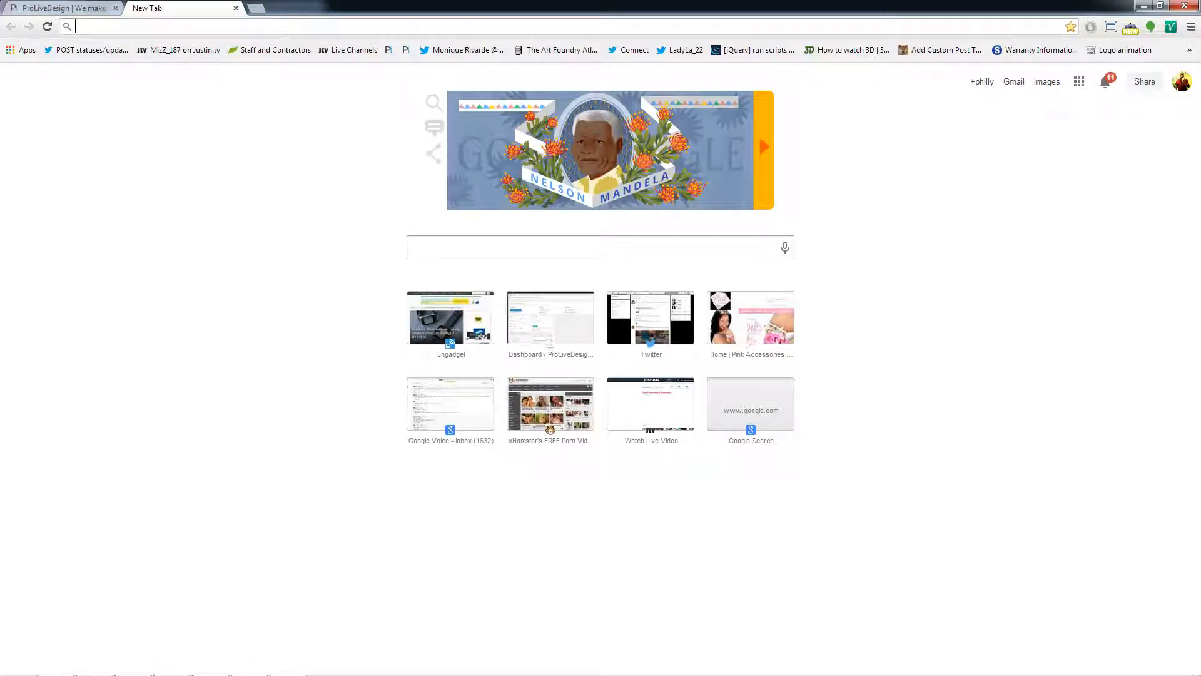
pyautogui.write('proliv')
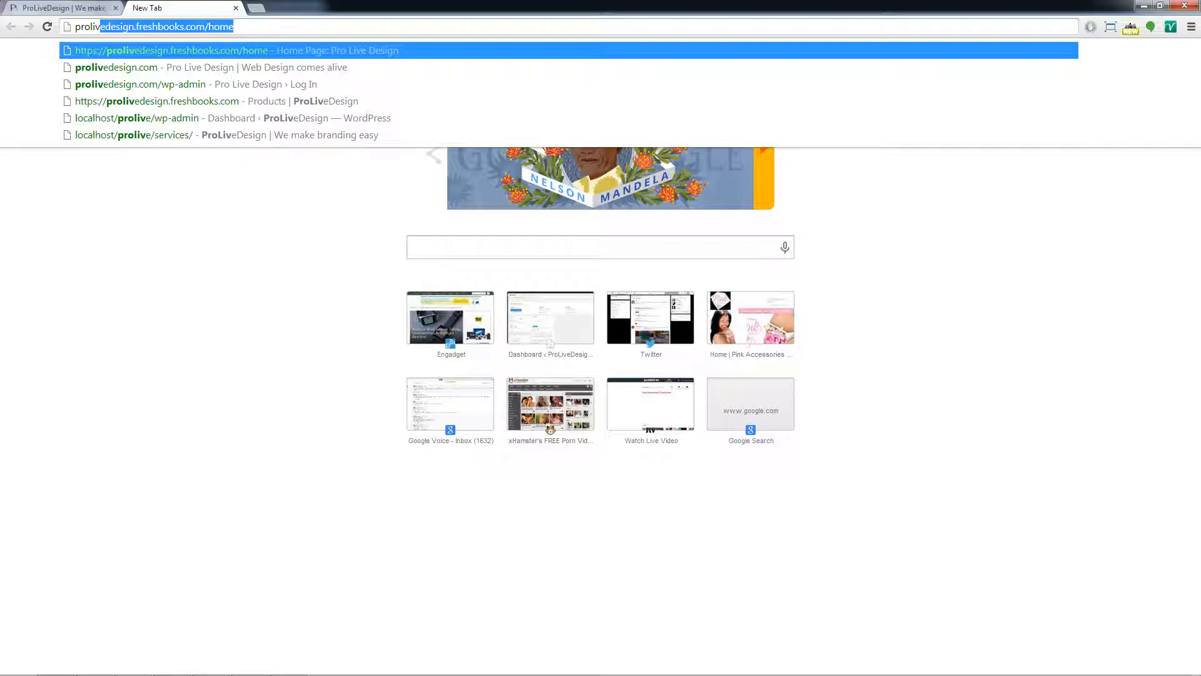
pyautogui.write('edesign.com/')
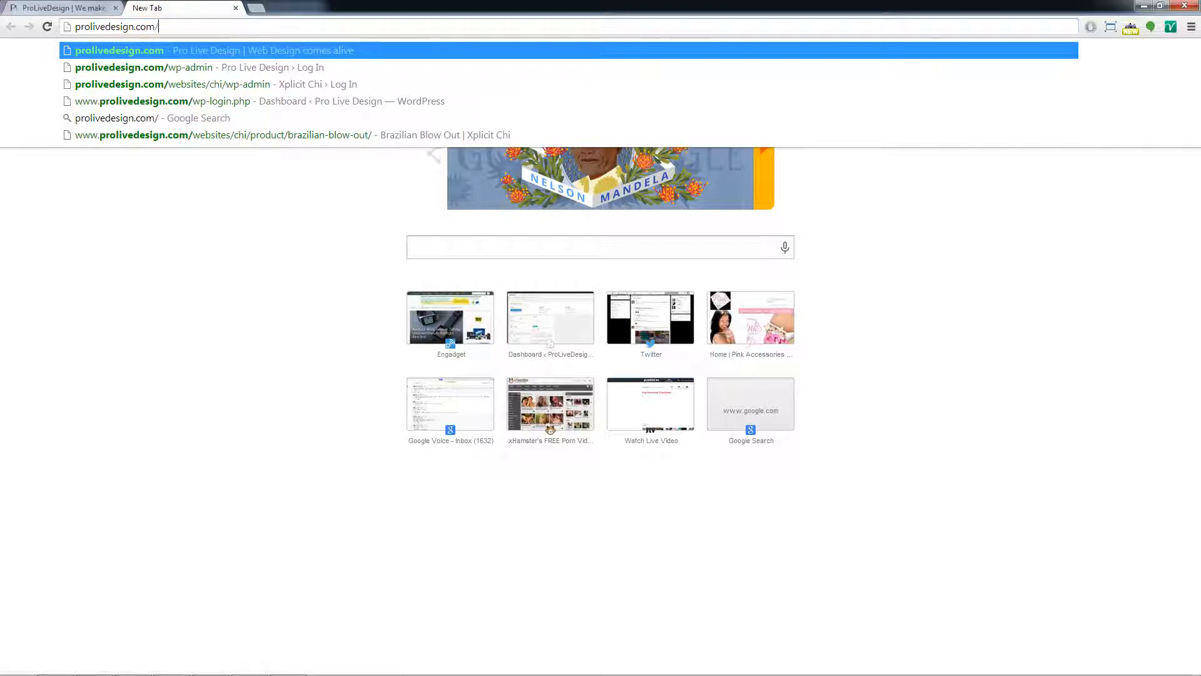
pyautogui.write('websites/chi')
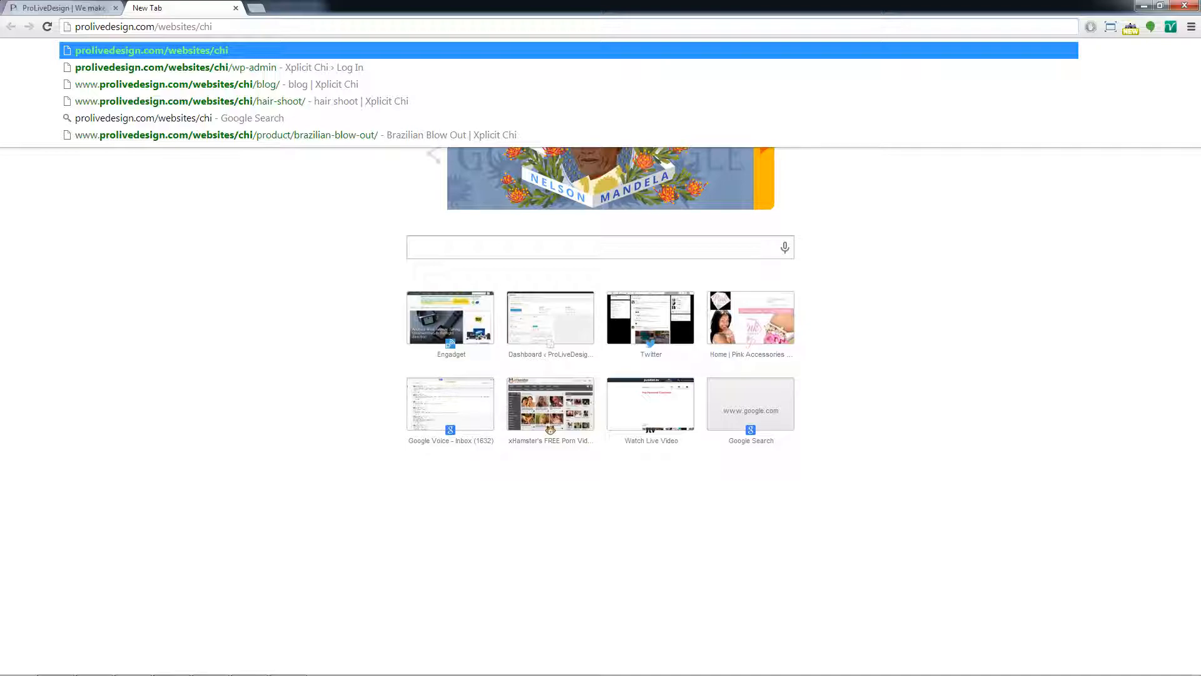
pyautogui.press('Return')
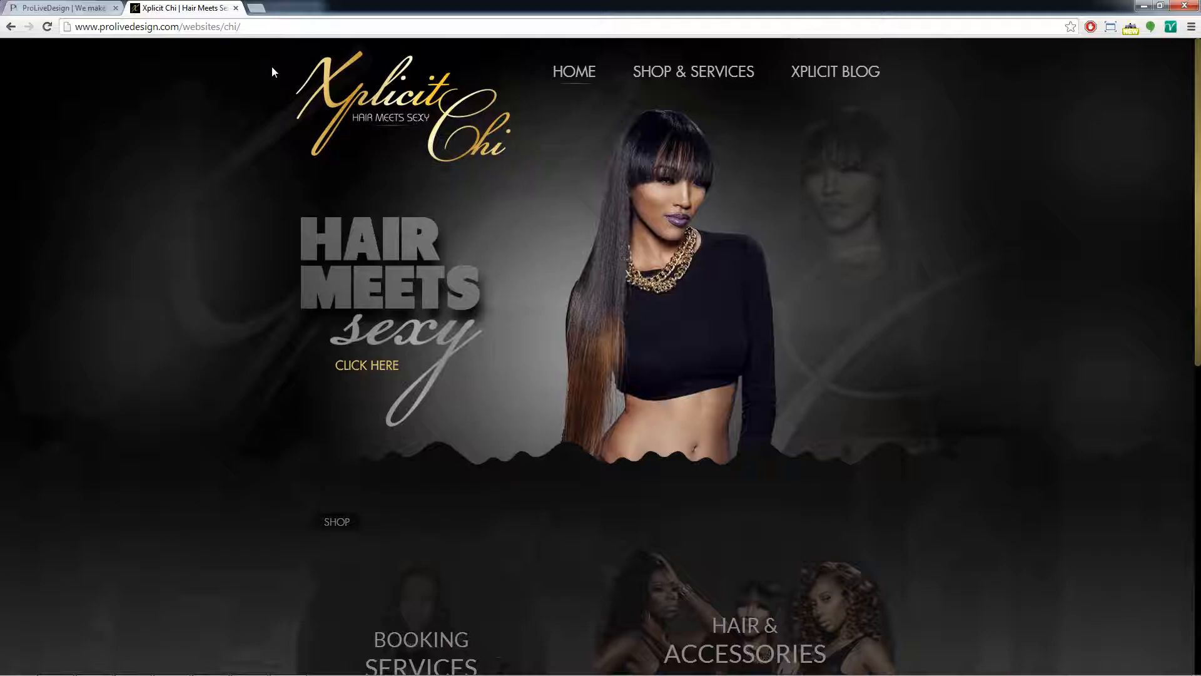
# Open prolivedesign.com/websites/chi/wp-admin in another new tab and log in as admin with the account password.
pyautogui.click(254, 9)
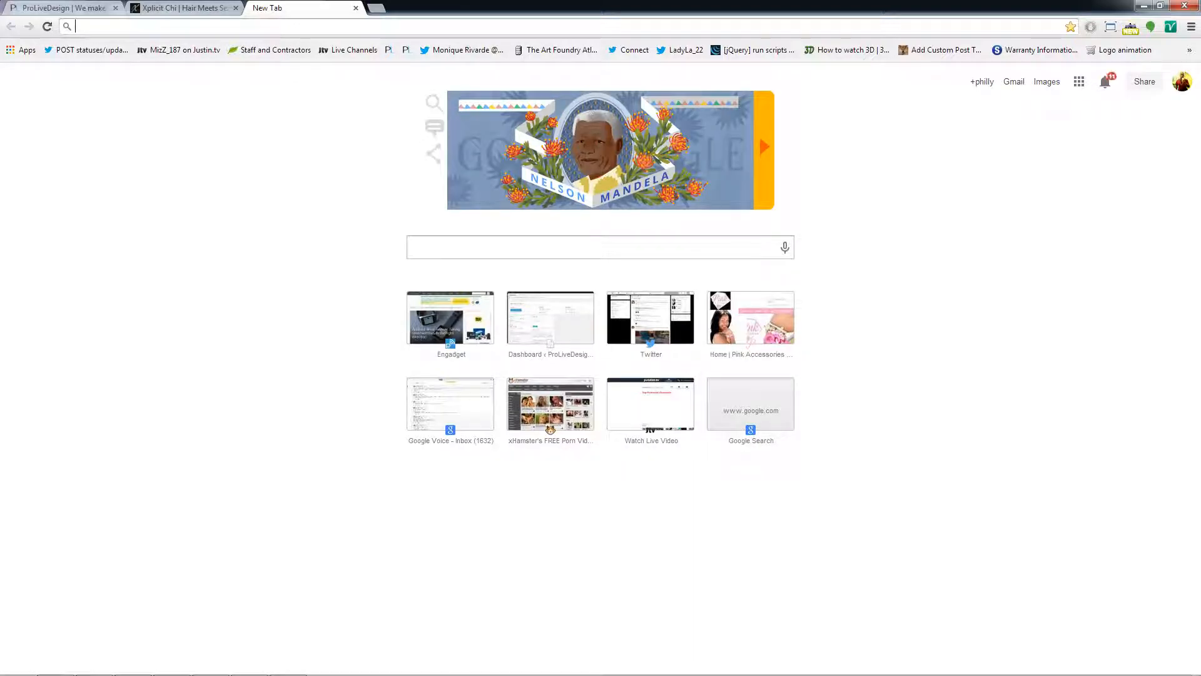
pyautogui.write('prolive')
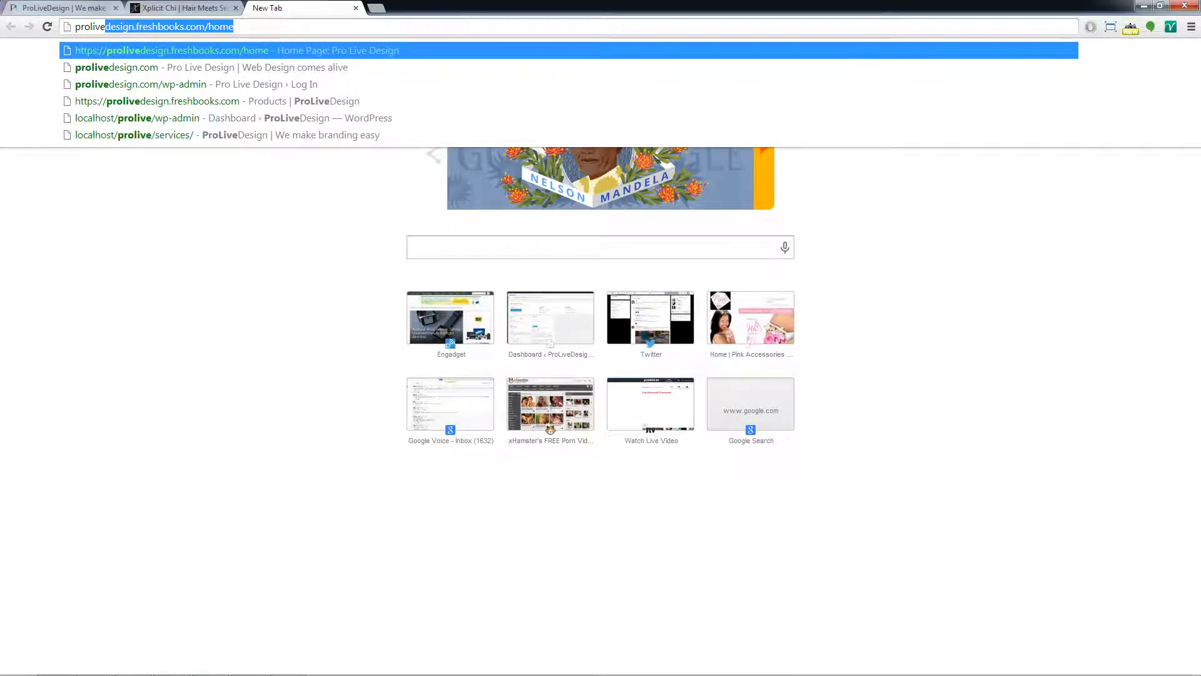
pyautogui.write('design.c')
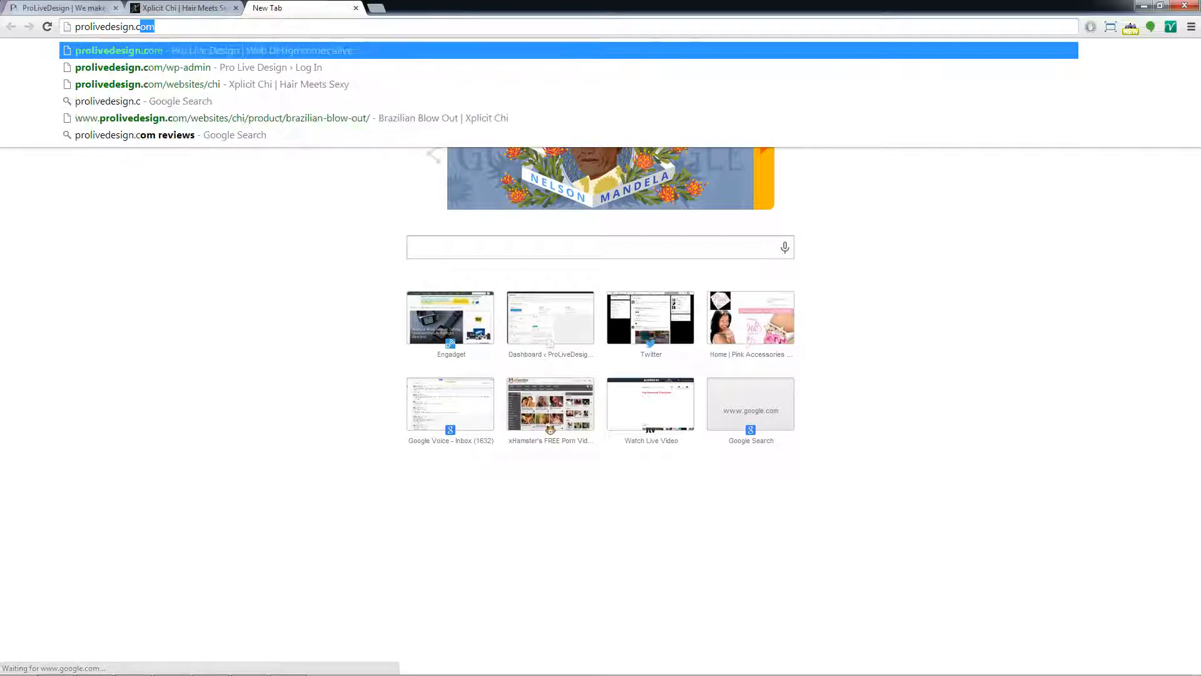
pyautogui.write('om/web')
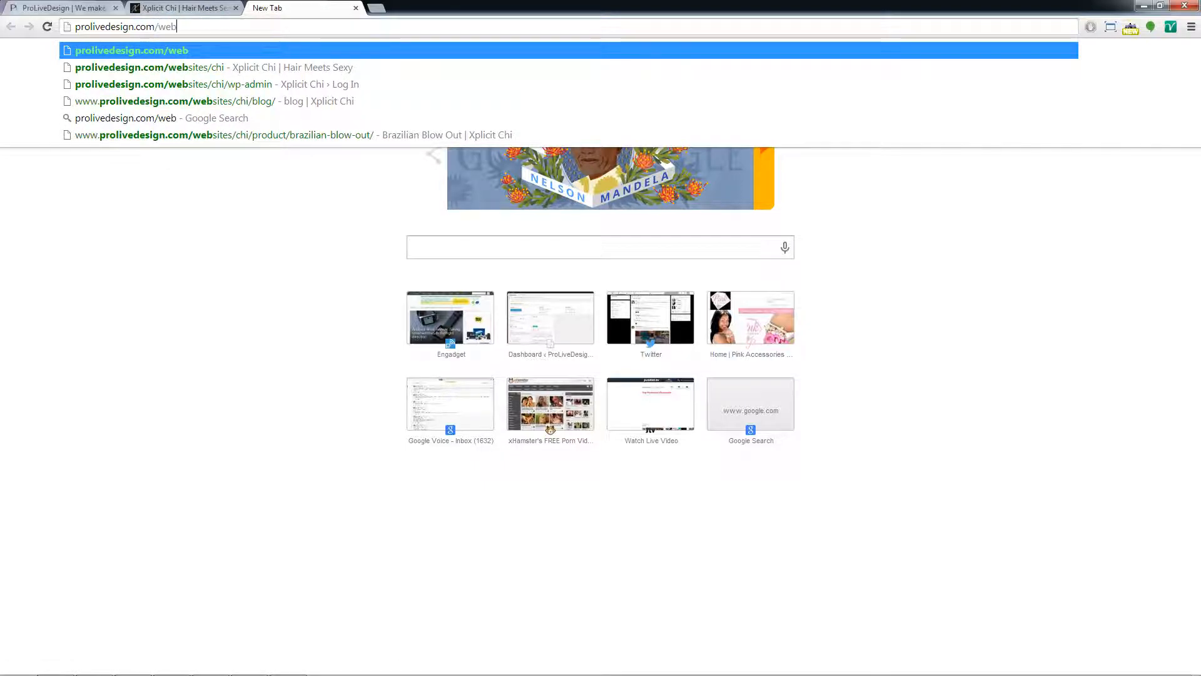
pyautogui.write('sites/chi/wp-admin')
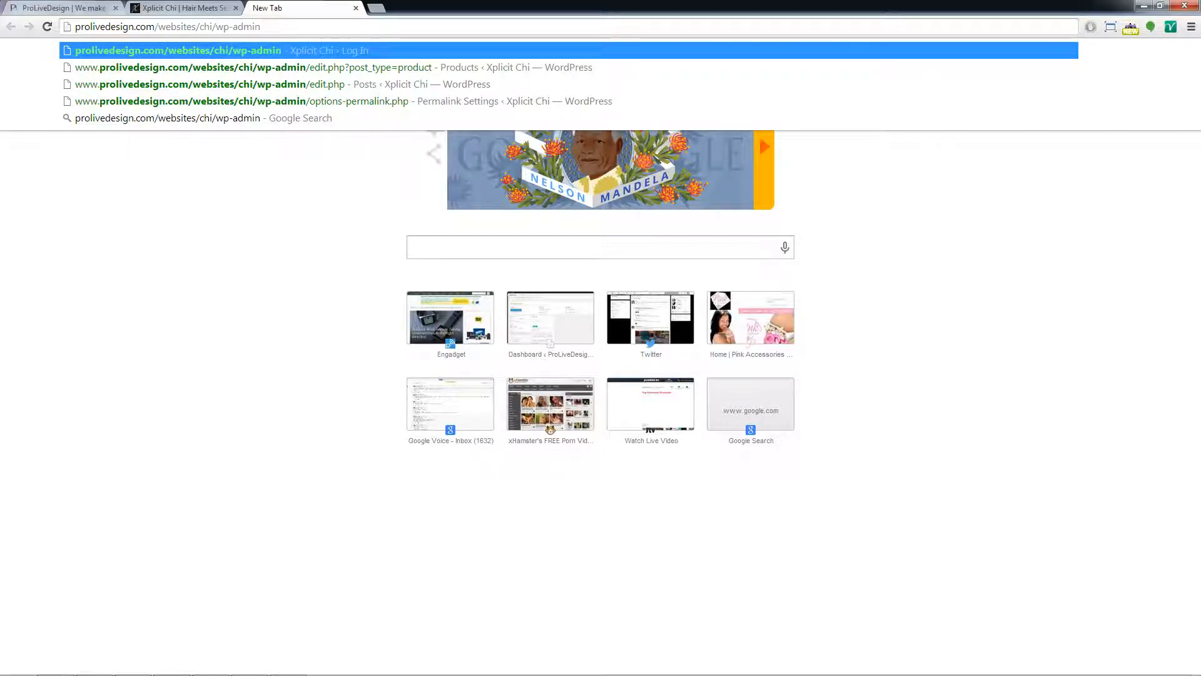
pyautogui.press('Return')
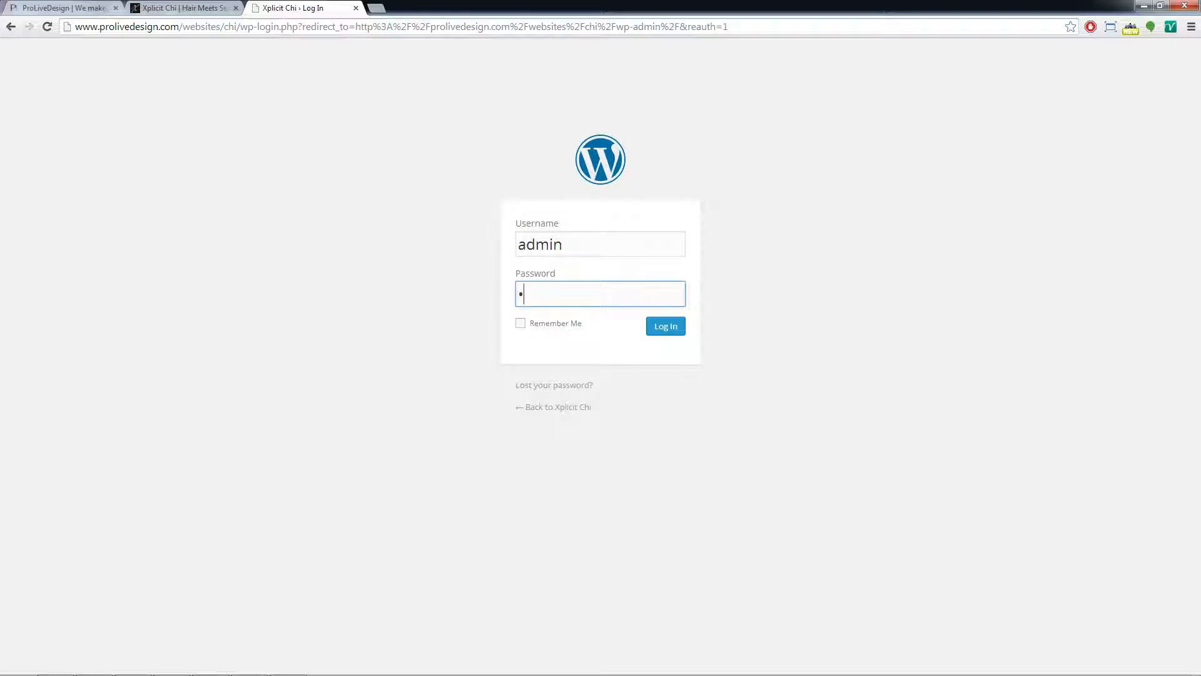
pyautogui.write('*')
pyautogui.press('Return')
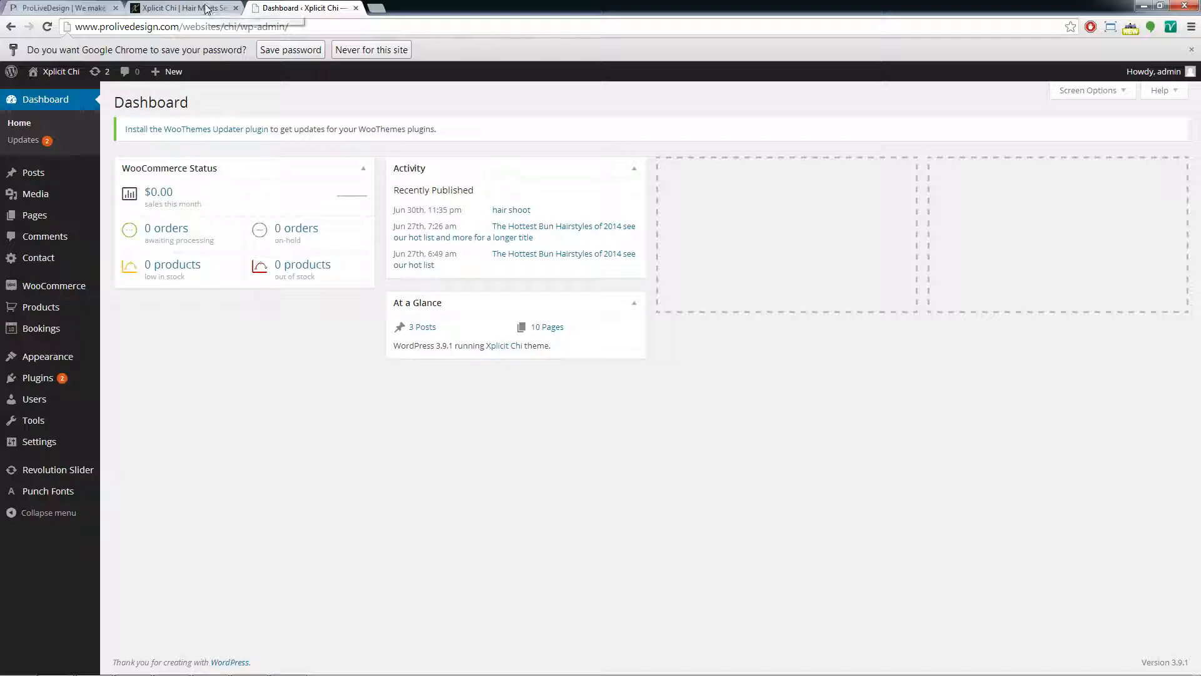
# Place the Xplicit Chi site tab after the dashboard tab and view the Updates section of its home page.
pyautogui.moveTo(210, 10); pyautogui.dragTo(307, 9)
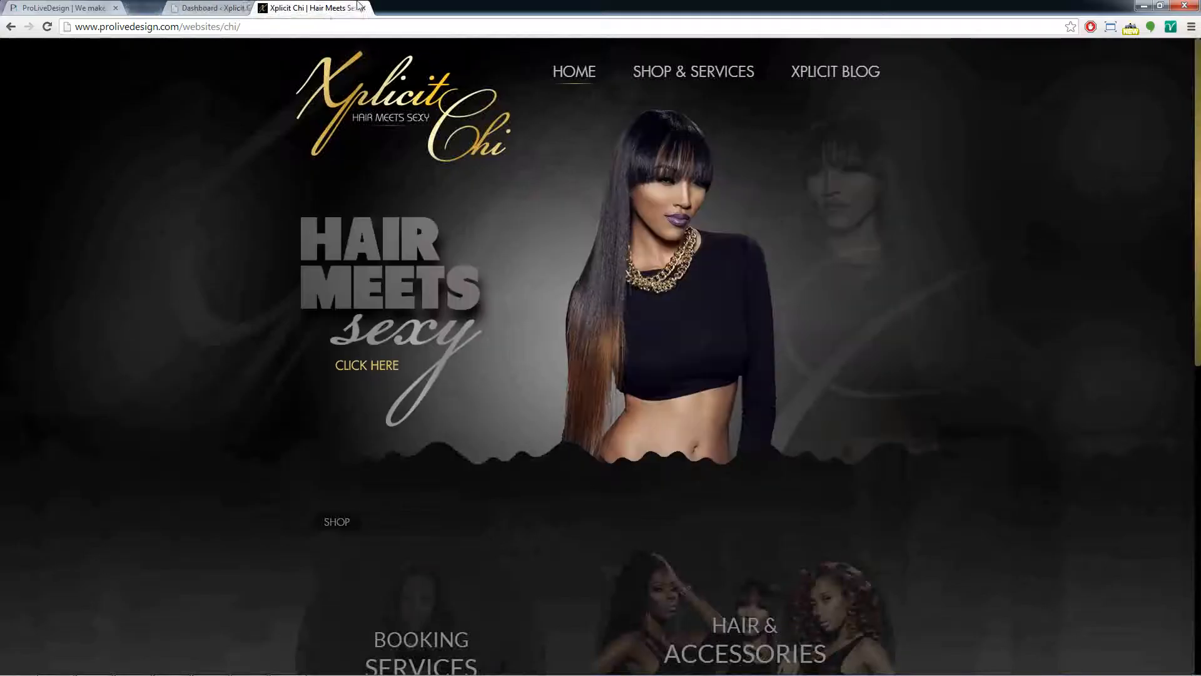
pyautogui.scroll(-8, 399, 227)
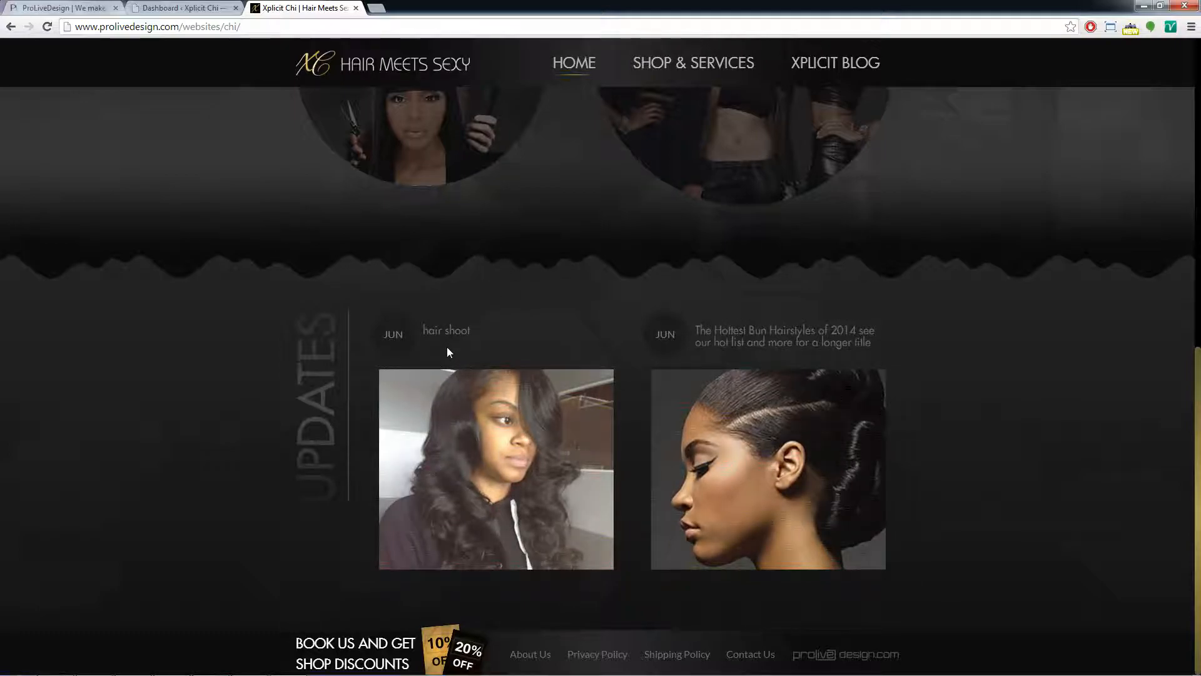
pyautogui.moveTo(485, 475)
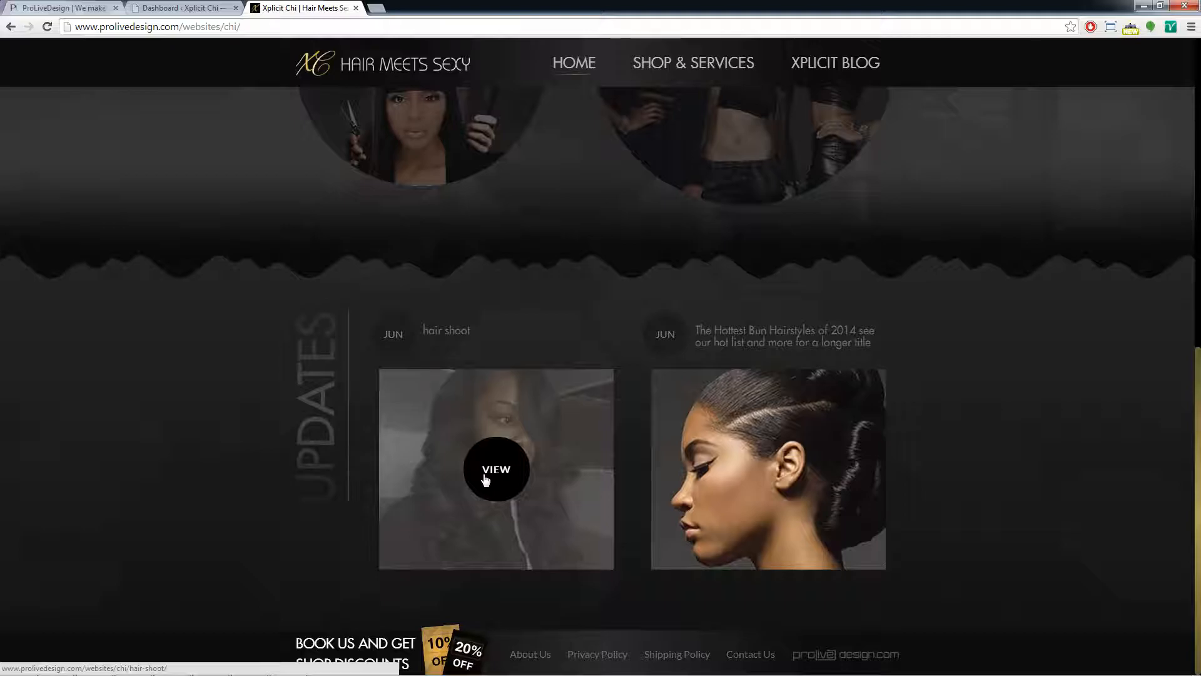
# Browse the Xplicit Blog page, view its "hair shoot" post, and return to the blog.
pyautogui.click(837, 63)
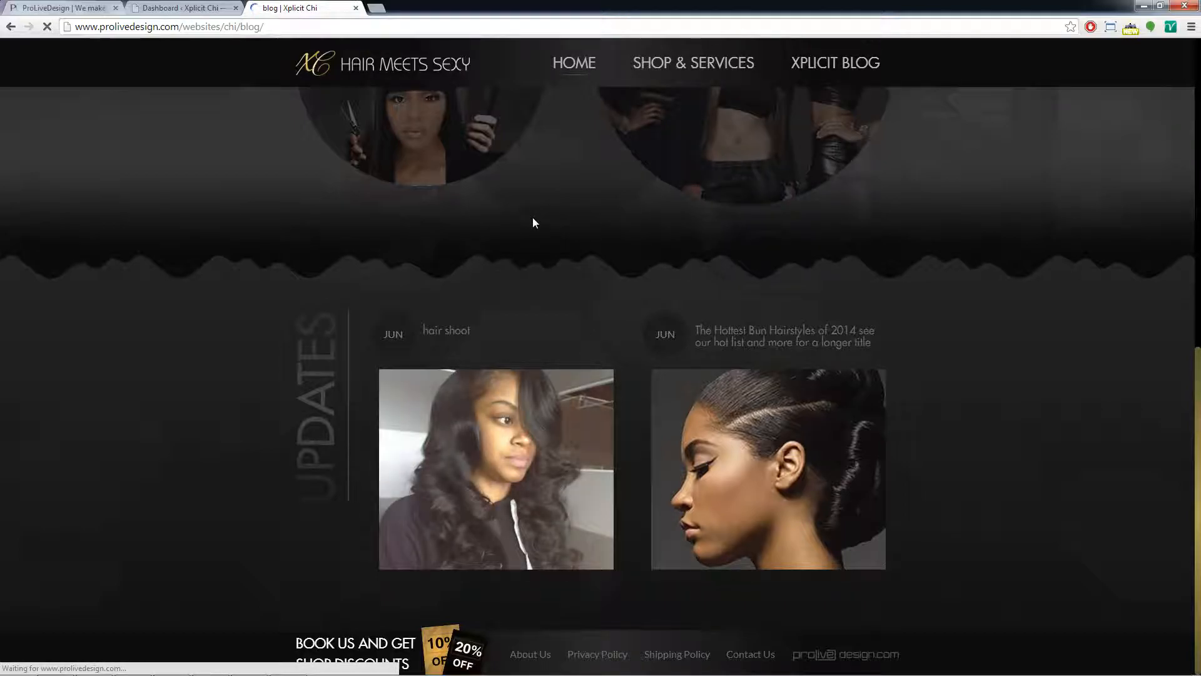
pyautogui.scroll(-4, 478, 308)
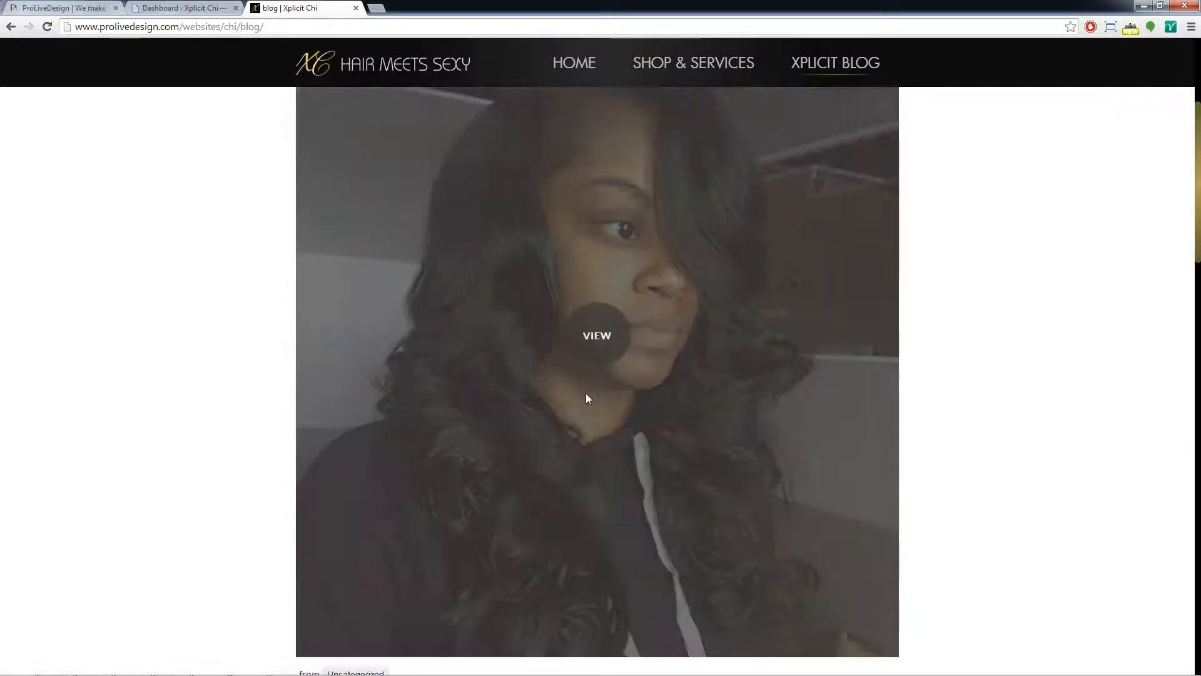
pyautogui.scroll(2, 586, 393)
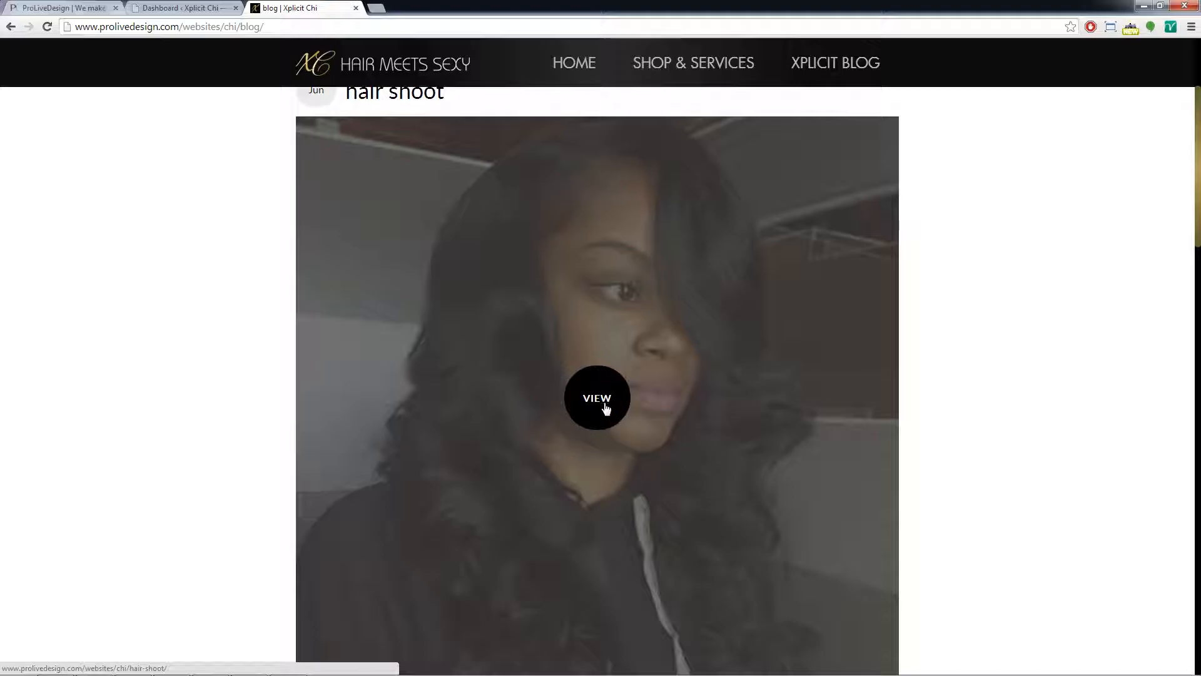
pyautogui.click(604, 408)
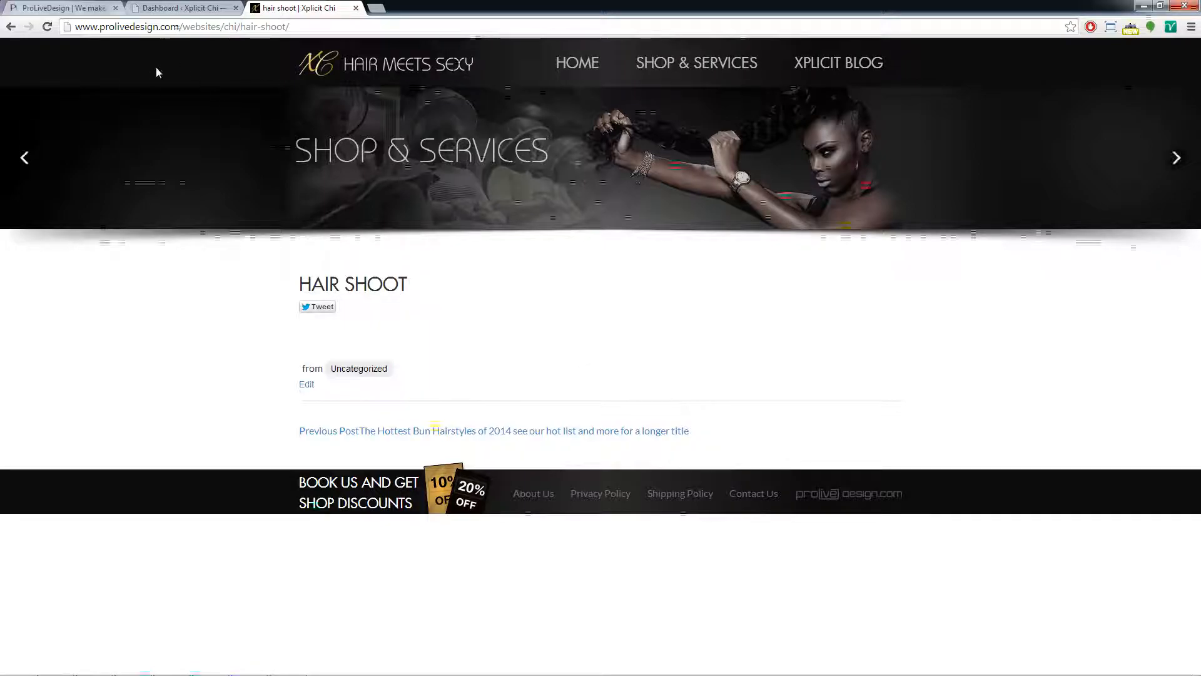
pyautogui.click(10, 26)
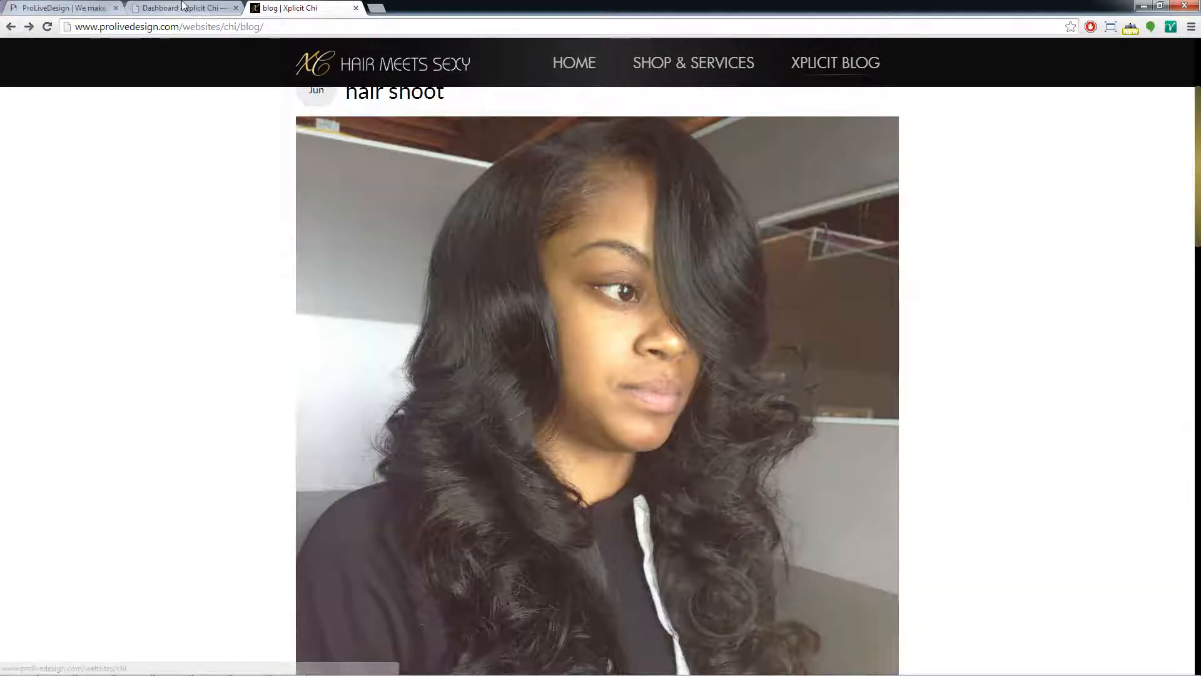
# From the dashboard's posts list, open "The Hottest Bun Hairstyles of 2014 see our hot list and more for a longer title" for editing.
pyautogui.click(182, 8)
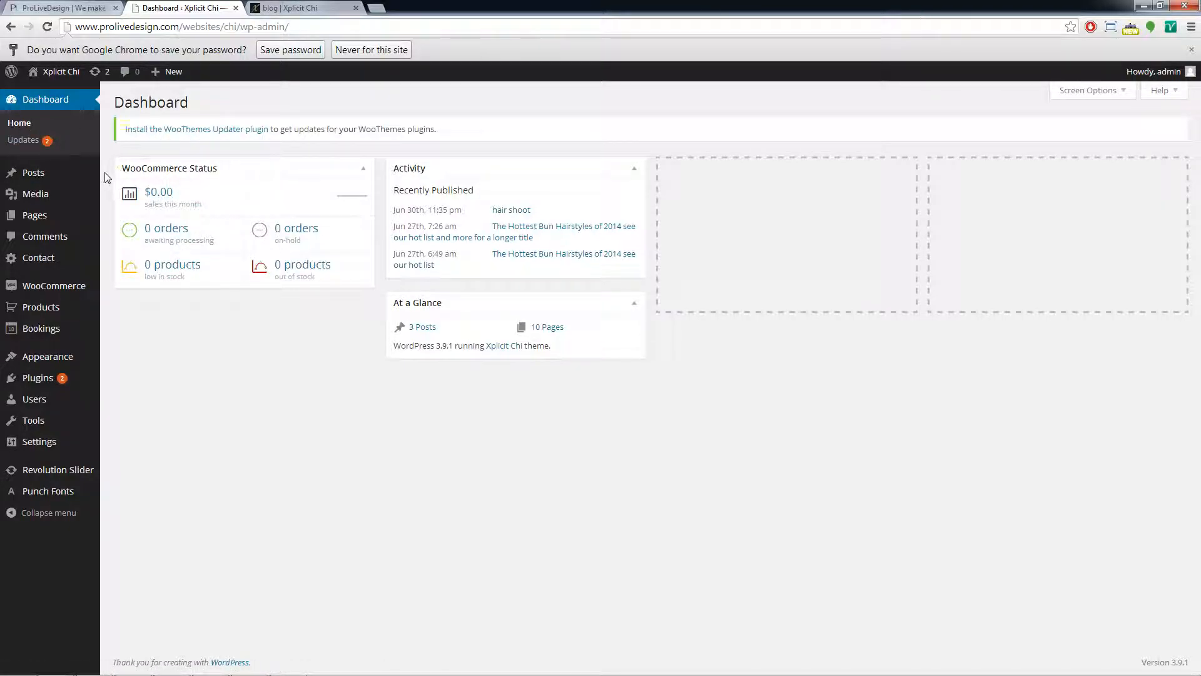
pyautogui.moveTo(35, 177)
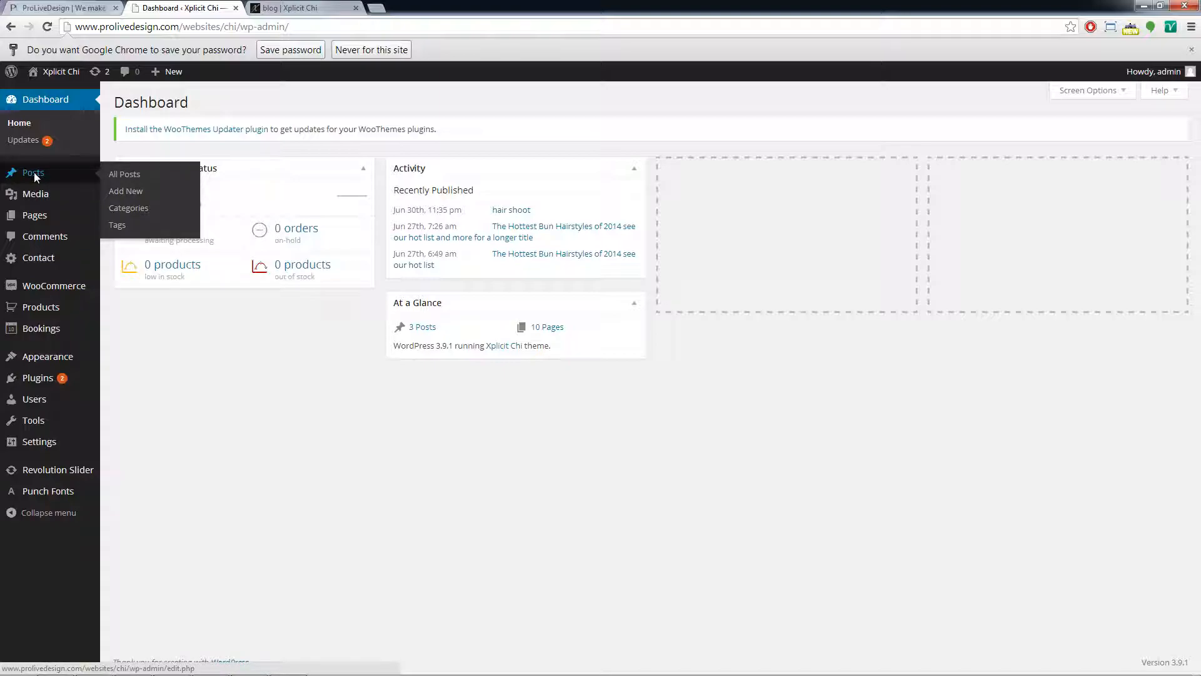
pyautogui.click(36, 177)
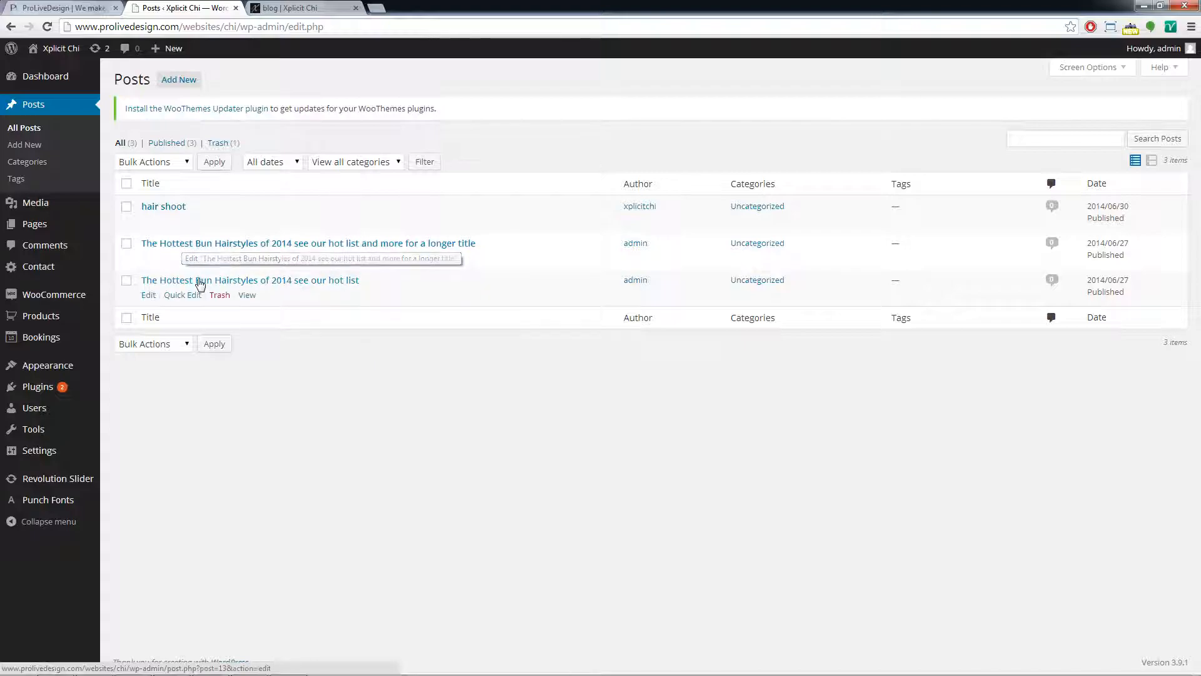
pyautogui.click(183, 246)
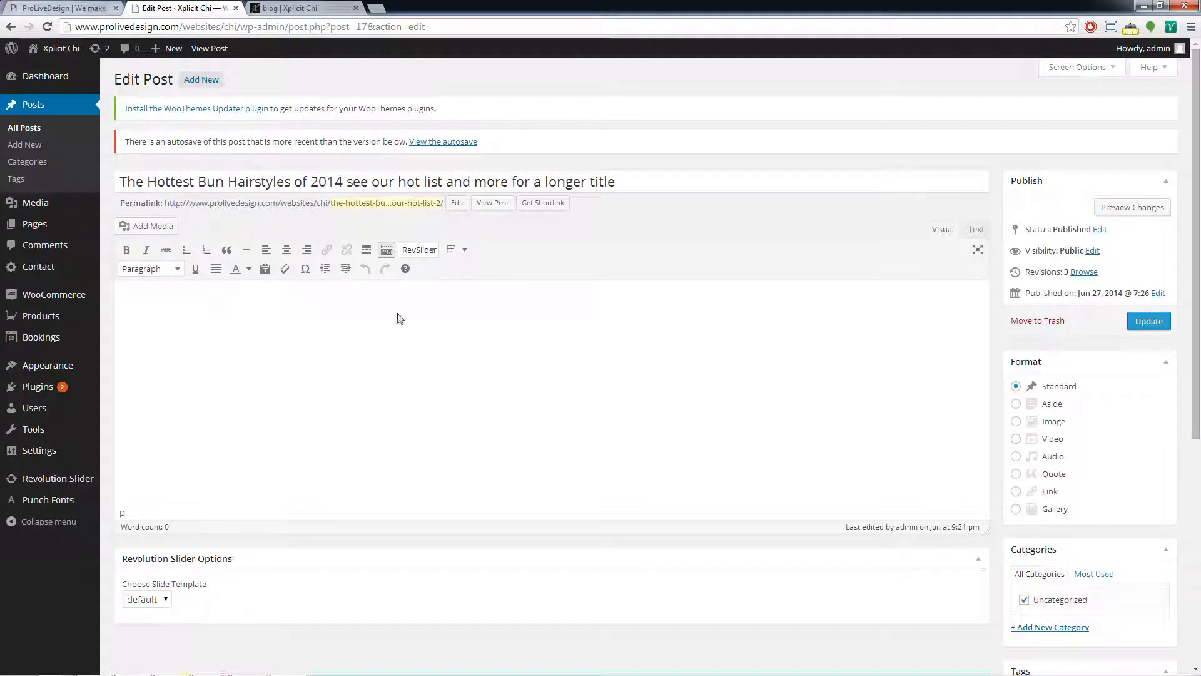
# Enter "check out this hair" as the body text of the post.
pyautogui.click(663, 181)
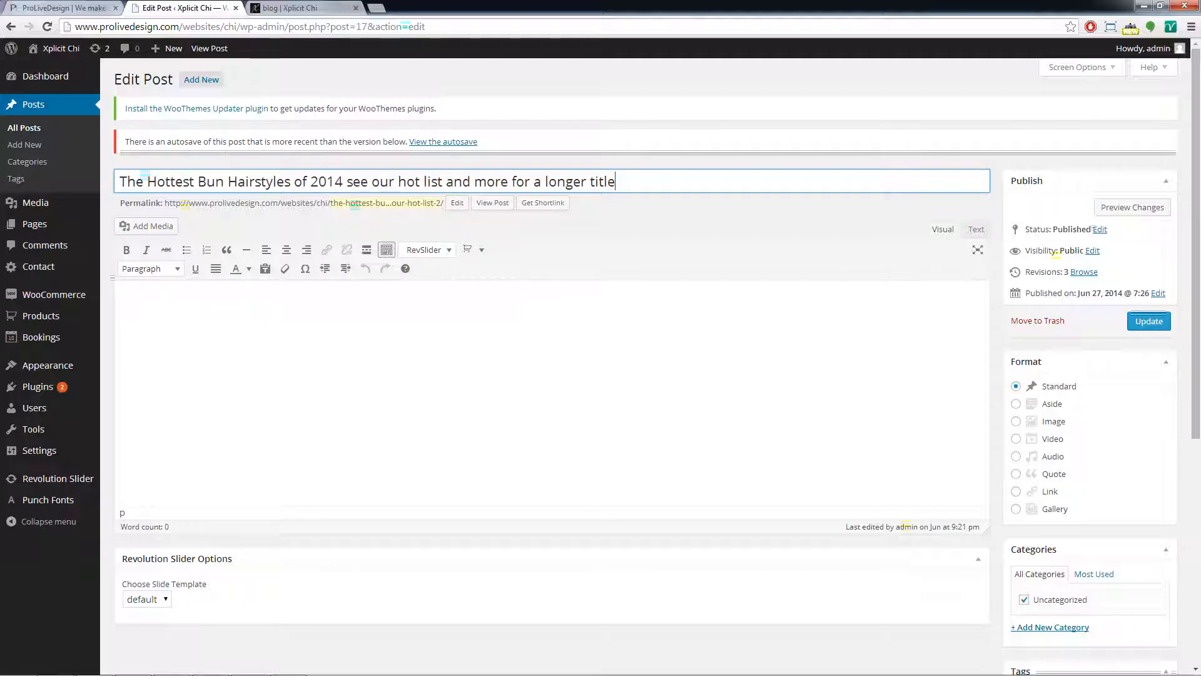
pyautogui.click(422, 306)
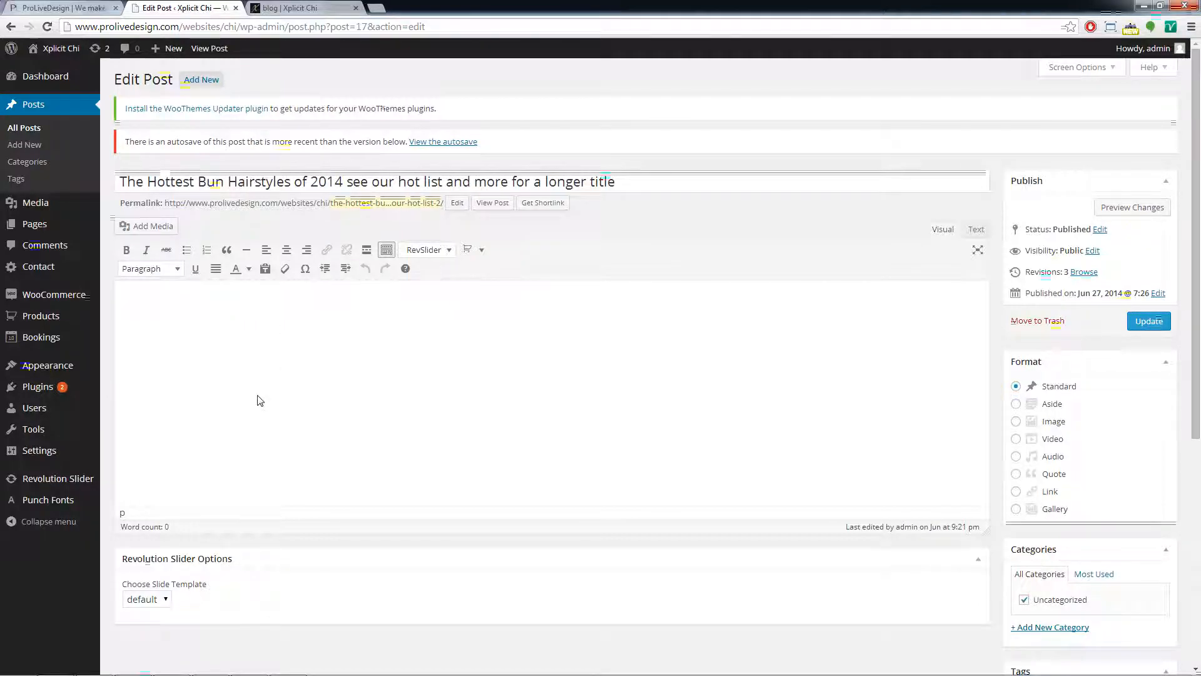
pyautogui.write('check out this hair')
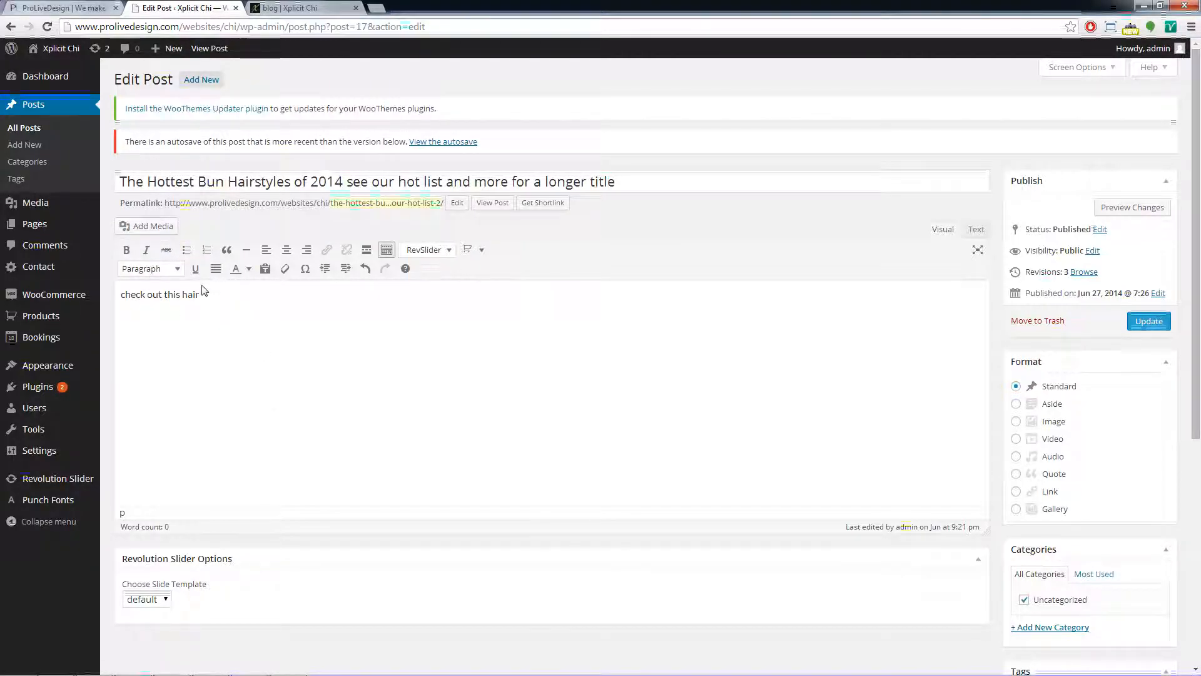
# Insert the media library photo of the woman with long wavy black hair, hand at her neck, into the post below the text.
pyautogui.click(161, 227)
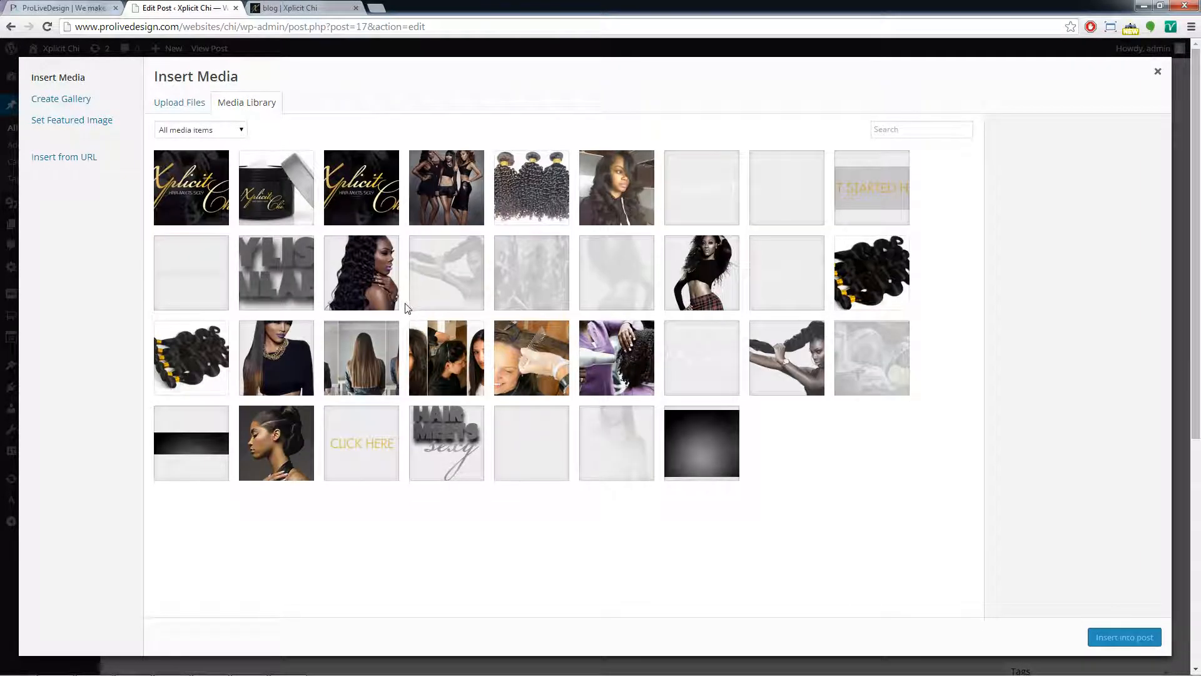
pyautogui.click(283, 440)
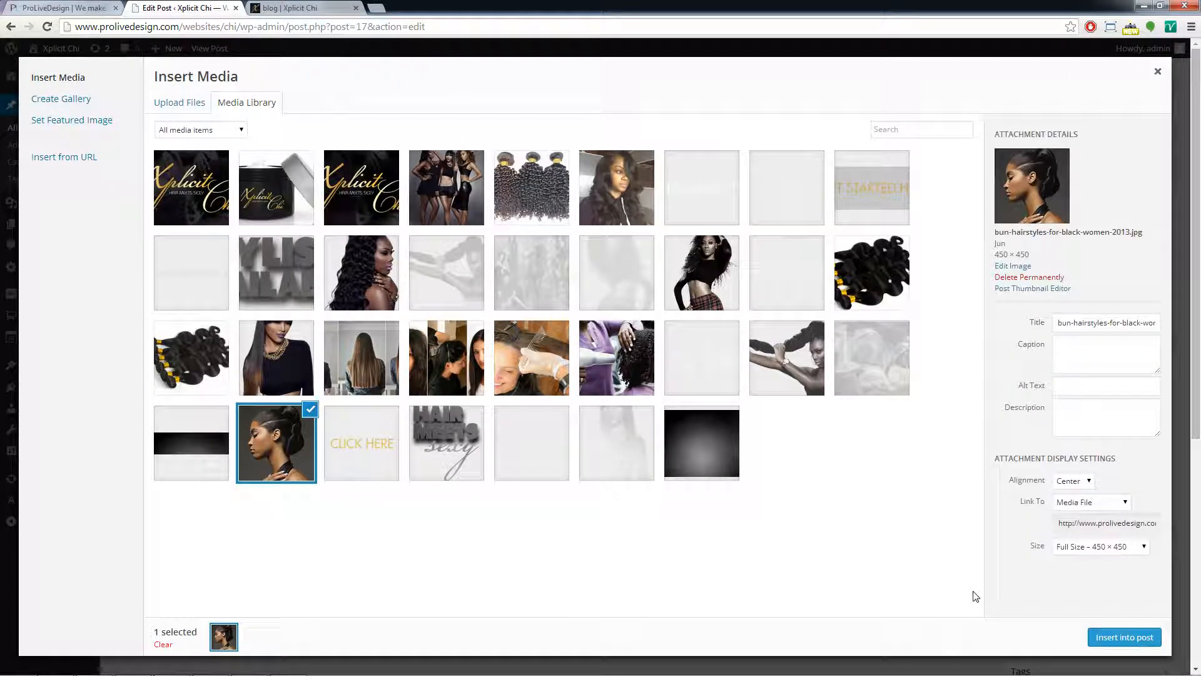
pyautogui.click(635, 216)
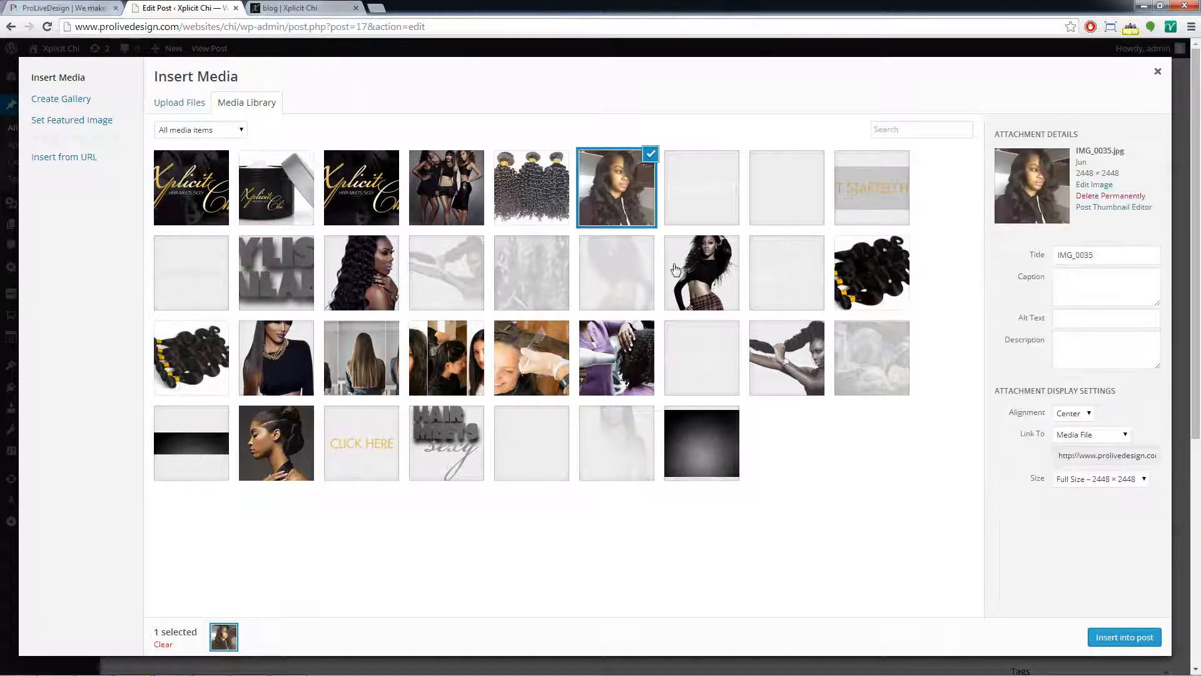
pyautogui.click(382, 275)
pyautogui.click(1120, 637)
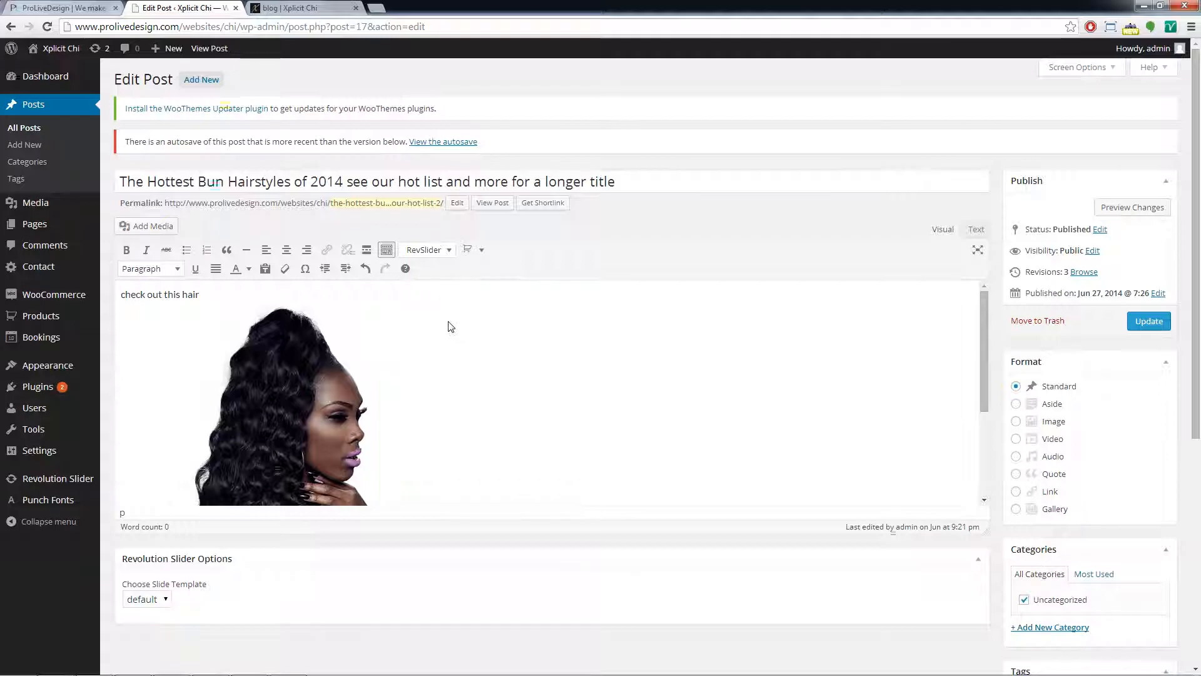
# Review the post's content and its category, tag and featured image settings.
pyautogui.scroll(-1, 449, 326)
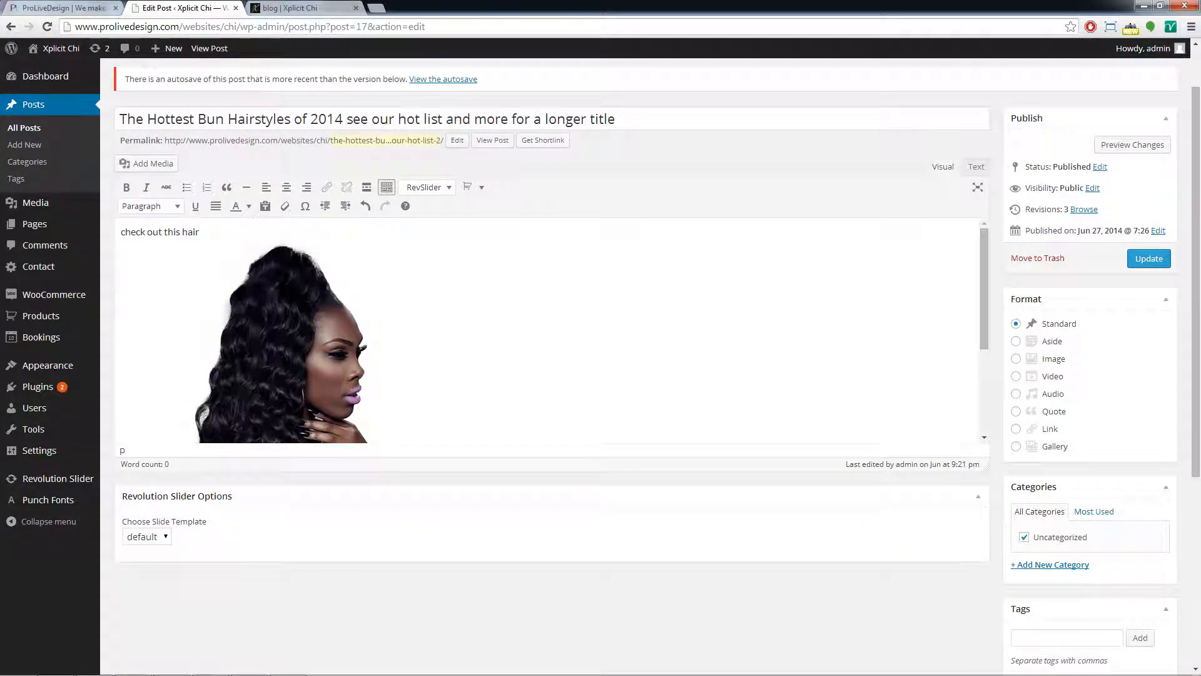
pyautogui.scroll(-2, 592, 348)
pyautogui.scroll(2, 459, 316)
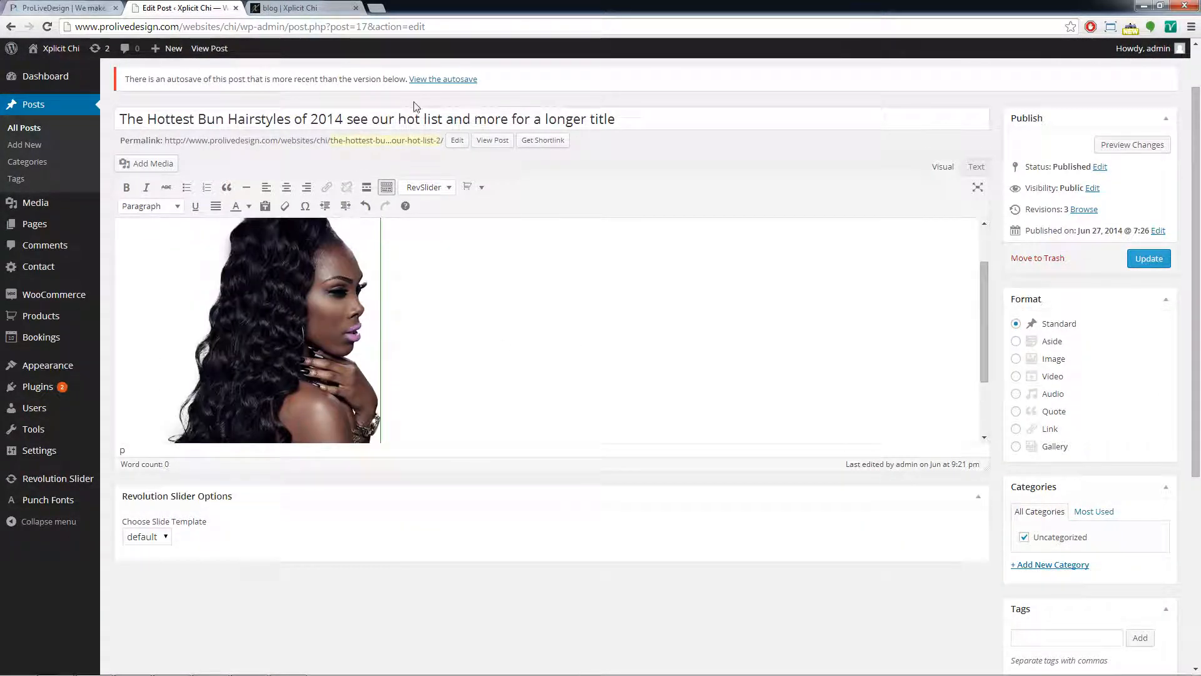
pyautogui.scroll(1, 458, 316)
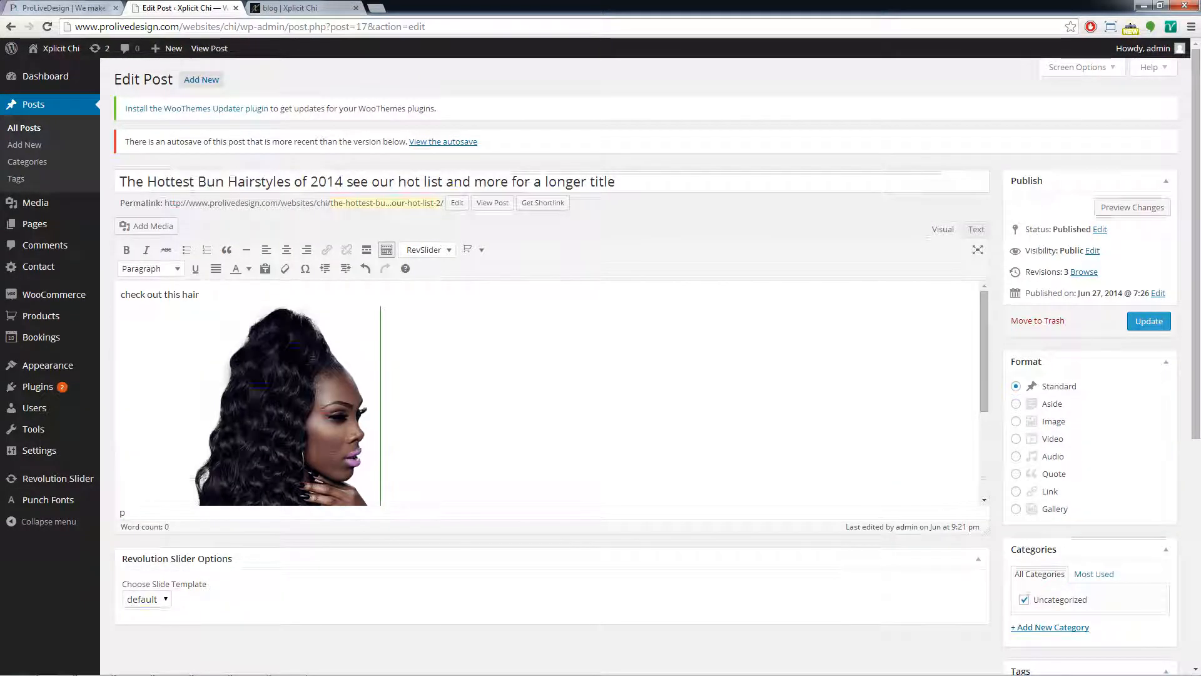
pyautogui.scroll(-1, 1133, 408)
pyautogui.scroll(-2, 1134, 407)
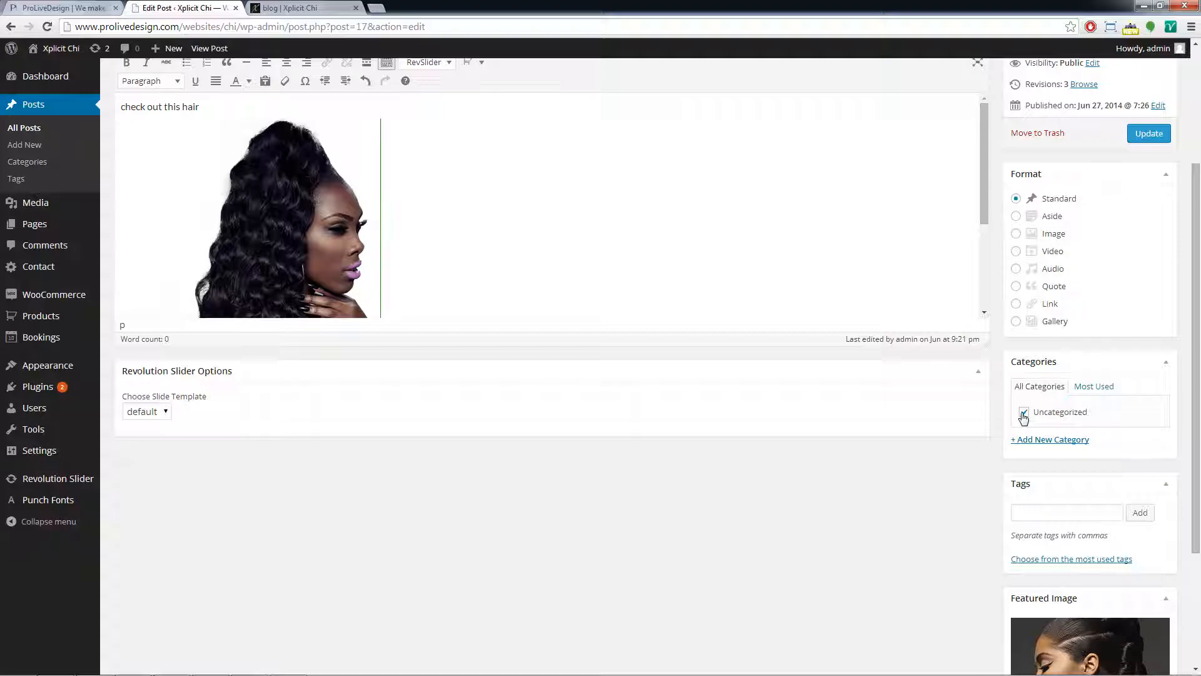
# Create a new category named "hair blogging" for the post.
pyautogui.click(1033, 440)
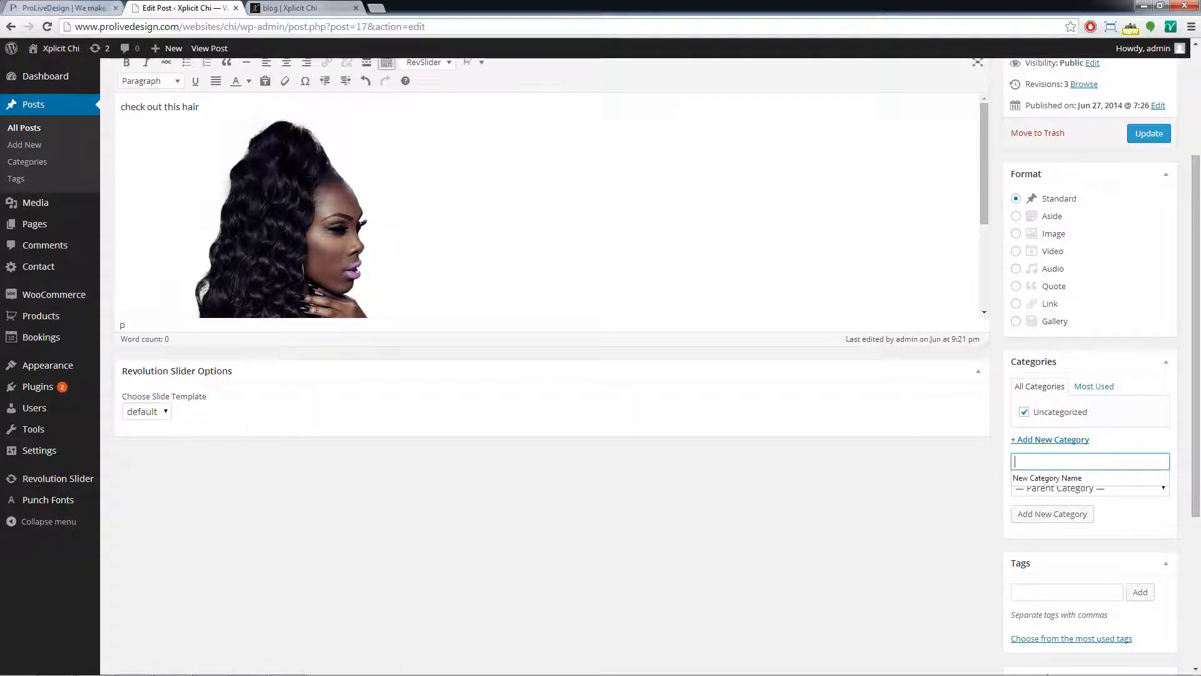
pyautogui.write('hair blogging')
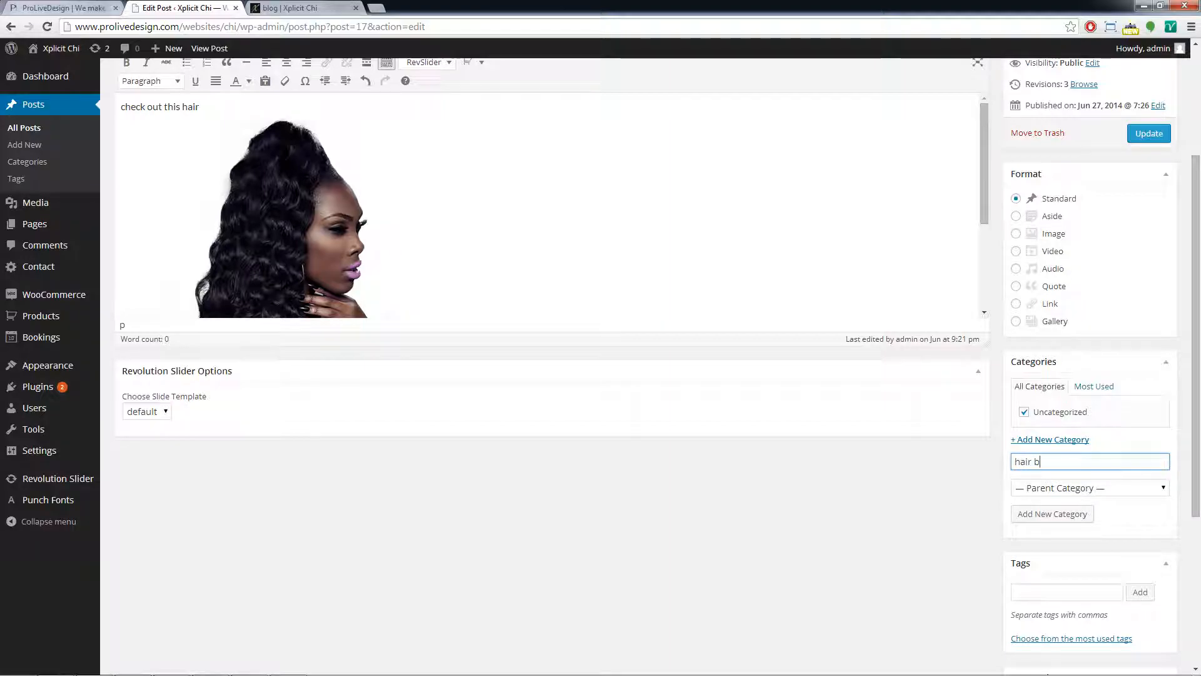
pyautogui.click(1063, 514)
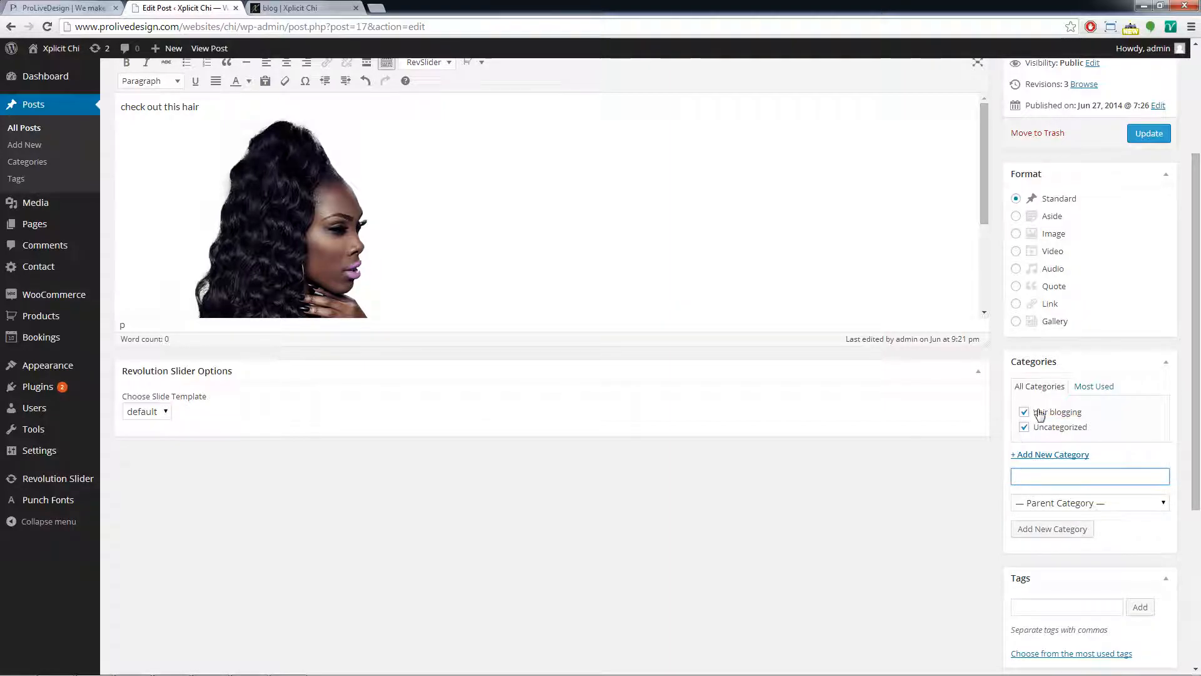
# Add the tag "buns" to the post.
pyautogui.scroll(-4, 1027, 450)
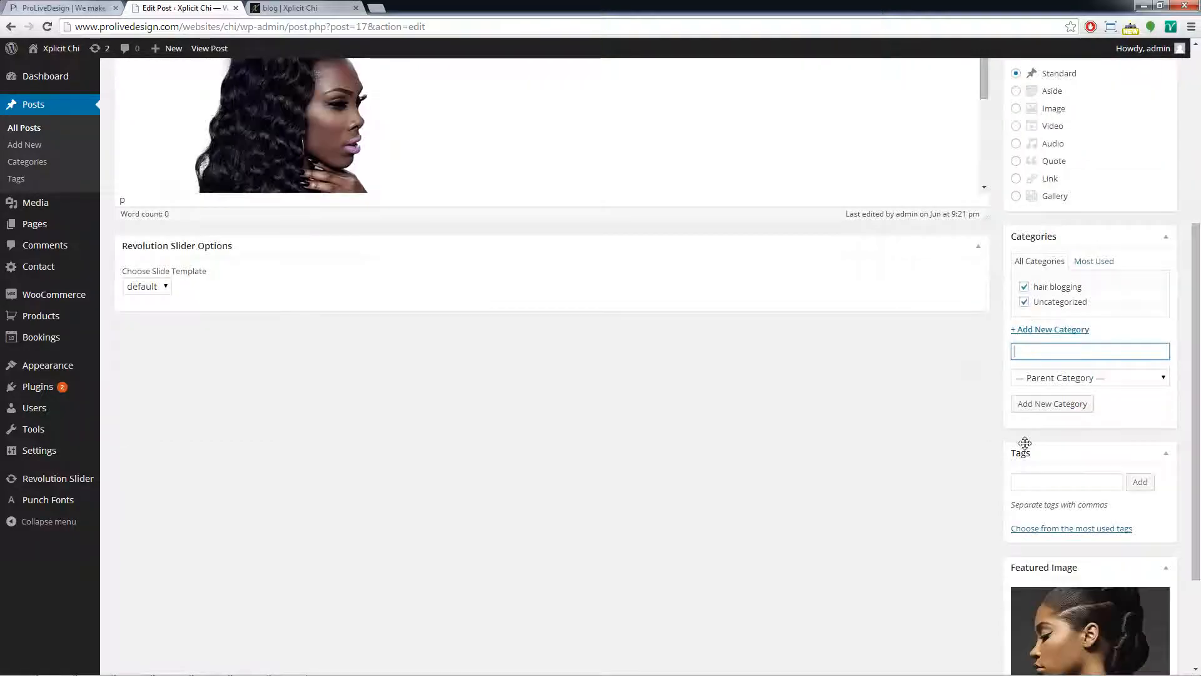
pyautogui.click(1062, 357)
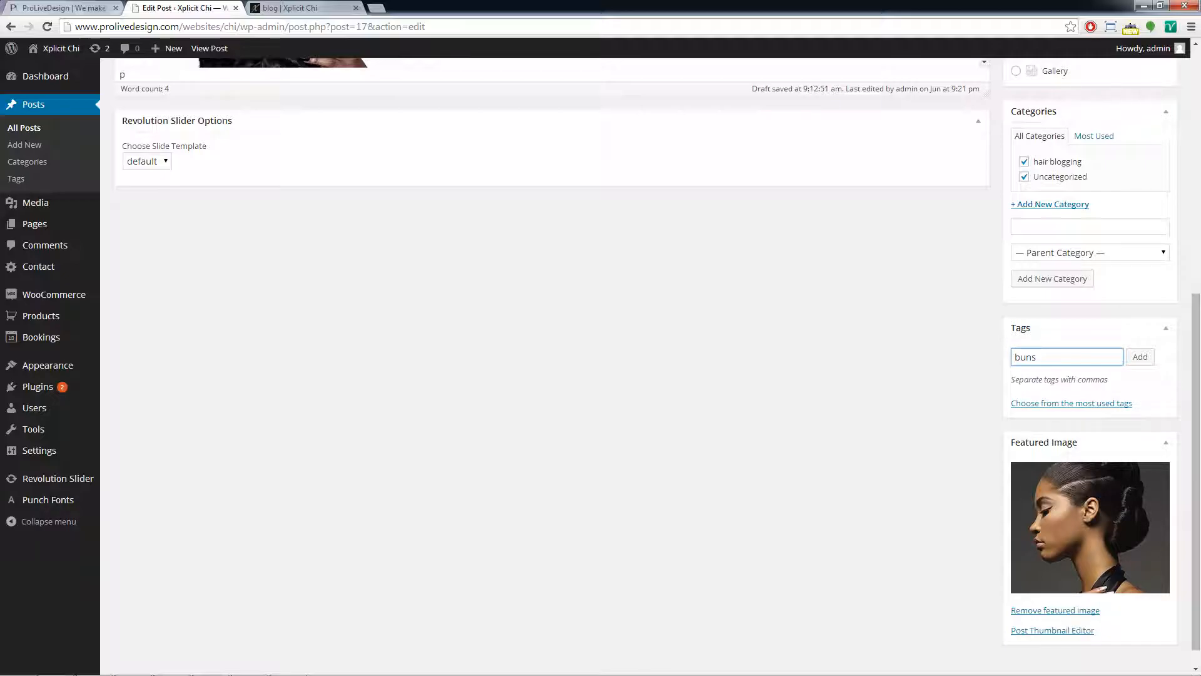
pyautogui.click(1138, 357)
pyautogui.scroll(-1, 1019, 402)
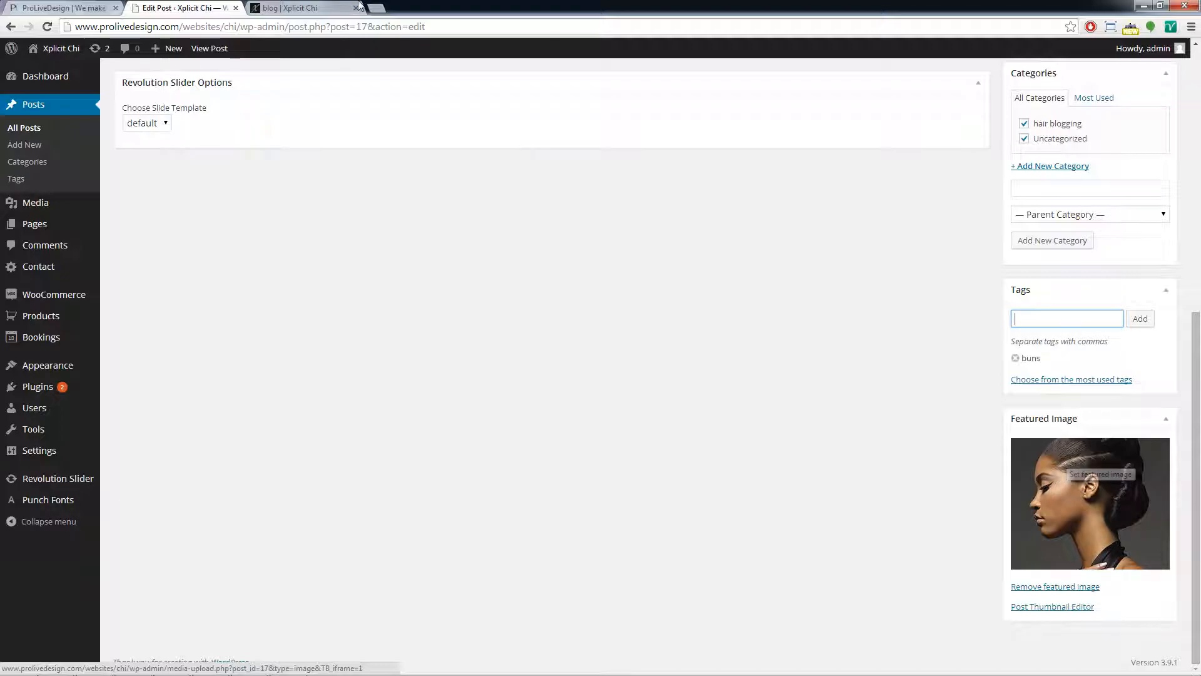
# Check how the post's featured image appears on the live blog page and in the home page's Updates section.
pyautogui.click(325, 10)
pyautogui.scroll(-8, 659, 370)
pyautogui.scroll(-2, 843, 338)
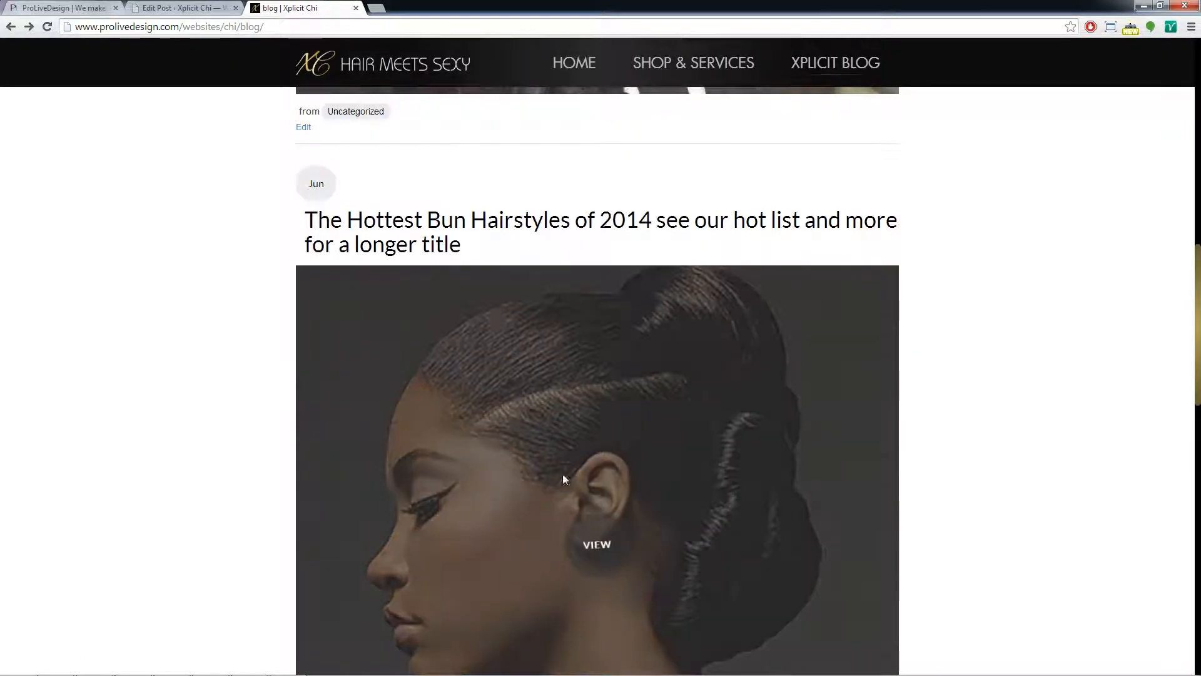
pyautogui.click(191, 7)
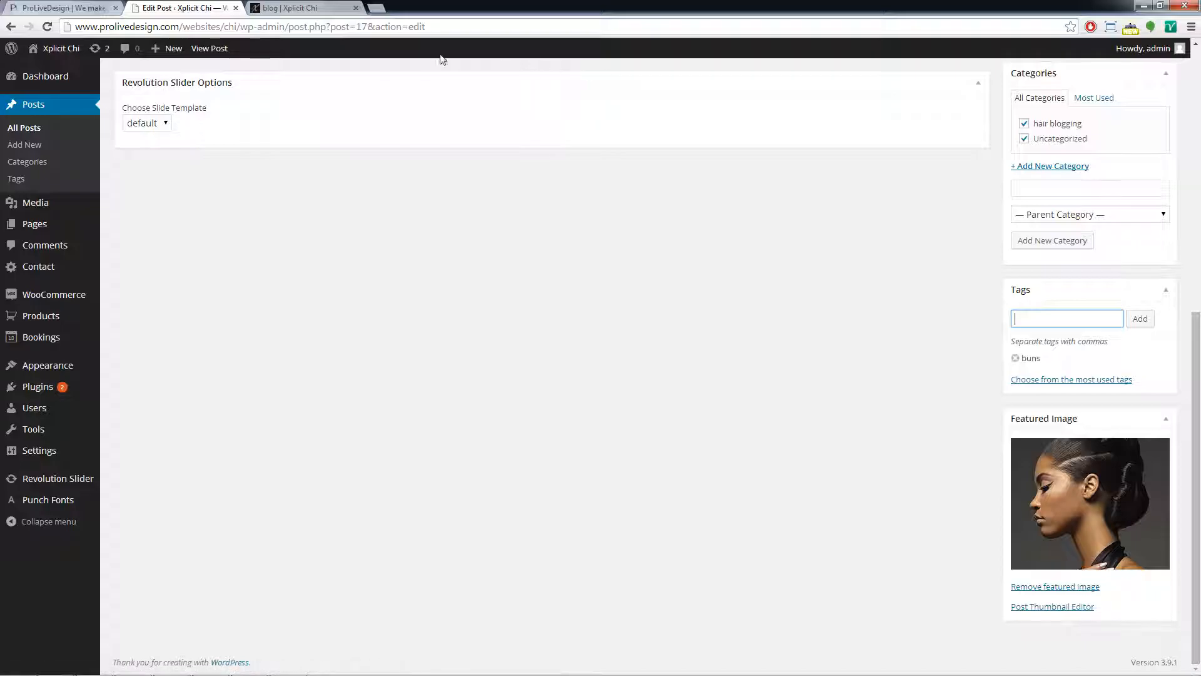
pyautogui.click(322, 7)
pyautogui.click(366, 72)
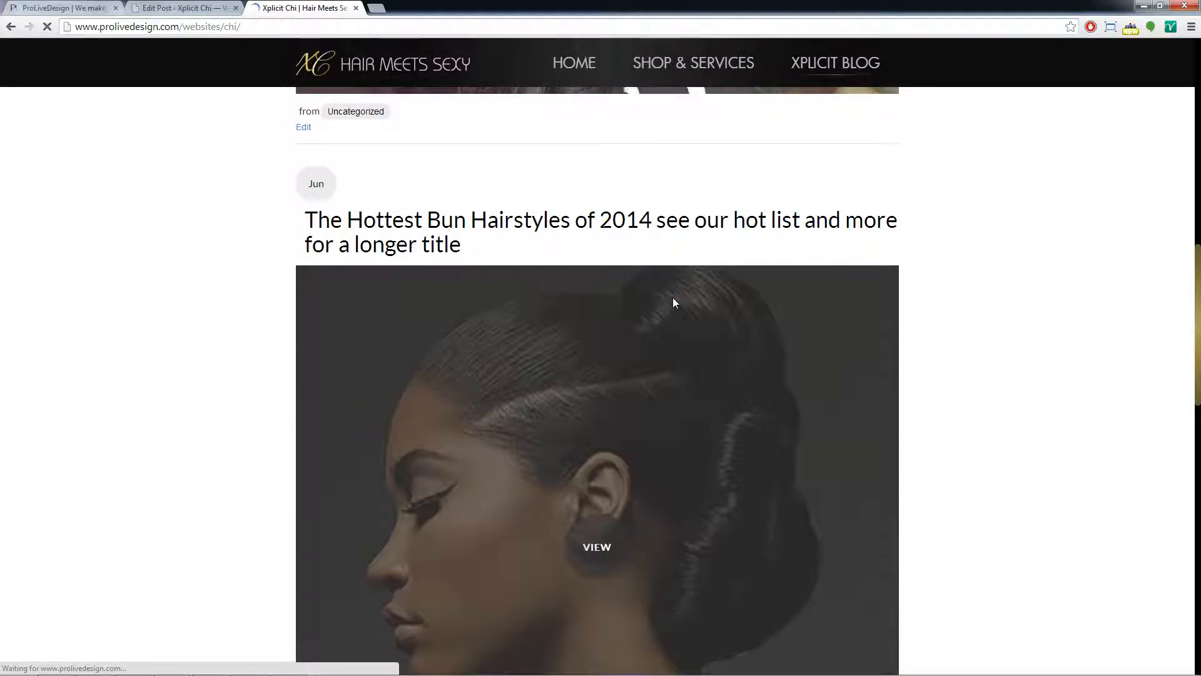
pyautogui.scroll(-10, 911, 248)
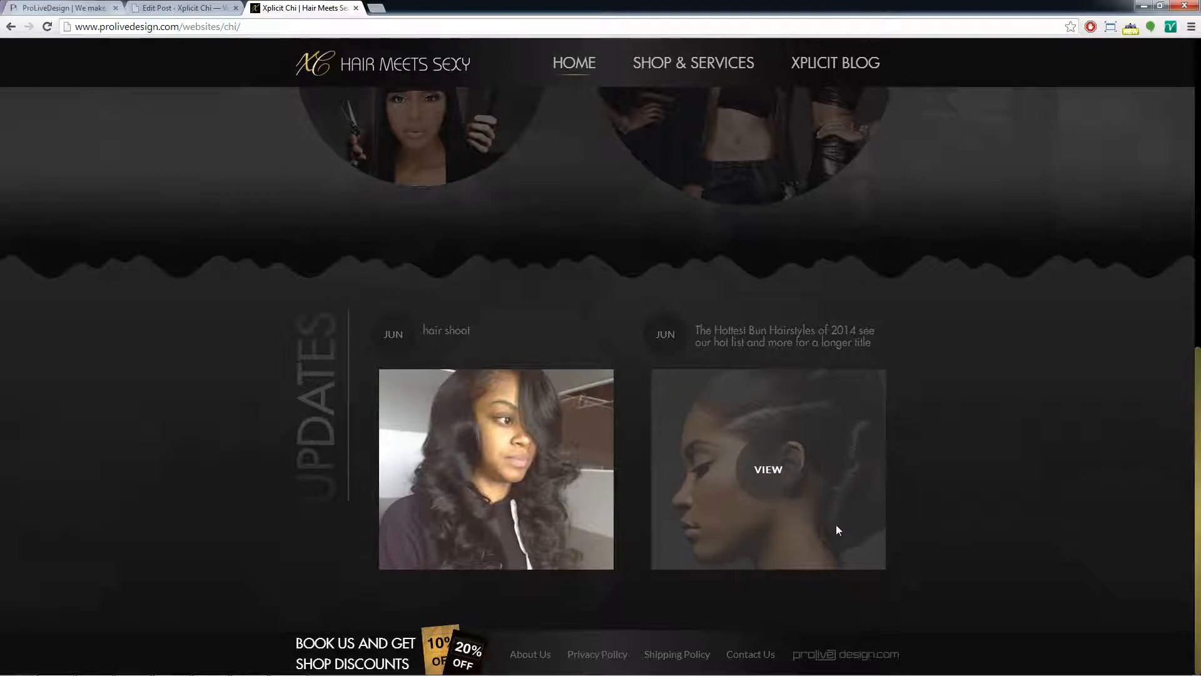
pyautogui.click(185, 7)
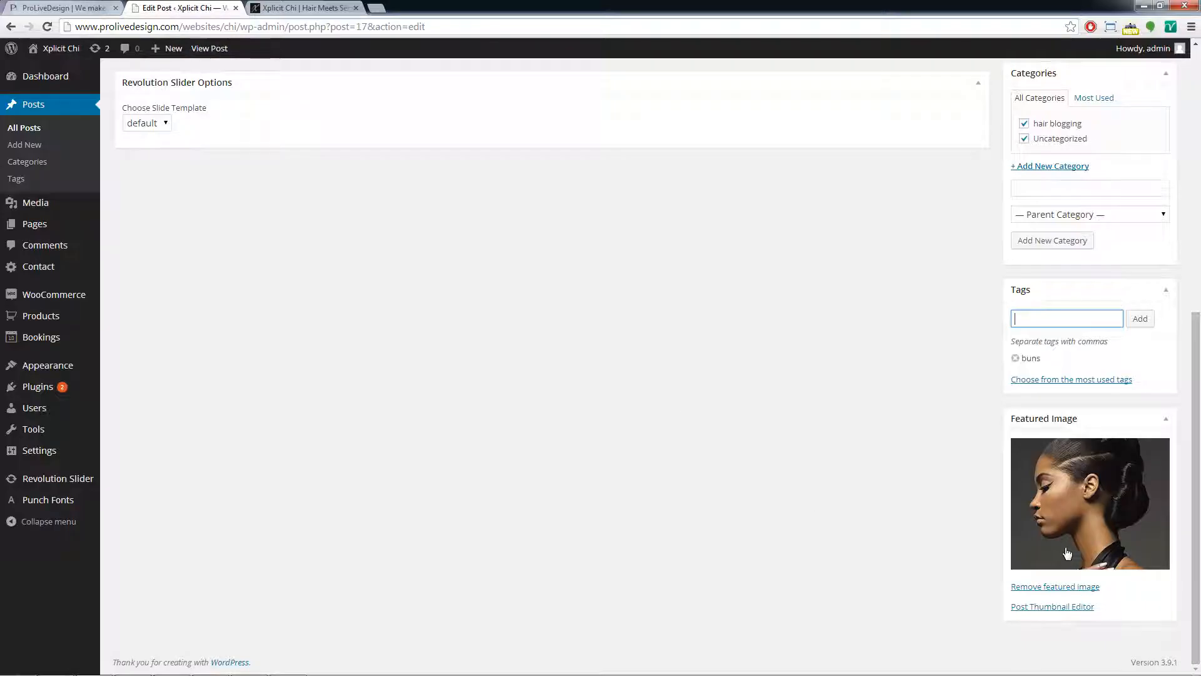
# Recrop the featured image's blog-thumb thumbnail in the Post Thumbnail Editor to the full image width, starting from the top edge.
pyautogui.click(1060, 611)
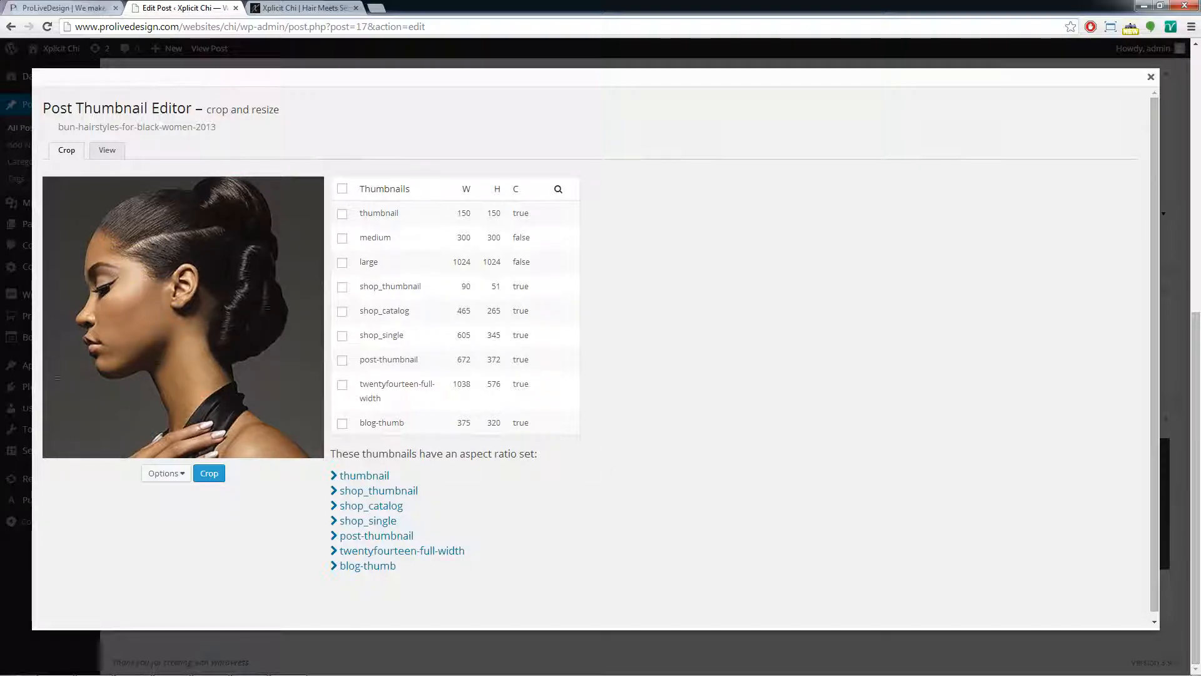
pyautogui.click(342, 426)
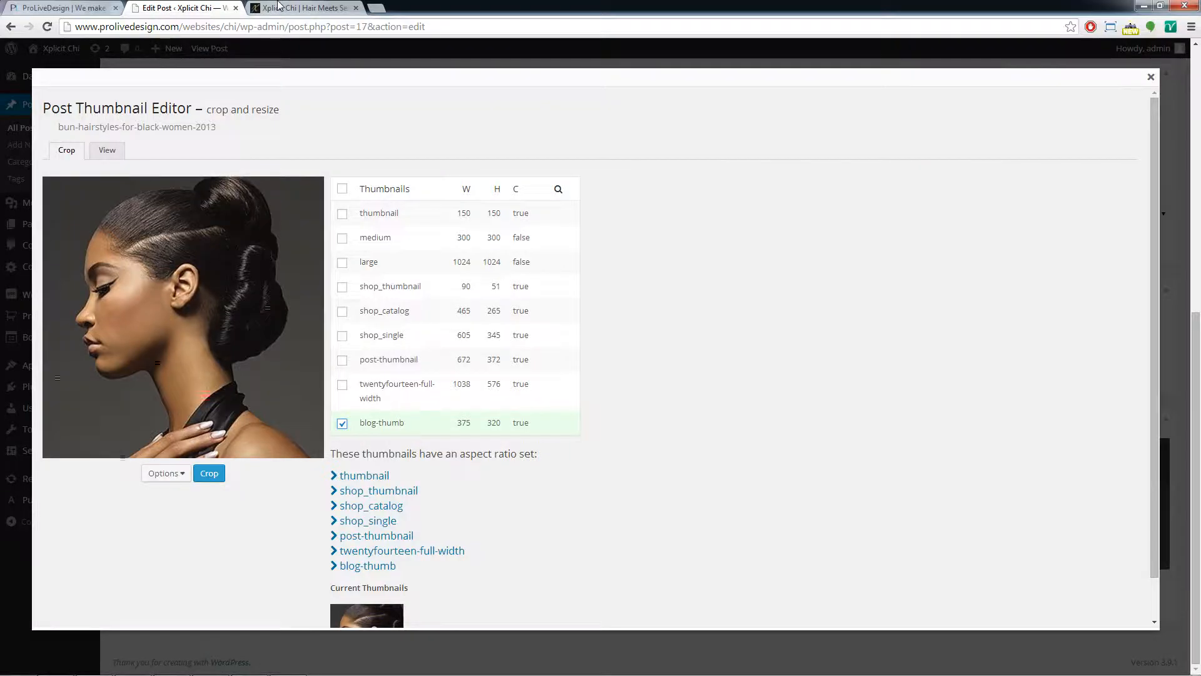
pyautogui.click(324, 6)
pyautogui.click(199, 6)
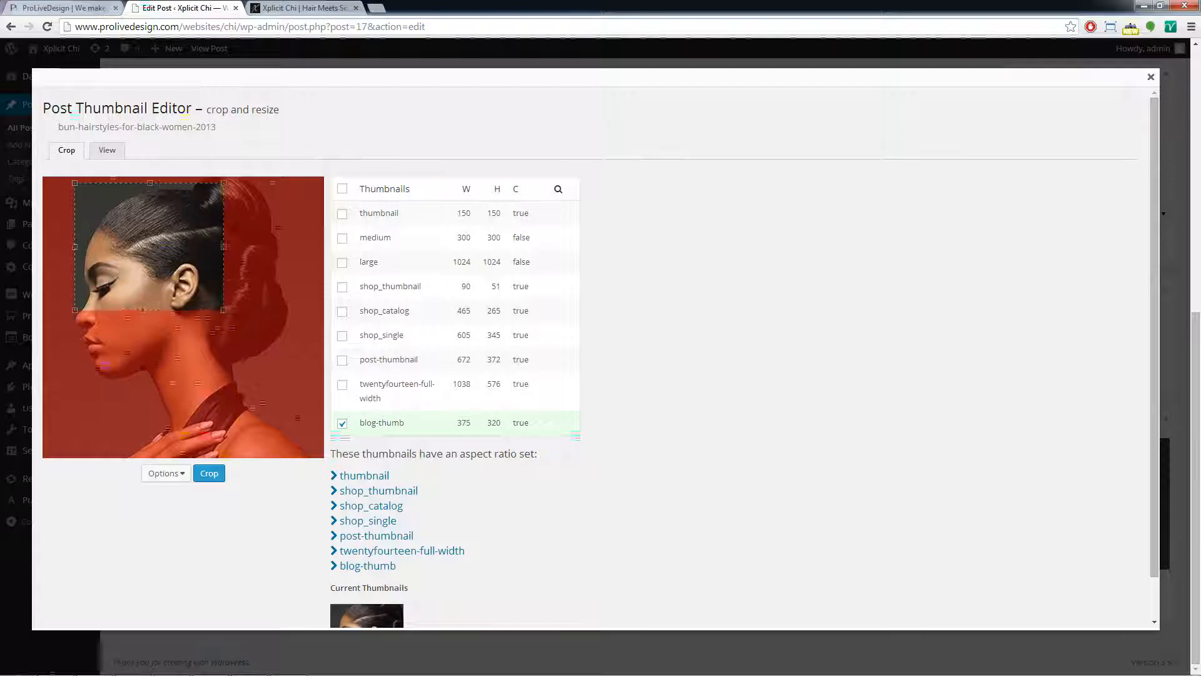
pyautogui.moveTo(279, 371); pyautogui.dragTo(187, 299)
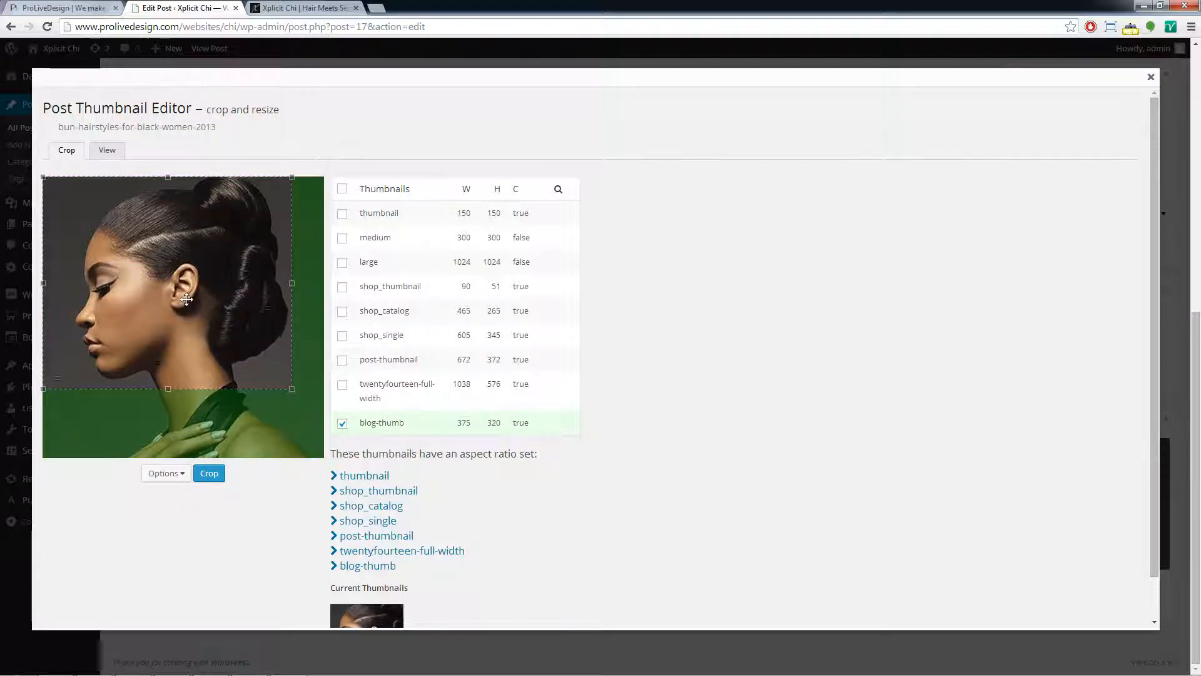
pyautogui.moveTo(292, 388); pyautogui.dragTo(352, 445)
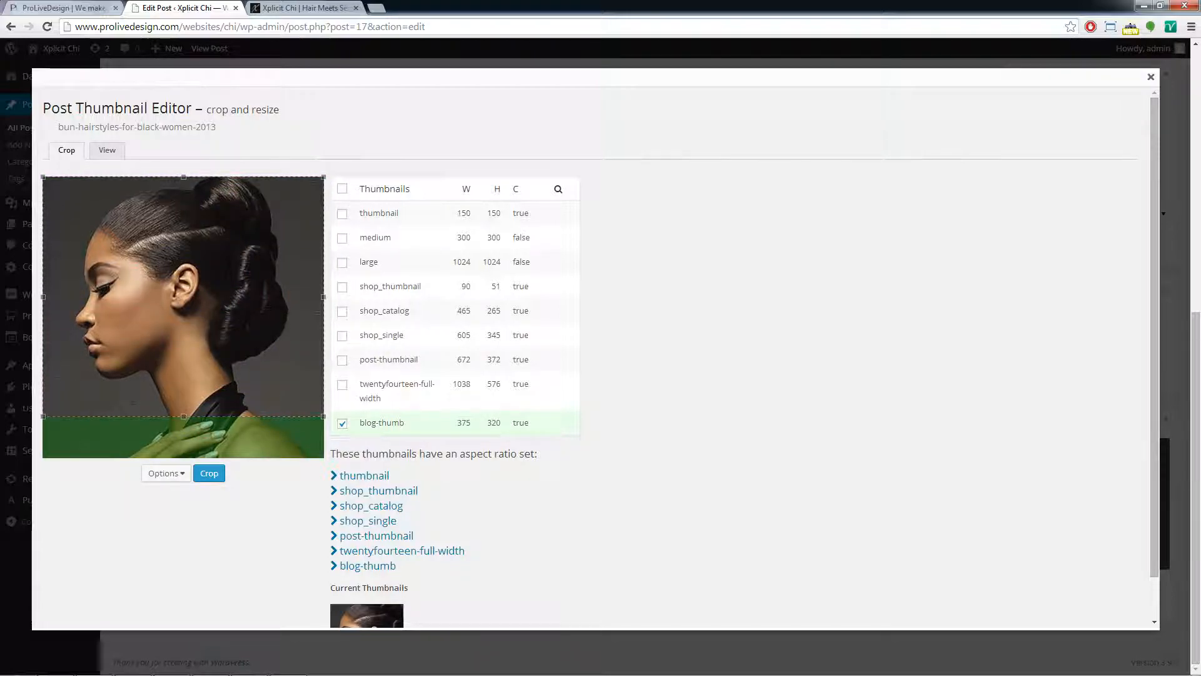
pyautogui.click(209, 473)
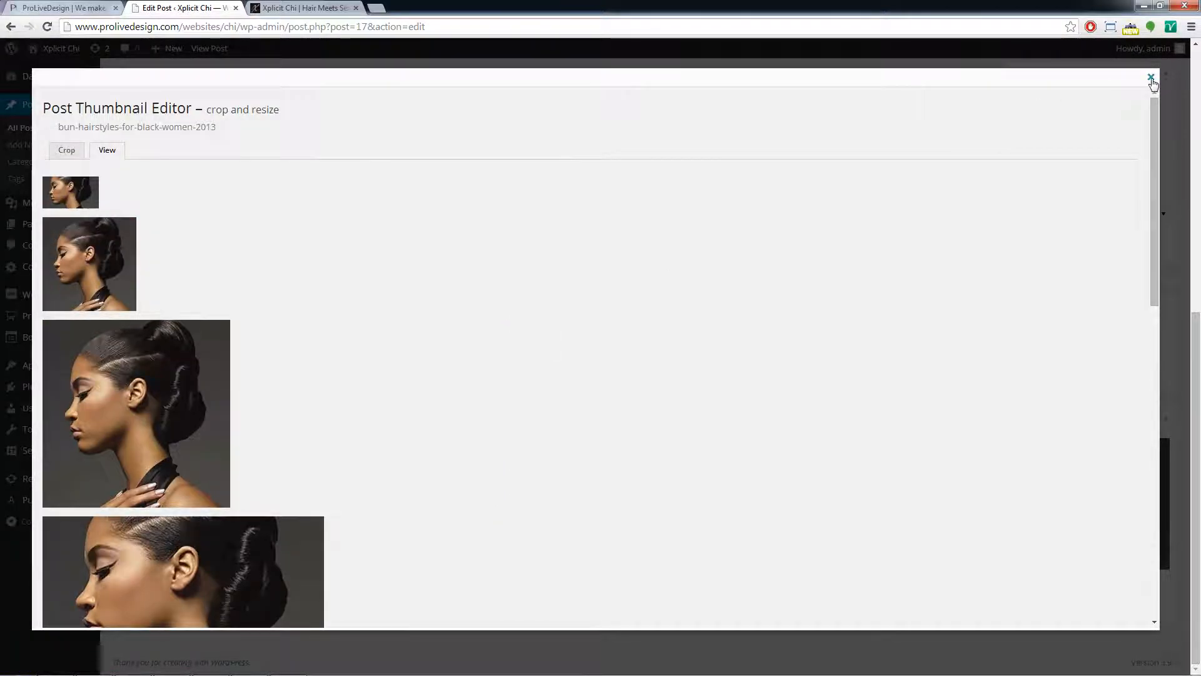
pyautogui.click(1151, 78)
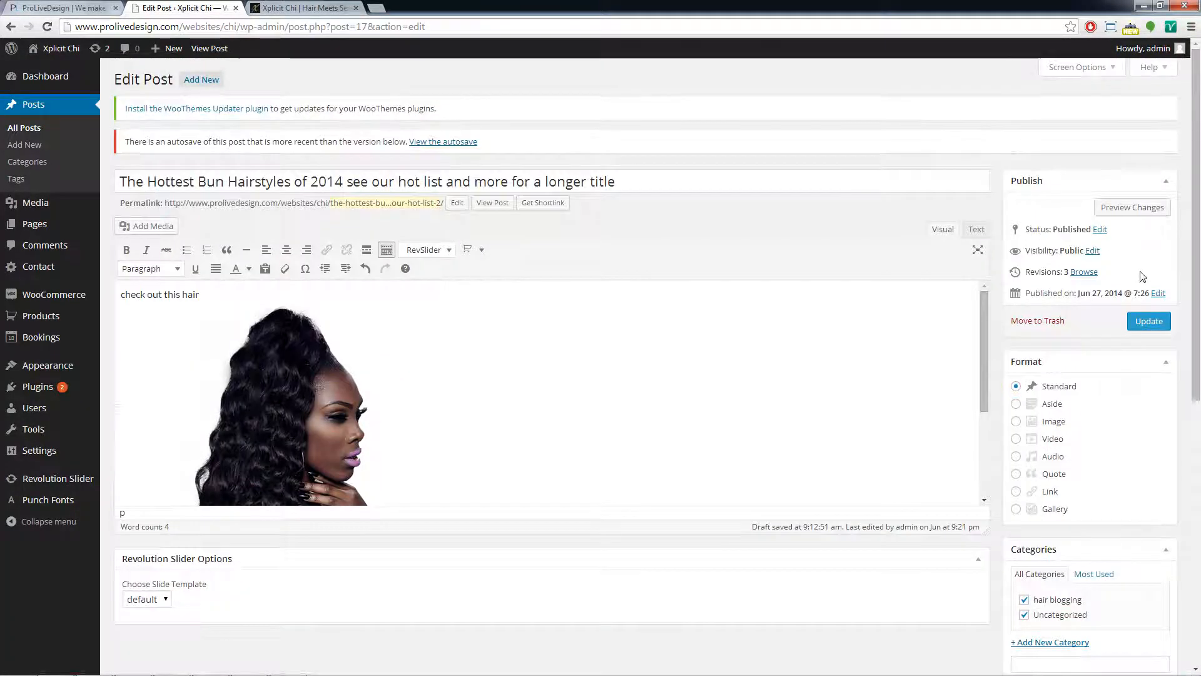
# Update the post and reload the live home page to check the recropped thumbnail in the Updates section.
pyautogui.click(1149, 322)
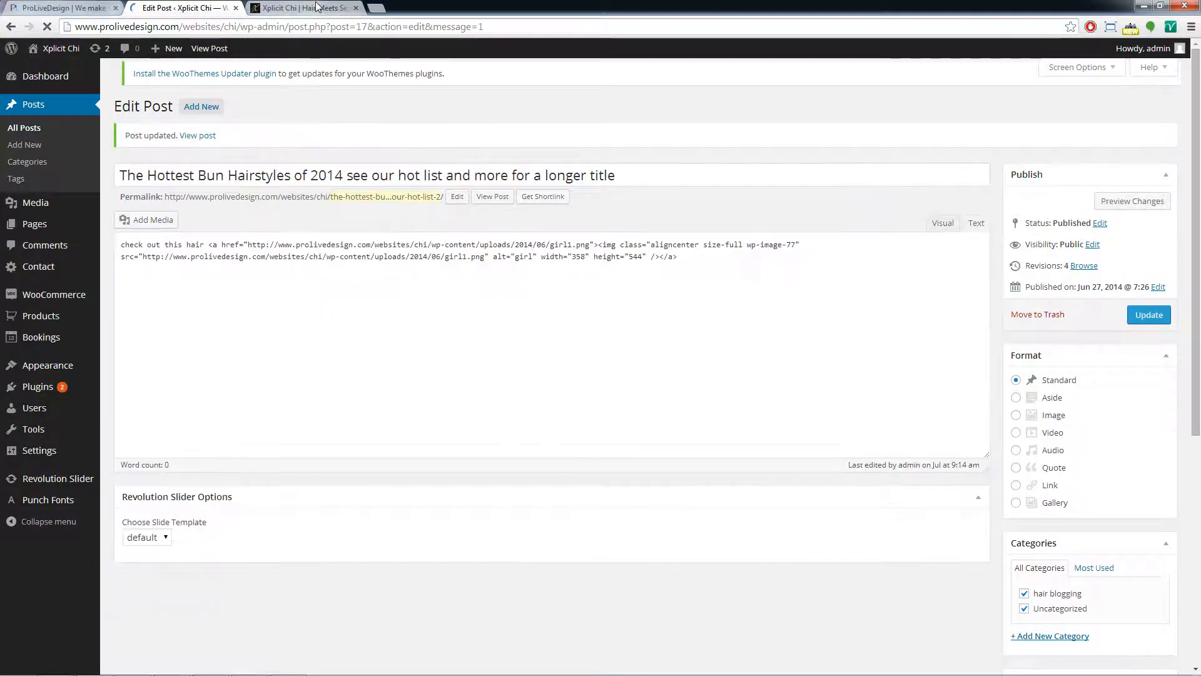
pyautogui.click(317, 8)
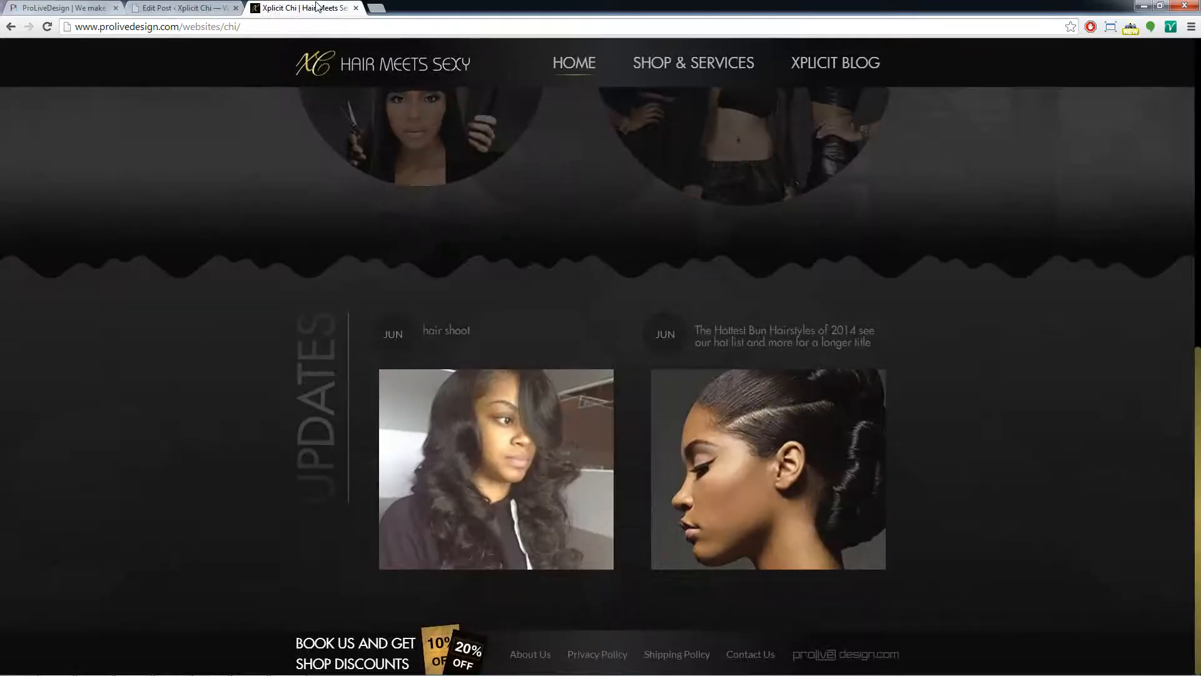
pyautogui.click(47, 27)
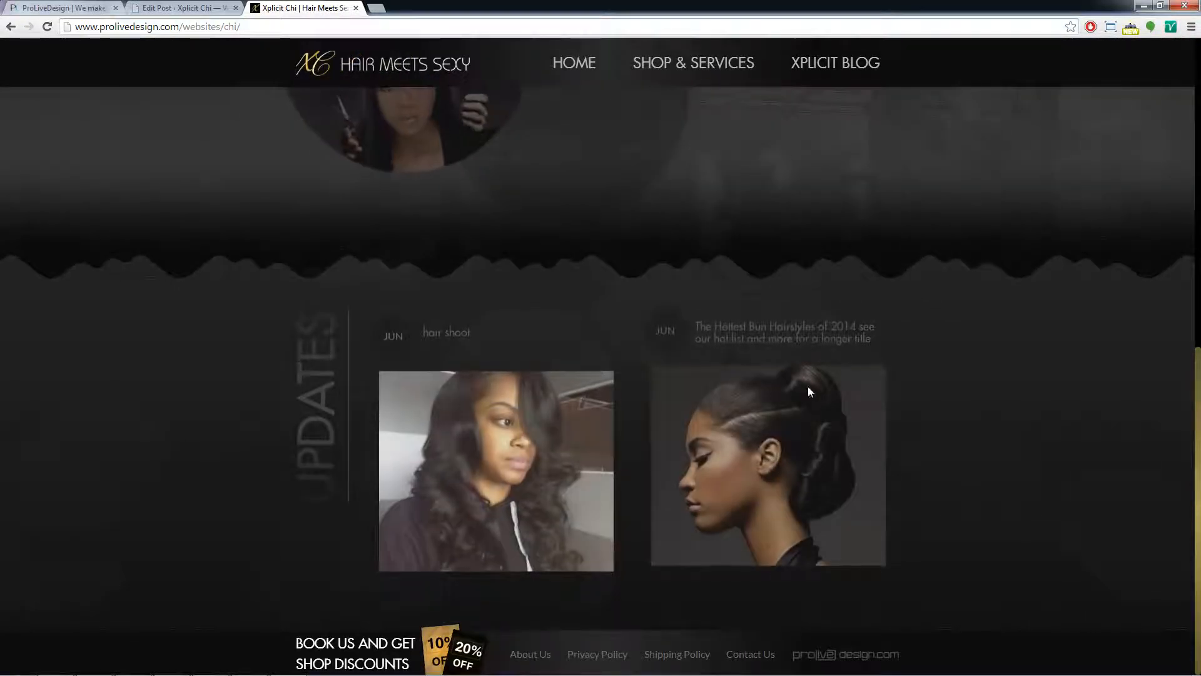
pyautogui.click(185, 9)
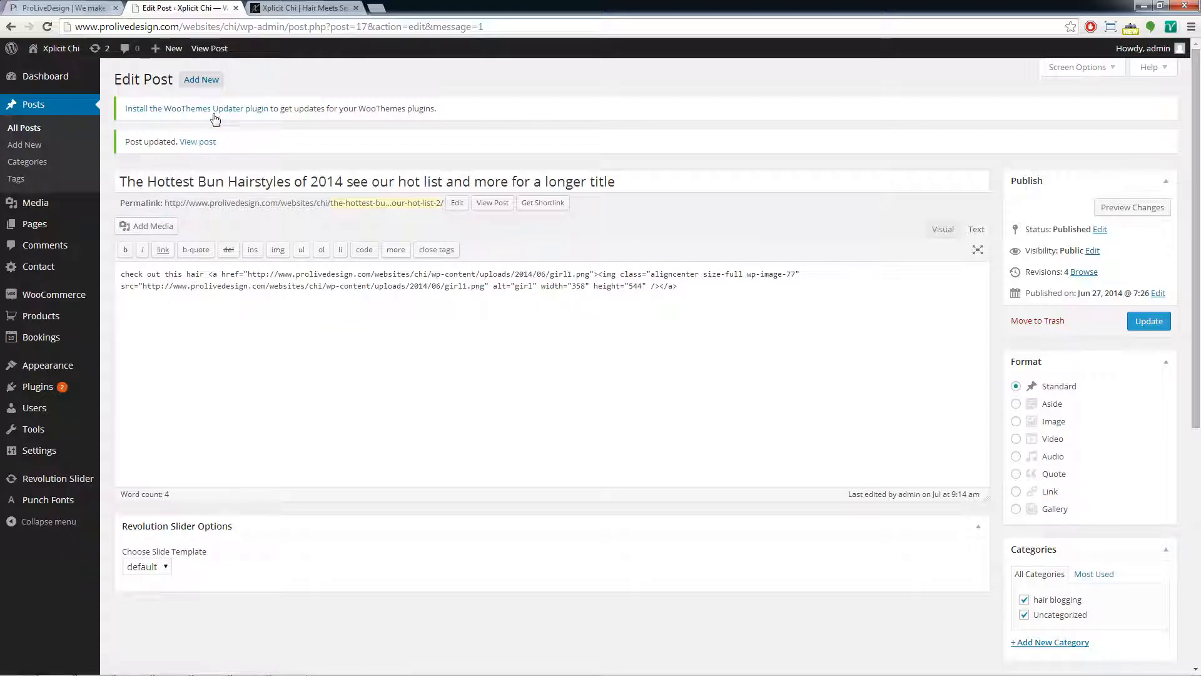
# Create a new post titled "check out this hair" with the body text "this hair looks good".
pyautogui.click(207, 84)
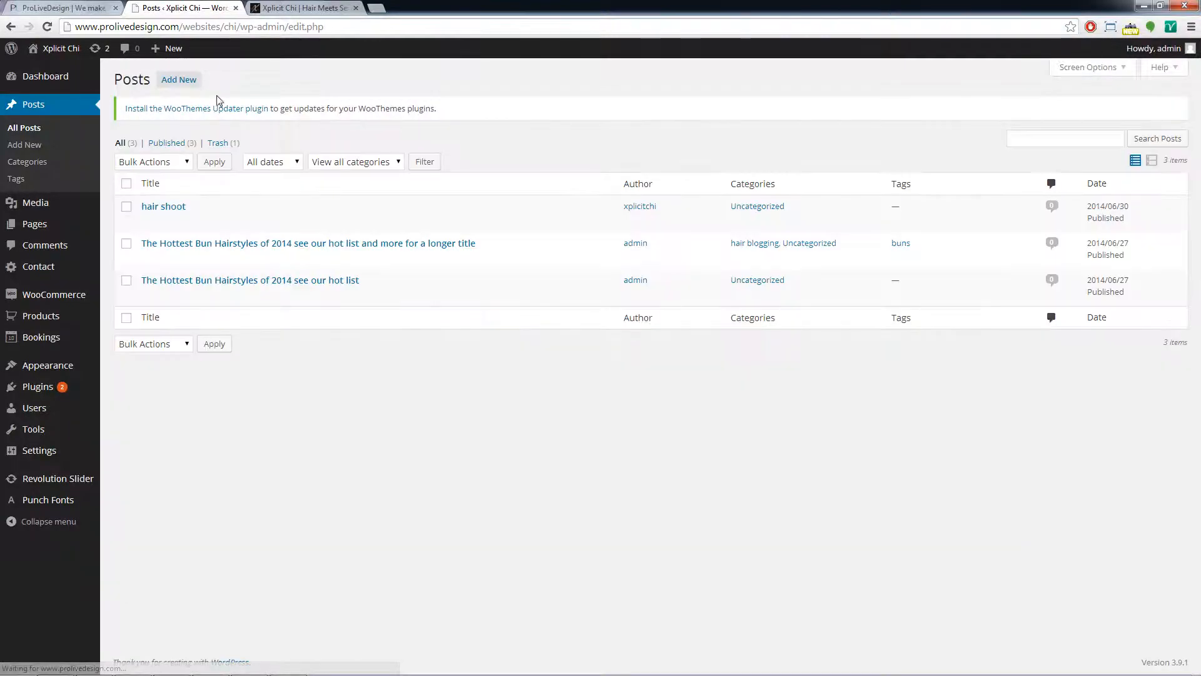
pyautogui.click(184, 82)
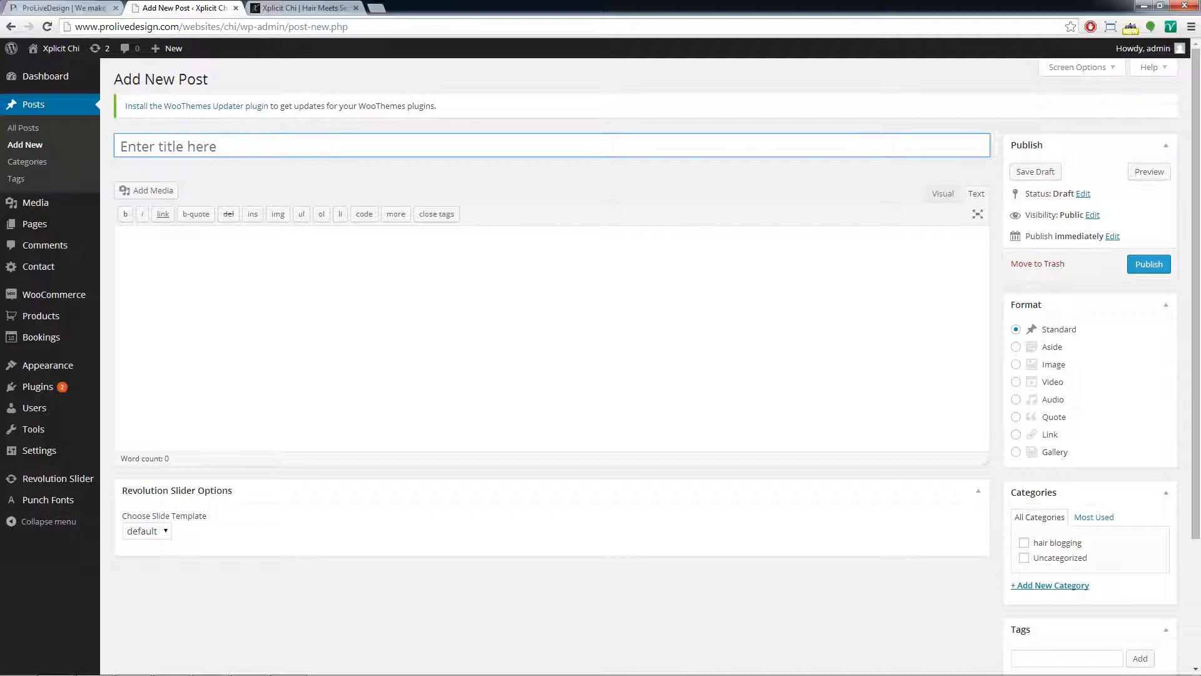
pyautogui.write('check out this hair')
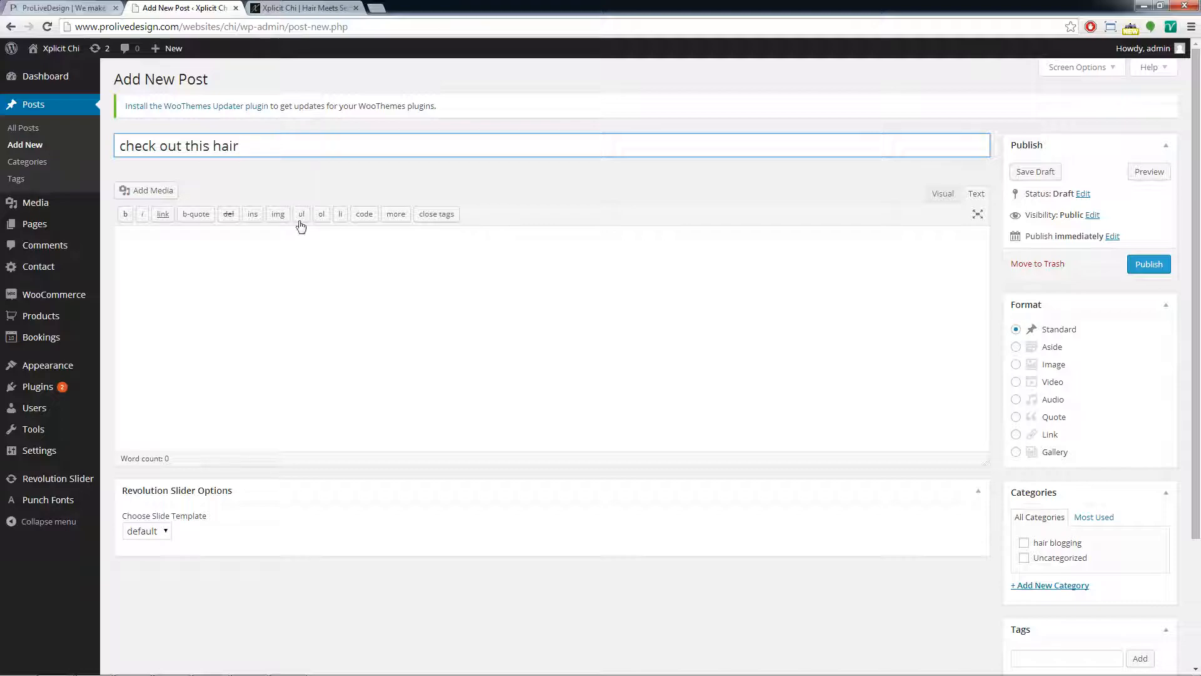
pyautogui.press('Tab')
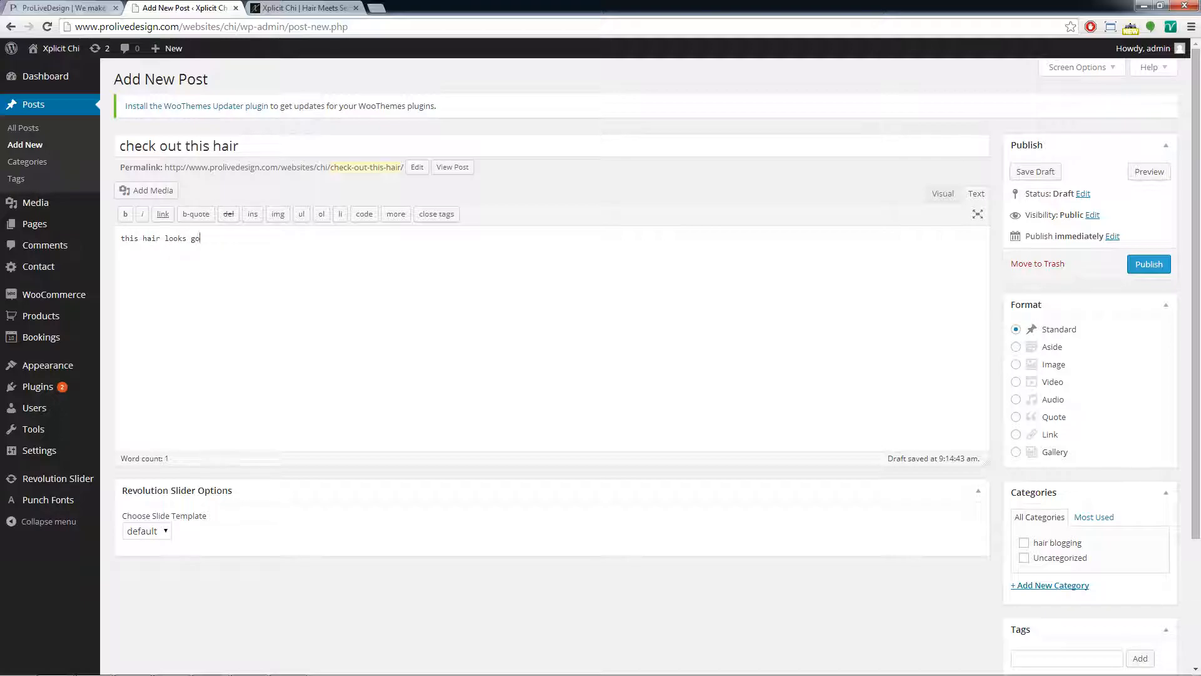
# Insert the media library's three-panel brazilian-blowout-keratin-treatment photo into the post and show the content in the visual editor.
pyautogui.click(134, 190)
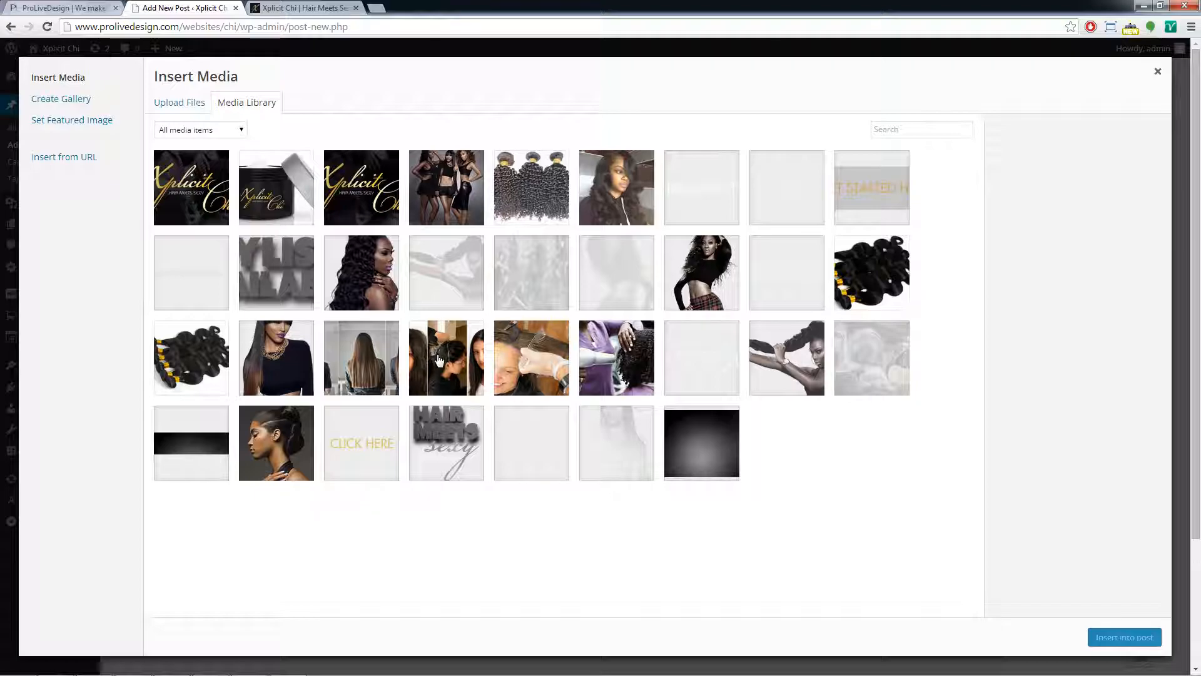
pyautogui.click(463, 369)
pyautogui.click(1120, 637)
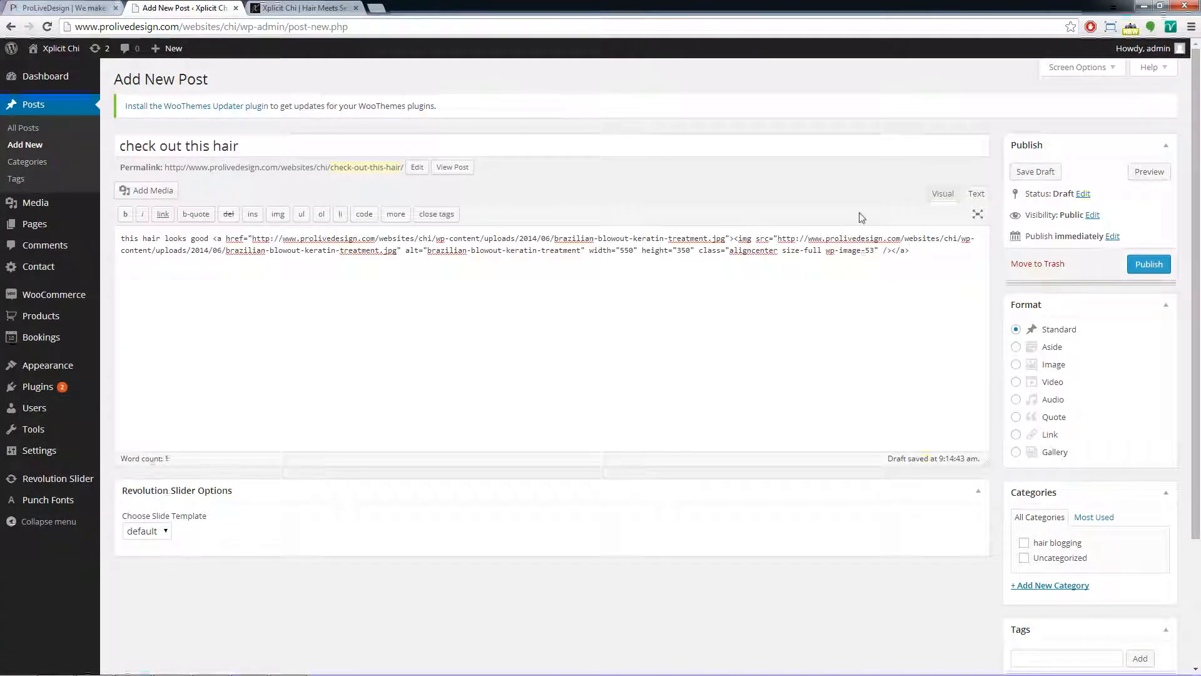
pyautogui.click(943, 194)
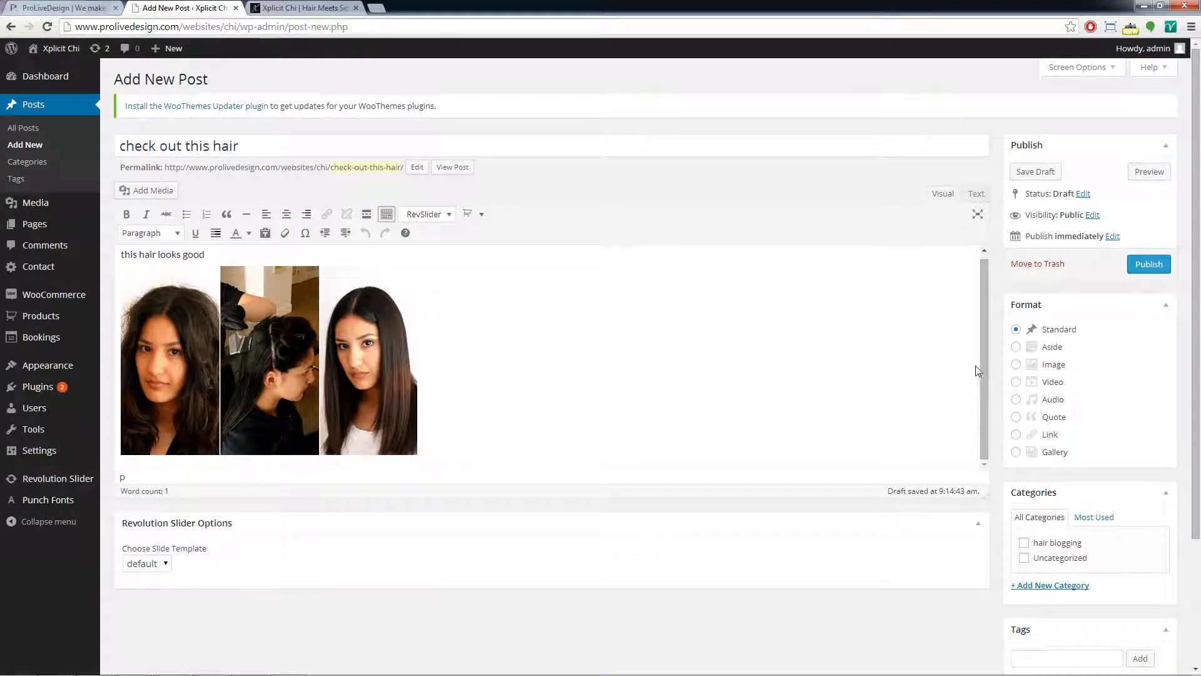
# Assign the new post to the "hair blogging" category and set the three-panel hair treatment photo as its featured image.
pyautogui.scroll(-2, 813, 375)
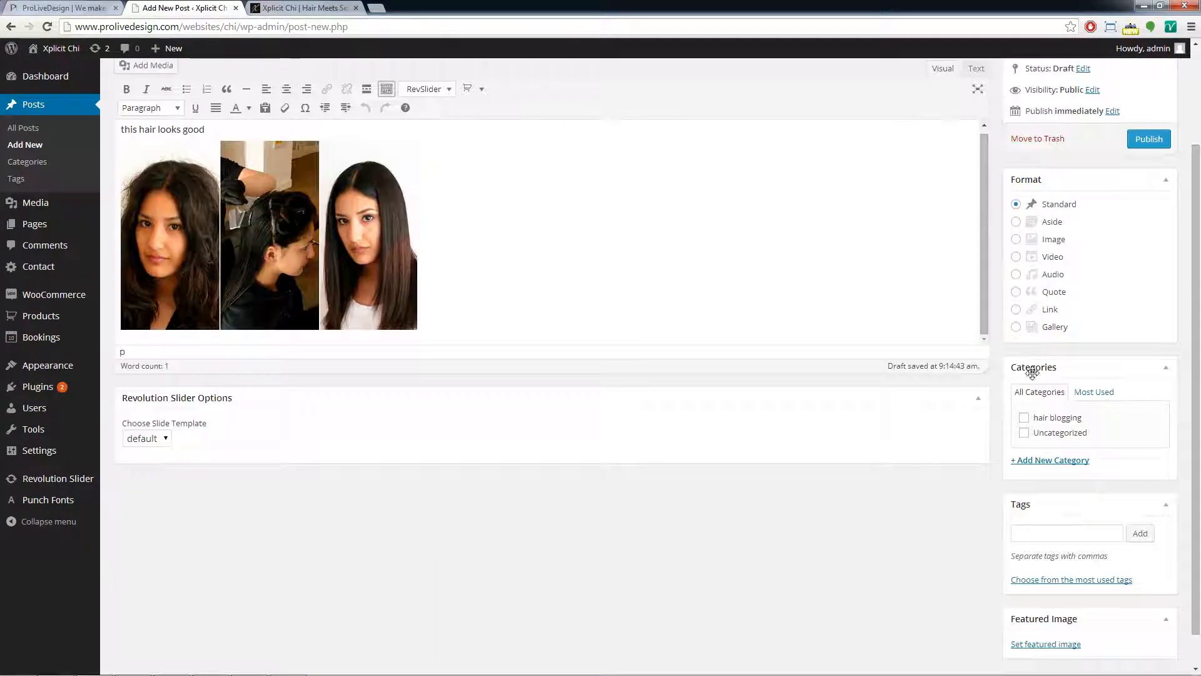
pyautogui.click(1024, 417)
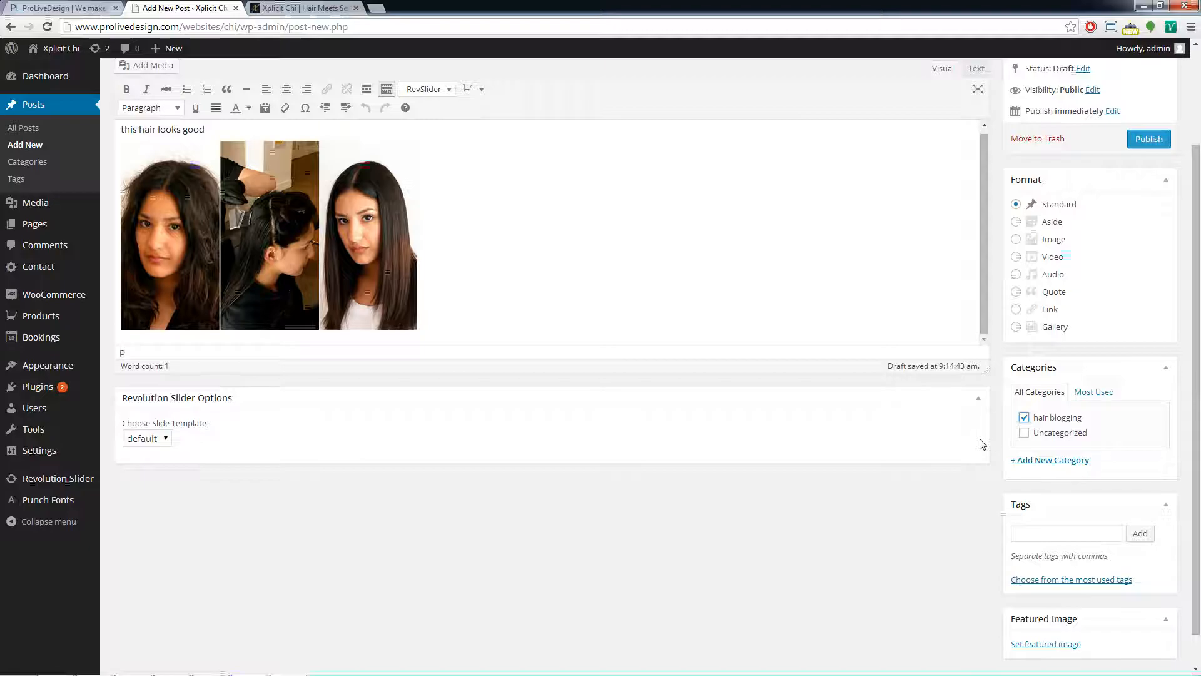
pyautogui.scroll(-1, 1045, 563)
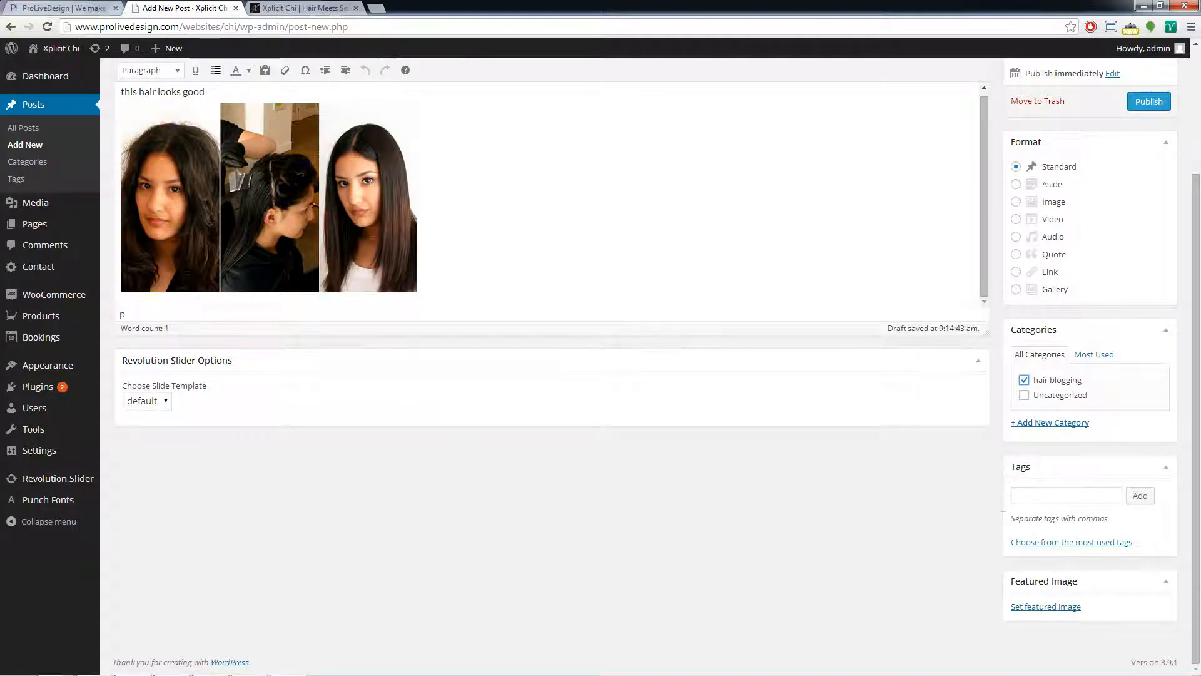
pyautogui.click(1059, 616)
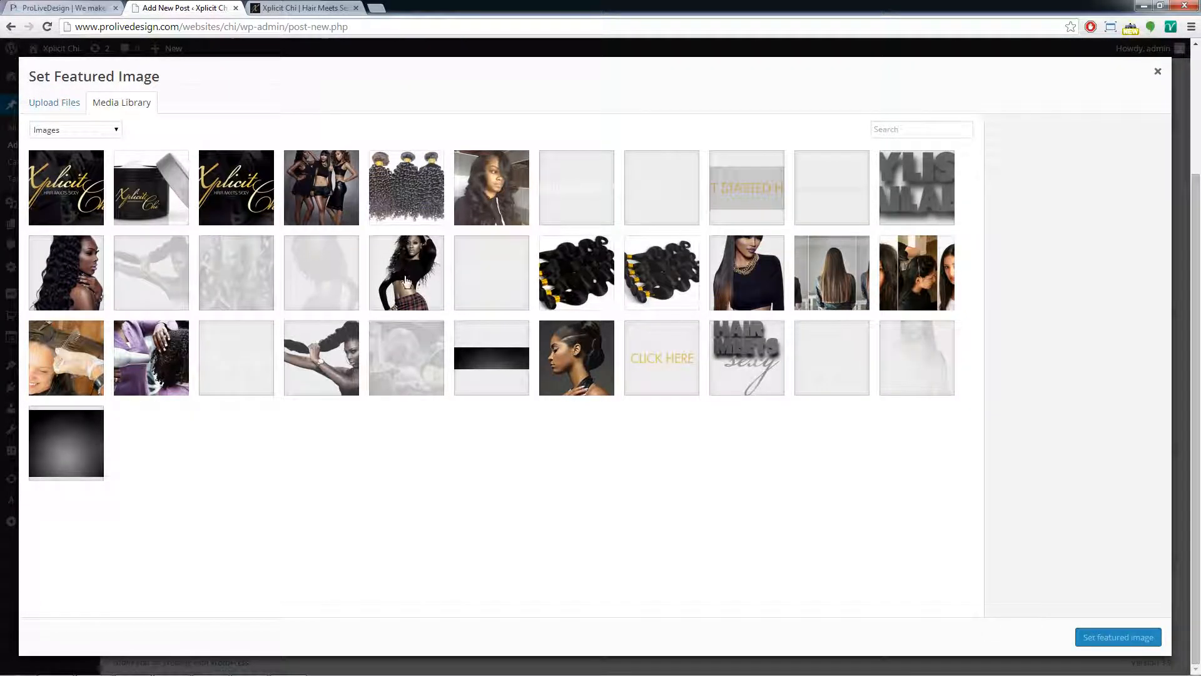
pyautogui.click(909, 281)
pyautogui.click(1092, 640)
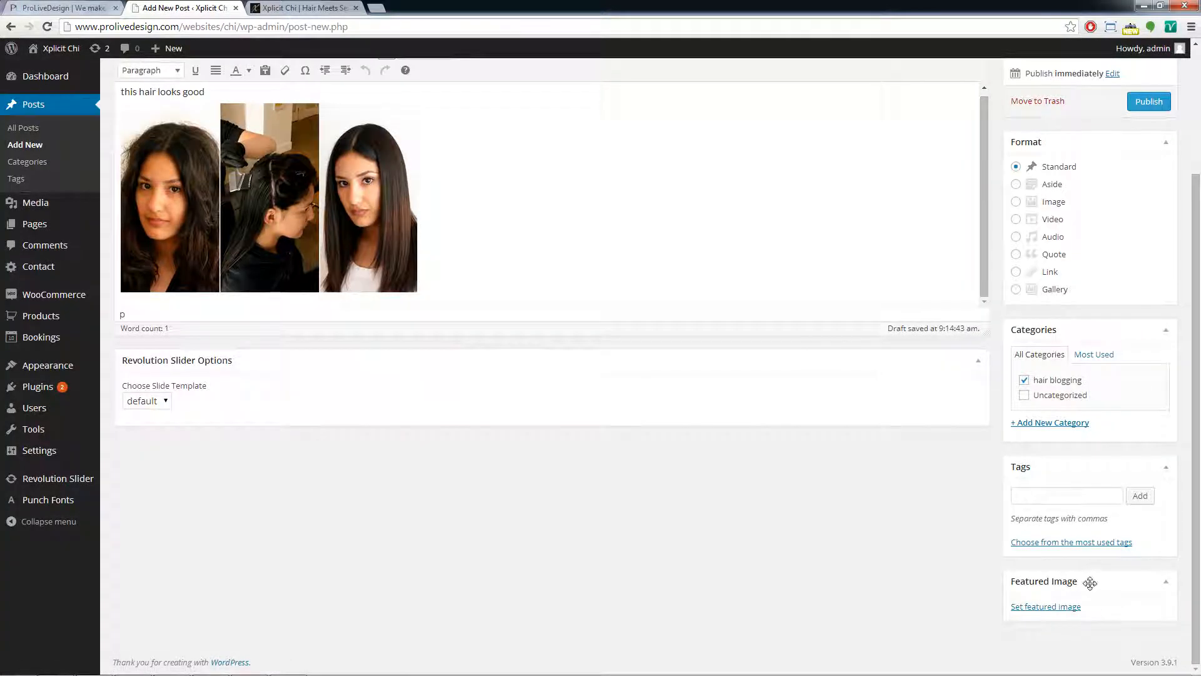
pyautogui.scroll(-2, 1089, 554)
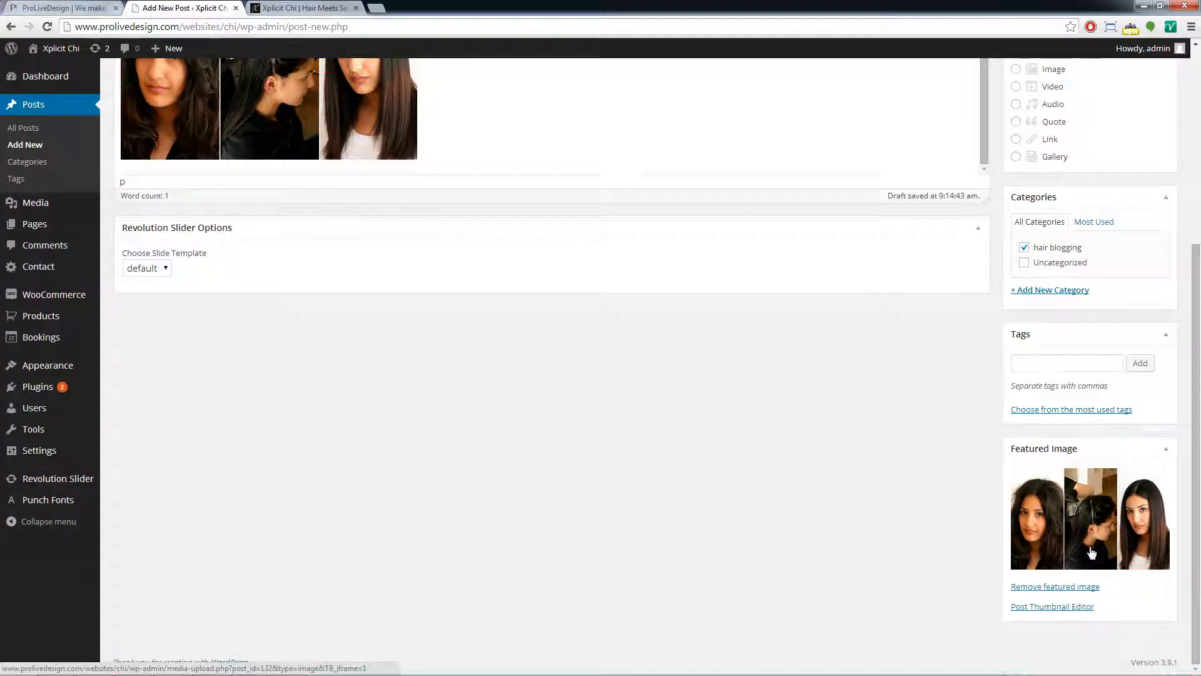
# Crop the featured image's blog-thumb size to the straight-haired woman's face in the third panel with the Post Thumbnail Editor.
pyautogui.click(1057, 517)
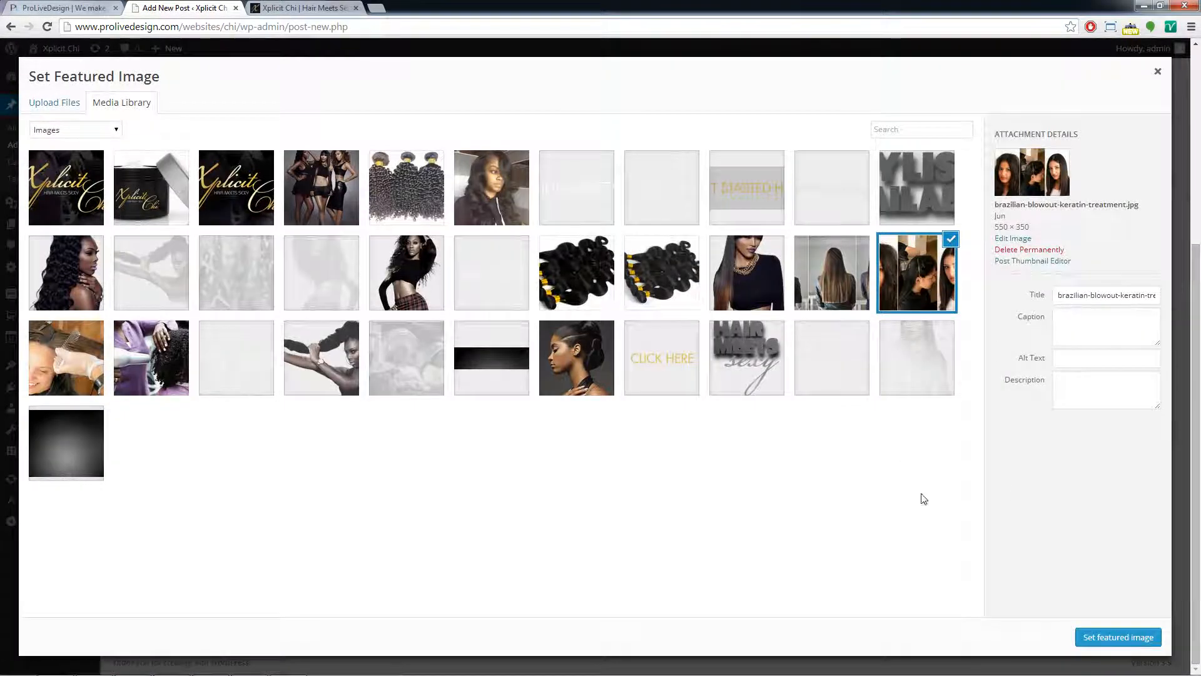
pyautogui.click(1158, 75)
pyautogui.click(1044, 607)
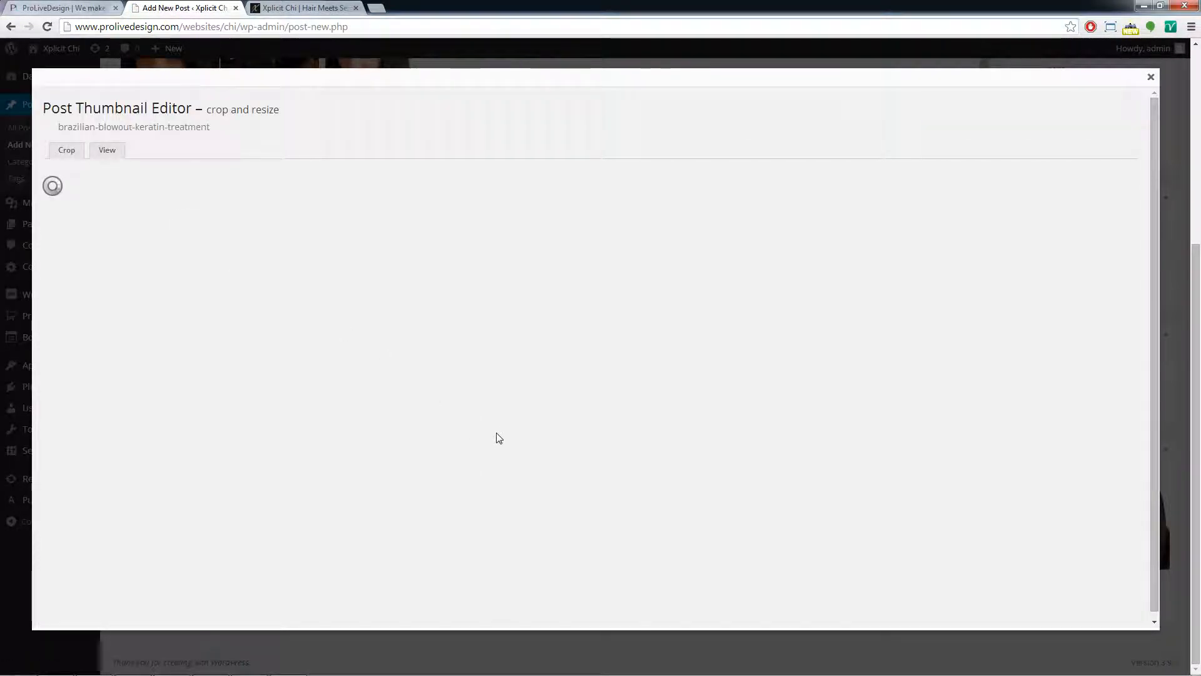
pyautogui.click(405, 424)
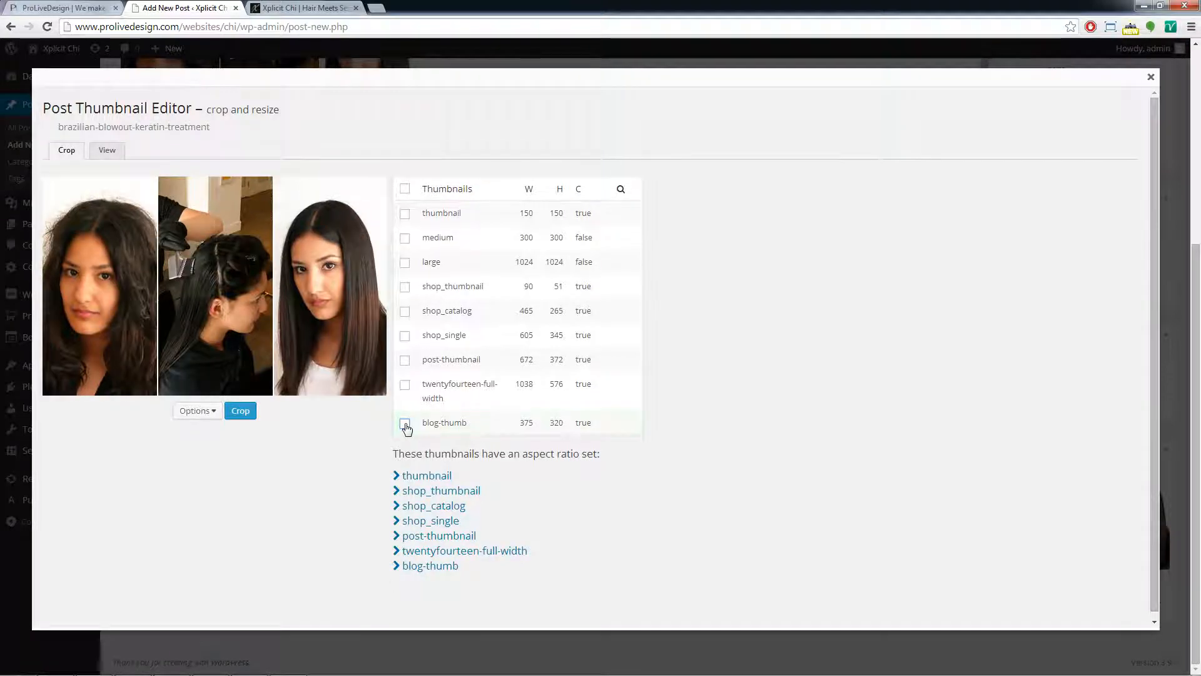
pyautogui.moveTo(59, 202); pyautogui.dragTo(286, 395)
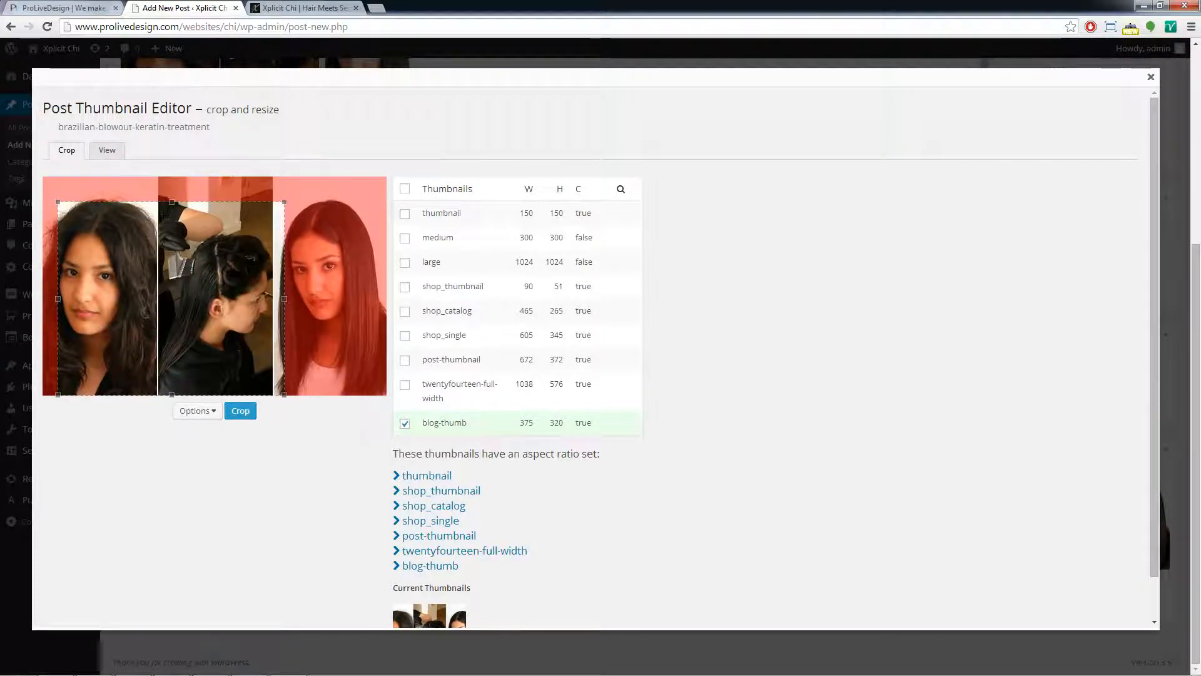
pyautogui.moveTo(220, 318); pyautogui.dragTo(273, 312)
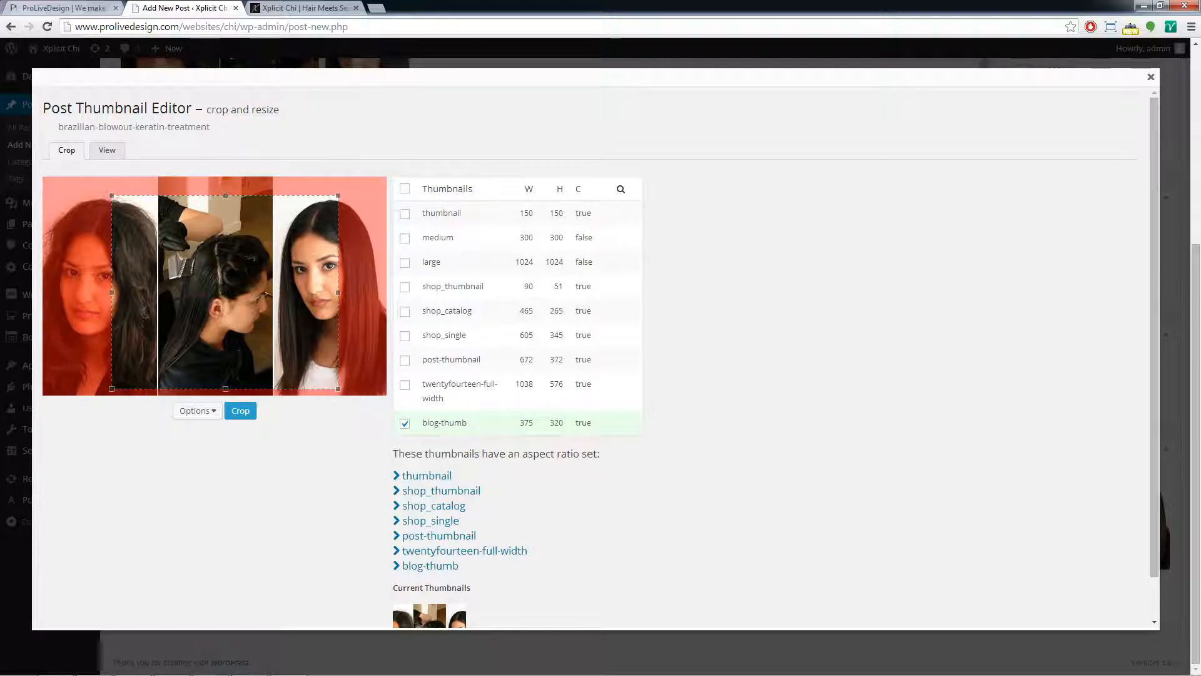
pyautogui.moveTo(339, 391); pyautogui.dragTo(306, 361)
pyautogui.moveTo(248, 324); pyautogui.dragTo(330, 312)
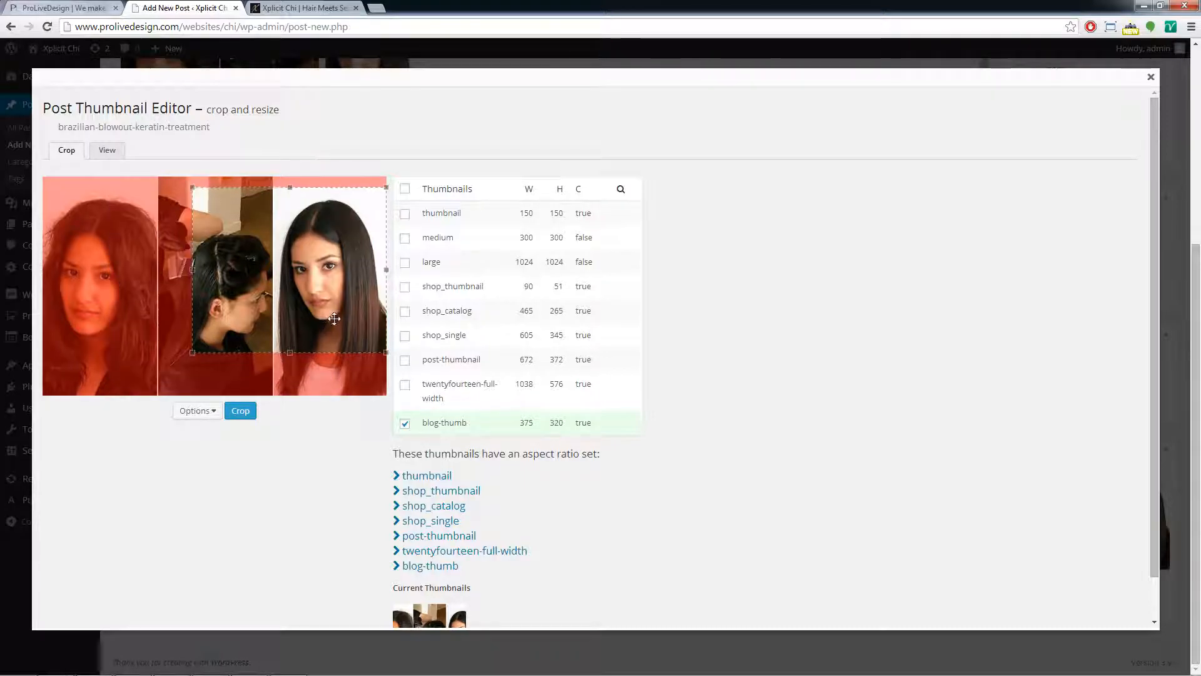
pyautogui.moveTo(189, 187); pyautogui.dragTo(278, 260)
pyautogui.moveTo(343, 331); pyautogui.dragTo(340, 303)
pyautogui.scroll(-1, 344, 462)
pyautogui.click(241, 367)
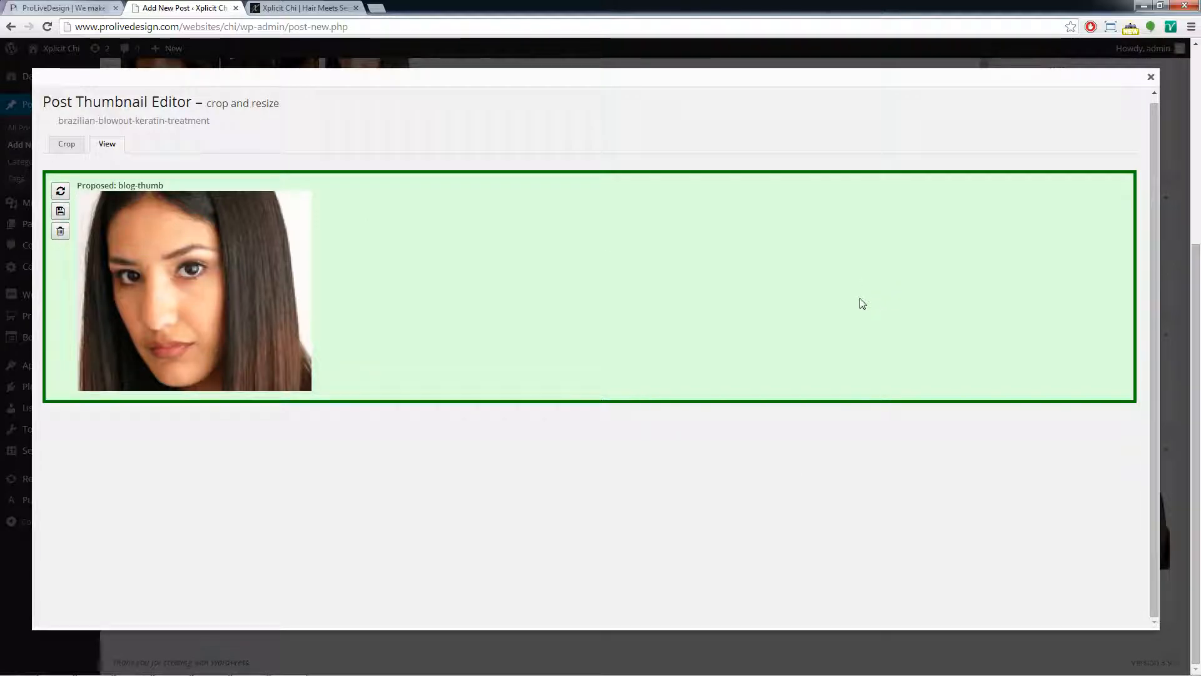
pyautogui.click(1151, 76)
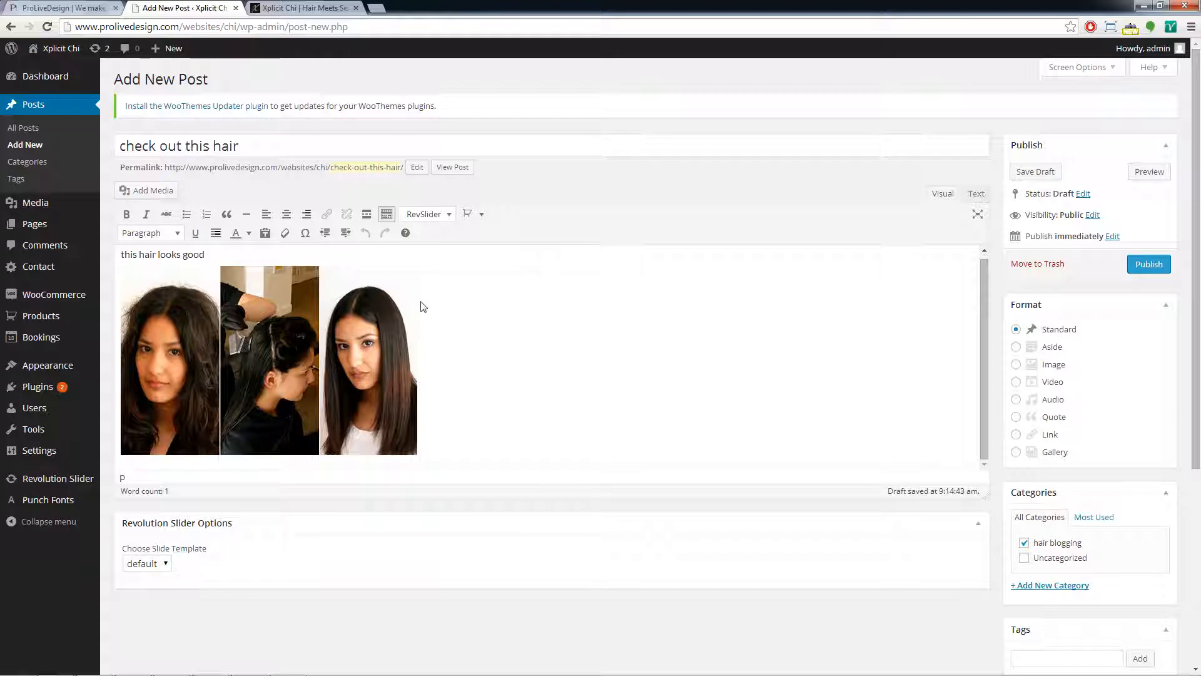
# Publish the "check out this hair" post and reload the live home page to check its Updates section.
pyautogui.scroll(-5, 943, 401)
pyautogui.scroll(5, 1089, 407)
pyautogui.click(1149, 265)
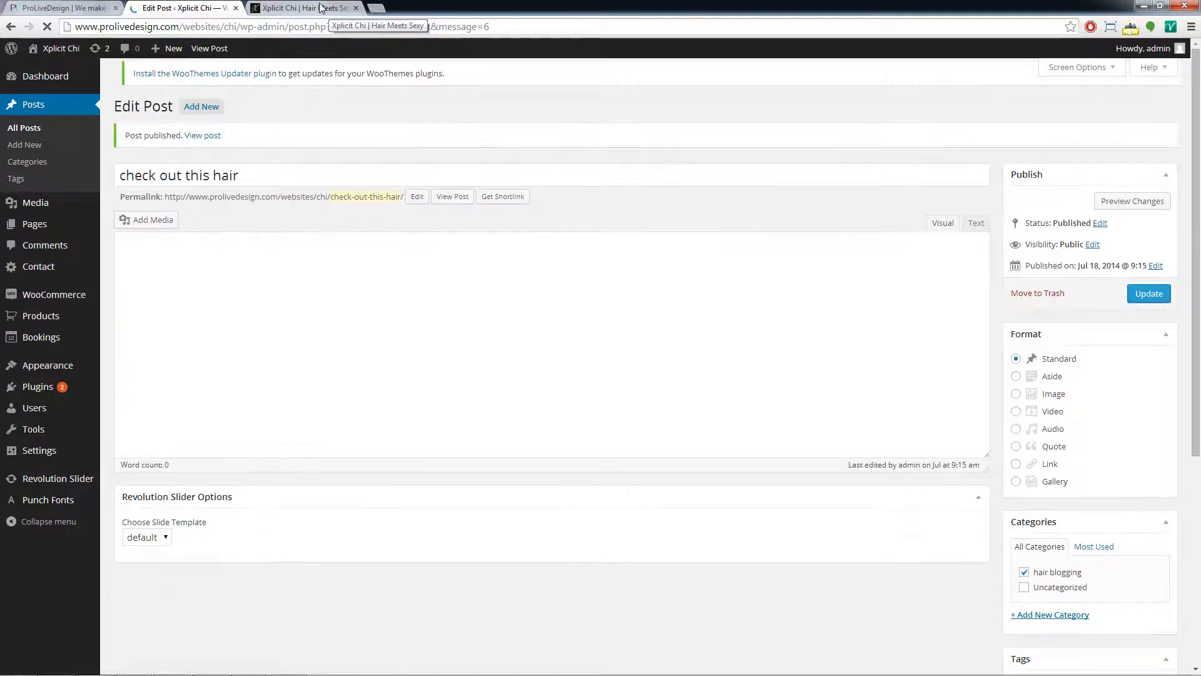
pyautogui.click(320, 8)
pyautogui.click(44, 28)
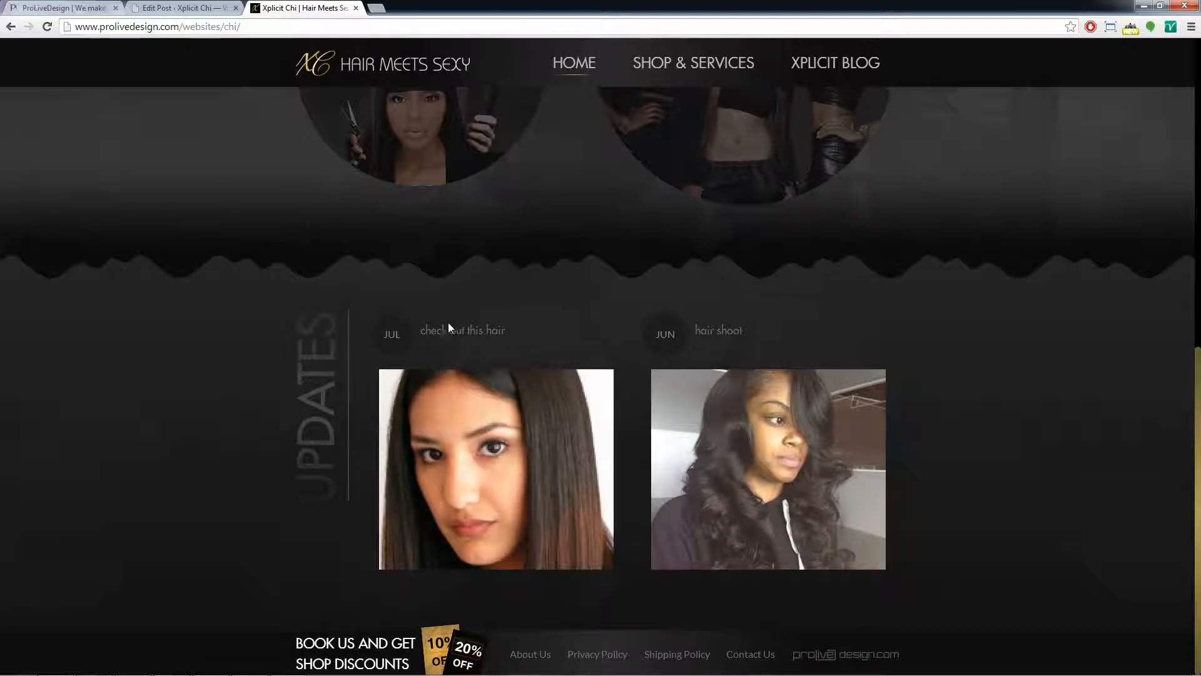
# Open the "check out this hair" post from the live Updates section and review its text, photo and category.
pyautogui.click(494, 473)
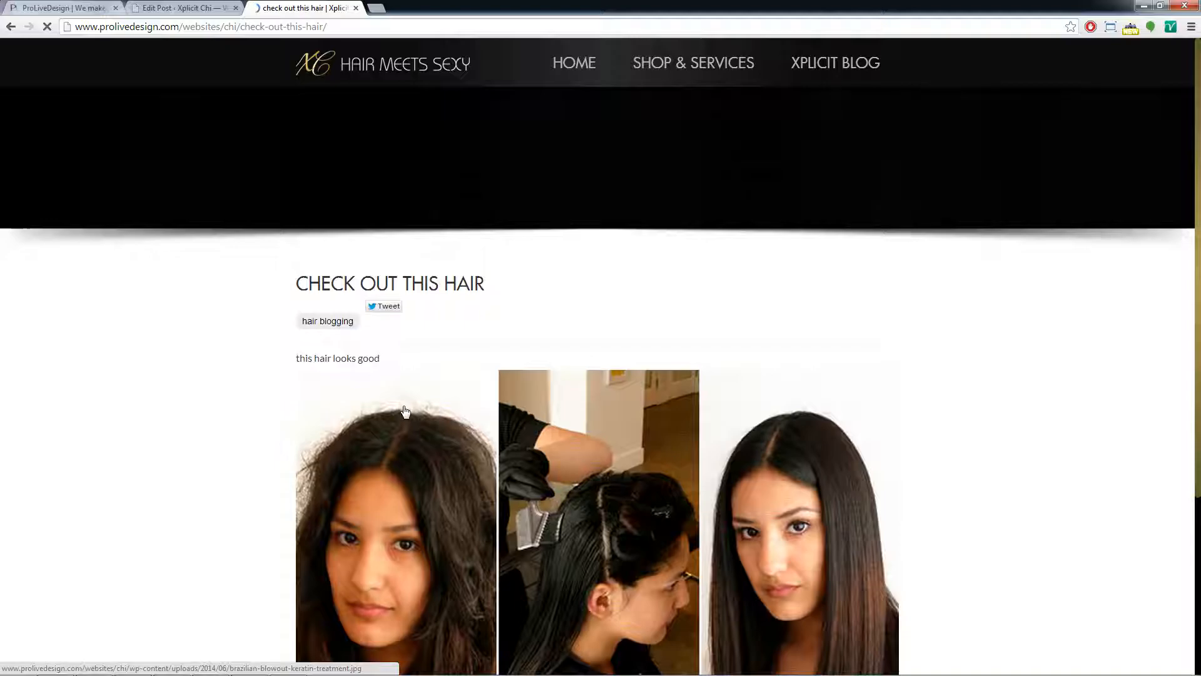
pyautogui.scroll(-2, 375, 282)
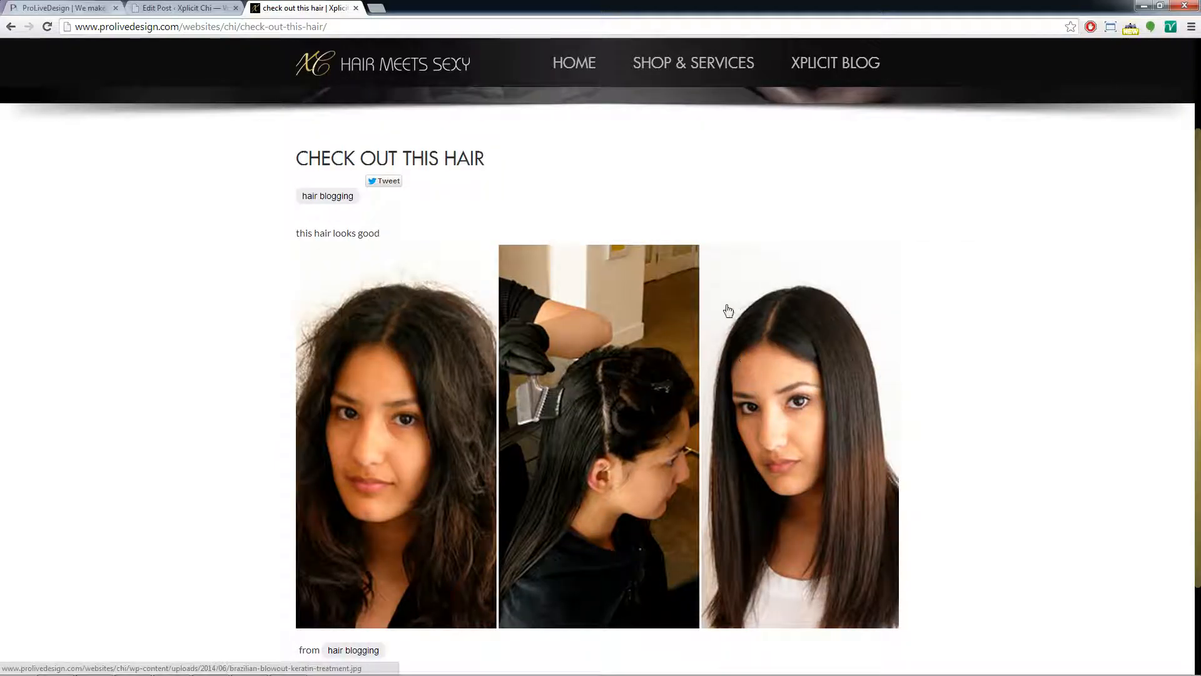
pyautogui.scroll(-2, 725, 313)
pyautogui.scroll(2, 712, 299)
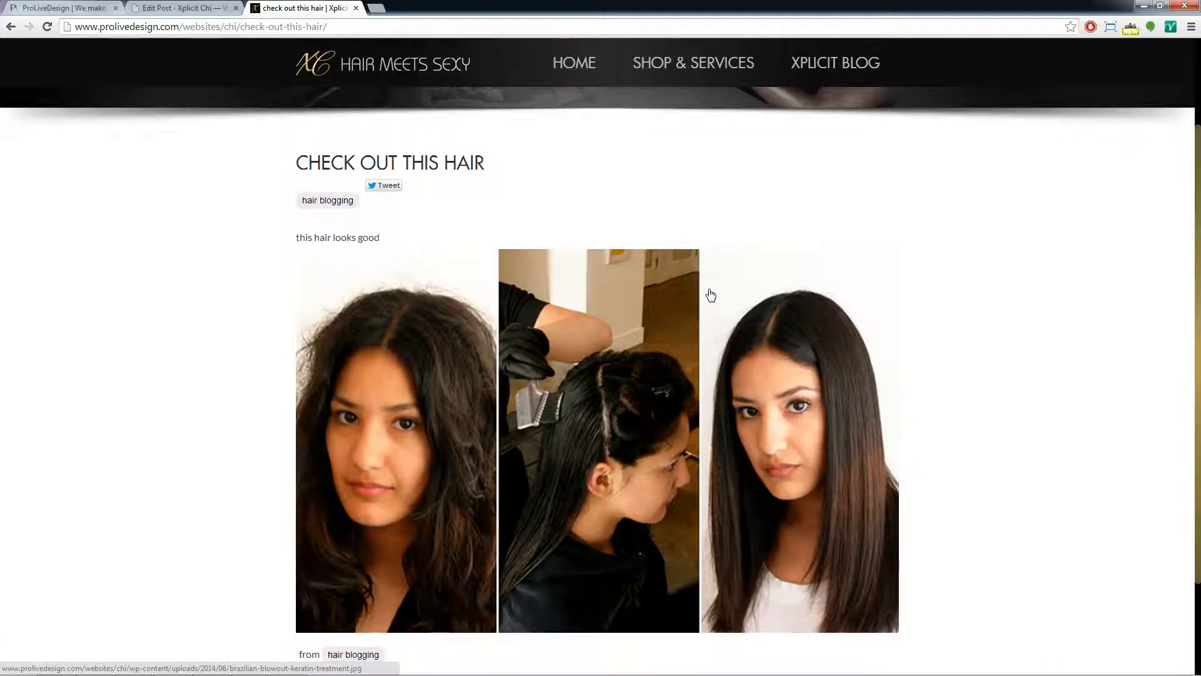
# Left-align the three-panel hair treatment photo in the "check out this hair" post's content.
pyautogui.click(178, 5)
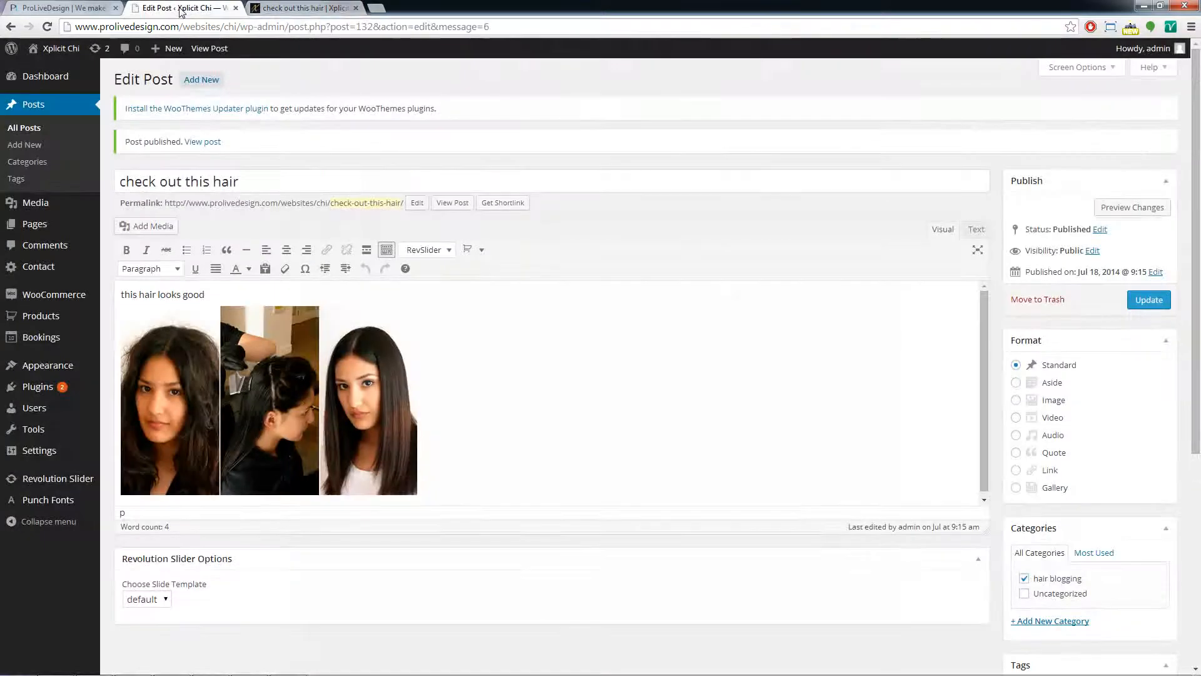
pyautogui.click(269, 400)
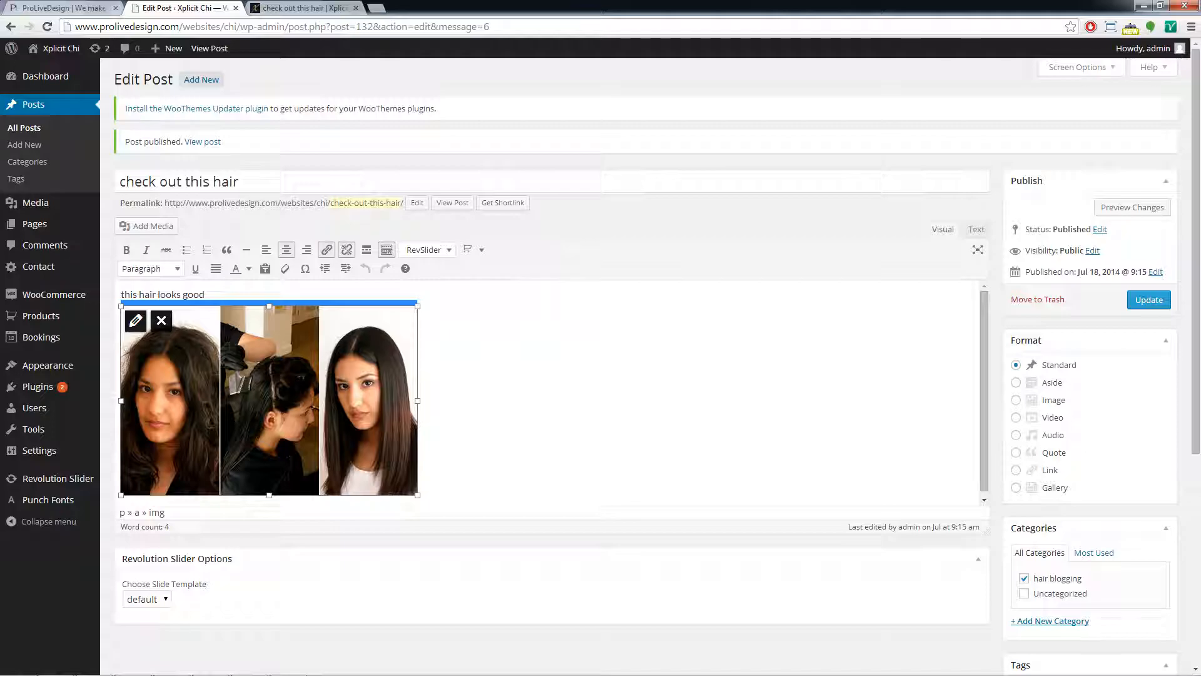
pyautogui.click(466, 343)
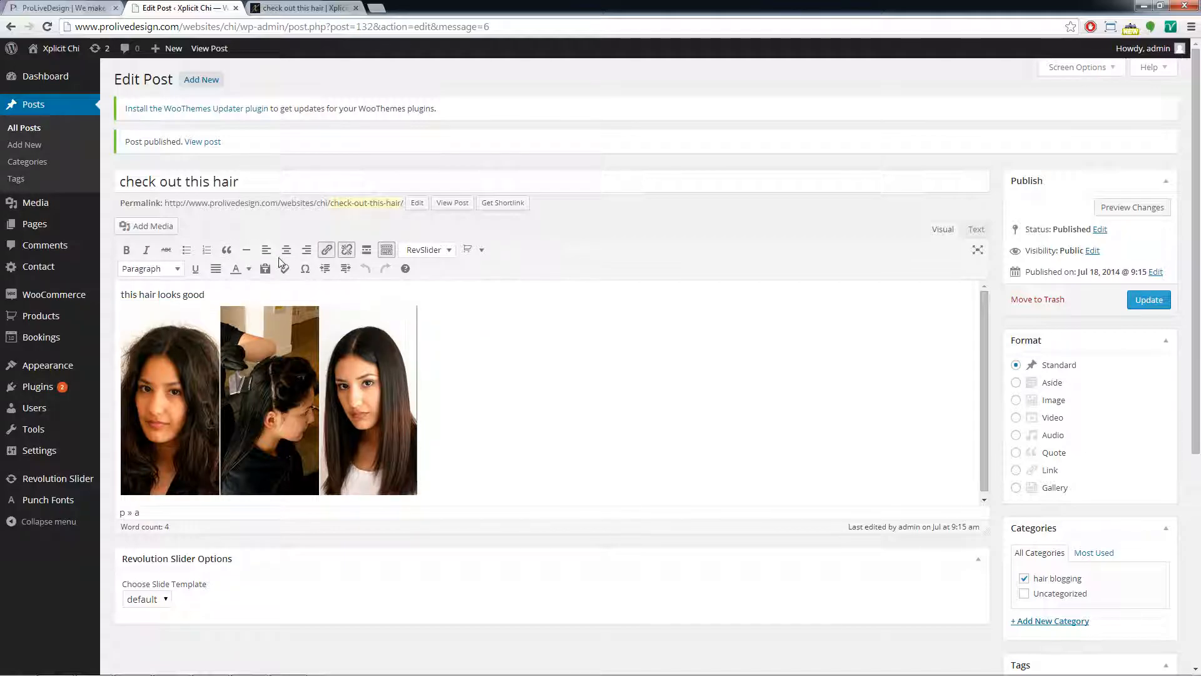
pyautogui.click(281, 319)
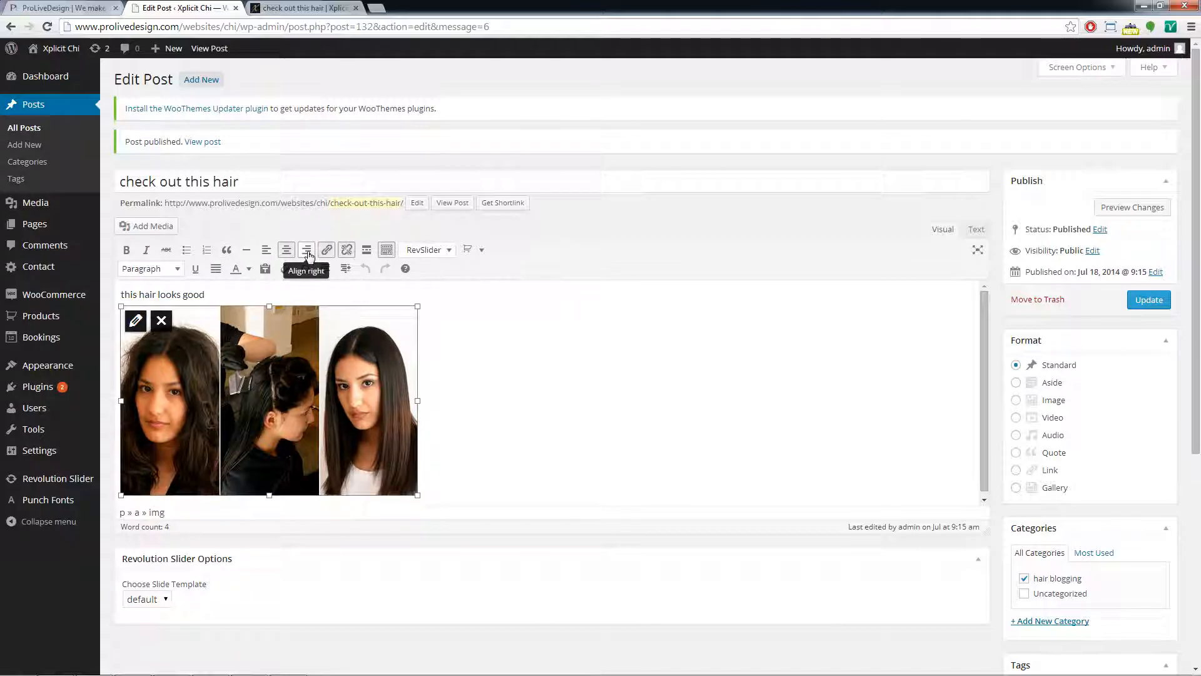
pyautogui.click(267, 251)
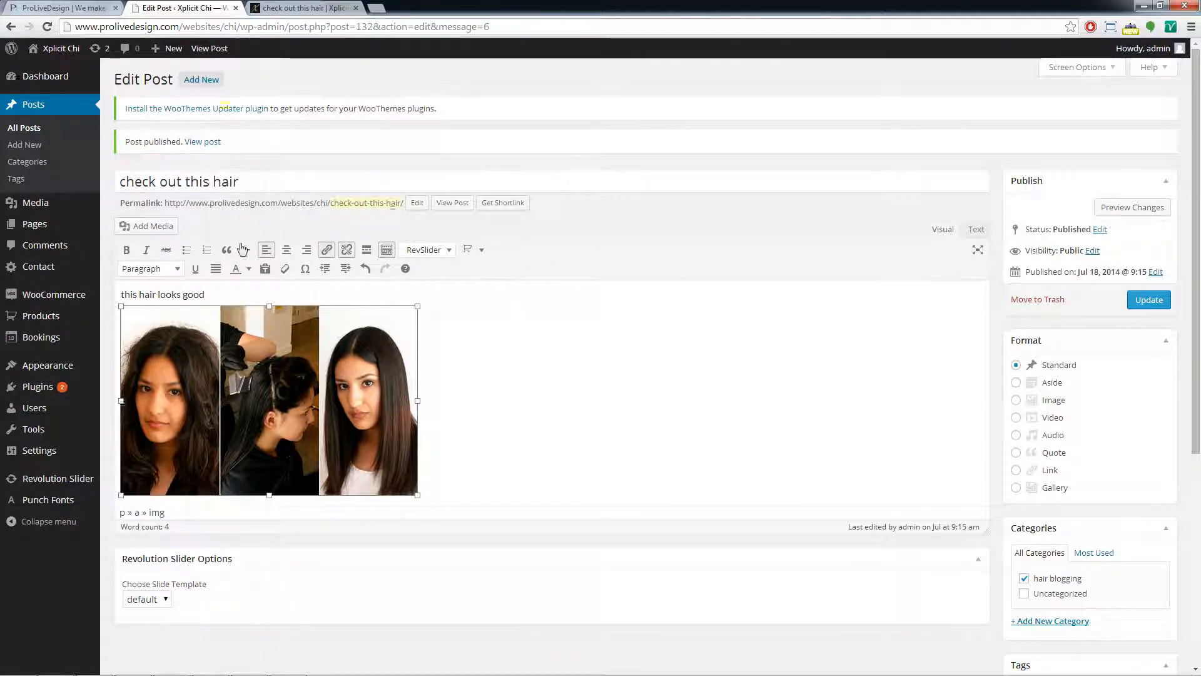
# Open the live site's Shop & Services page and look over the product grid and its category filters.
pyautogui.click(291, 8)
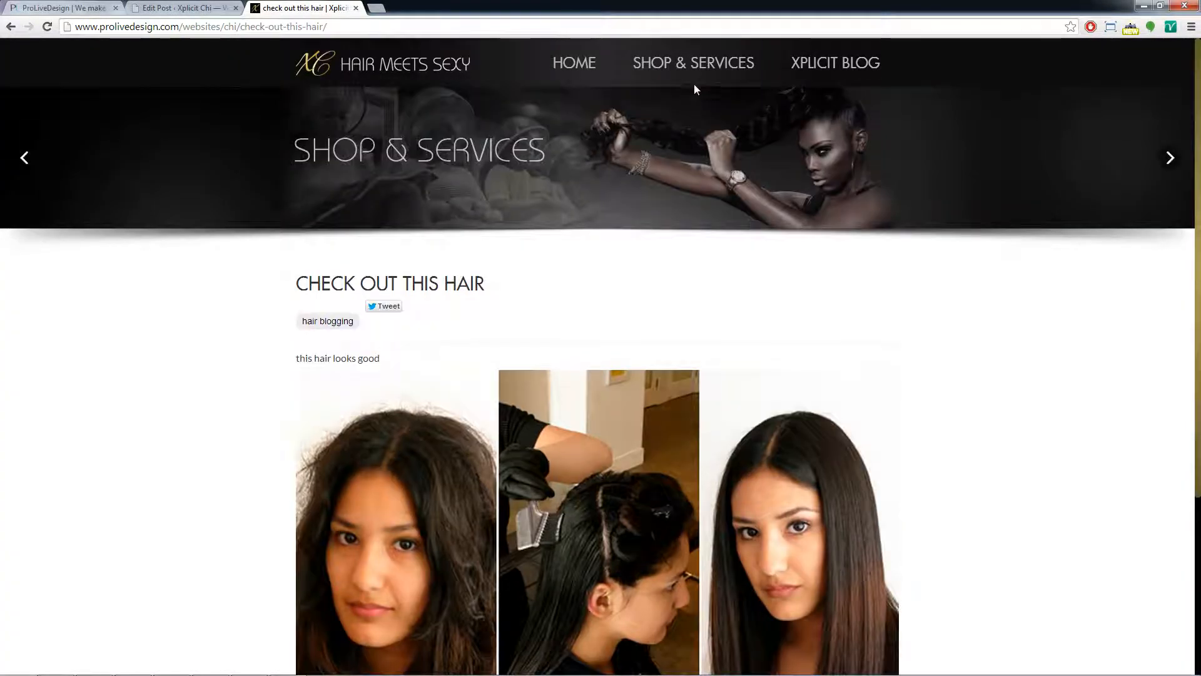
pyautogui.click(693, 74)
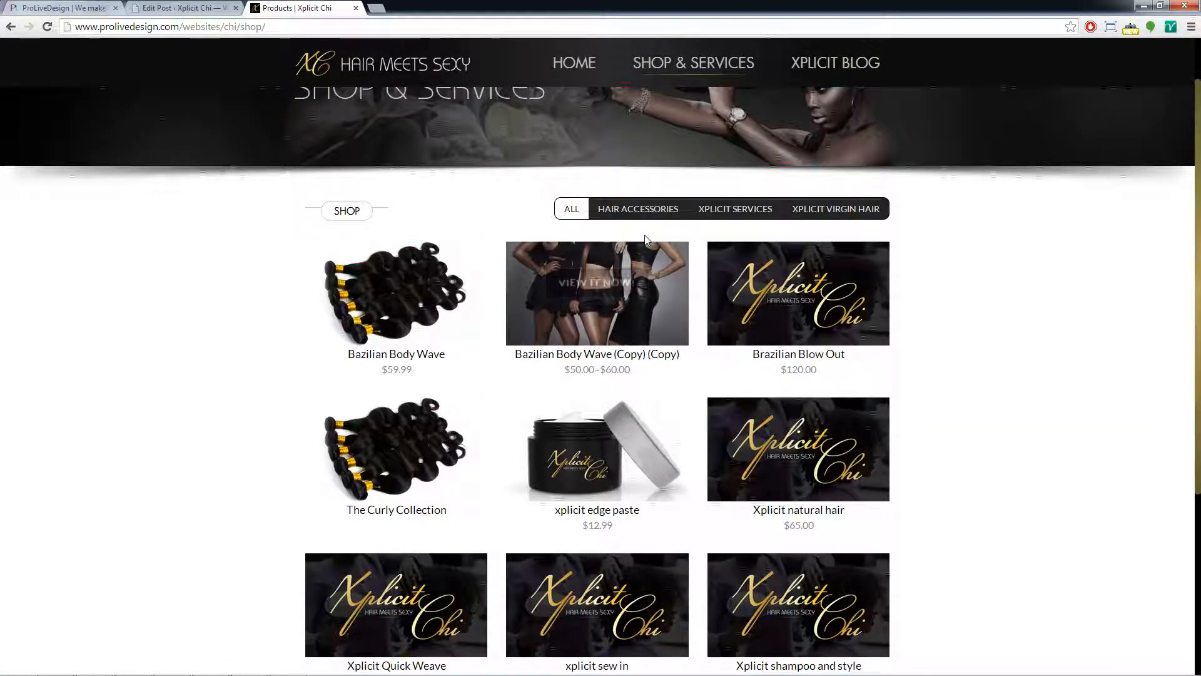
pyautogui.moveTo(597, 296)
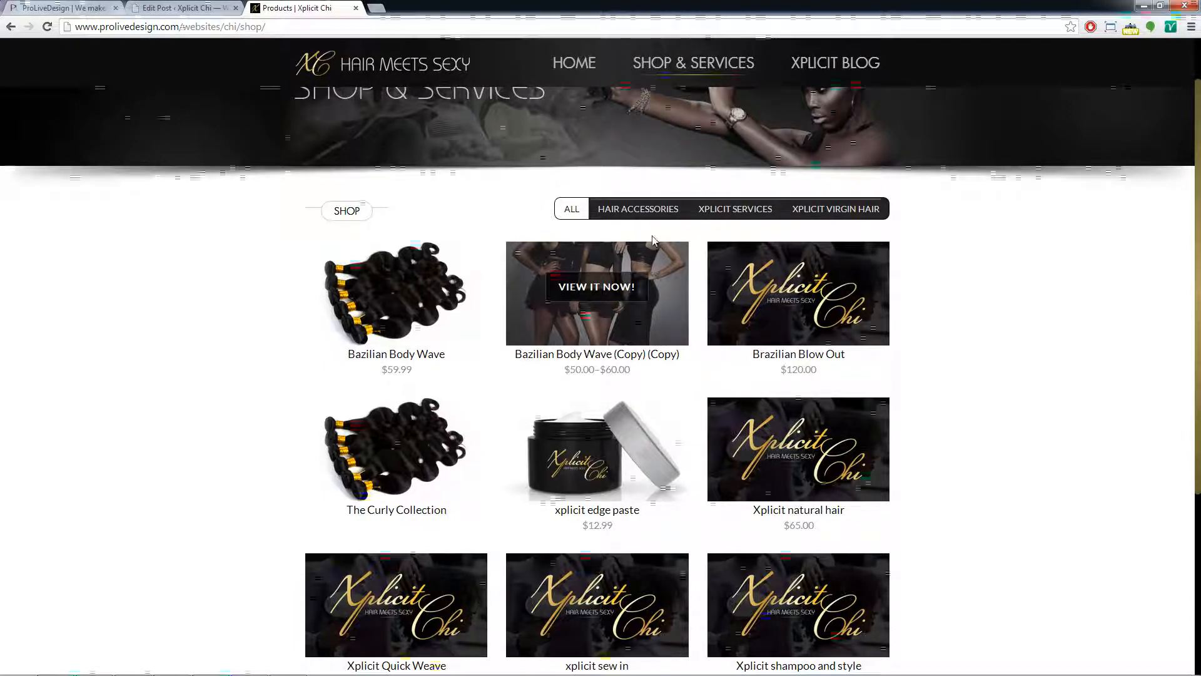
pyautogui.scroll(1, 654, 241)
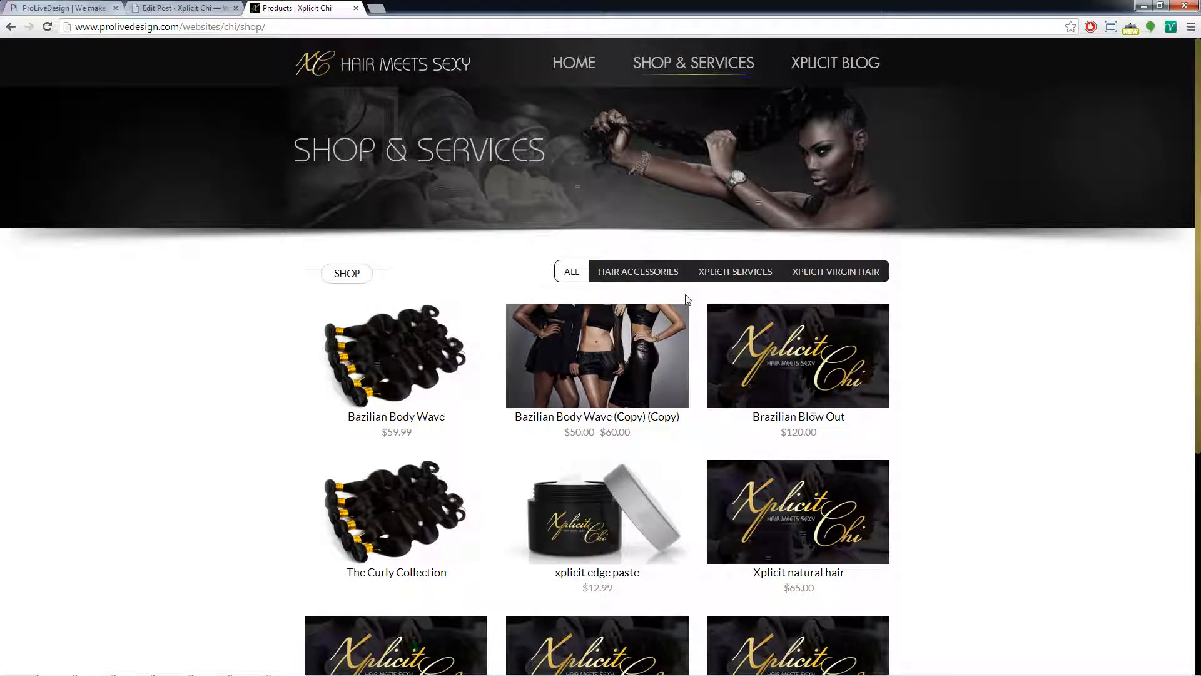
# Return to the WordPress admin, leave the post editor and open the list of all products.
pyautogui.click(125, 7)
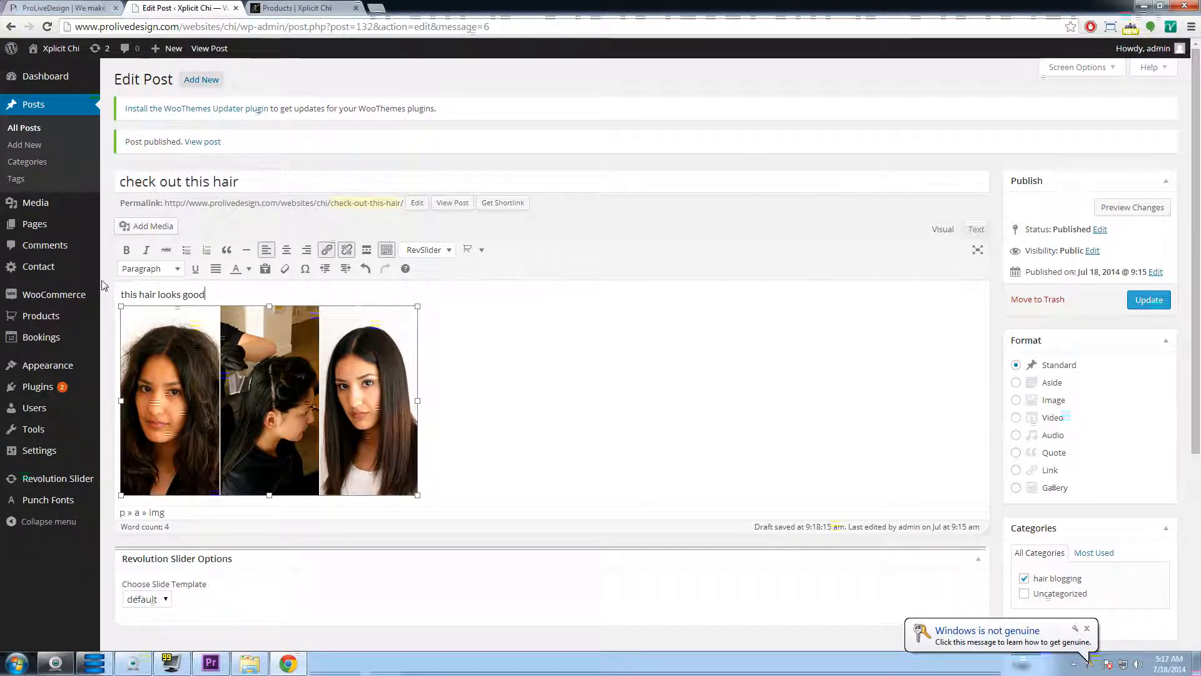
pyautogui.moveTo(62, 321)
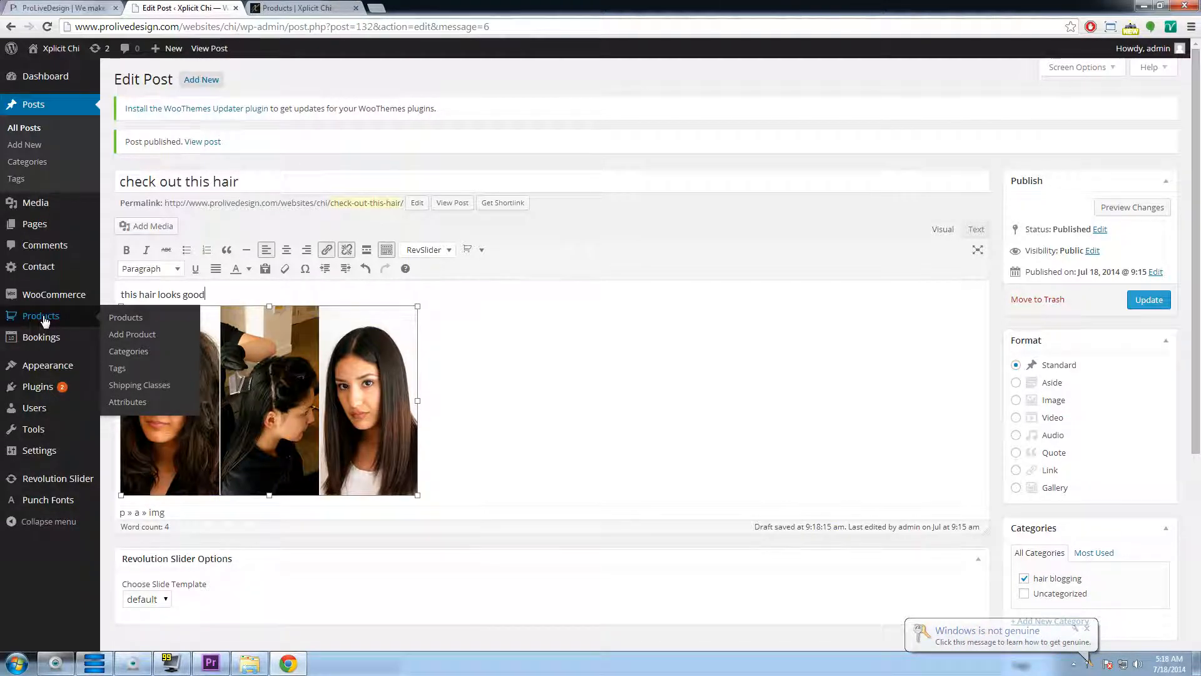
pyautogui.click(44, 320)
pyautogui.click(583, 133)
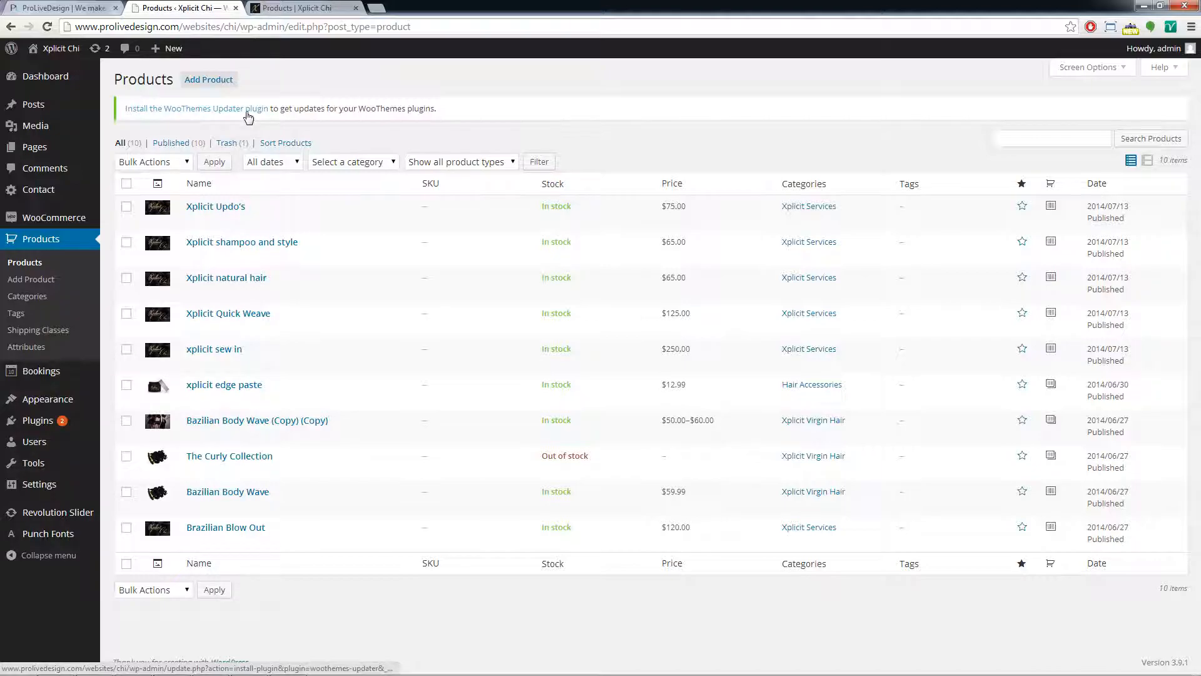
# Add a new product named "hair cream" with the description "this hair cream will make your hair look good".
pyautogui.click(227, 79)
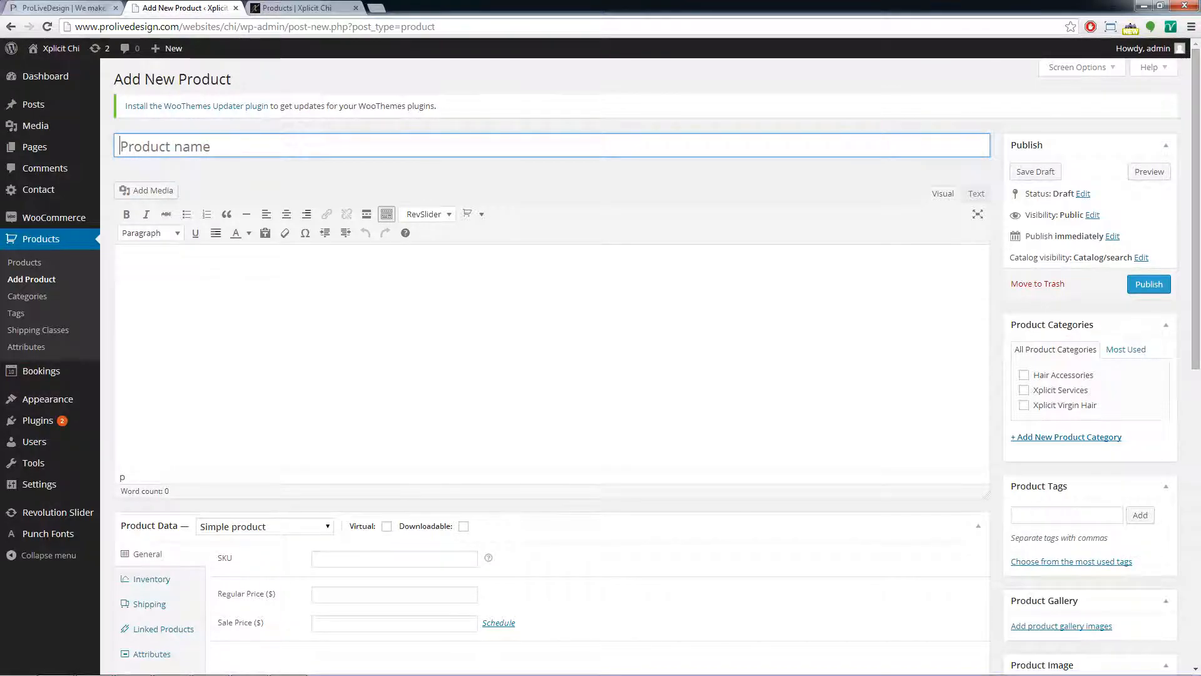
pyautogui.write('hair cream')
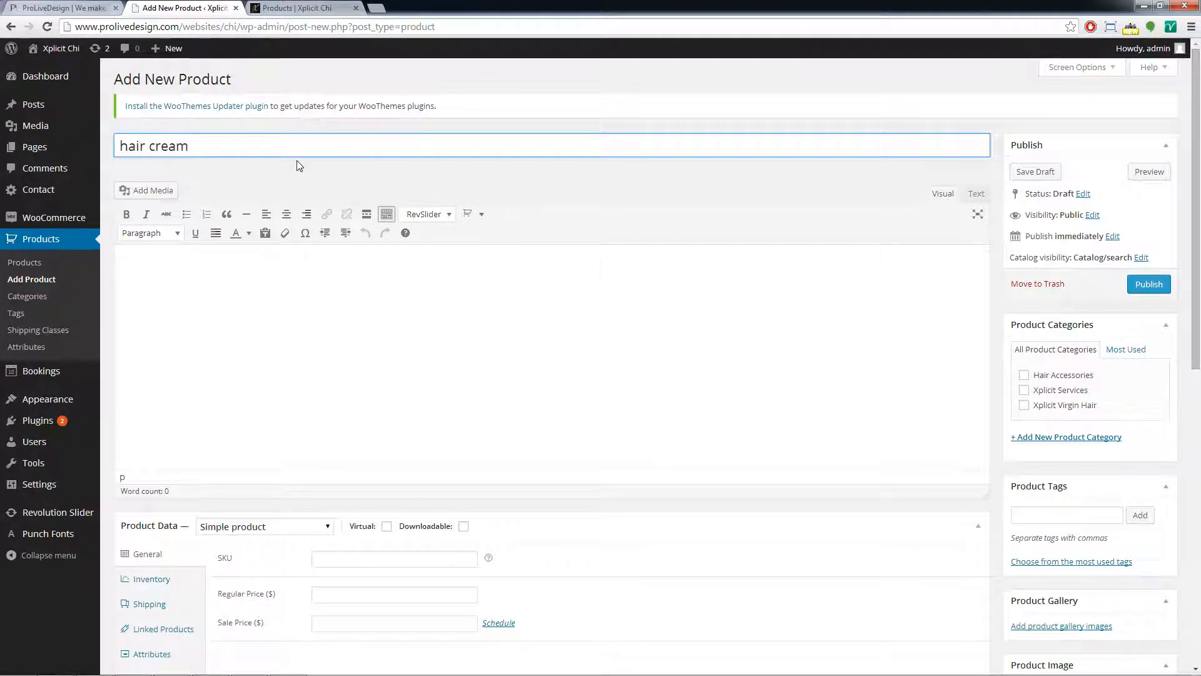
pyautogui.click(349, 309)
pyautogui.scroll(-1, 359, 276)
pyautogui.scroll(1, 181, 218)
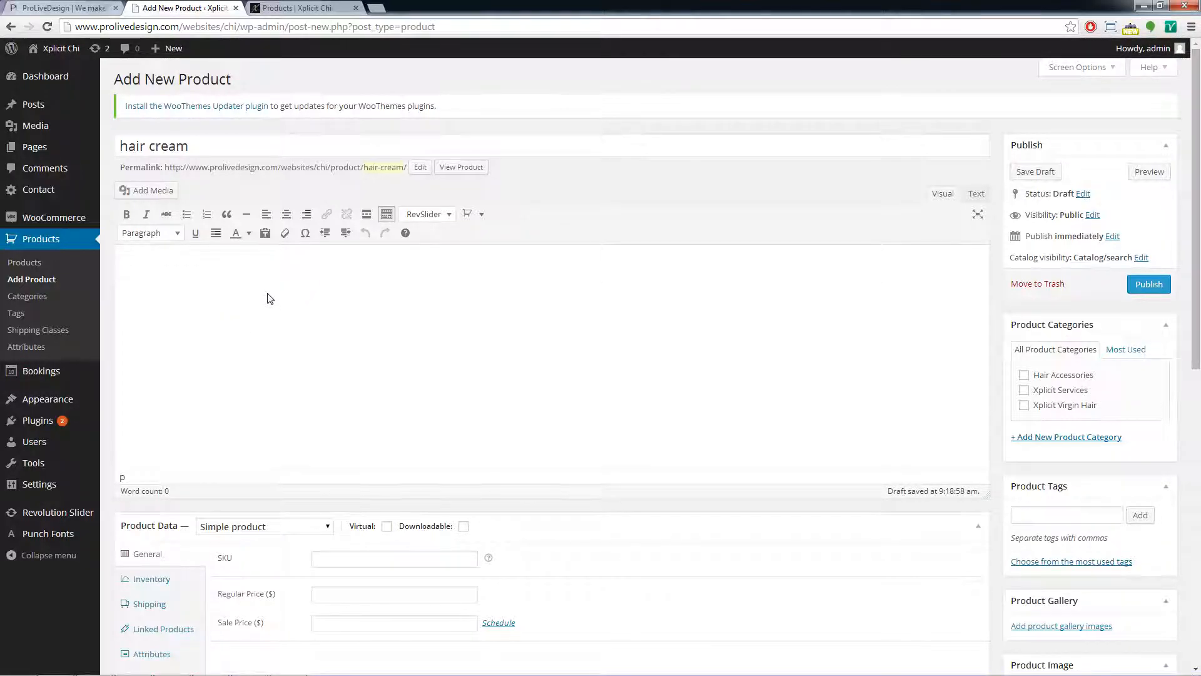
pyautogui.write('this hair cream will make your hair look good')
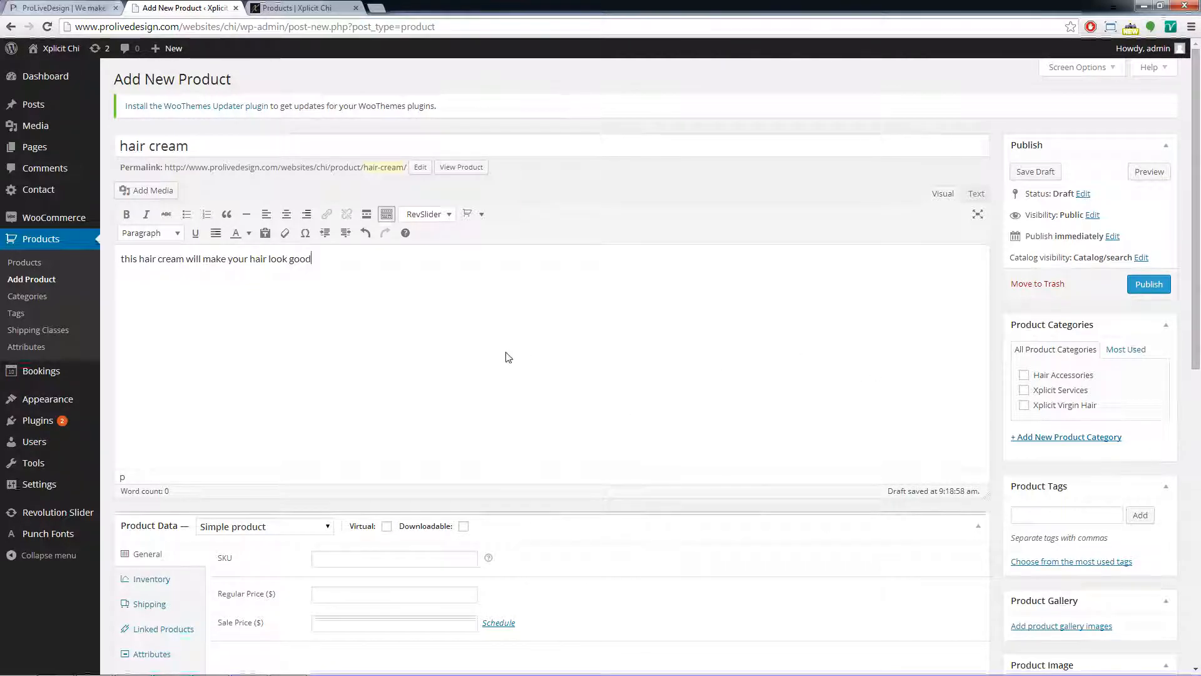
# Set the hair cream's product image to the Xplicit Chi cream jar picture, Untitled-12.jpg, from the media library.
pyautogui.scroll(-3, 525, 357)
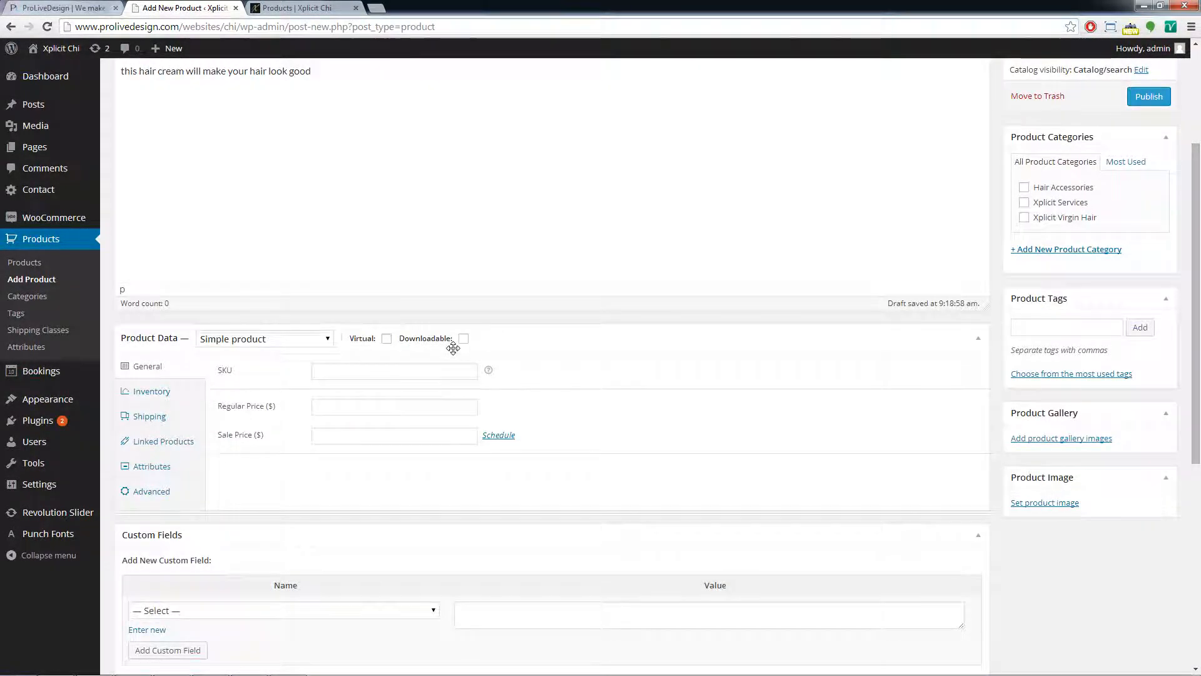
pyautogui.scroll(-1, 441, 357)
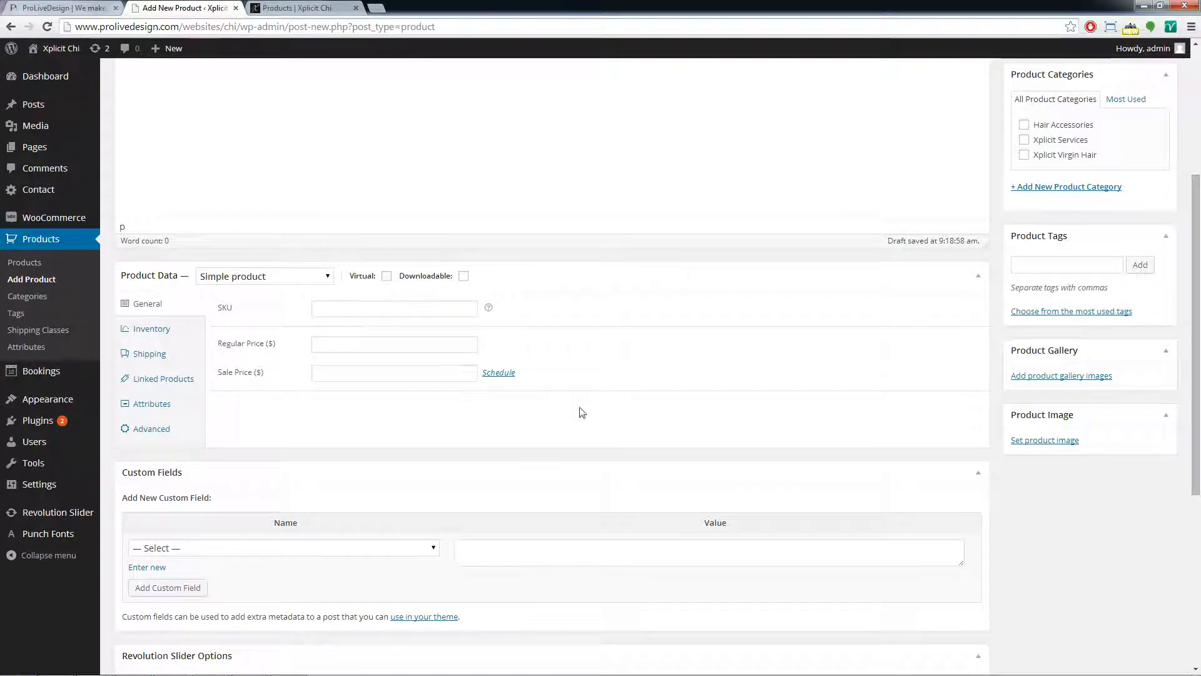
pyautogui.scroll(-1, 559, 411)
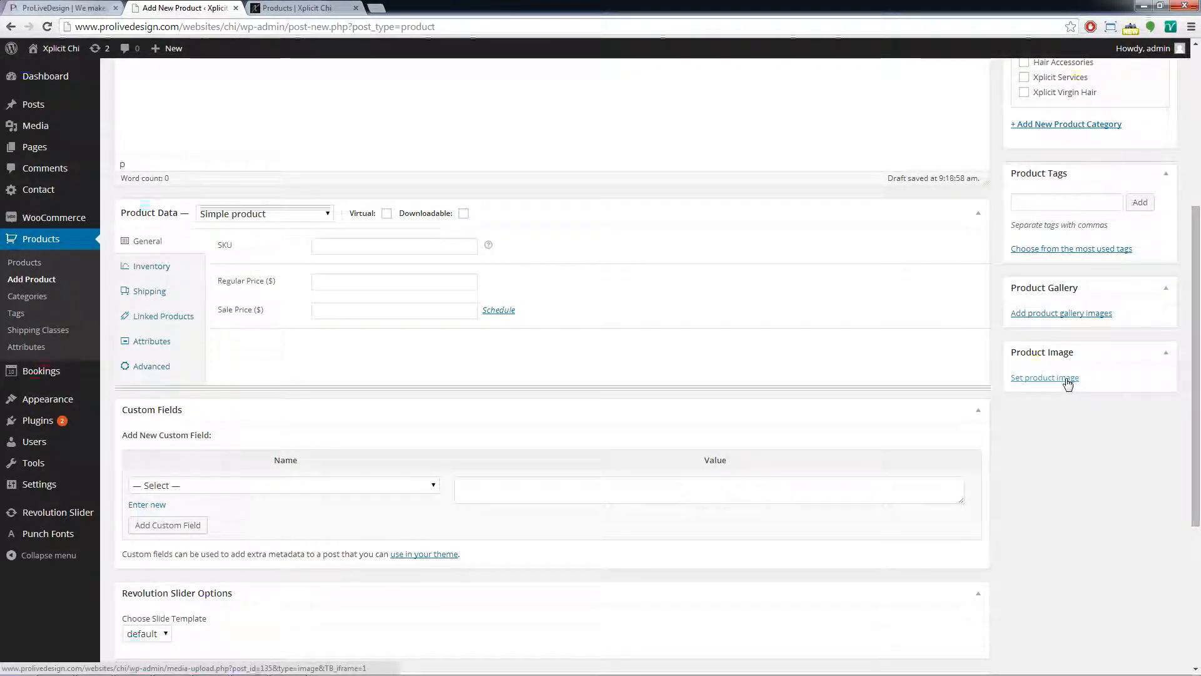
pyautogui.click(1067, 379)
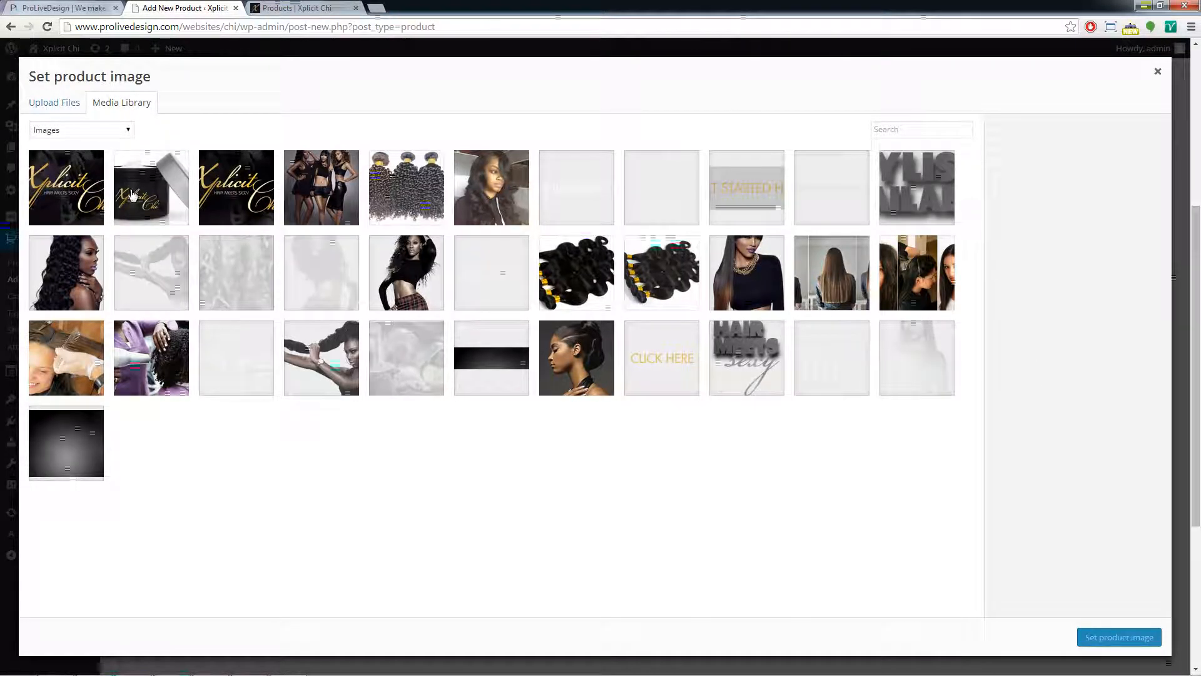
pyautogui.click(146, 208)
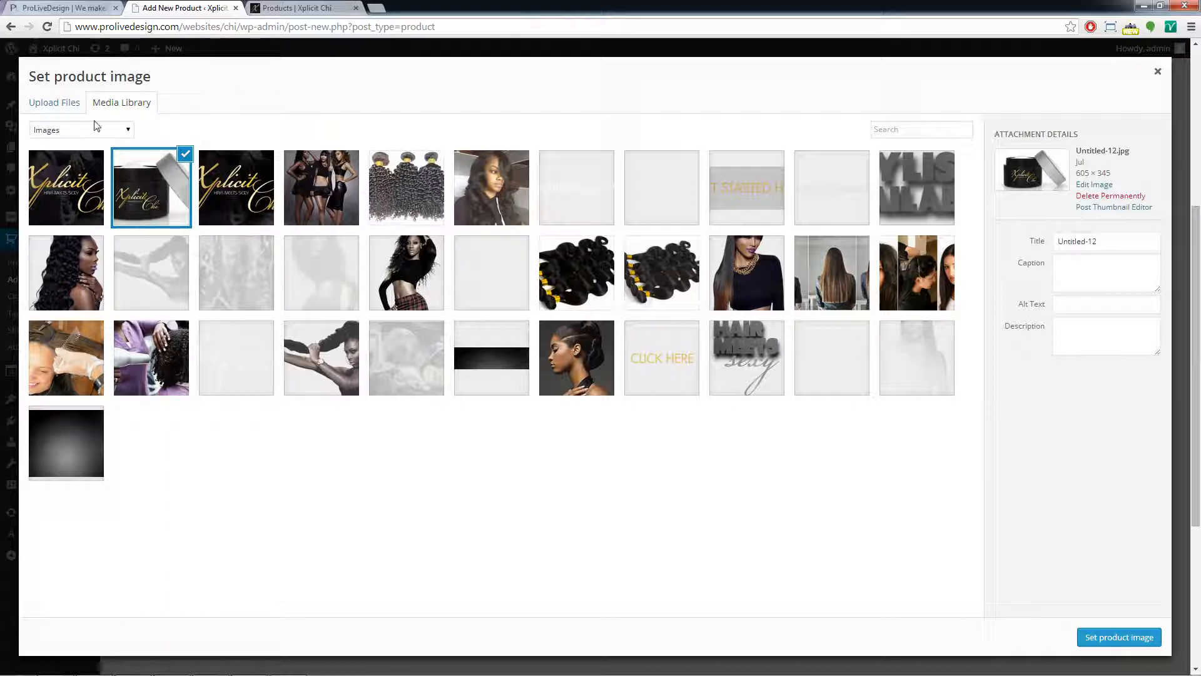
pyautogui.click(65, 111)
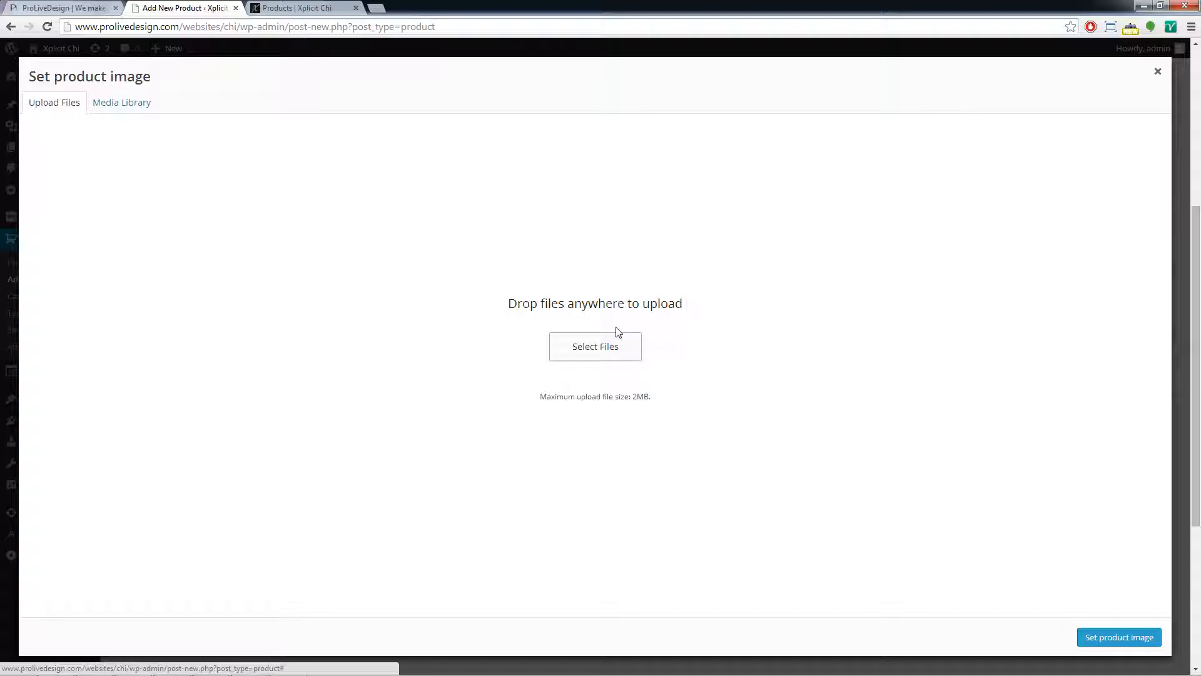
pyautogui.click(153, 103)
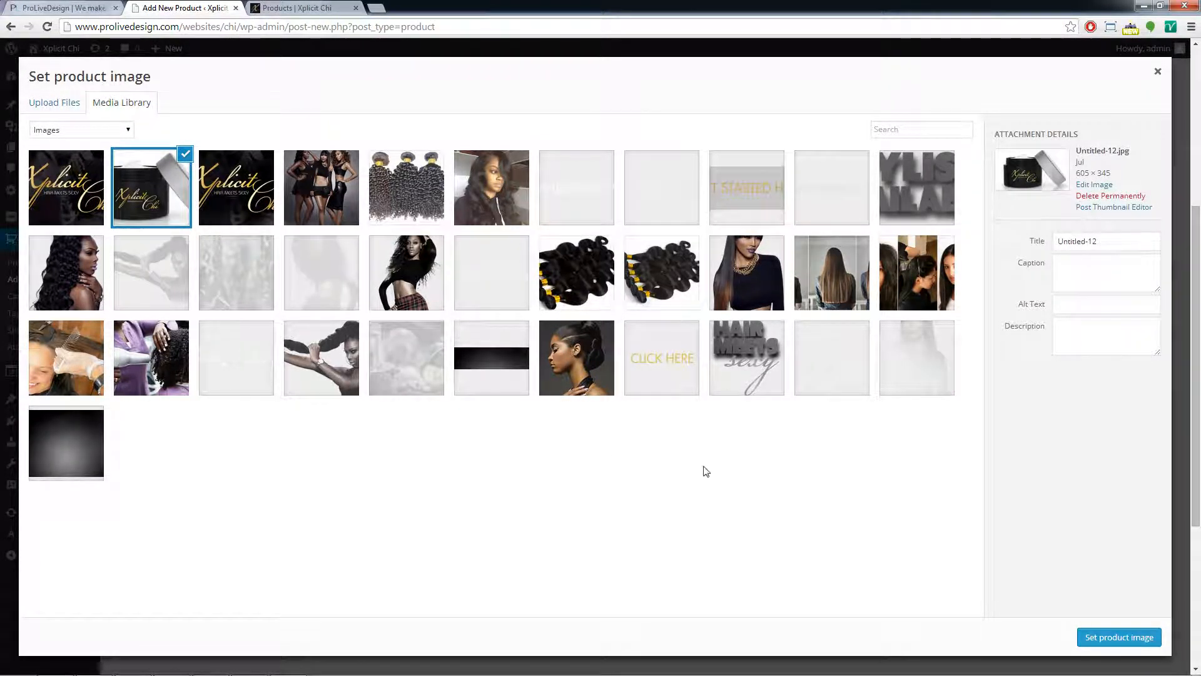
pyautogui.click(1120, 637)
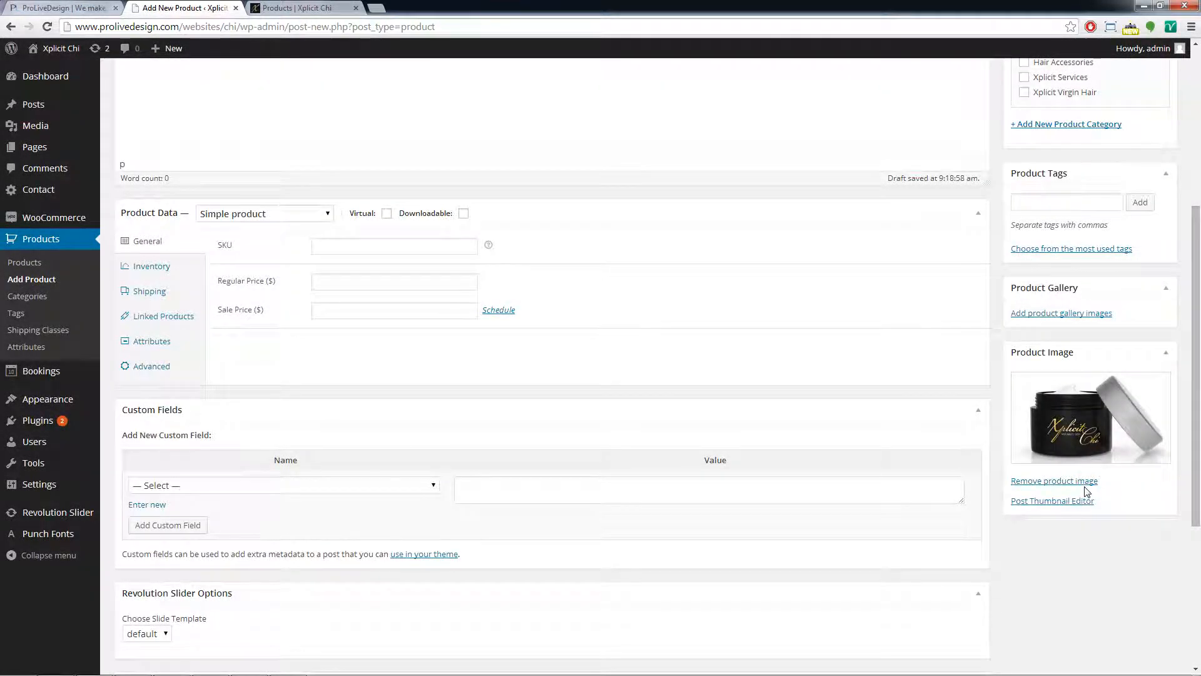
# Add the photo of three women in black and curly-hair-bundle.jpg to the hair cream's product gallery.
pyautogui.scroll(2, 1083, 482)
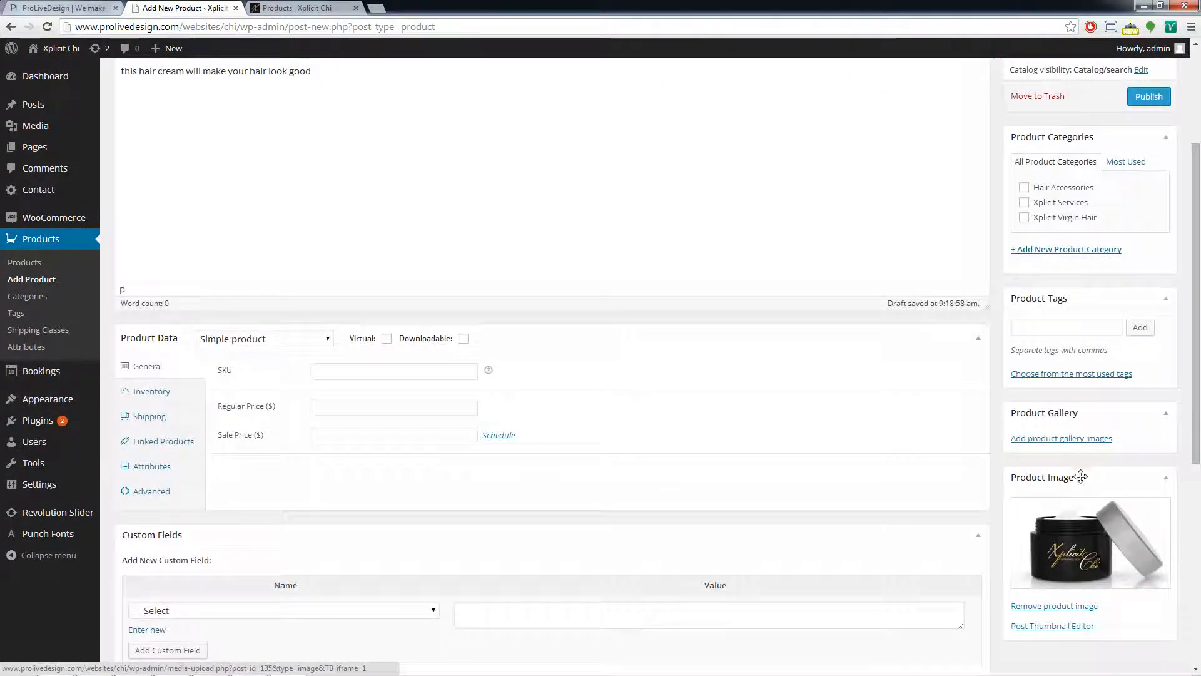
pyautogui.click(1065, 438)
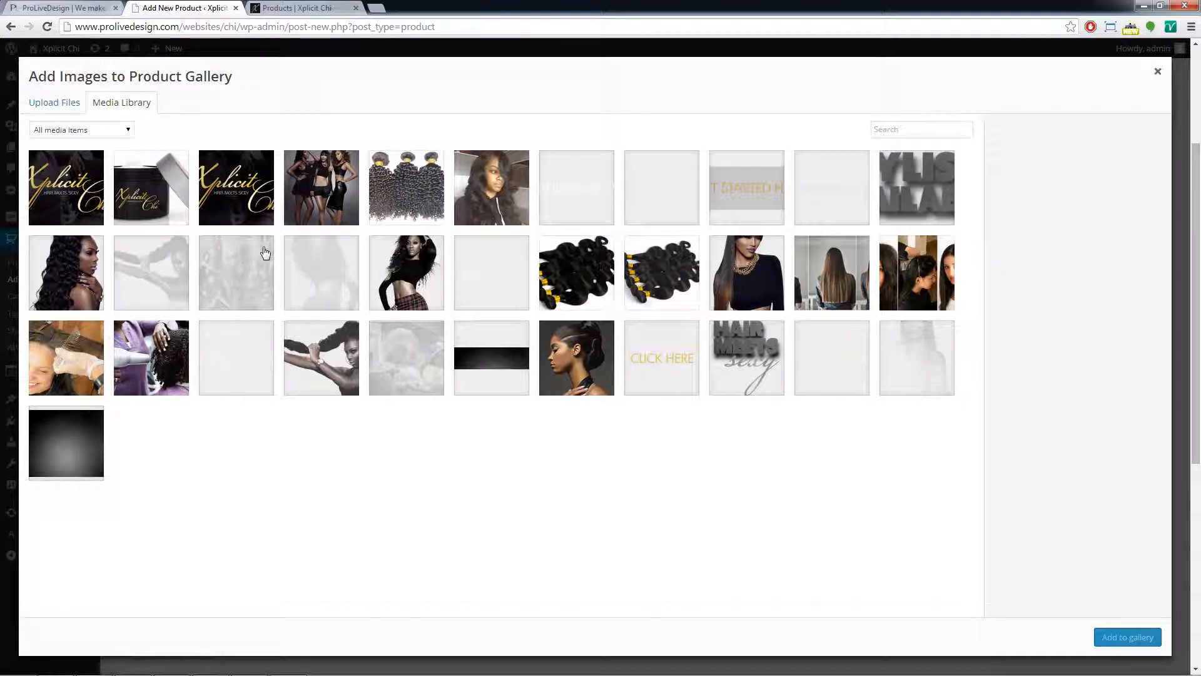
pyautogui.click(321, 187)
pyautogui.click(1124, 637)
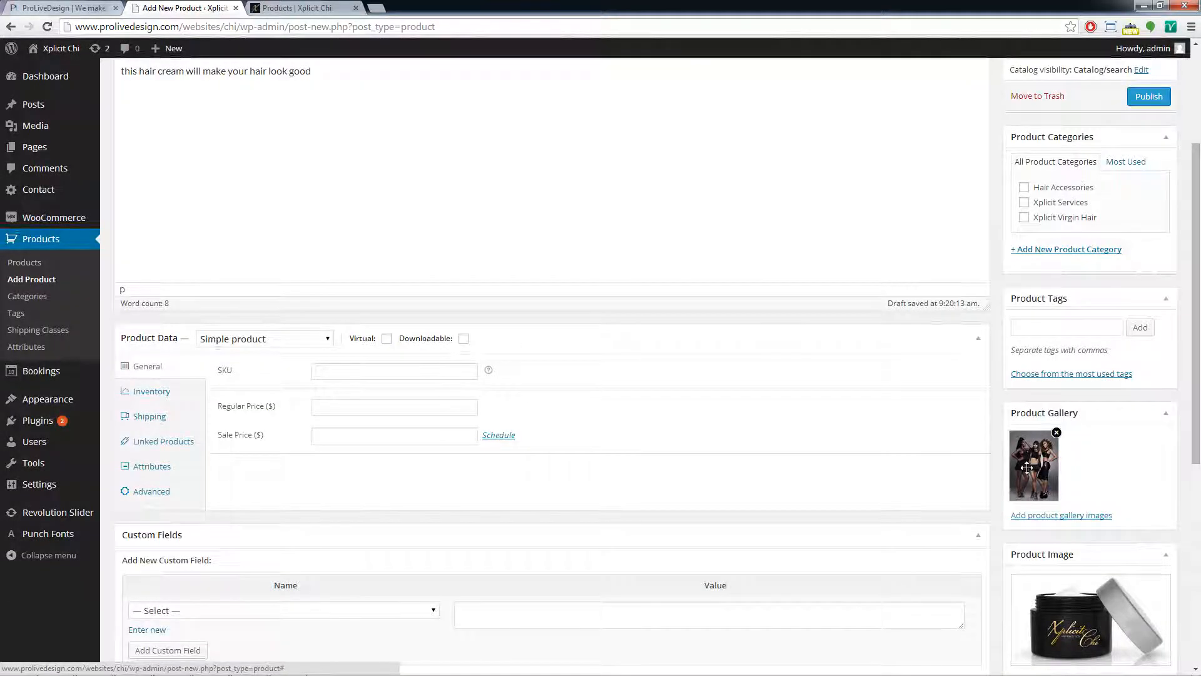
pyautogui.click(1051, 515)
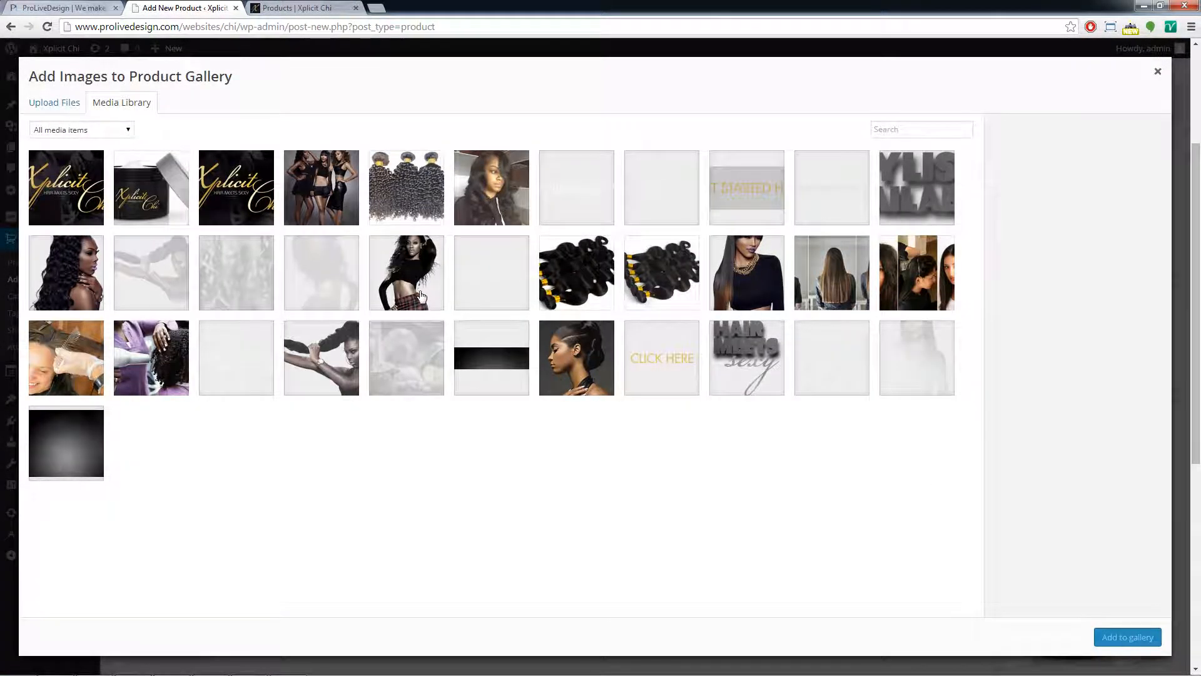
pyautogui.click(422, 205)
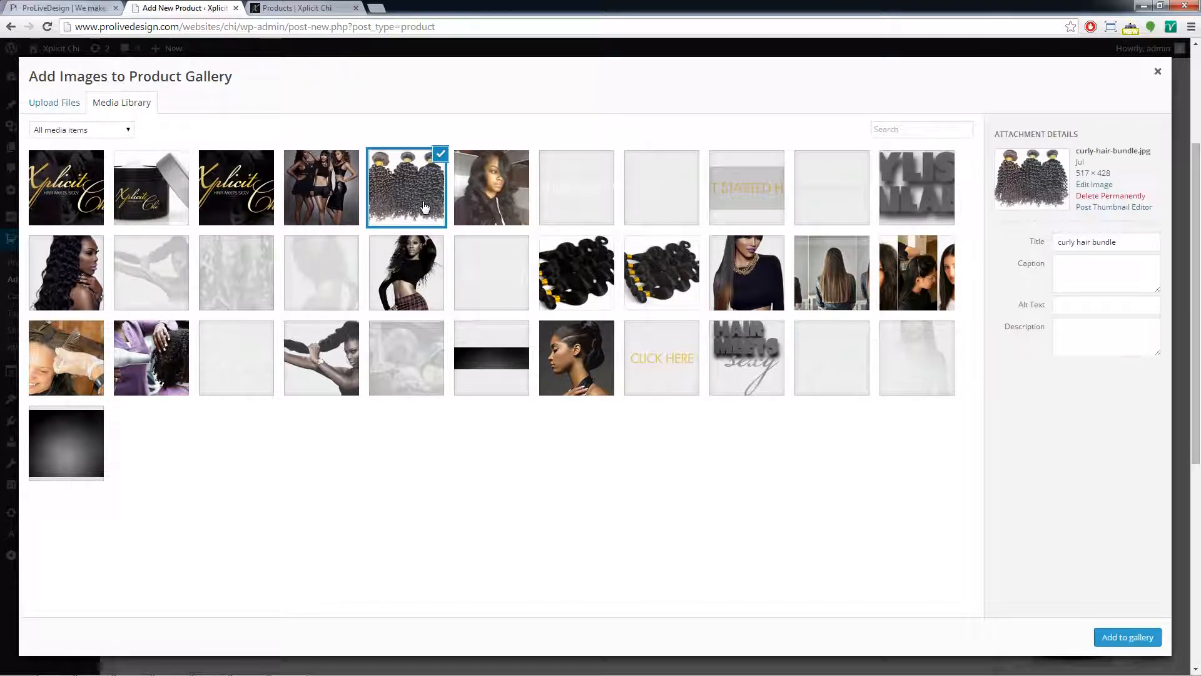
pyautogui.click(1127, 637)
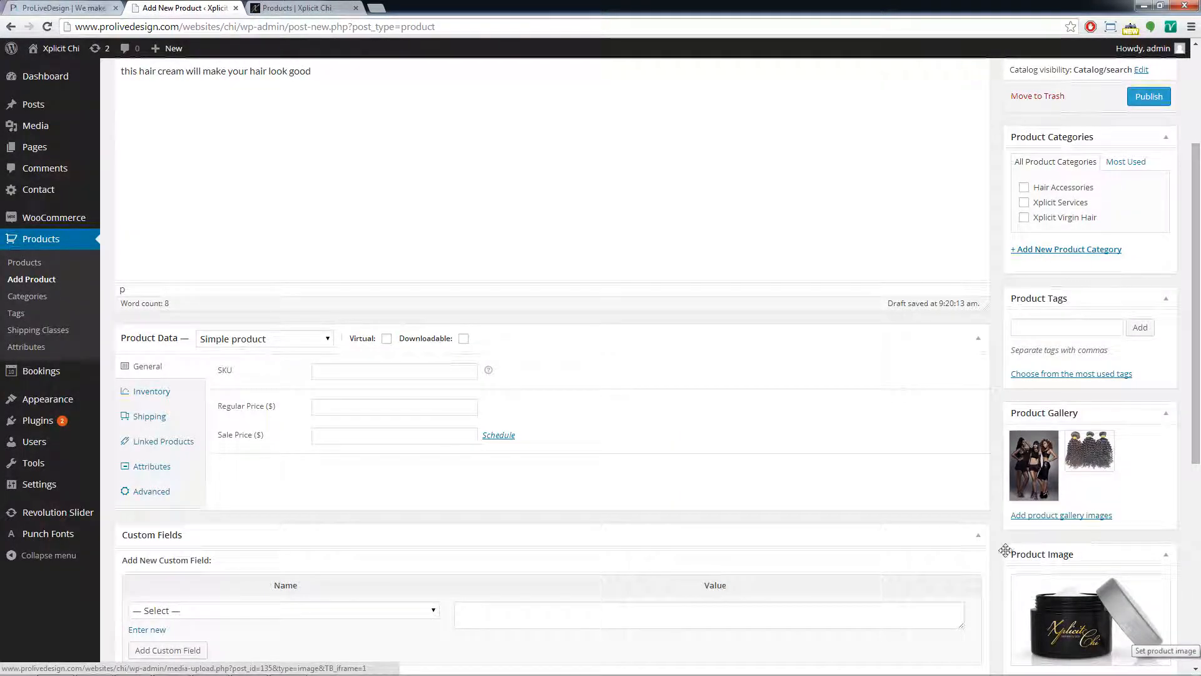
# Enter "hey this product sells itself try it" as the hair cream's product short description.
pyautogui.scroll(-4, 904, 499)
pyautogui.scroll(-3, 904, 499)
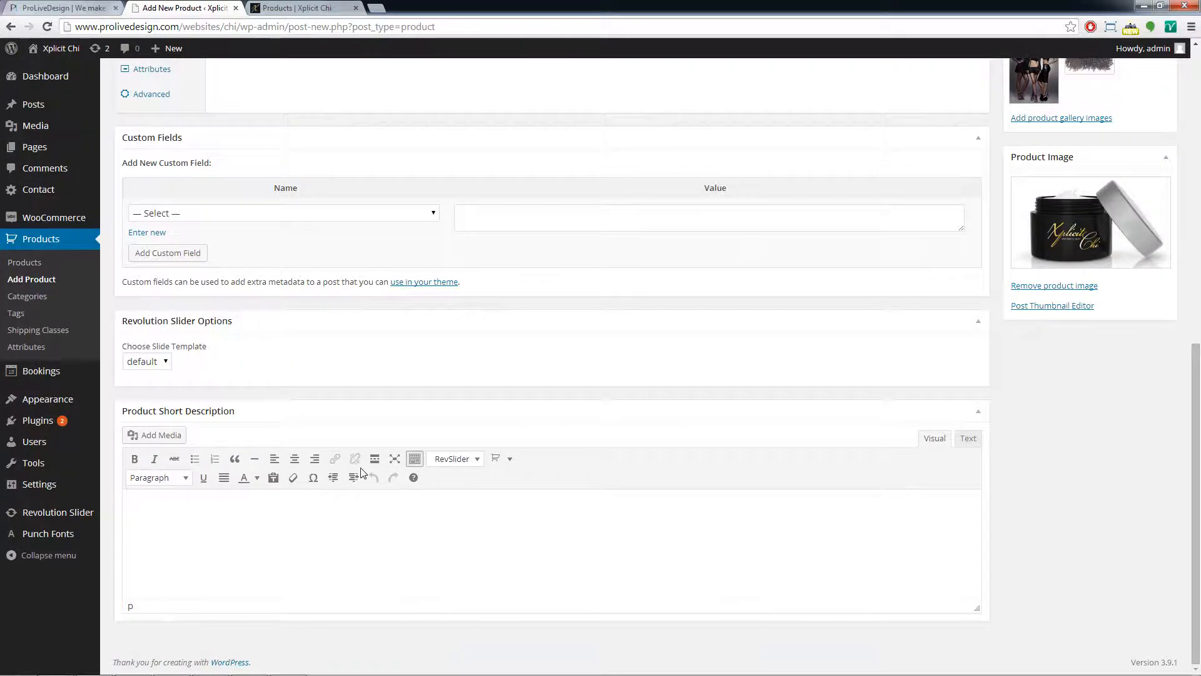
pyautogui.scroll(2, 362, 469)
pyautogui.scroll(5, 353, 438)
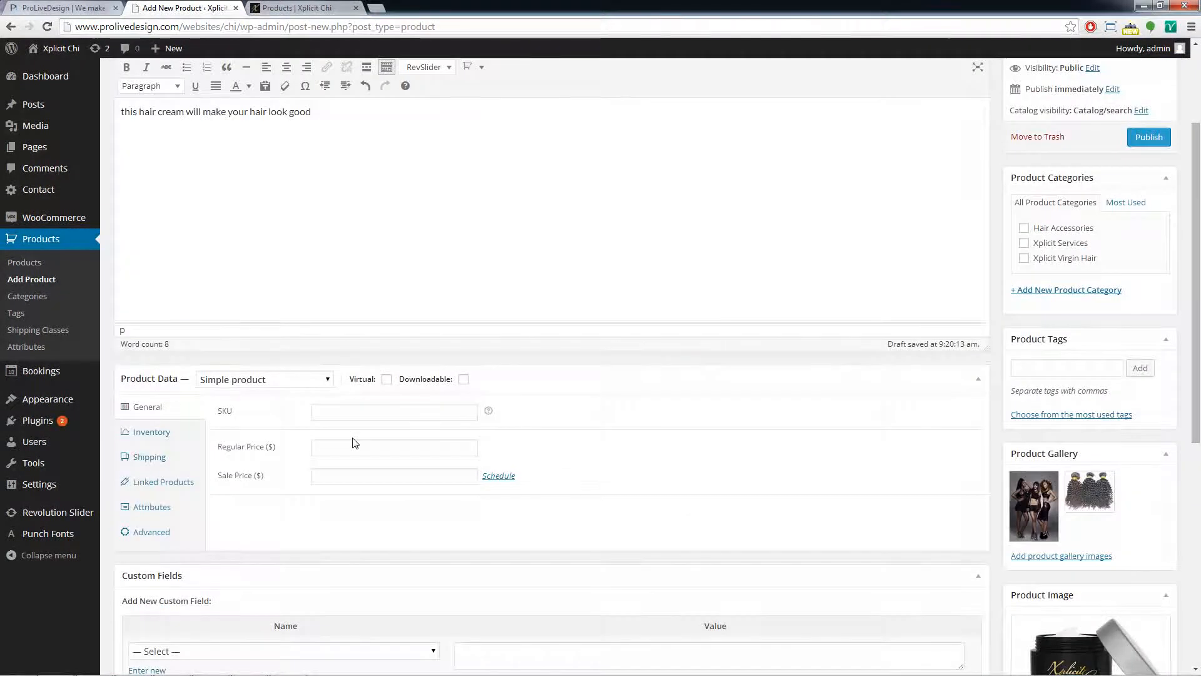
pyautogui.scroll(-5, 354, 441)
pyautogui.scroll(-2, 358, 548)
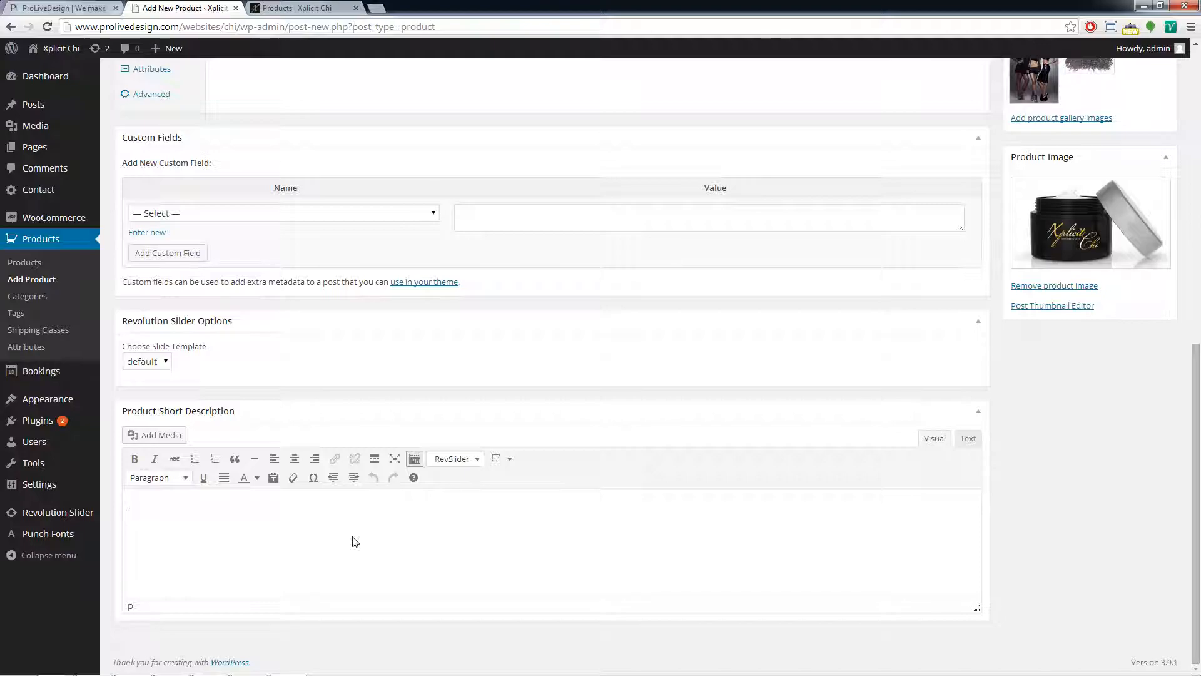
pyautogui.click(354, 542)
pyautogui.scroll(8, 355, 541)
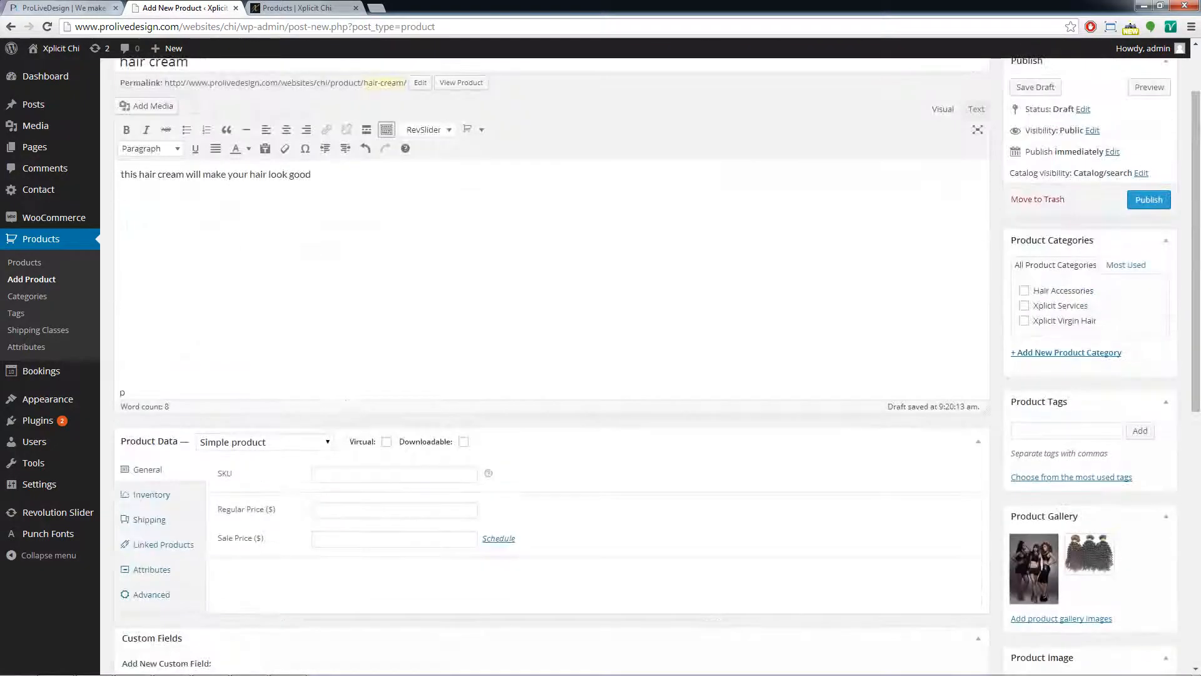
pyautogui.moveTo(194, 175); pyautogui.dragTo(319, 210)
pyautogui.scroll(-8, 279, 440)
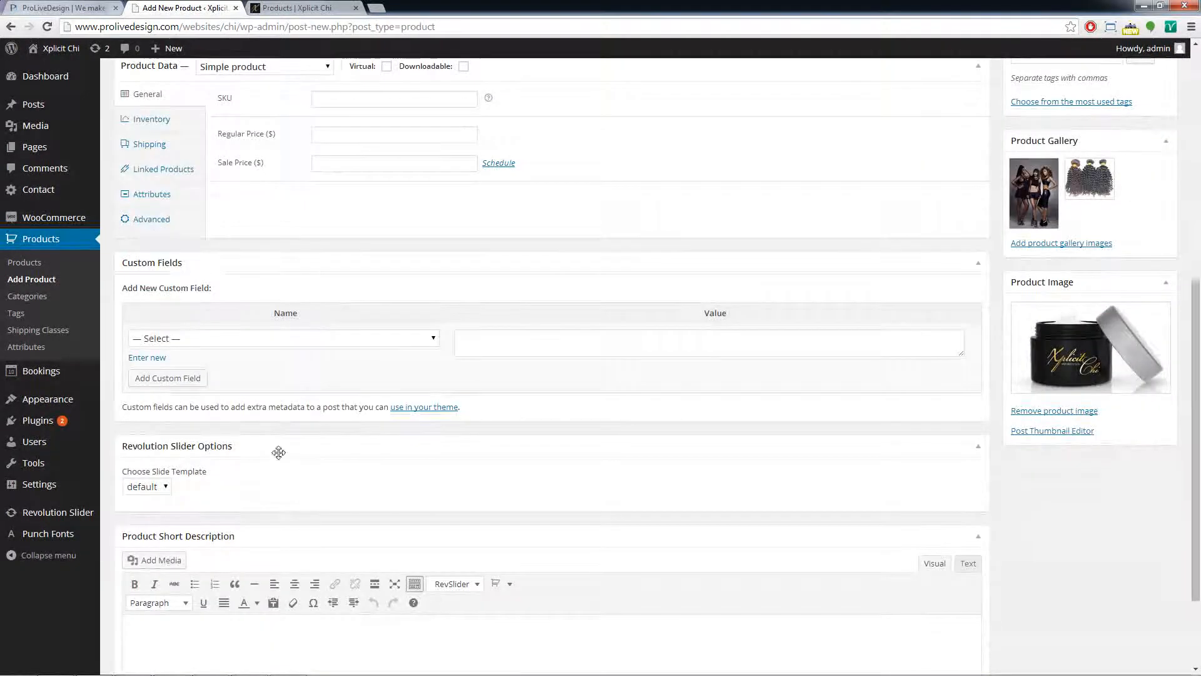
pyautogui.click(281, 531)
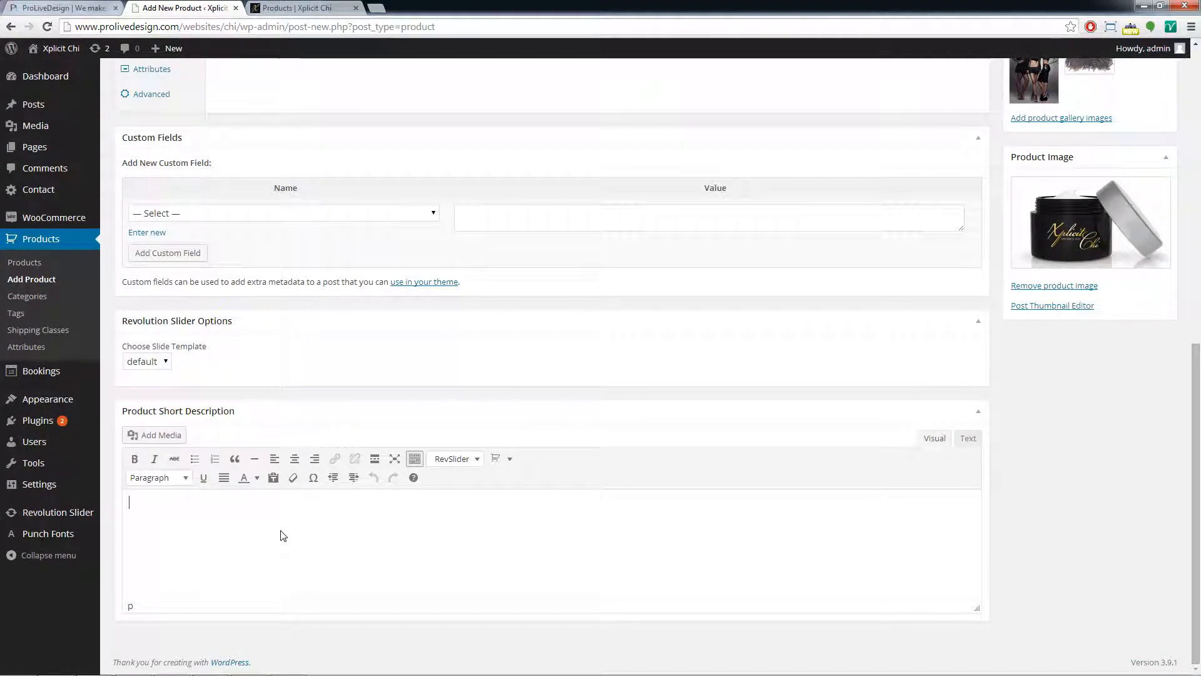
pyautogui.write('s')
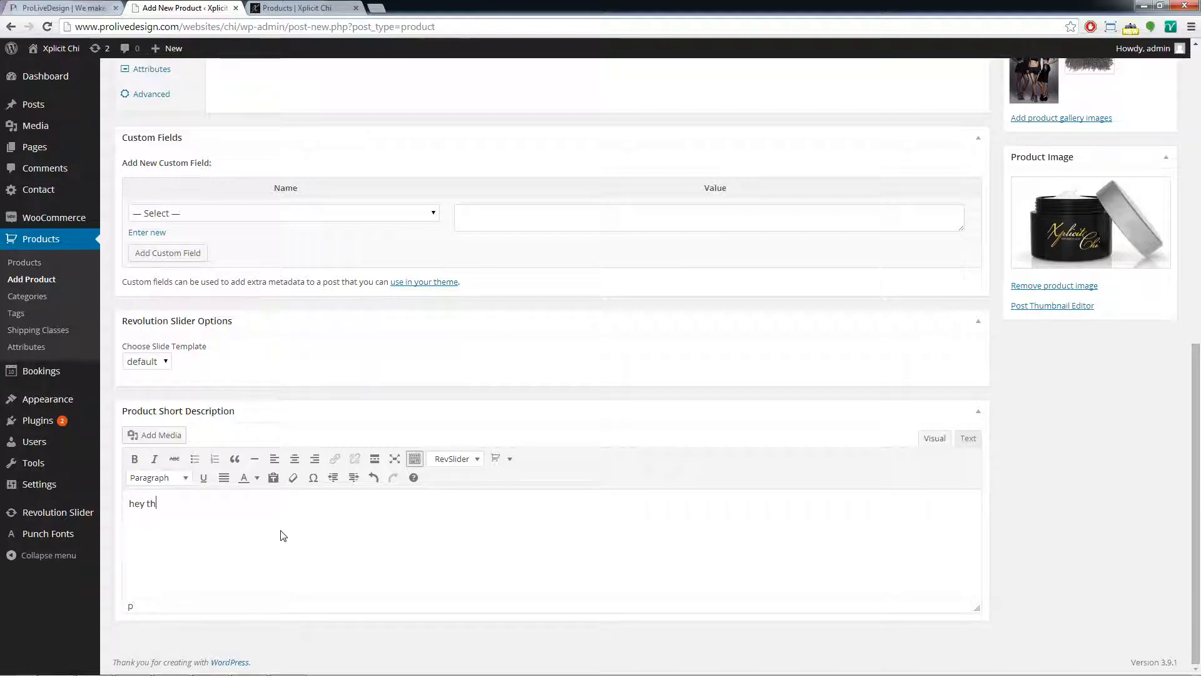
pyautogui.write('ey this product sells itself try ')
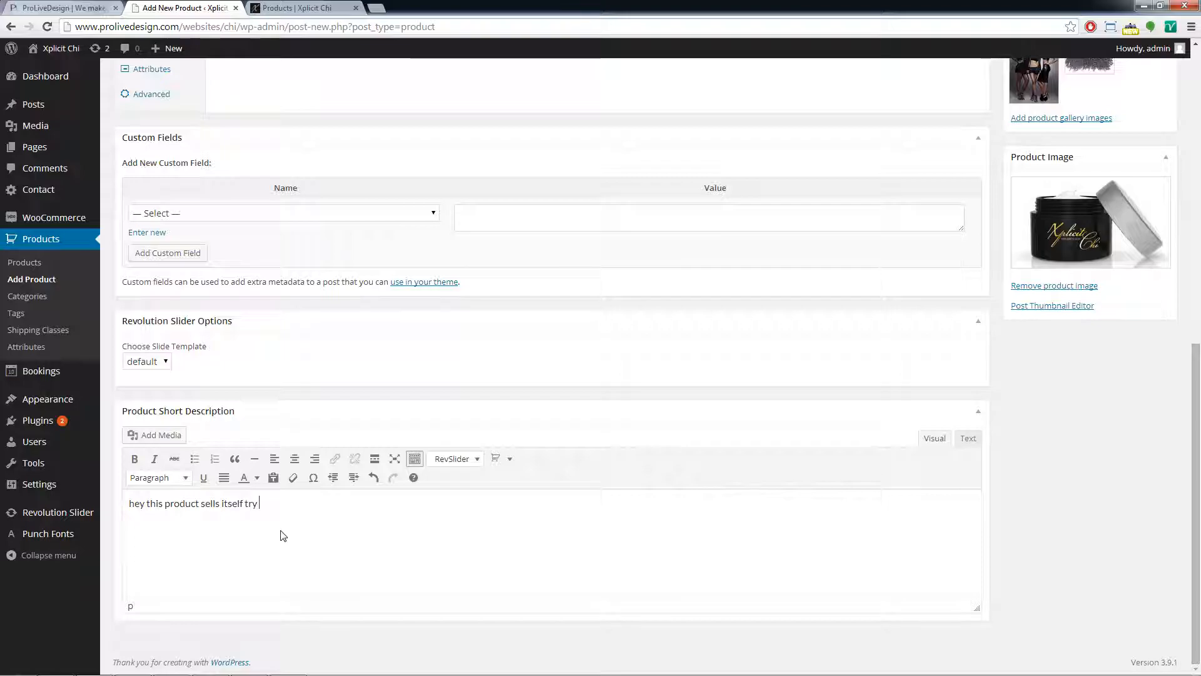
pyautogui.write('it')
# Assign the hair cream to the Hair Accessories category and set its regular price to $60.
pyautogui.scroll(5, 482, 325)
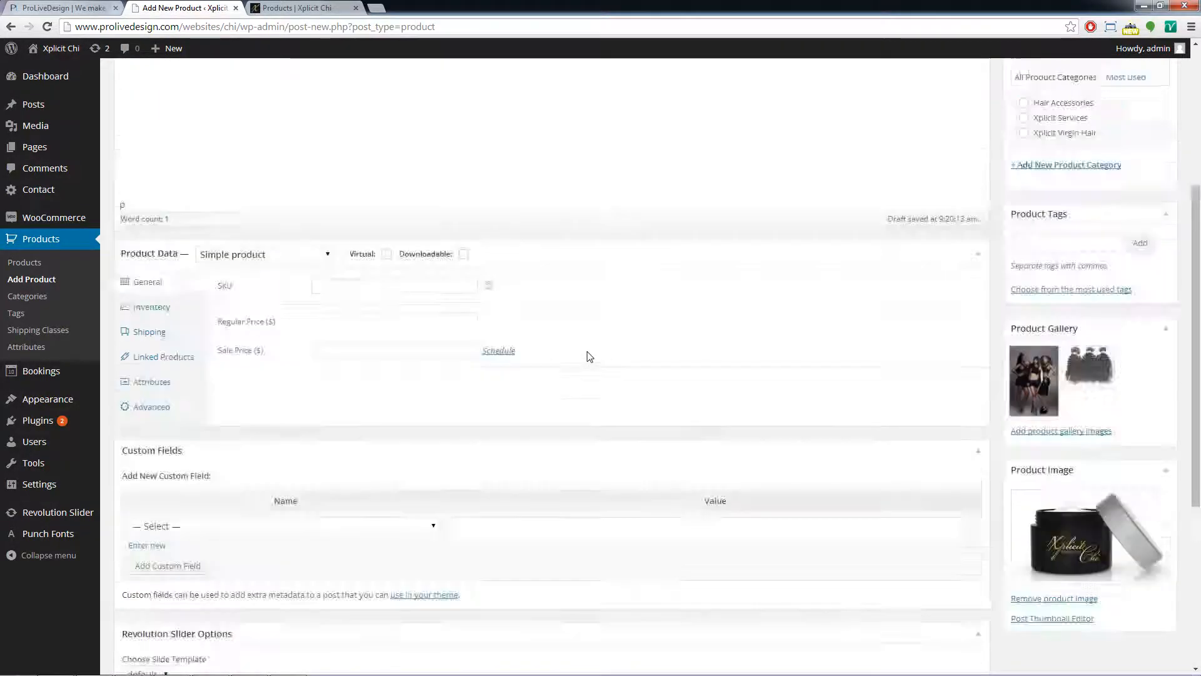
pyautogui.scroll(1, 594, 346)
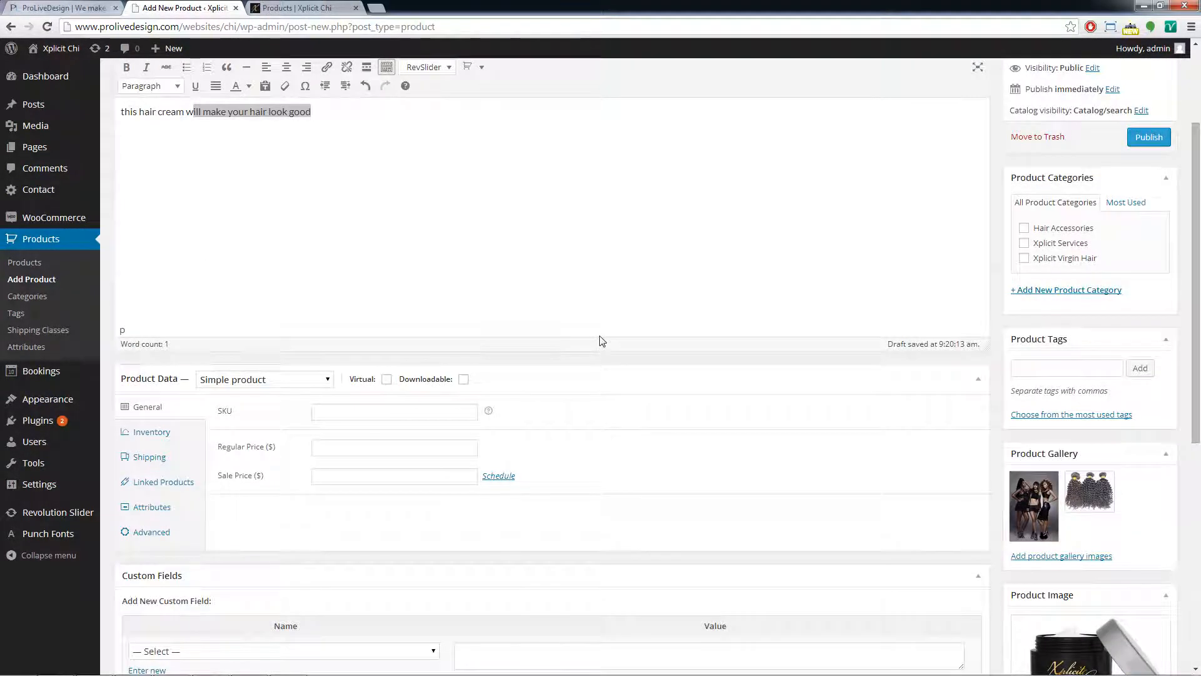
pyautogui.scroll(1, 603, 369)
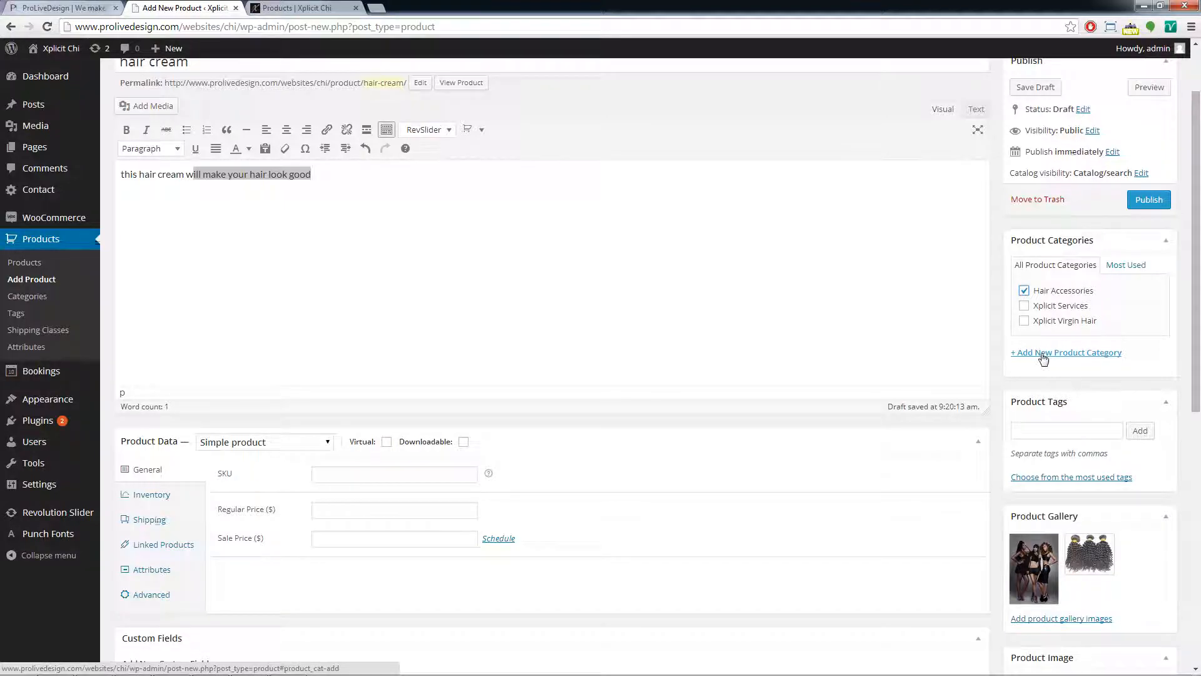
pyautogui.click(394, 510)
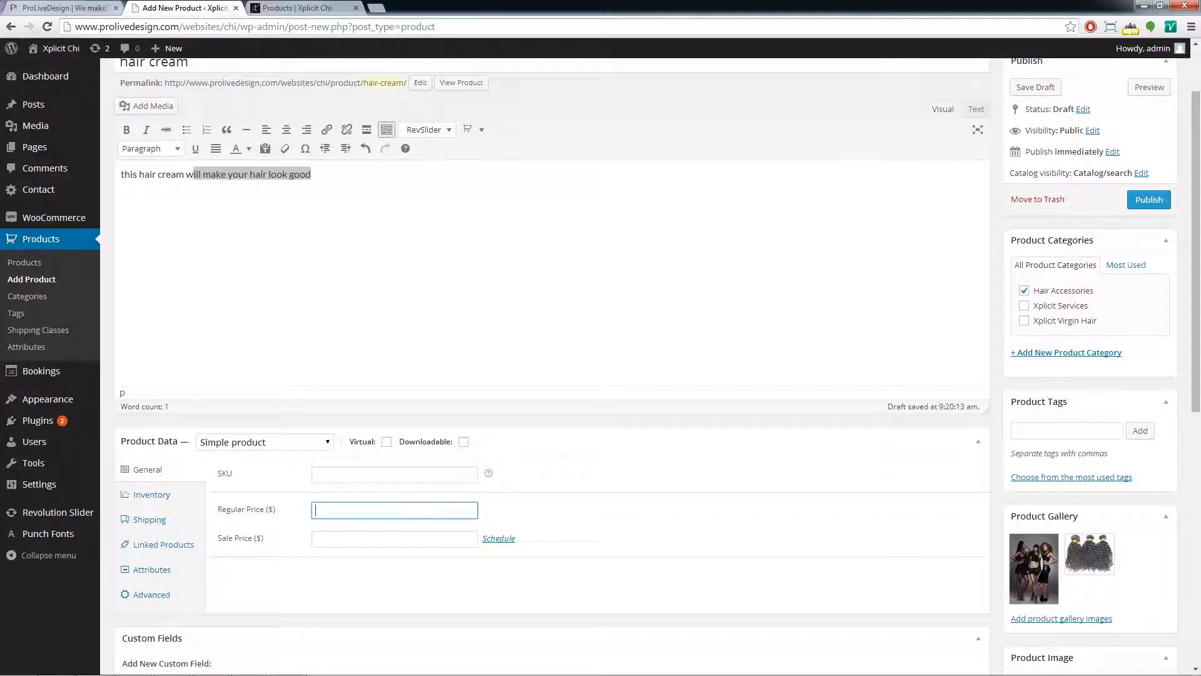
pyautogui.write('60')
# Publish the hair cream product and reload the live site's Shop & Services page.
pyautogui.scroll(2, 743, 300)
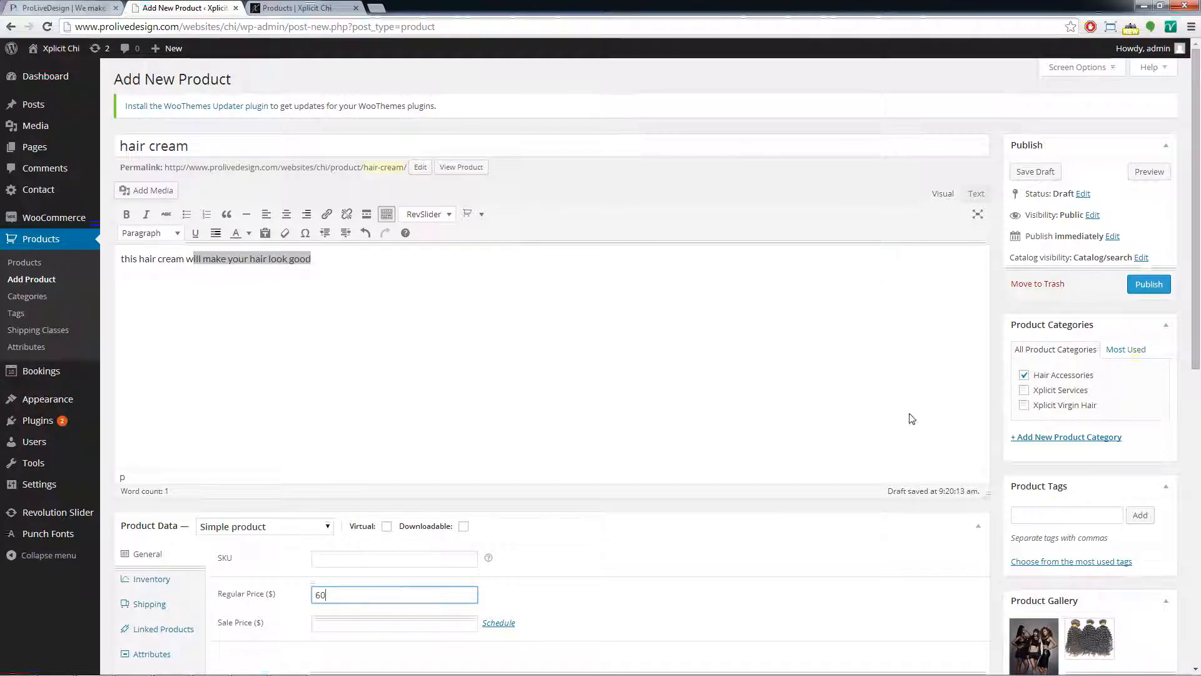
pyautogui.click(1145, 286)
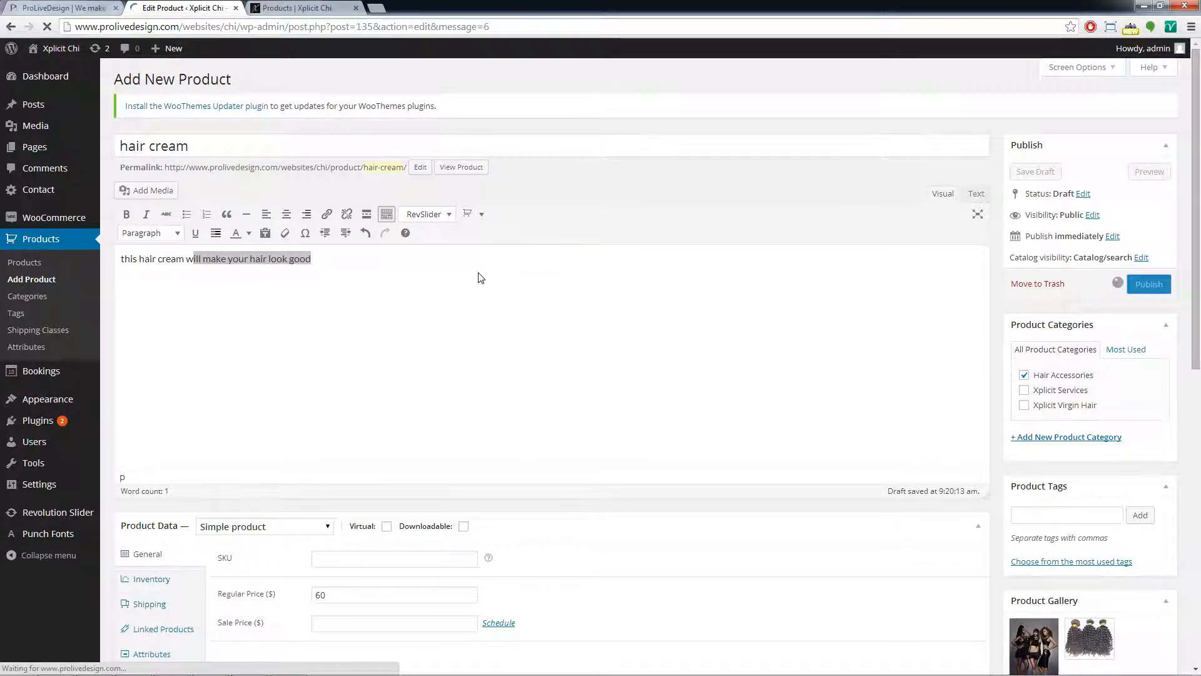
pyautogui.hotkey('ctrl', 'Tab')
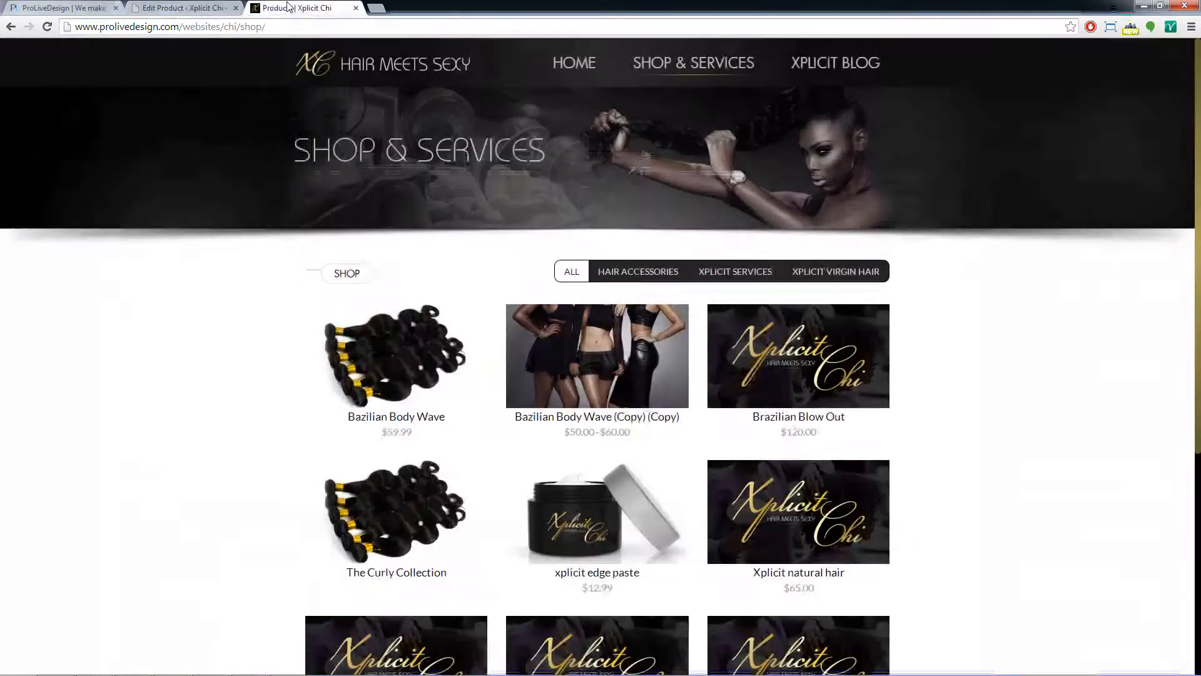
pyautogui.click(48, 28)
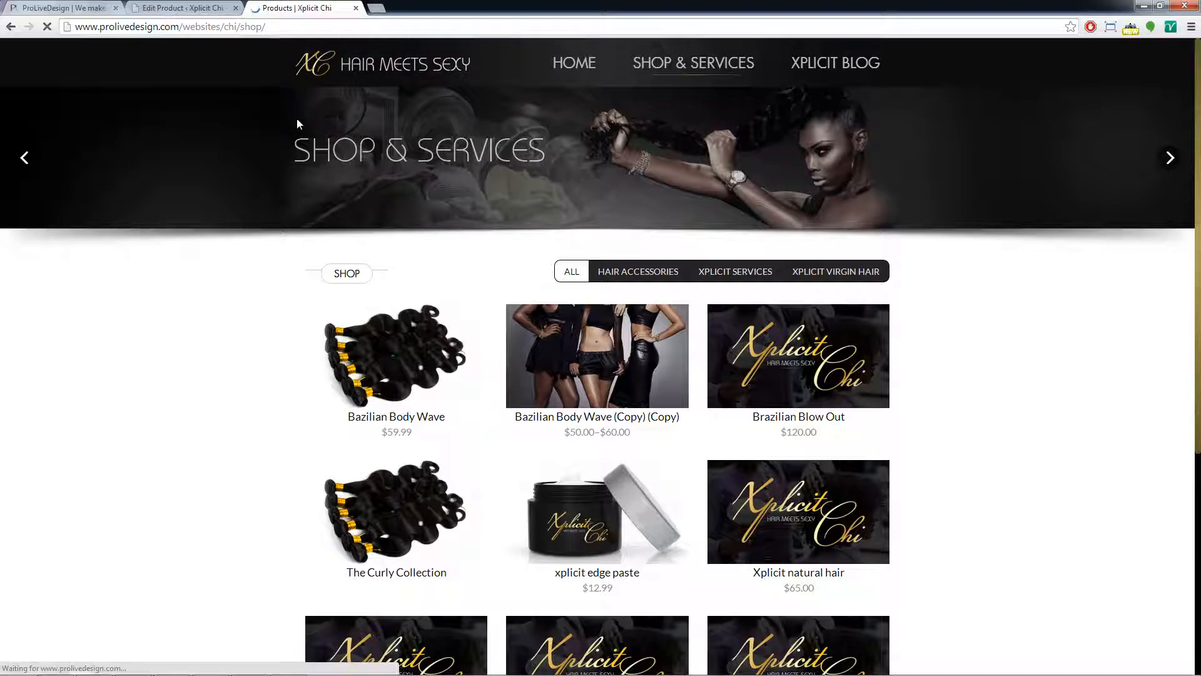
# Open the live hair cream product page and check its enlarged three-women gallery photo, price and short description.
pyautogui.scroll(-2, 319, 250)
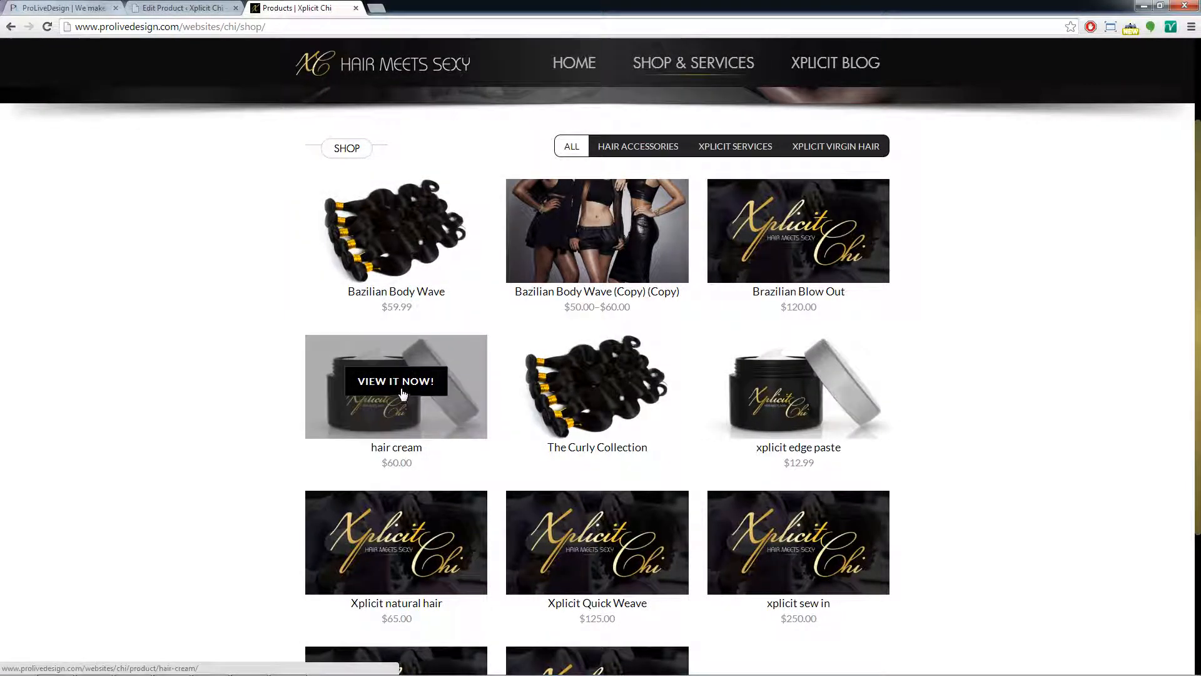
pyautogui.click(404, 392)
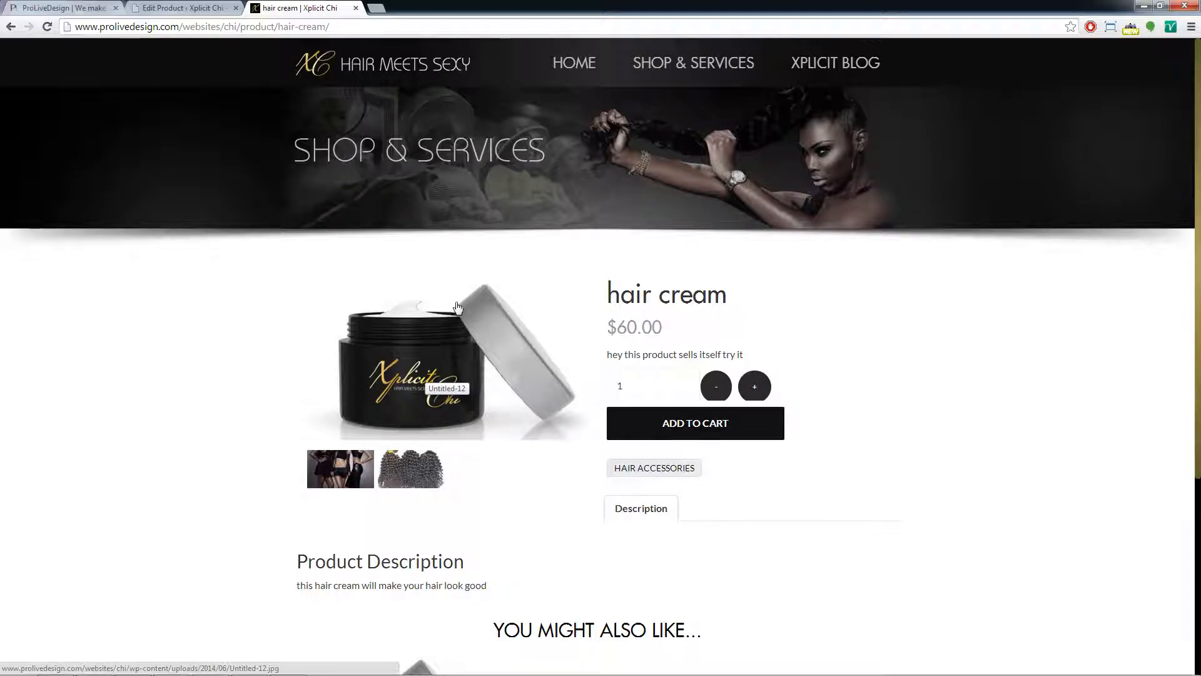
pyautogui.click(354, 469)
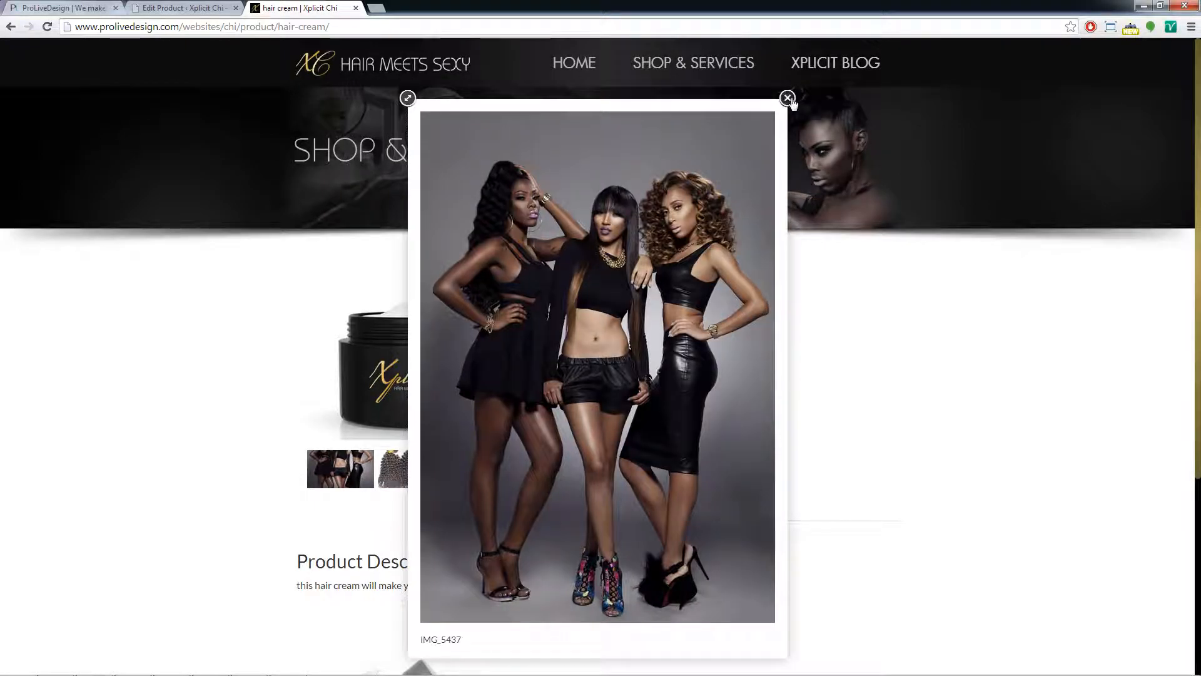
pyautogui.click(787, 97)
pyautogui.moveTo(607, 327); pyautogui.dragTo(666, 322)
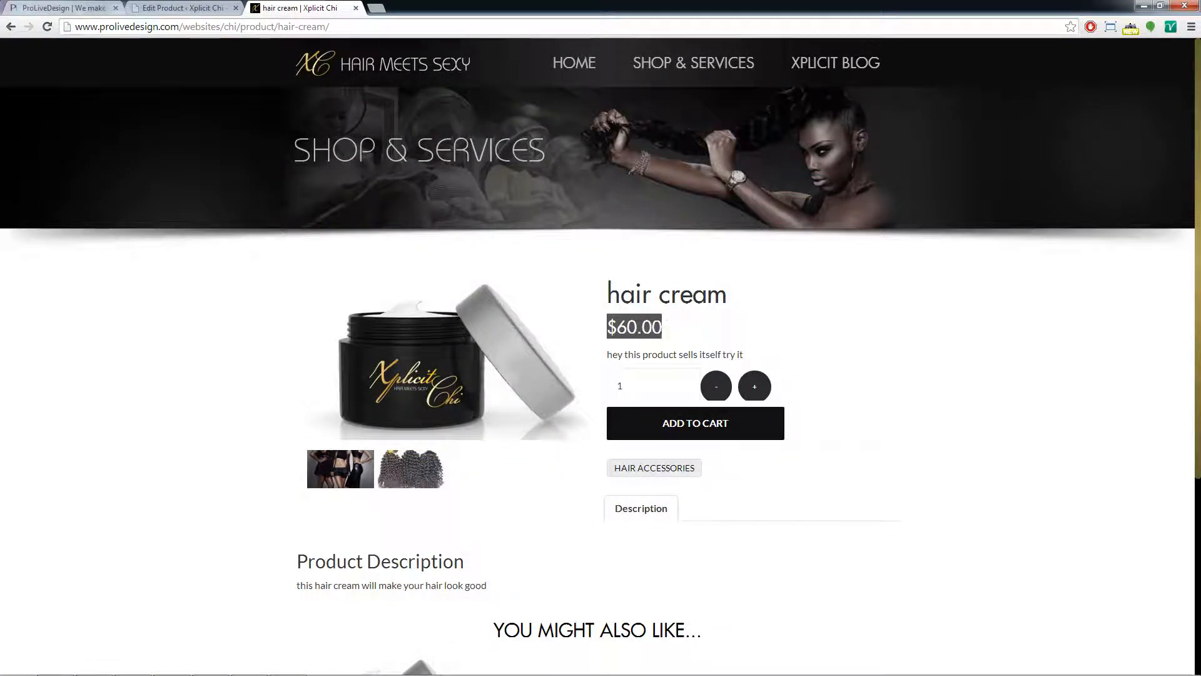
pyautogui.moveTo(618, 354); pyautogui.dragTo(736, 354)
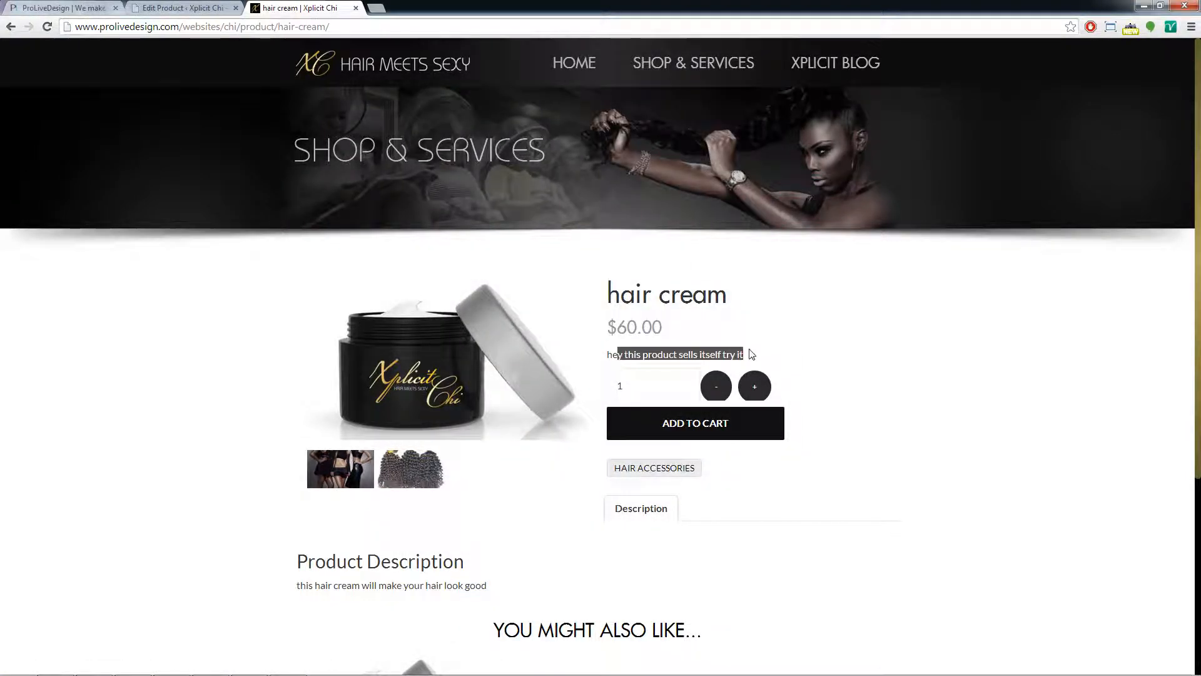
# Check the short description and the full product description on the live hair cream page.
pyautogui.moveTo(628, 355); pyautogui.dragTo(743, 354)
pyautogui.scroll(-4, 745, 371)
pyautogui.moveTo(306, 334); pyautogui.dragTo(506, 346)
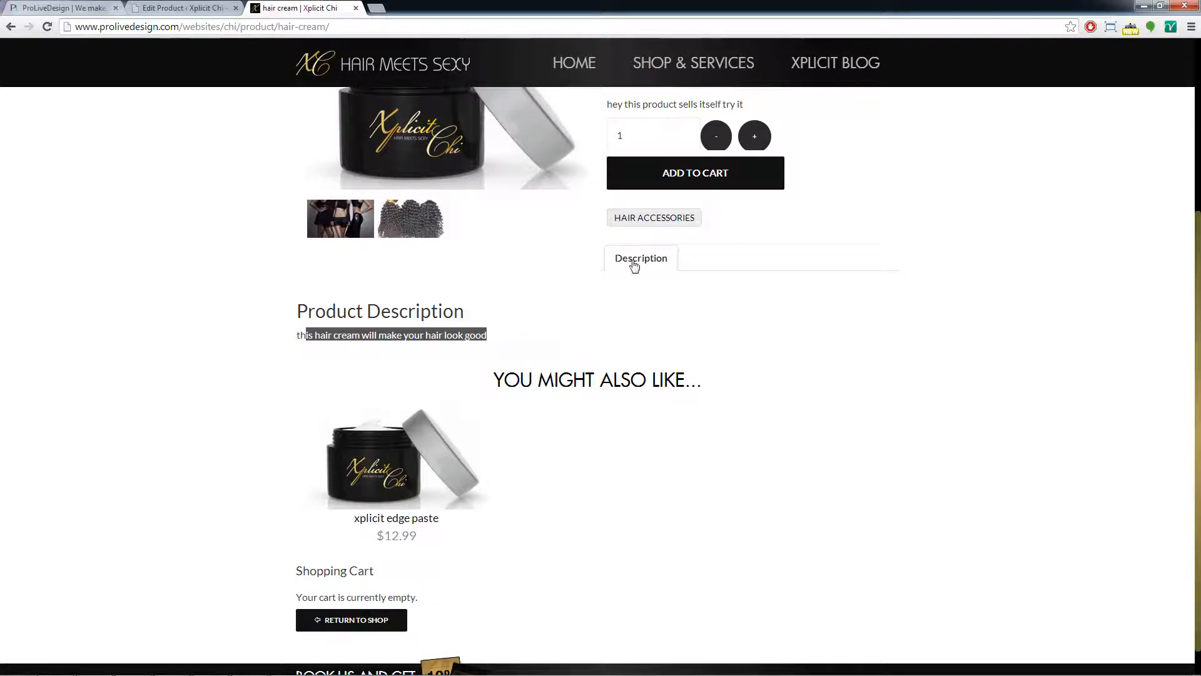
pyautogui.scroll(4, 644, 238)
pyautogui.scroll(-2, 614, 418)
pyautogui.scroll(1, 653, 364)
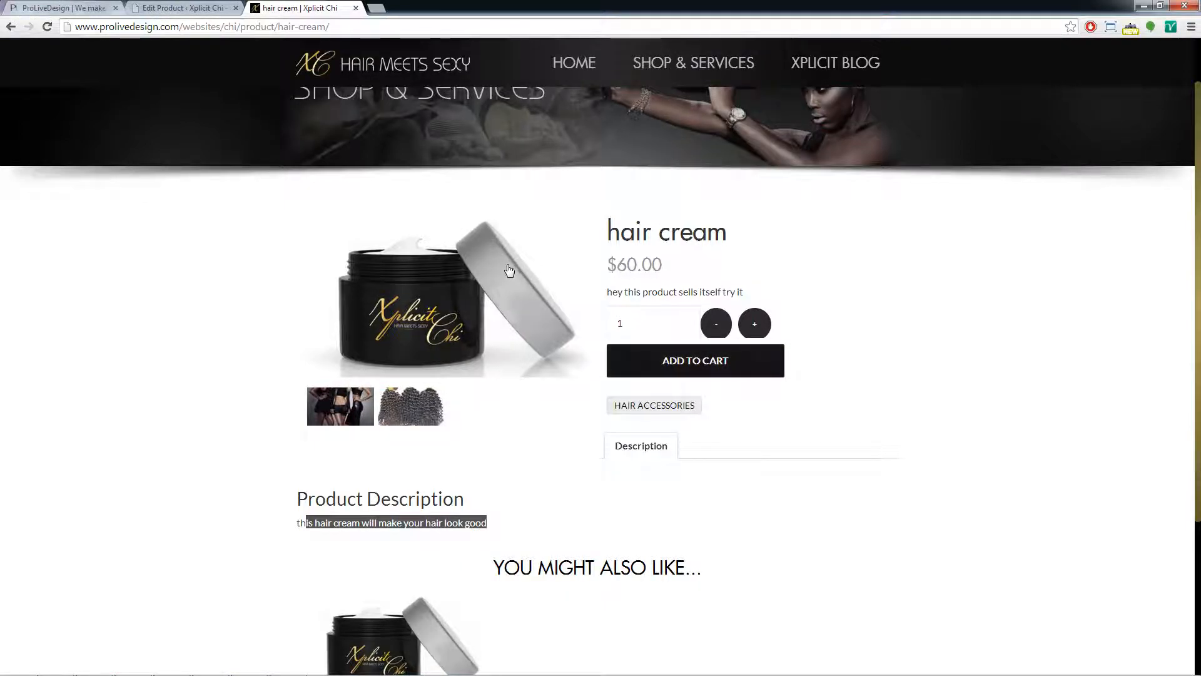
# Return to the WordPress admin and add a new product attribute named "Hair Length".
pyautogui.click(209, 7)
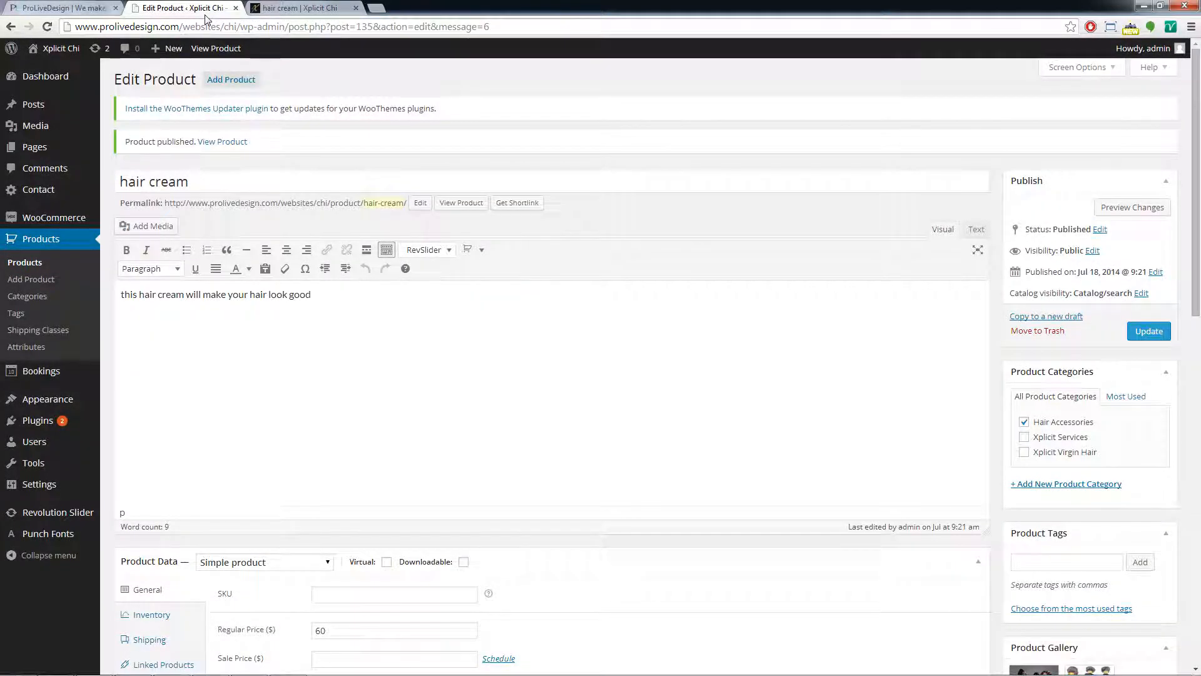
pyautogui.click(54, 267)
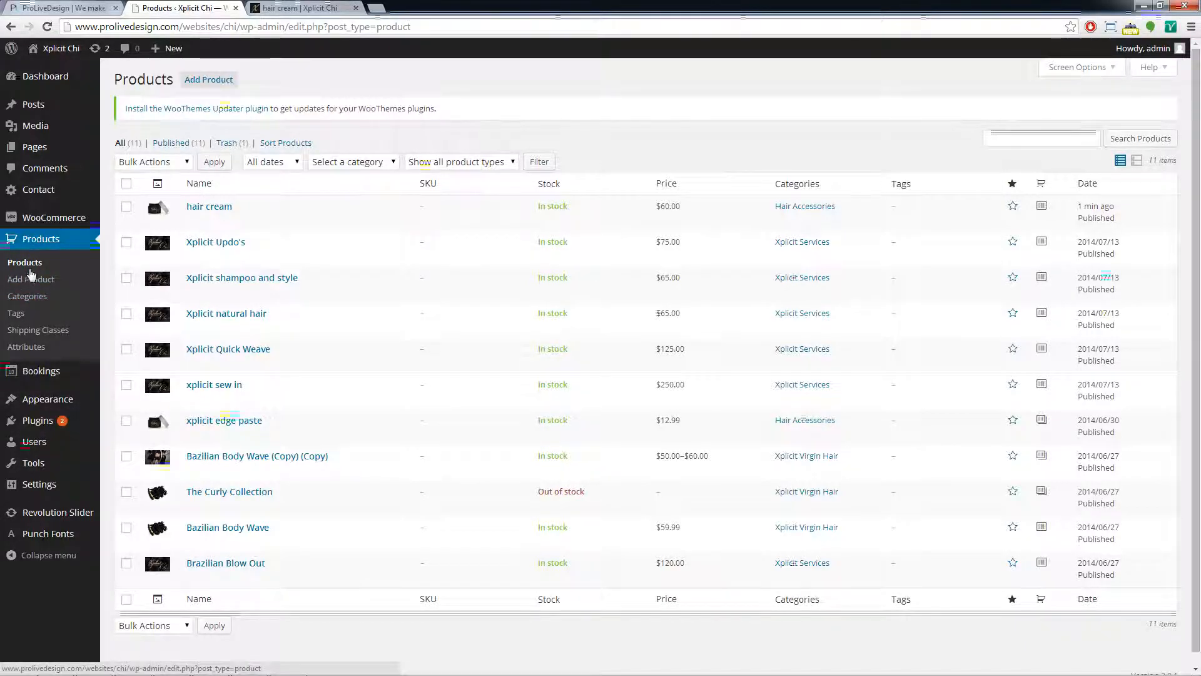
pyautogui.click(34, 349)
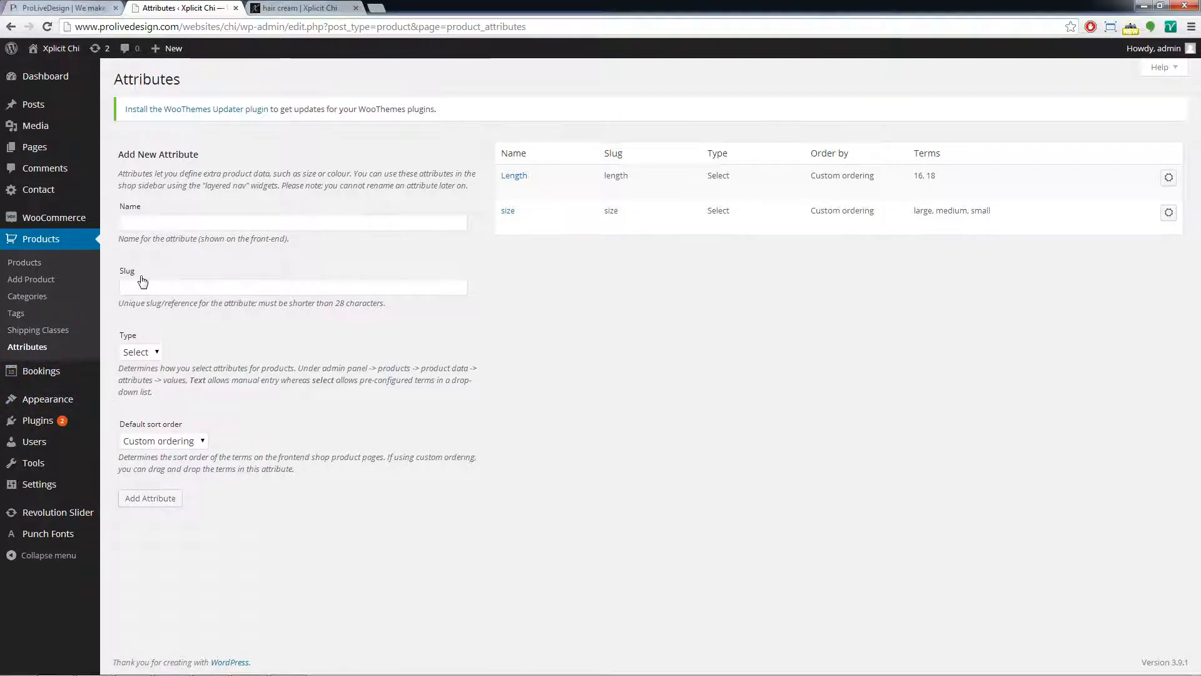
pyautogui.click(148, 215)
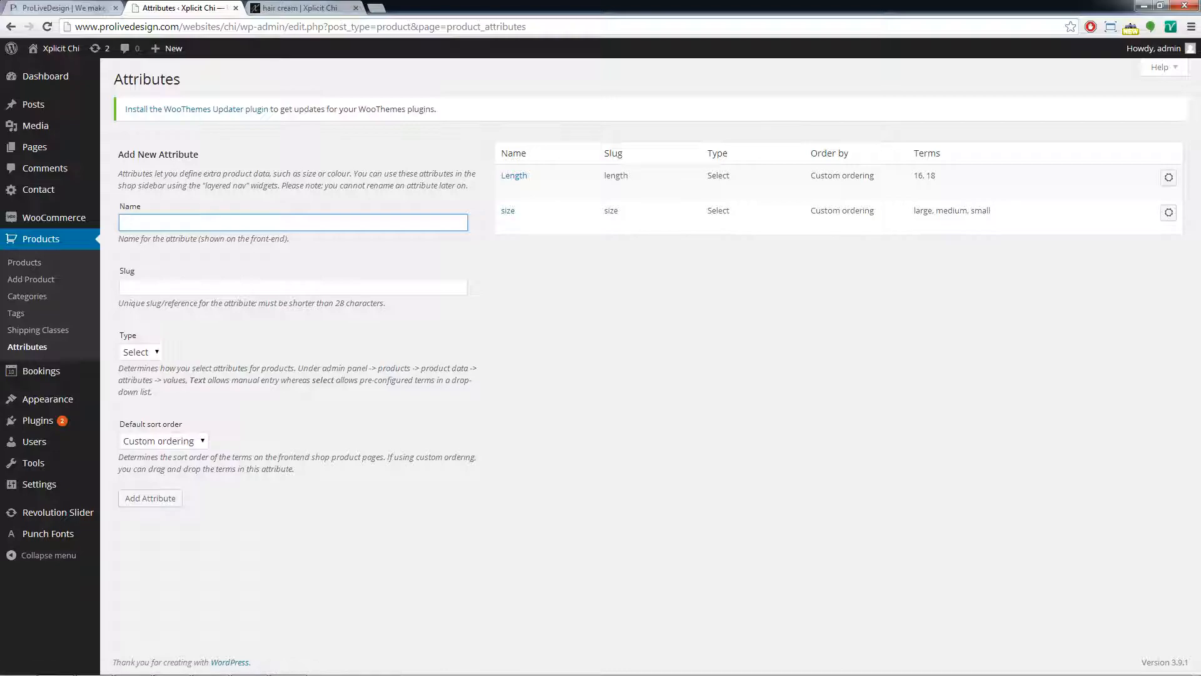
pyautogui.click(251, 222)
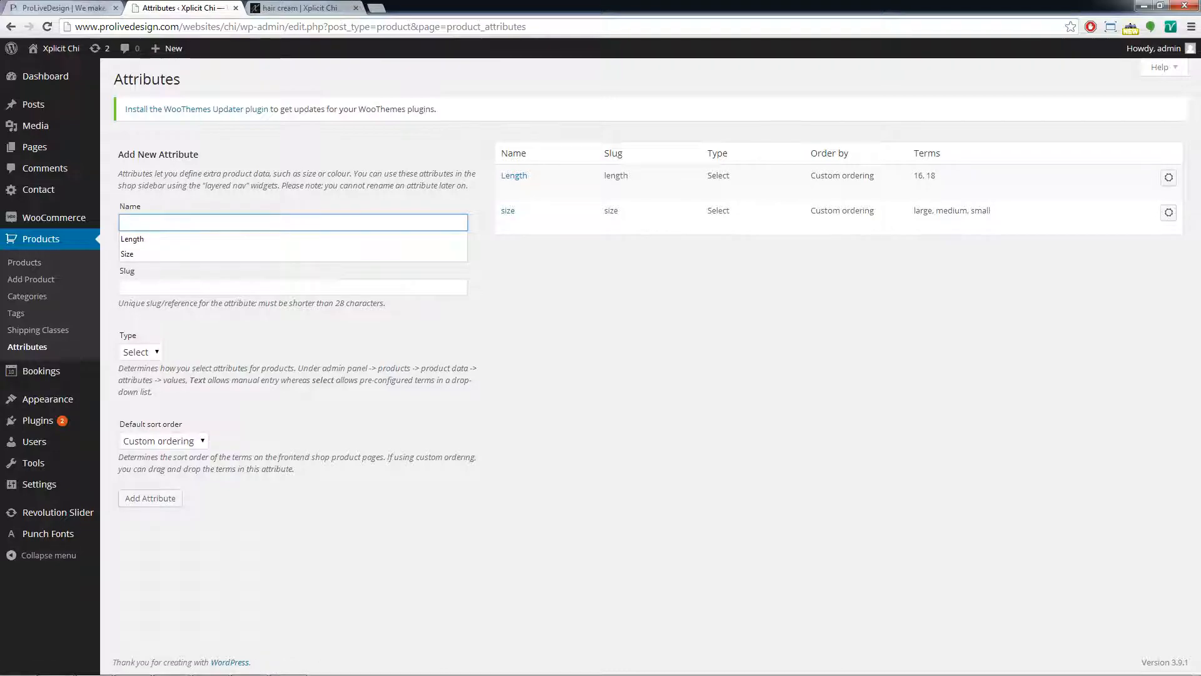
pyautogui.write('Hai')
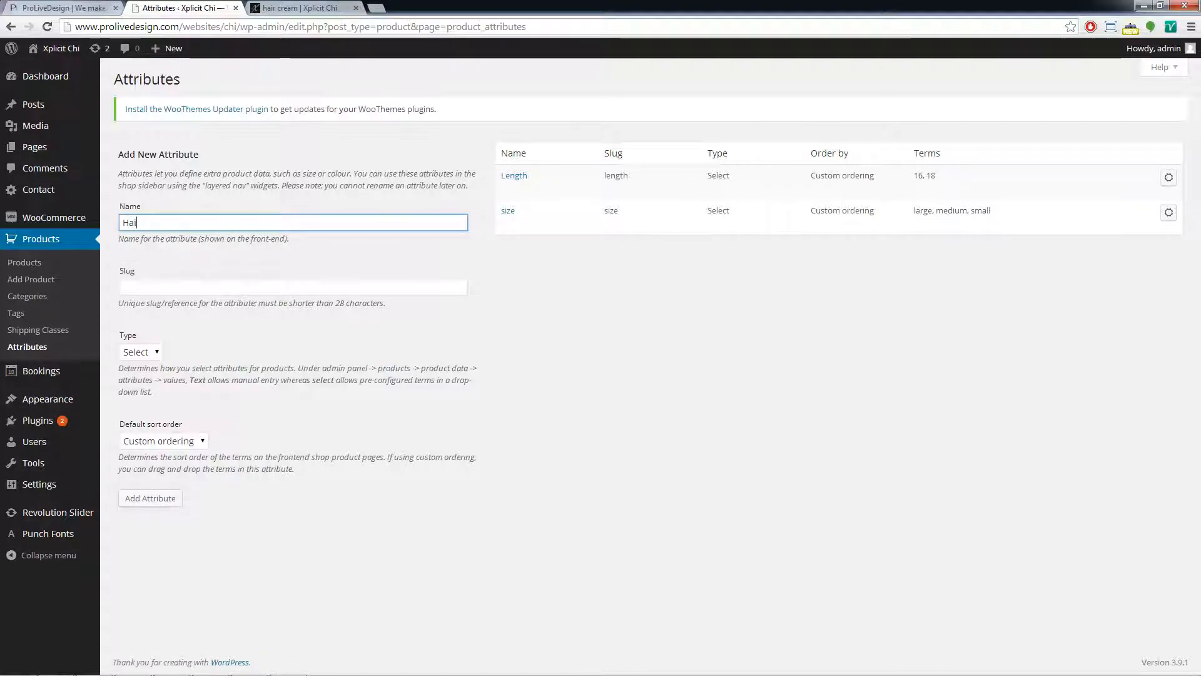
pyautogui.write('r Length')
pyautogui.click(150, 498)
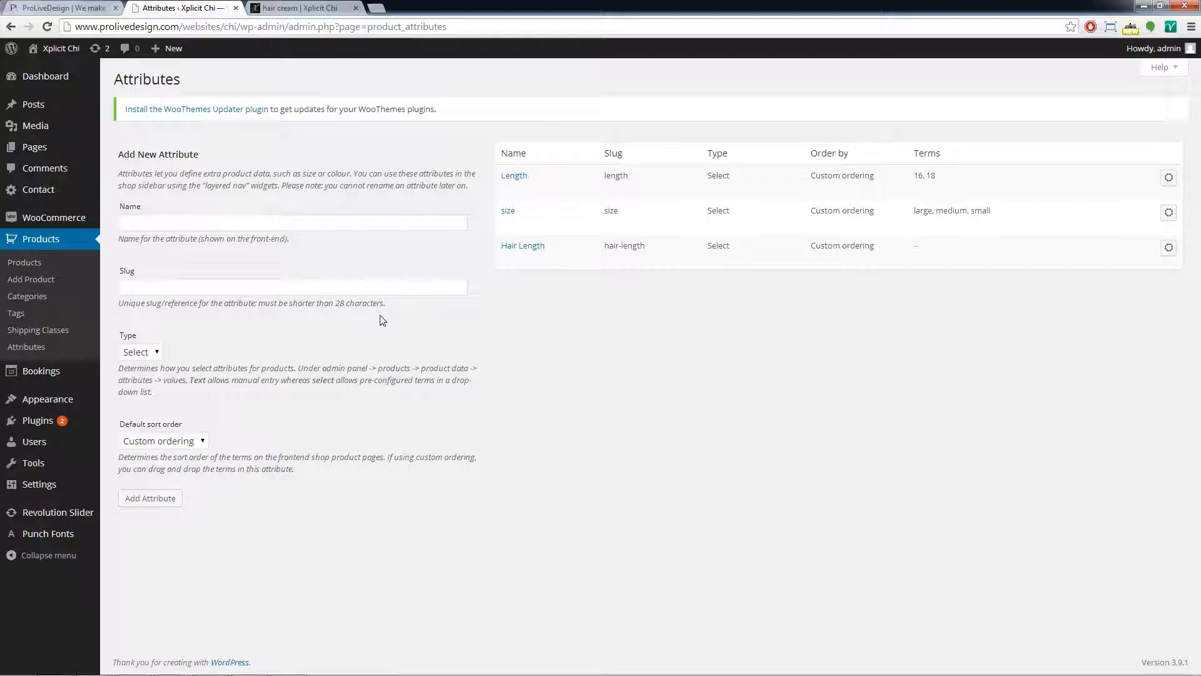
# Add the terms 22, 24, 26 and 28 to the Hair Length attribute.
pyautogui.moveTo(532, 250)
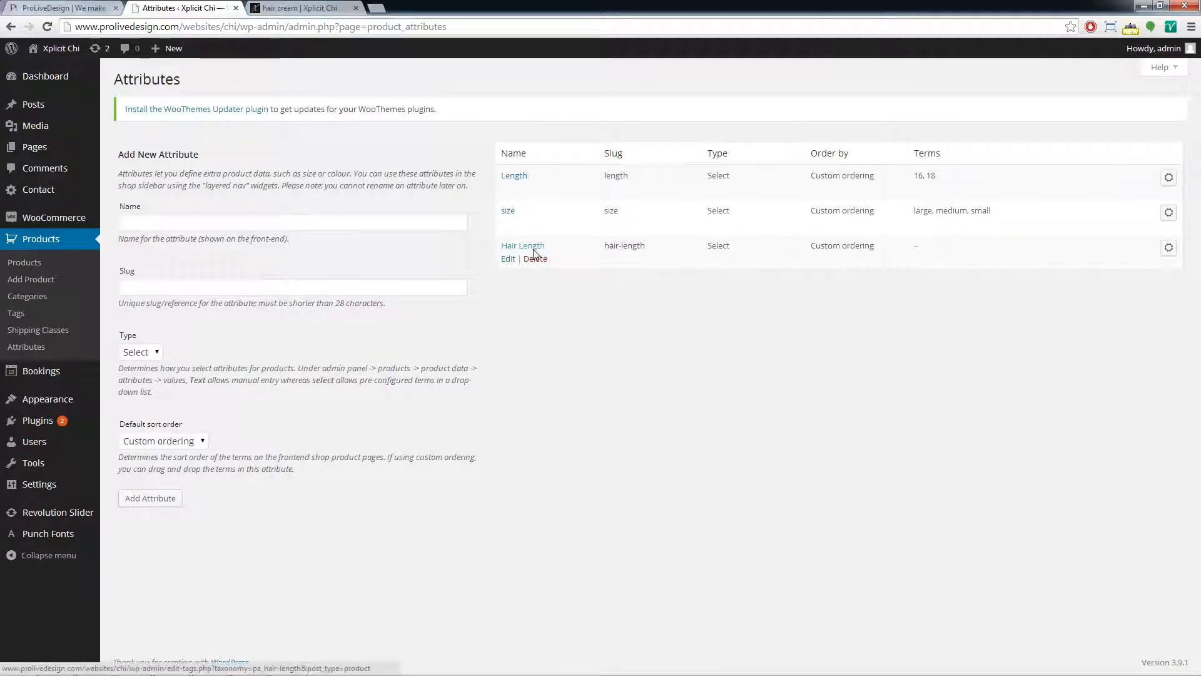
pyautogui.click(533, 249)
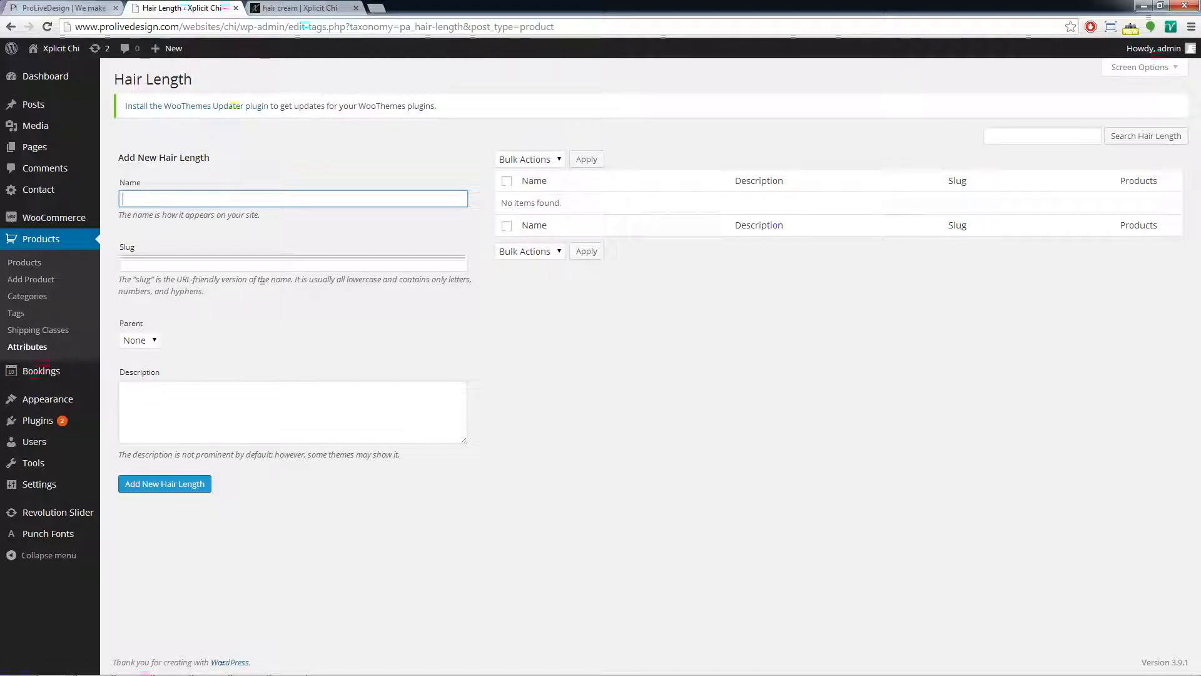
pyautogui.write('22')
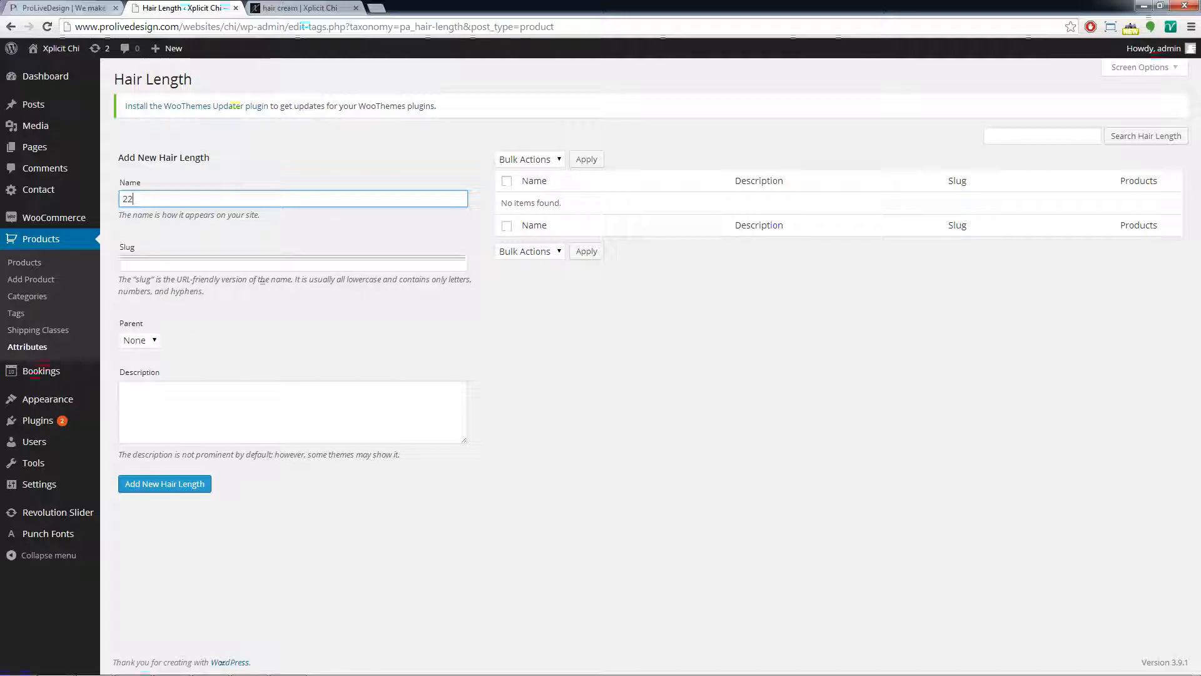
pyautogui.click(156, 488)
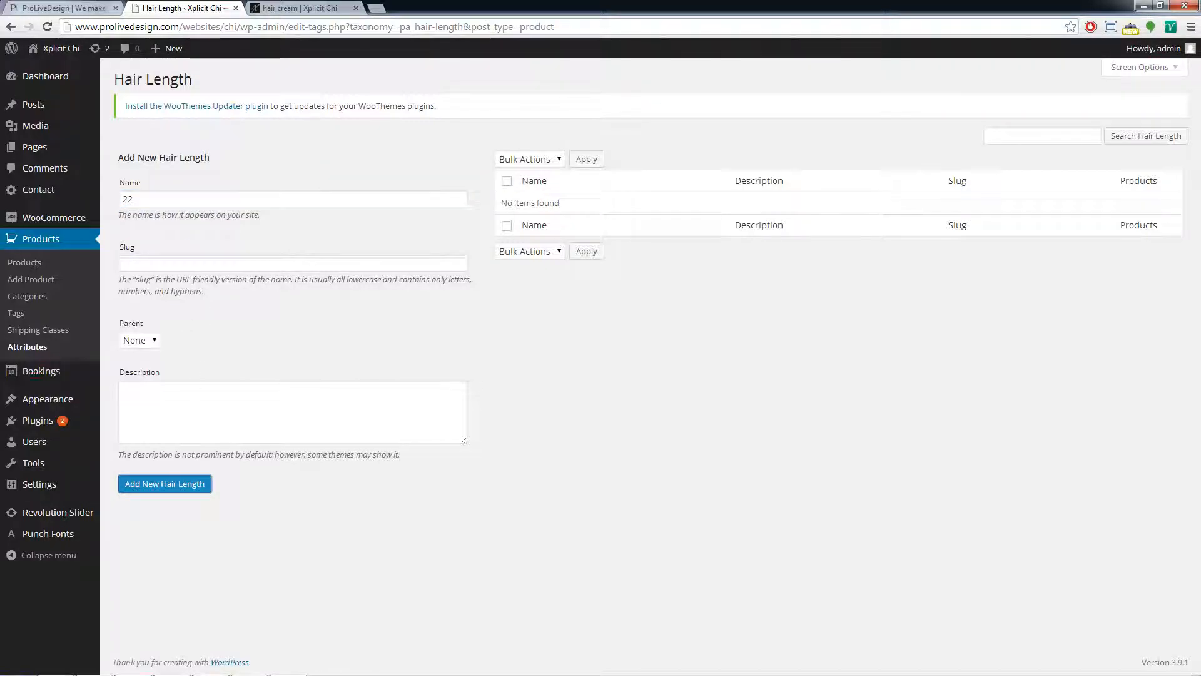
pyautogui.write('24')
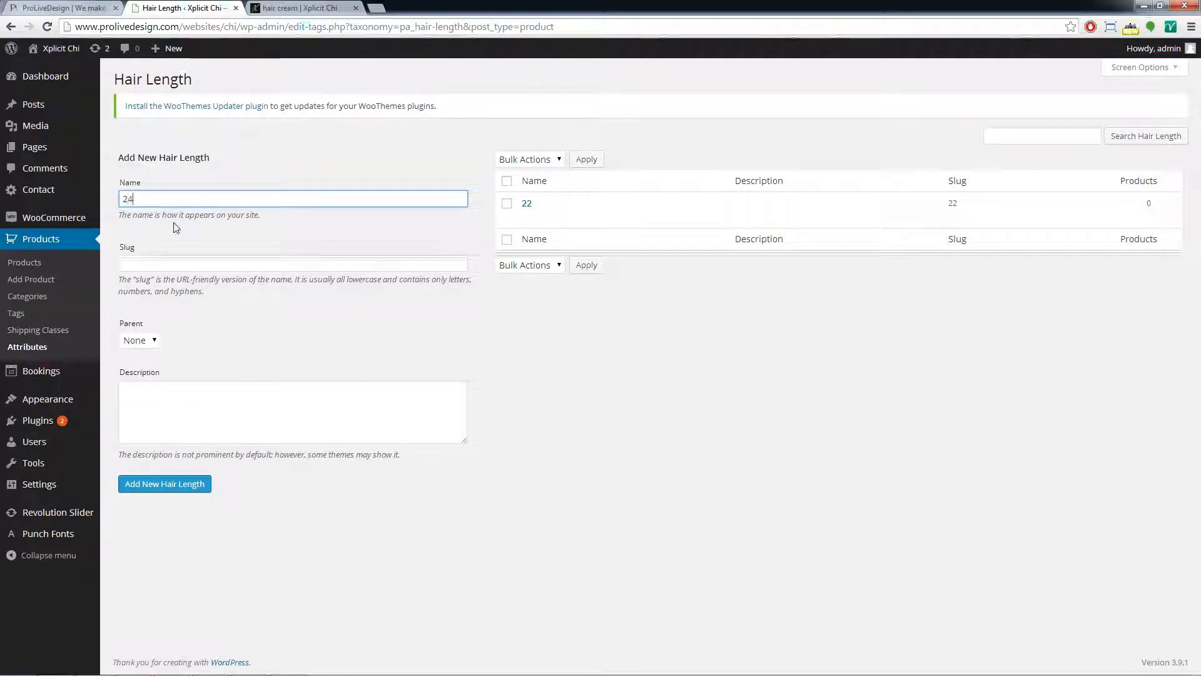
pyautogui.click(165, 485)
pyautogui.write('26')
pyautogui.click(150, 485)
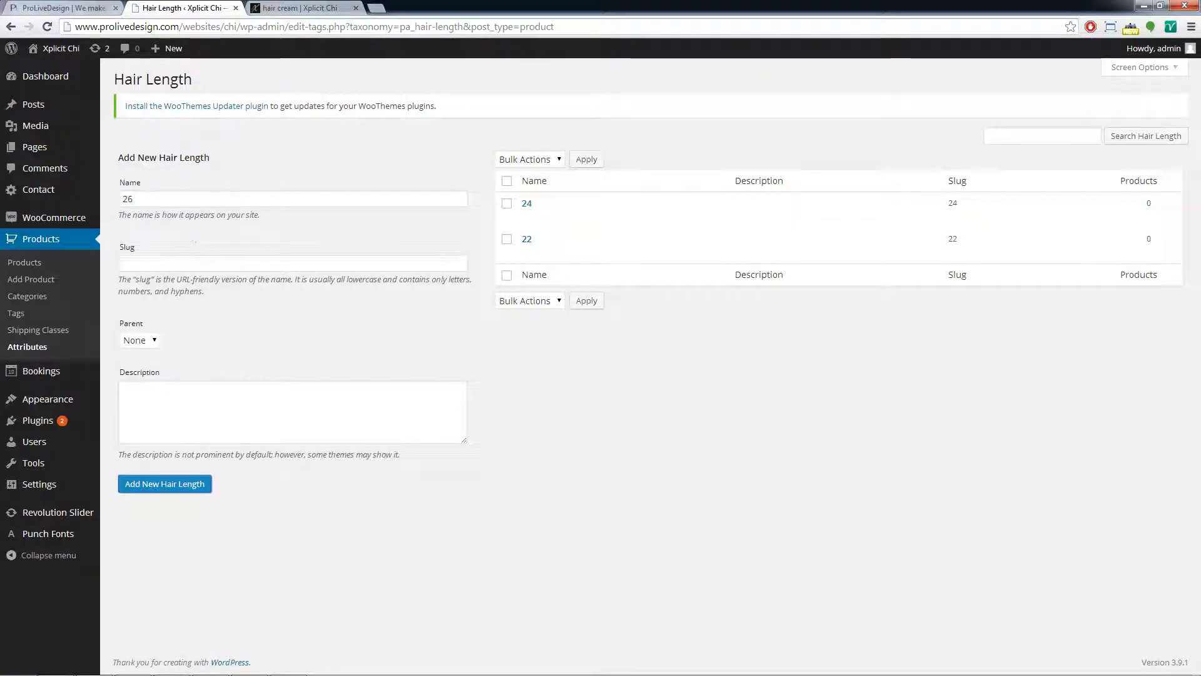
pyautogui.write('28')
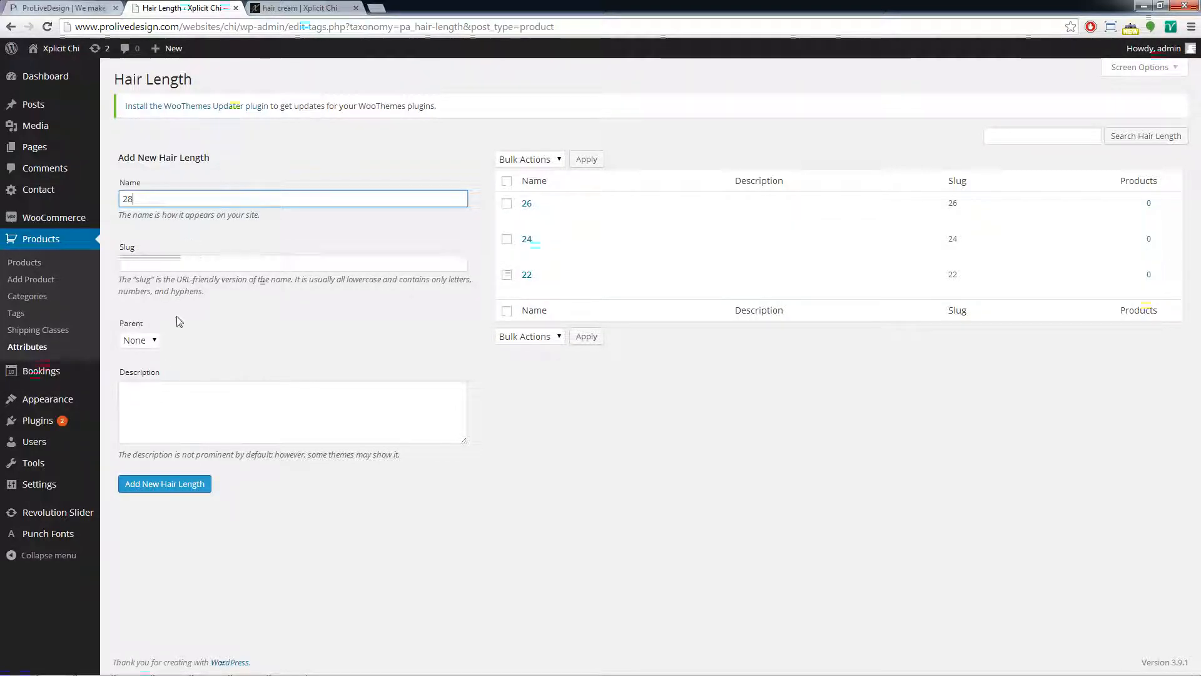
pyautogui.click(153, 485)
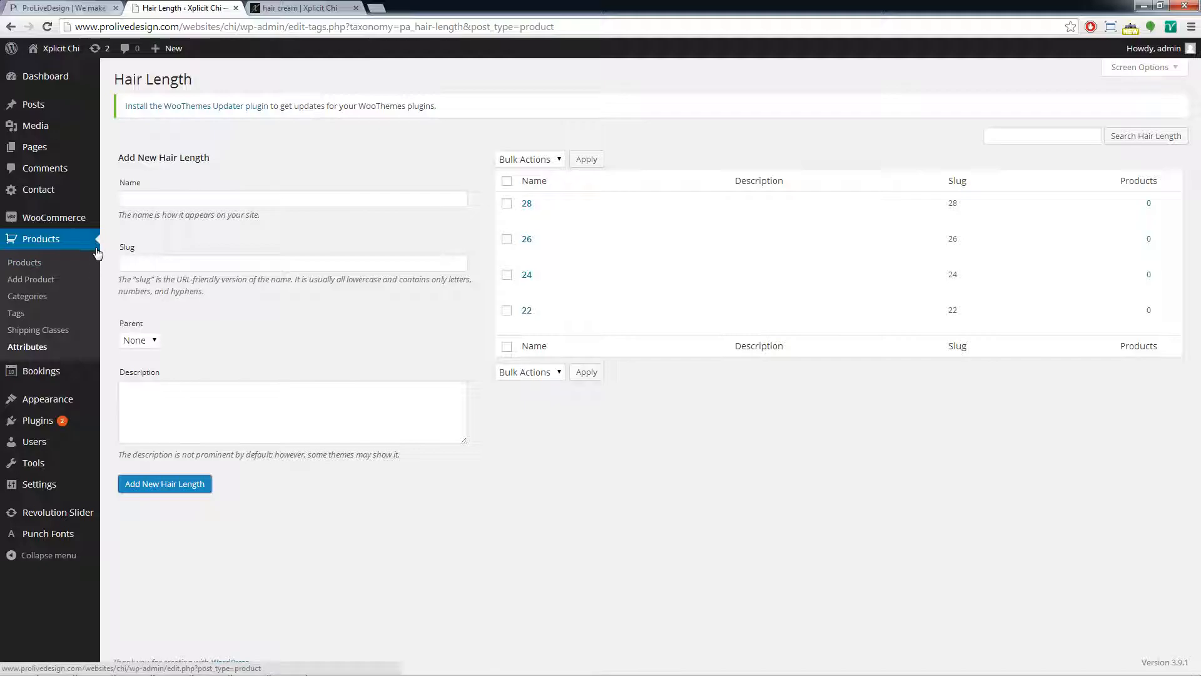
# Start a new shop product named "Brazilian hair".
pyautogui.click(58, 262)
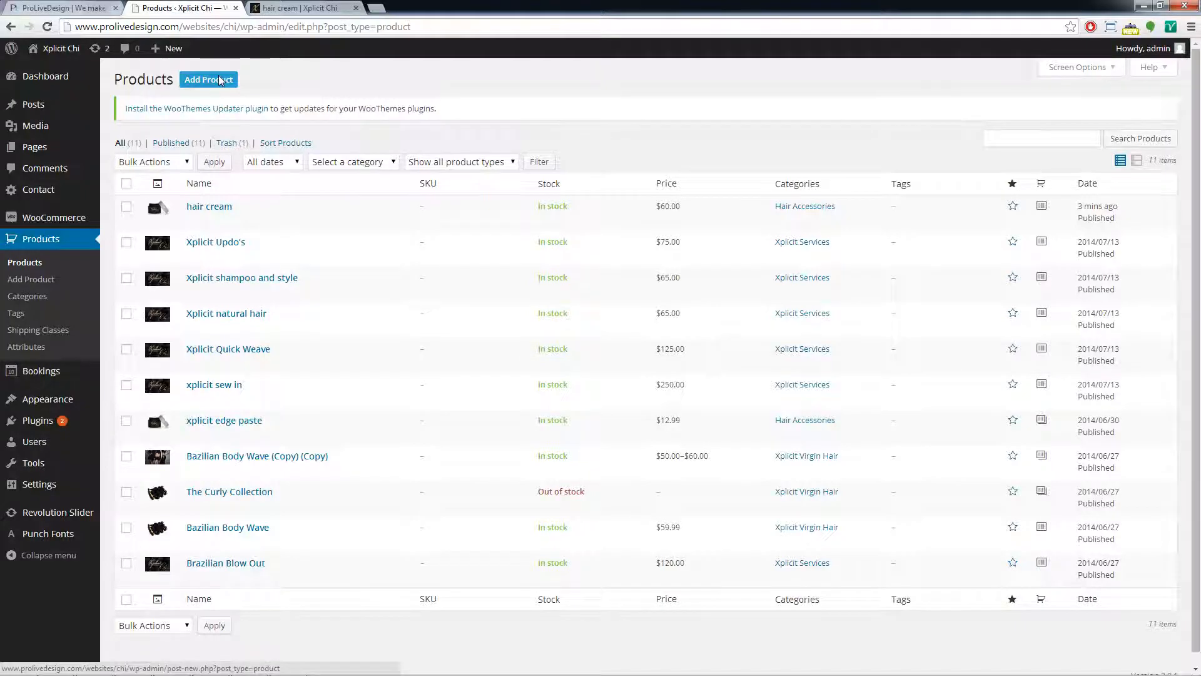
pyautogui.click(220, 79)
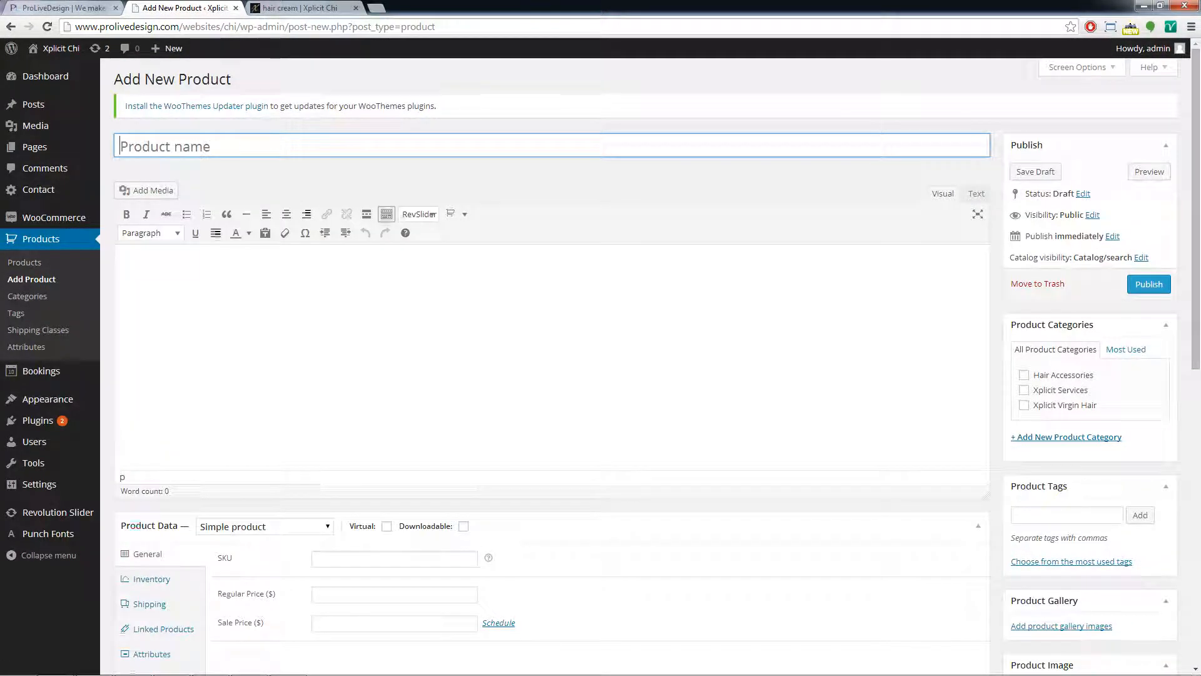
pyautogui.write('Brazilian hair')
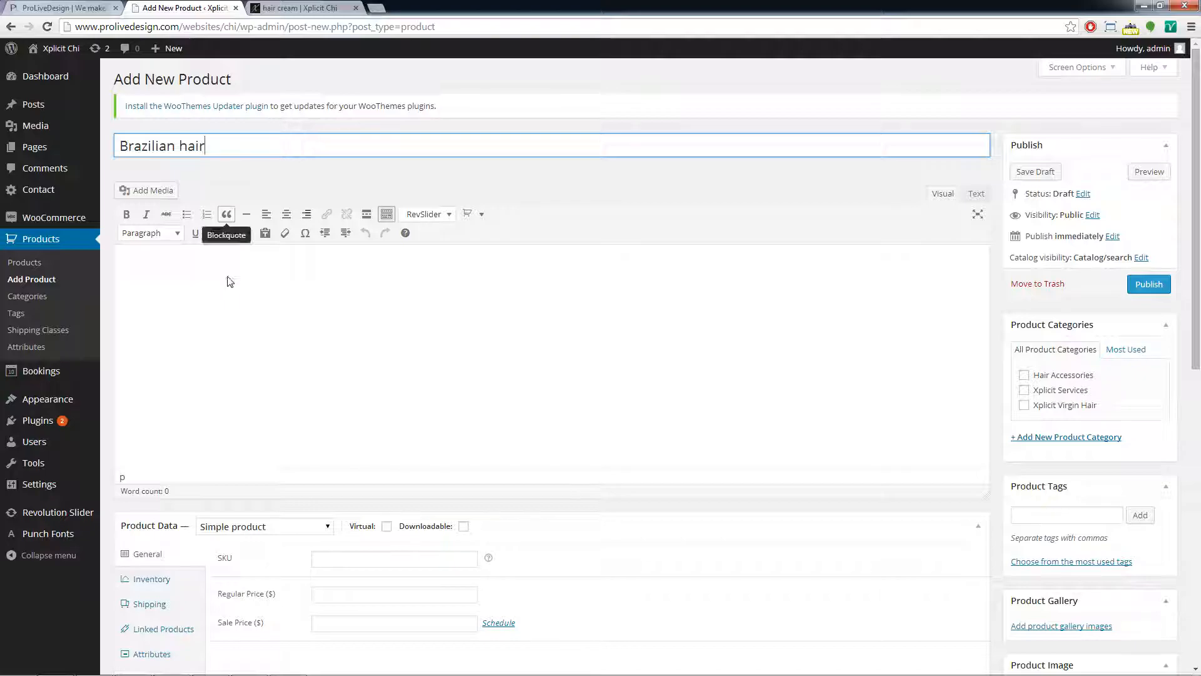
# Enter "This hair is amazing and comes in many textures and sizes" as the Brazilian hair's main product description.
pyautogui.click(242, 313)
pyautogui.scroll(-2, 242, 301)
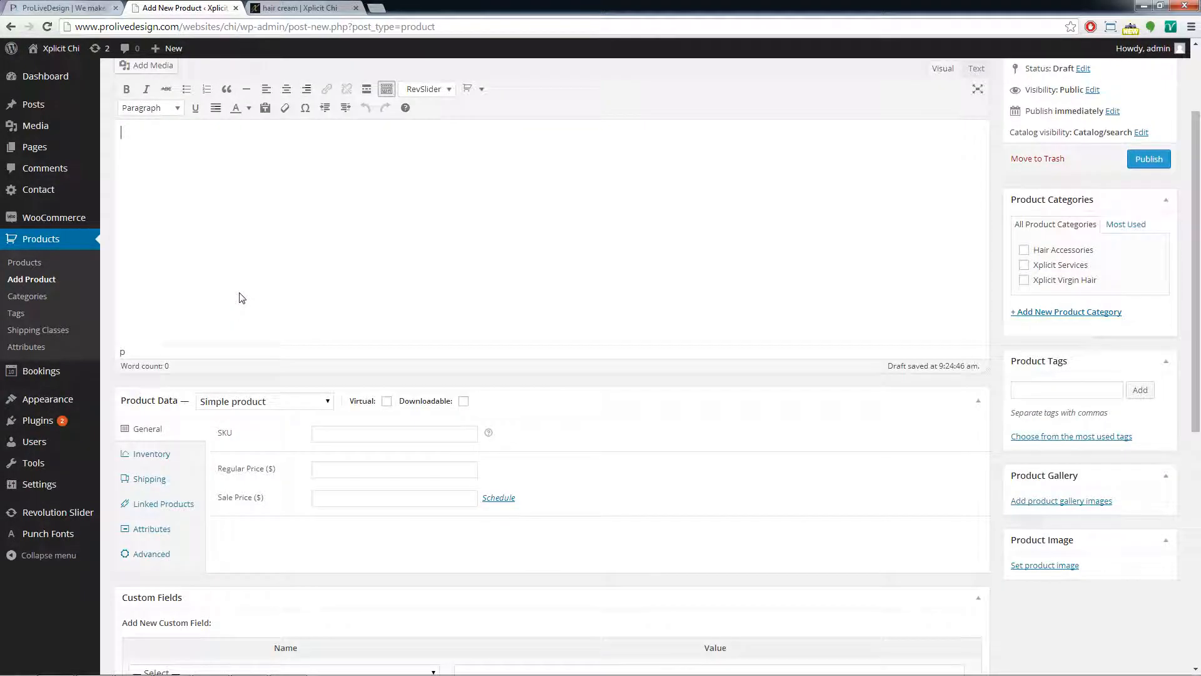
pyautogui.scroll(2, 238, 284)
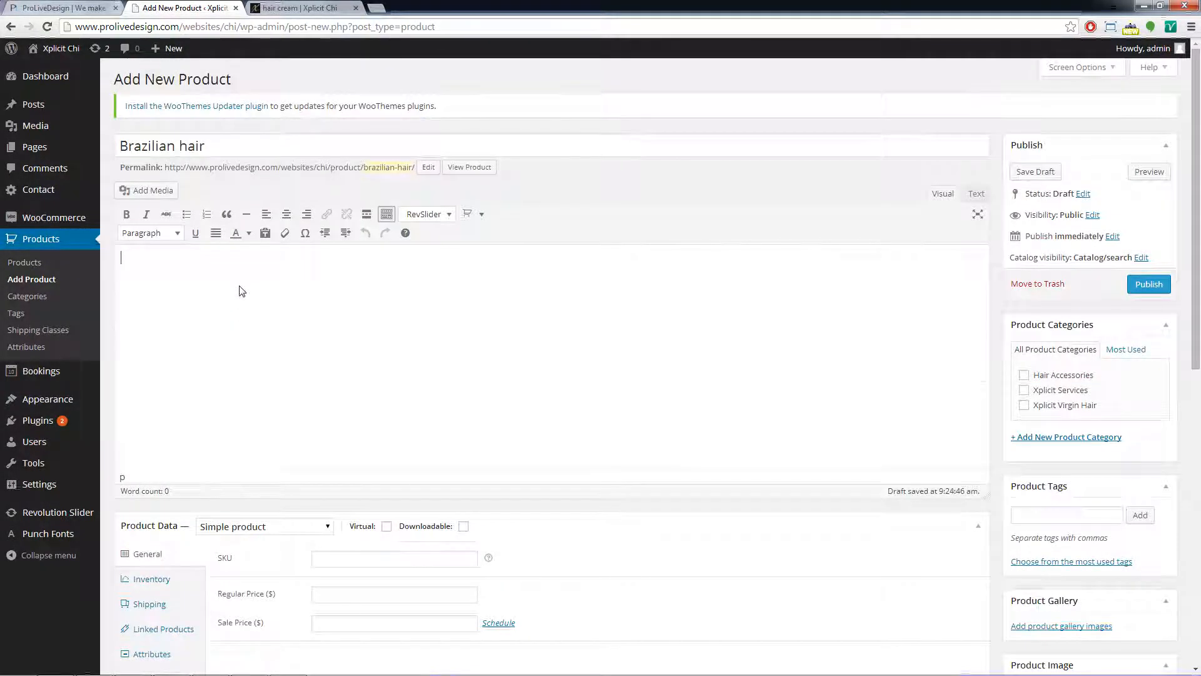
pyautogui.write('This h')
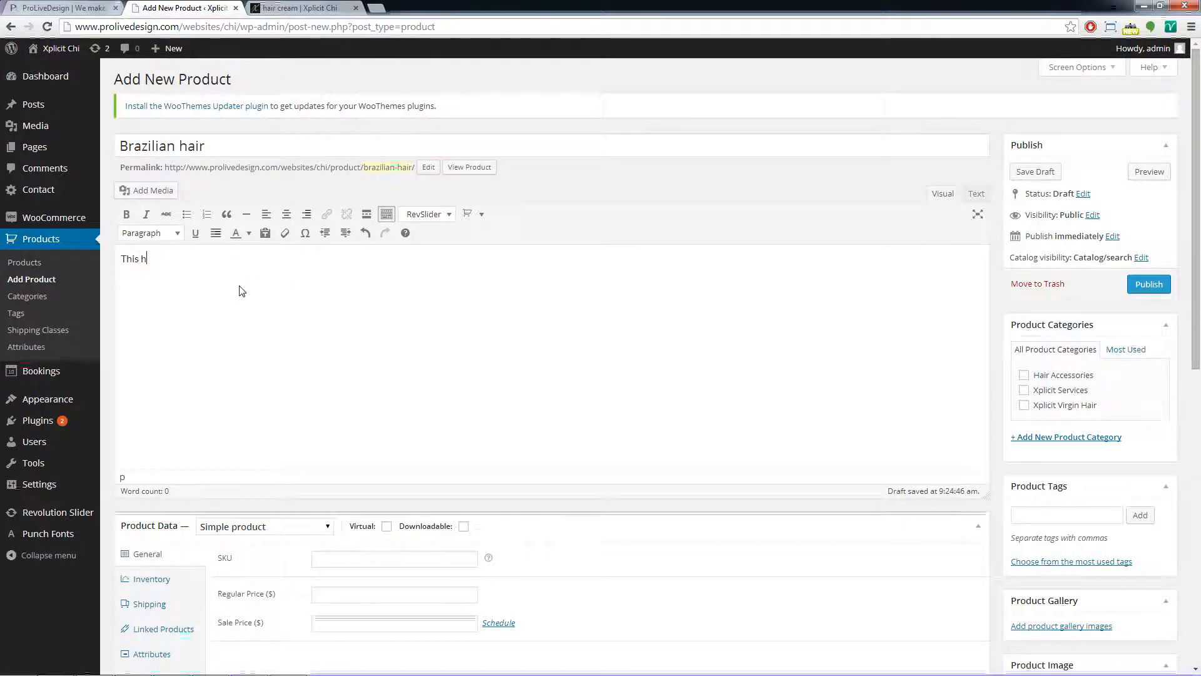
pyautogui.write('air is a')
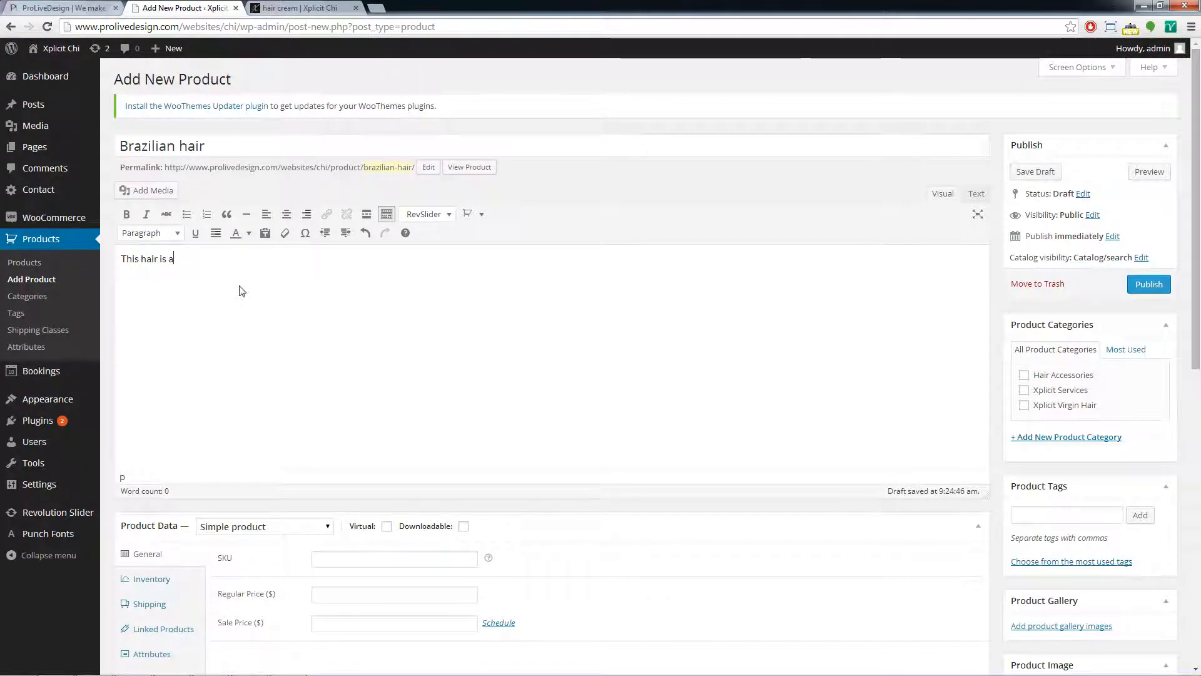
pyautogui.write('mazing and comes')
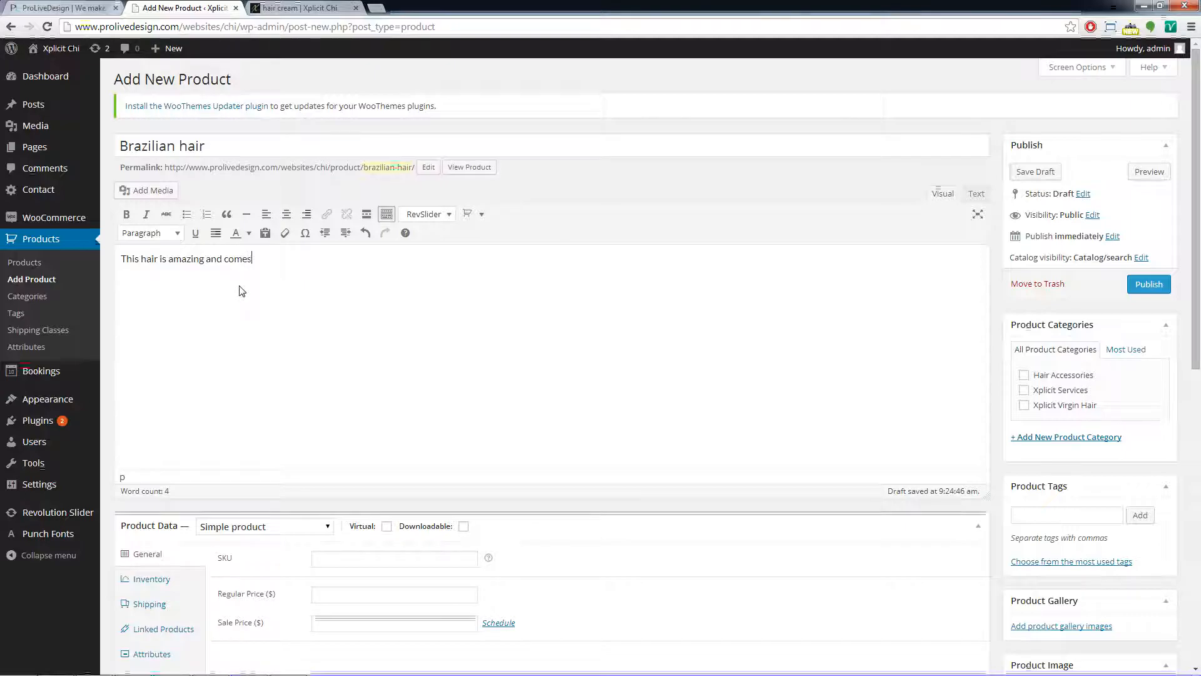
pyautogui.write(' in many textures and sizes')
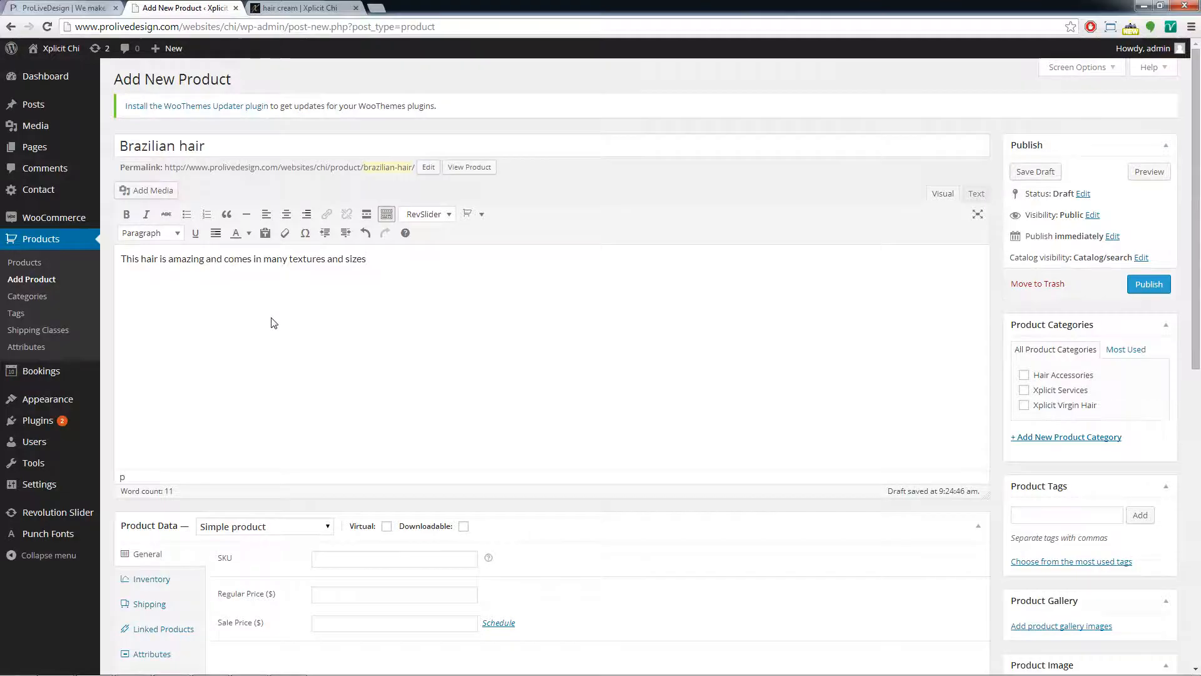
# Set the Brazilian hair's product type to Variable product.
pyautogui.scroll(-3, 271, 321)
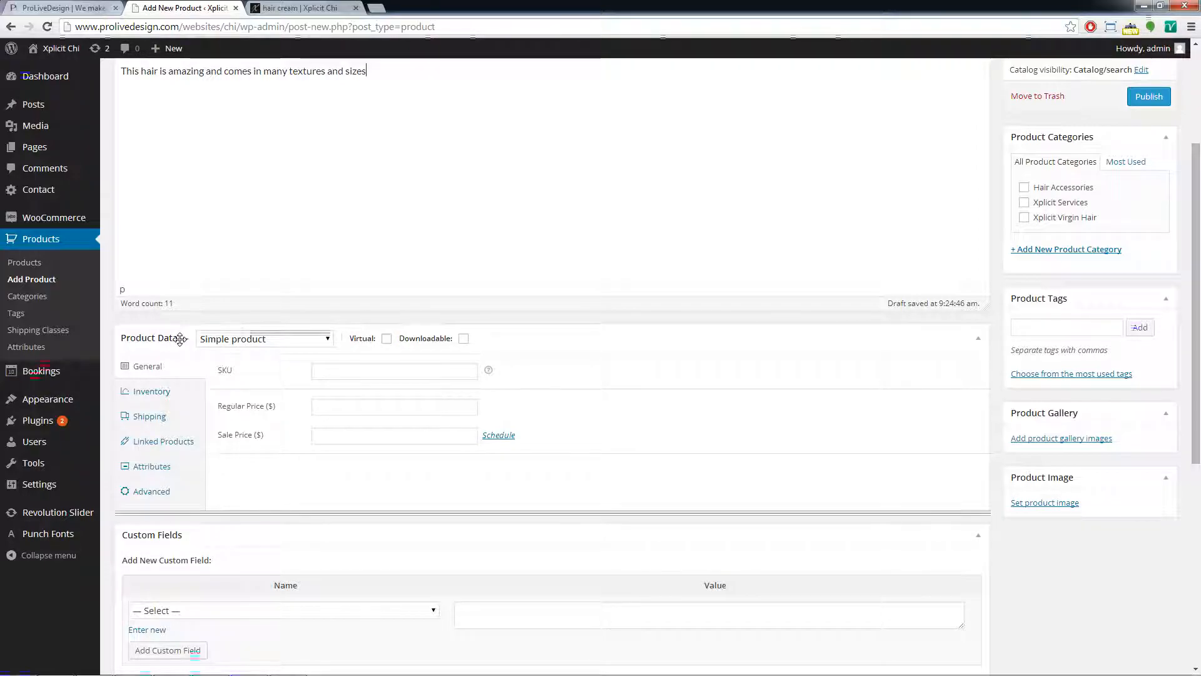
pyautogui.click(262, 339)
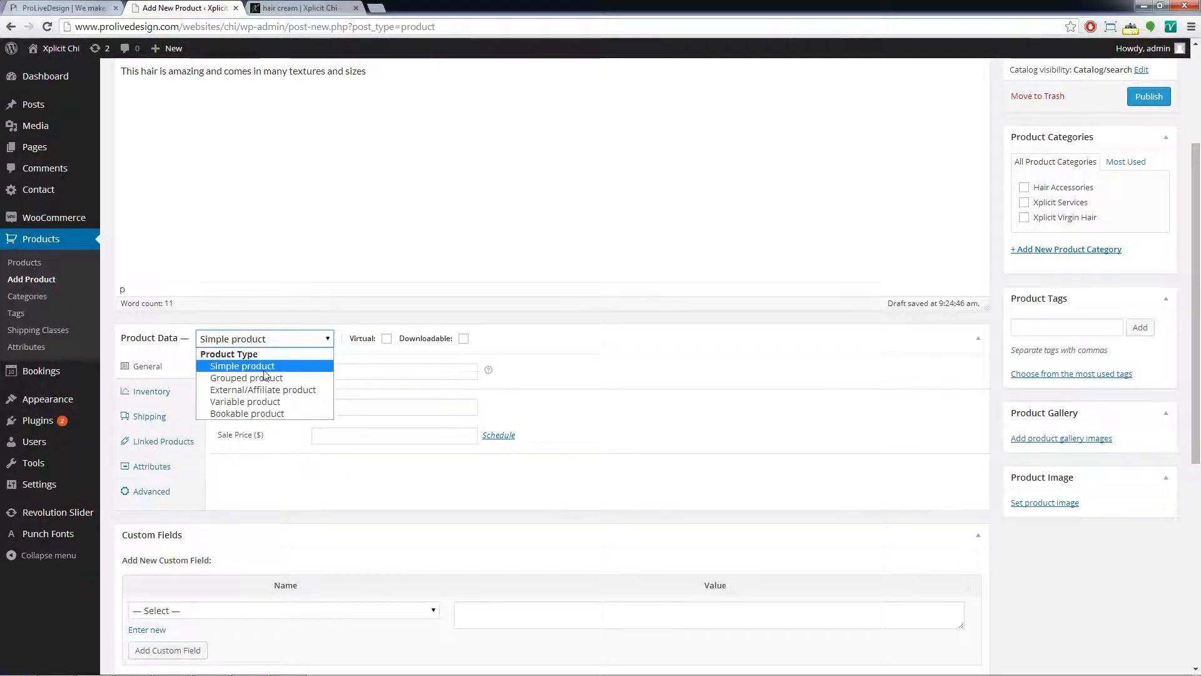
pyautogui.click(267, 407)
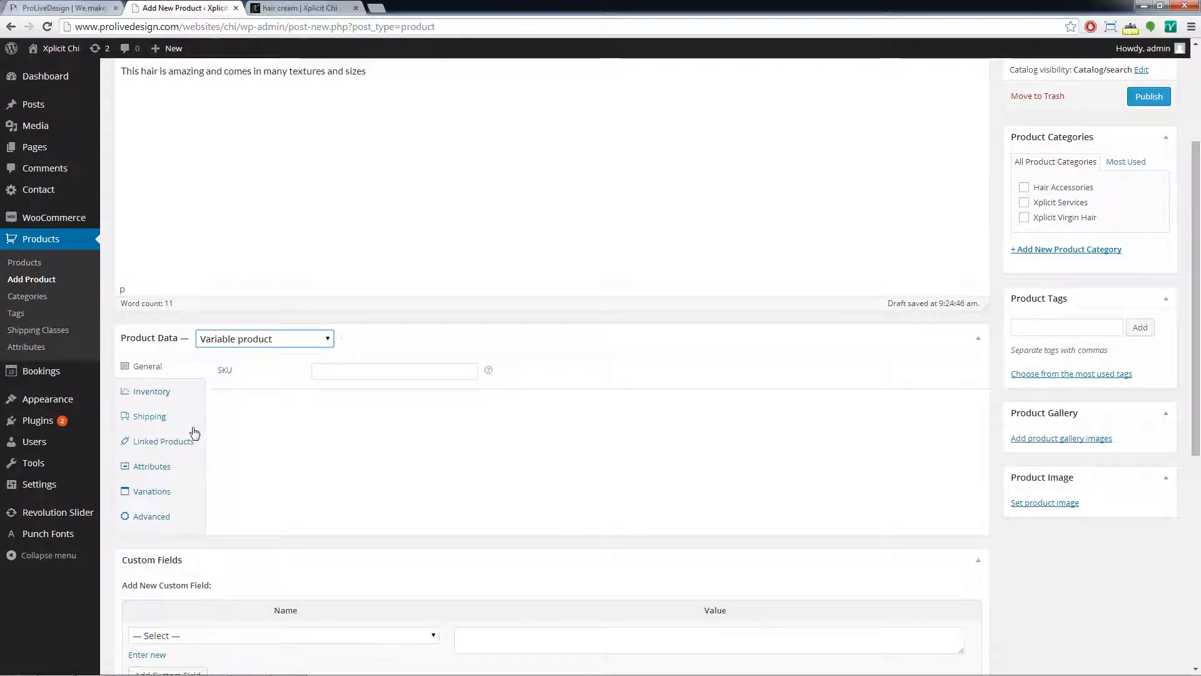
# Add the Hair Length attribute to the Brazilian hair product.
pyautogui.scroll(-1, 243, 433)
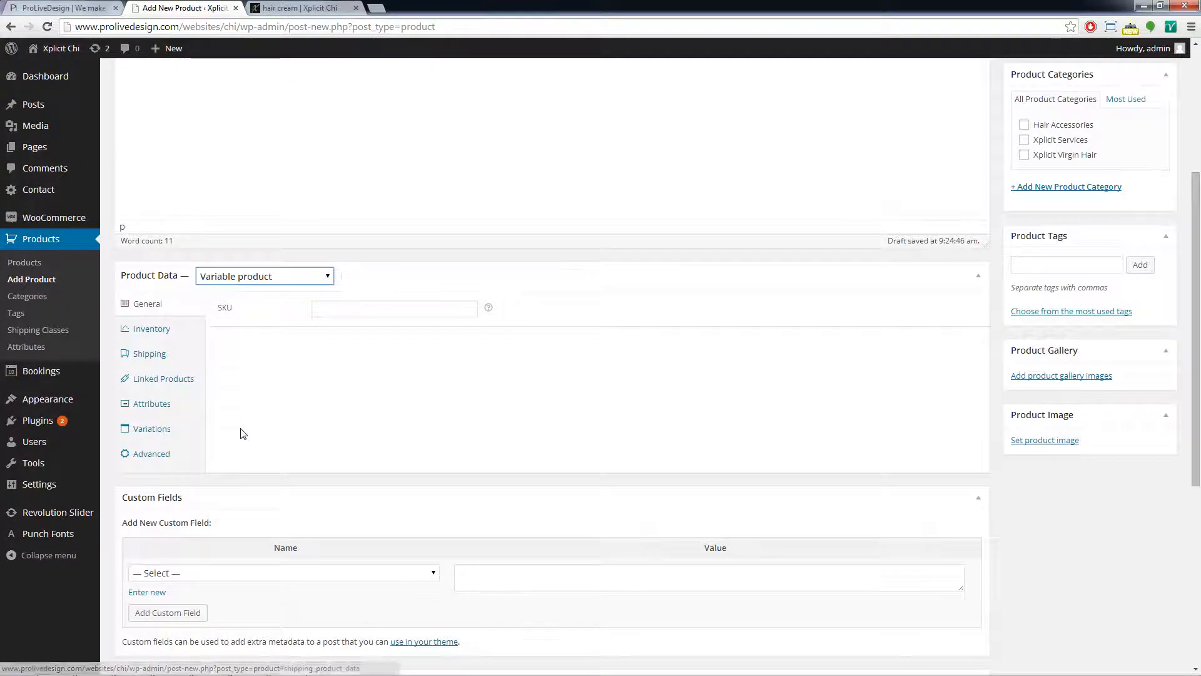
pyautogui.click(168, 408)
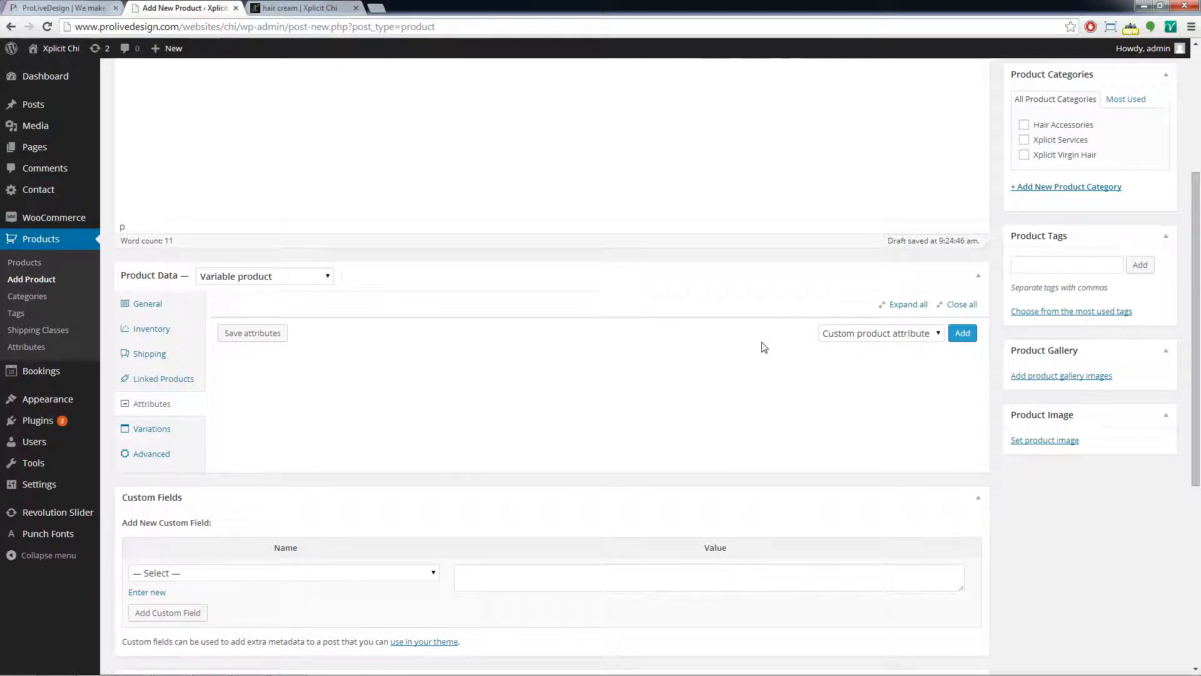
pyautogui.click(882, 336)
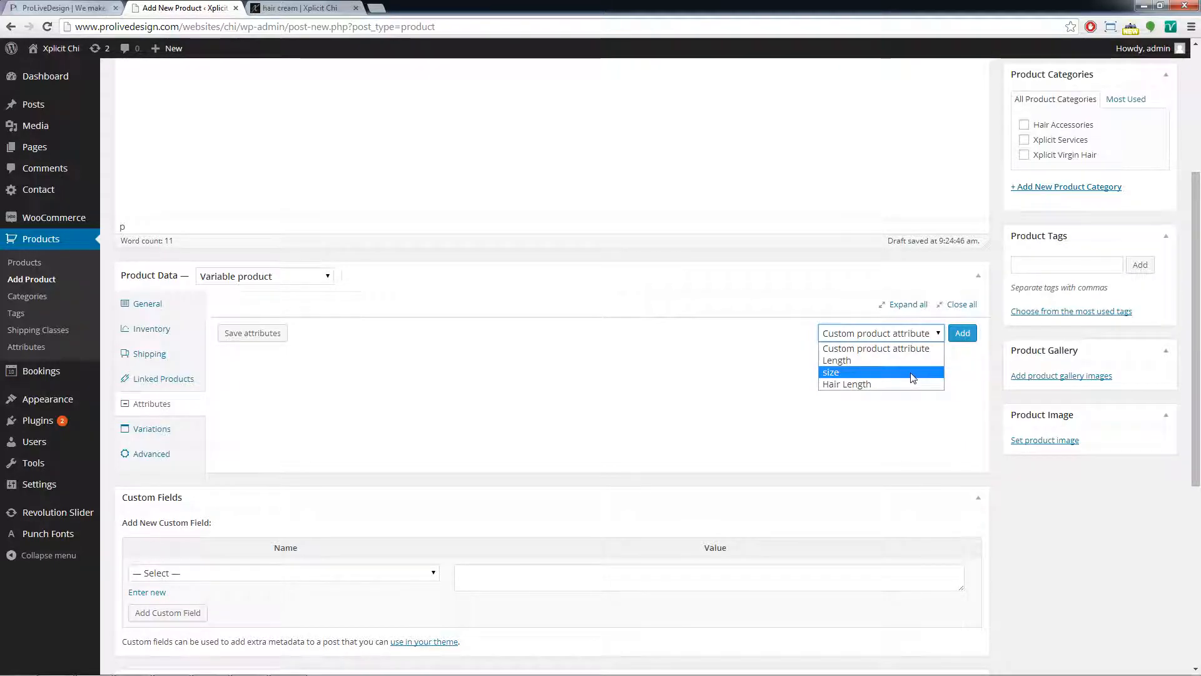
pyautogui.click(872, 385)
pyautogui.click(962, 334)
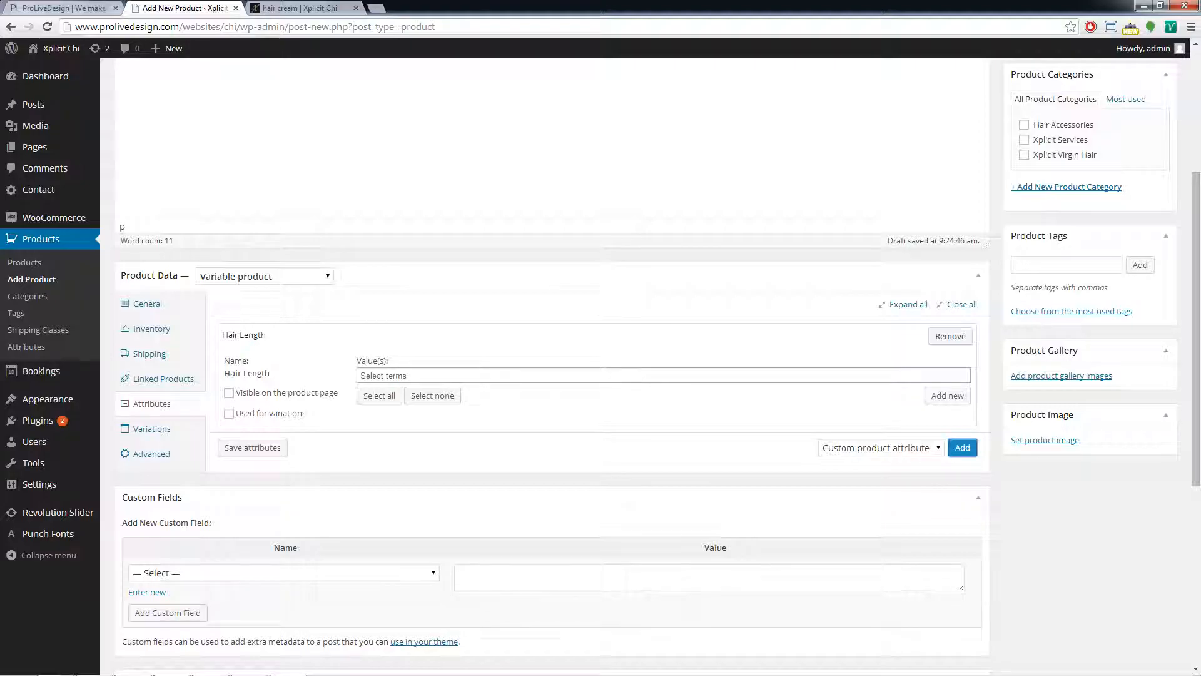
# Assign all Hair Length terms to the product and remove 22, 24, 26 and 28 one by one.
pyautogui.click(379, 396)
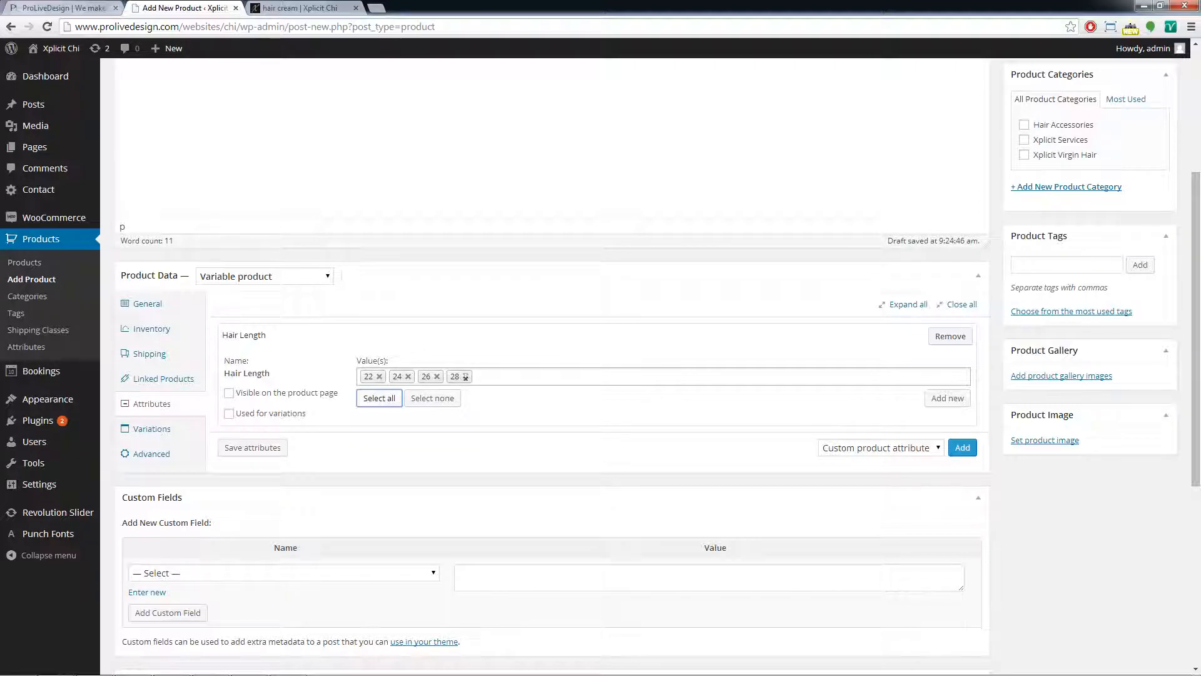
pyautogui.click(378, 377)
pyautogui.click(379, 376)
pyautogui.click(378, 377)
pyautogui.click(379, 377)
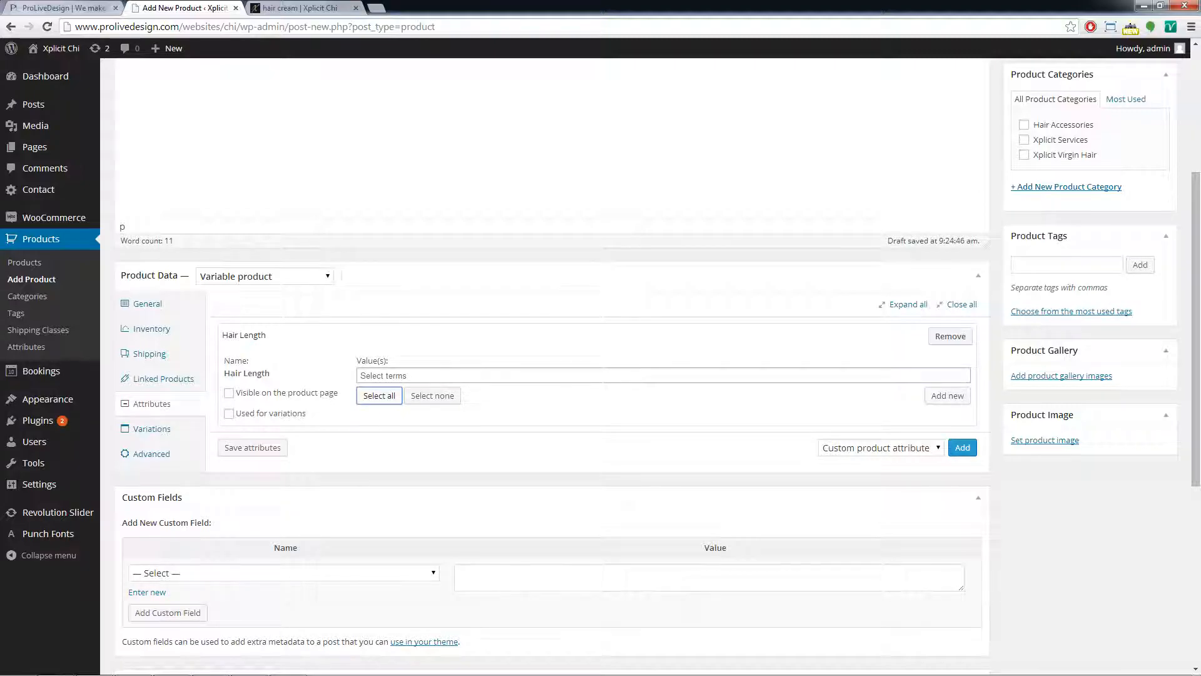
# Set the Hair Length attribute's values to 26 and 28 and save it as used for variations.
pyautogui.click(379, 375)
pyautogui.click(403, 421)
pyautogui.click(413, 377)
pyautogui.click(397, 441)
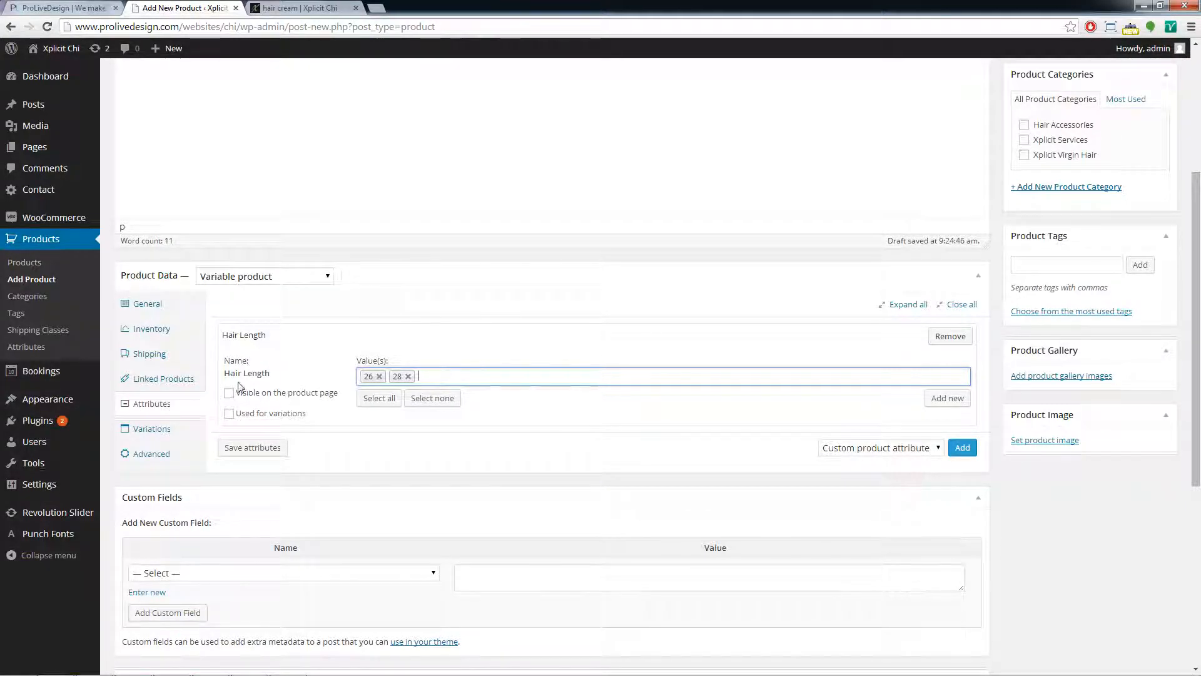
pyautogui.click(230, 414)
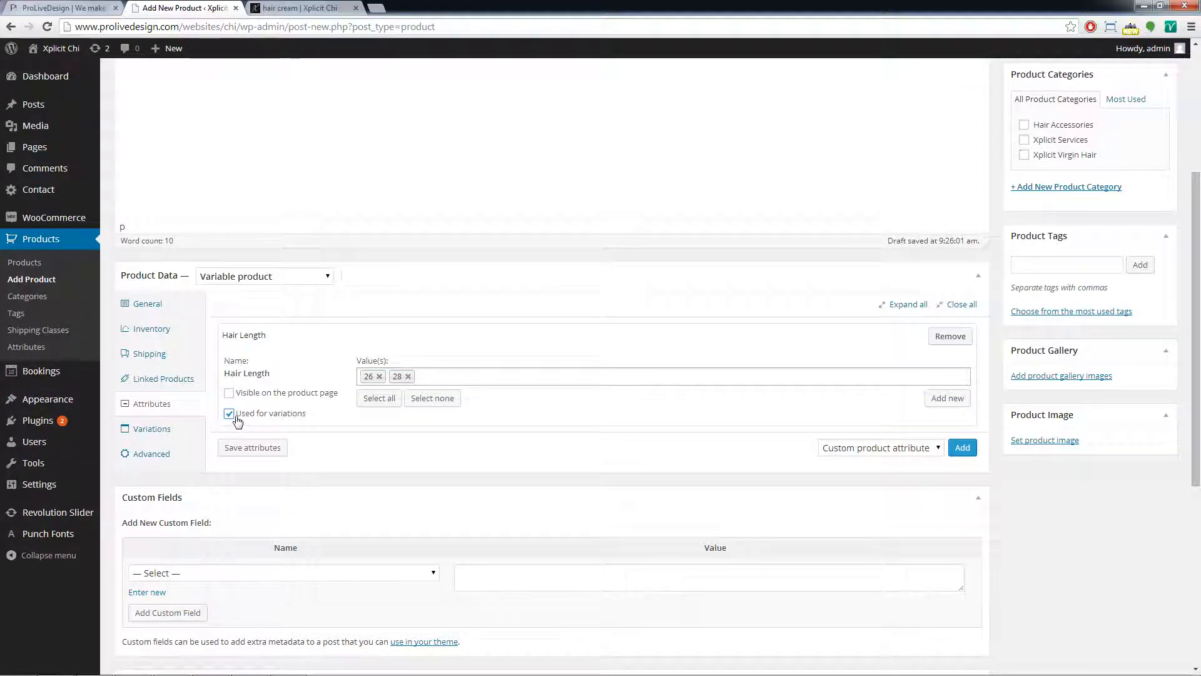
pyautogui.click(245, 453)
# Generate the product's variations for all Hair Length values by linking all variations.
pyautogui.click(154, 430)
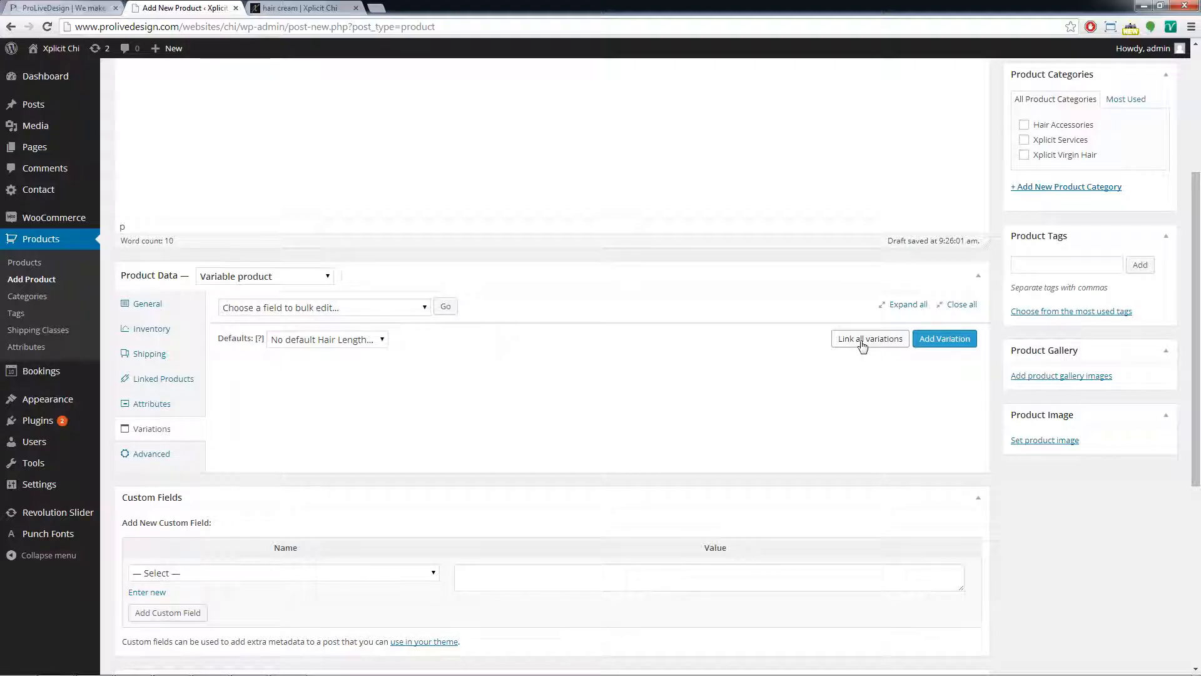
pyautogui.click(861, 343)
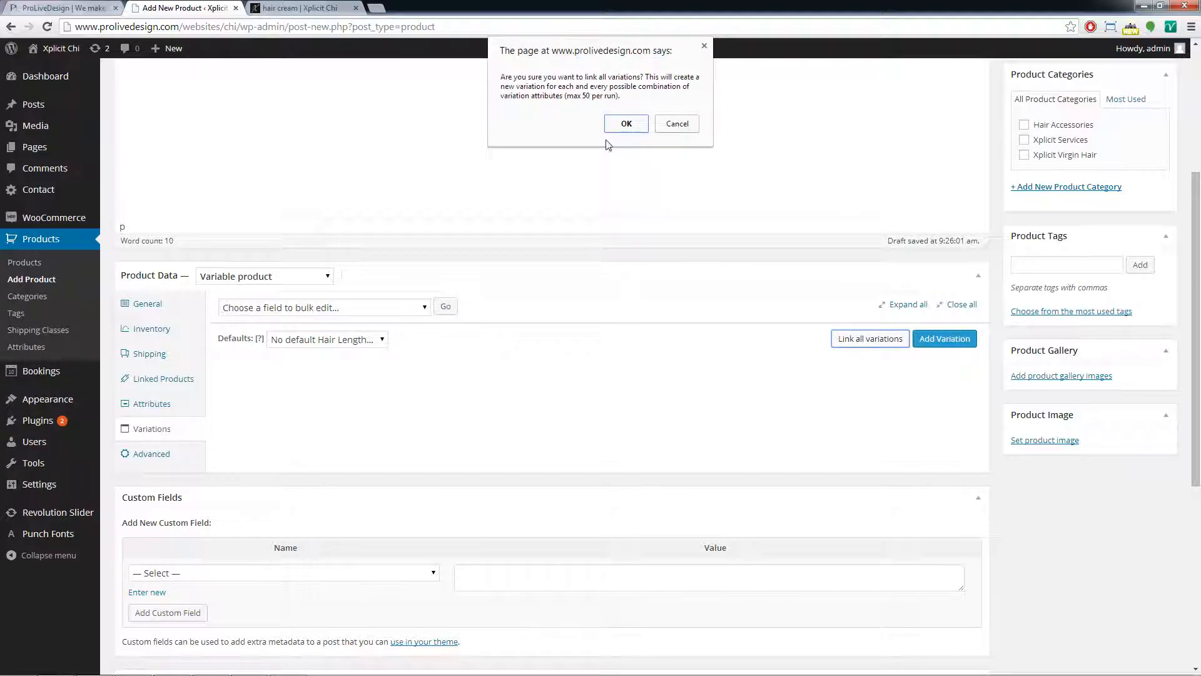
pyautogui.click(615, 125)
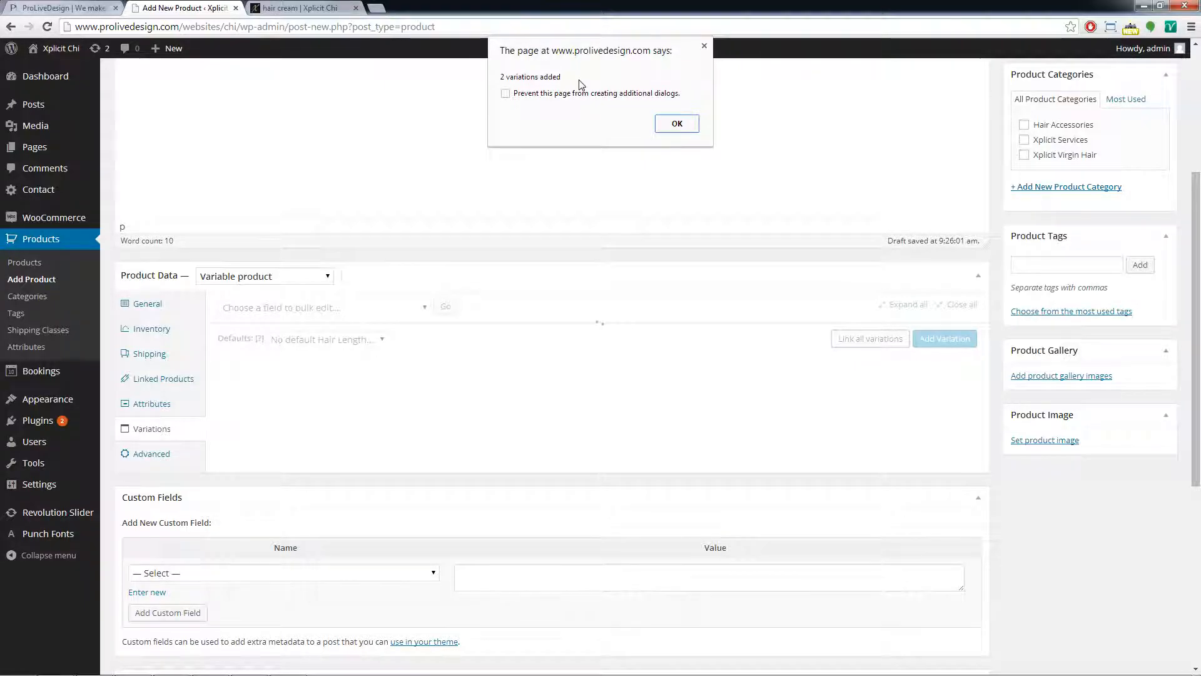
pyautogui.click(676, 124)
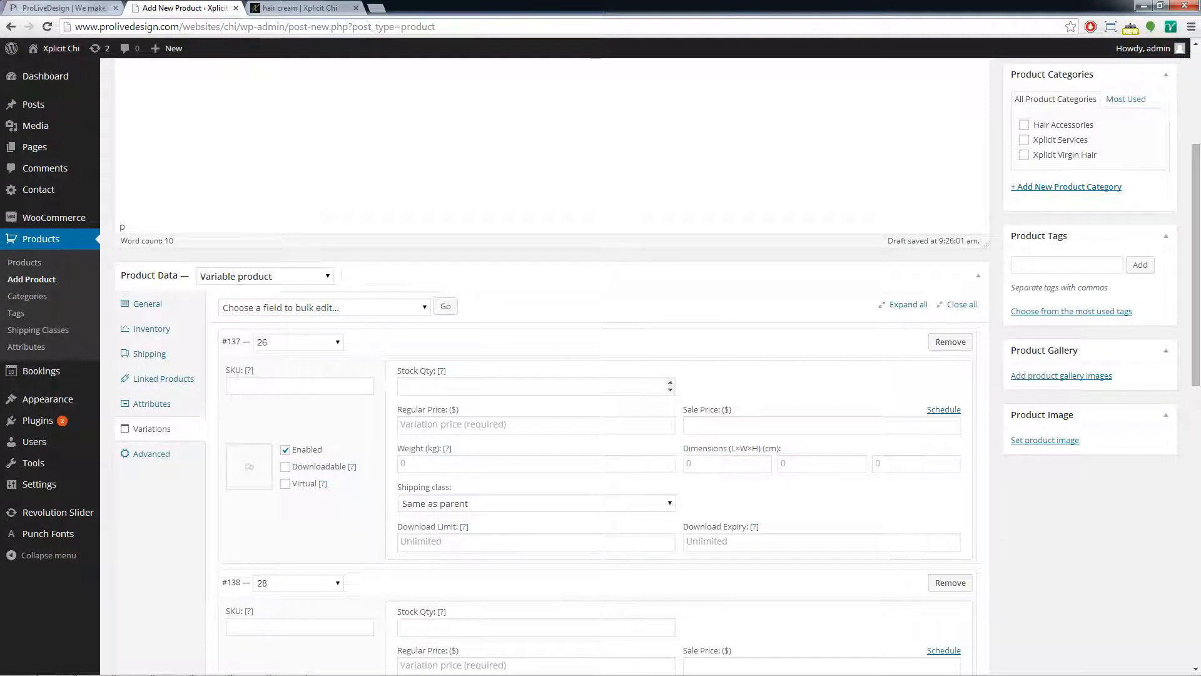
# Set the regular price to 60 for the 26 variation and 80 for the 28 variation.
pyautogui.scroll(-3, 480, 382)
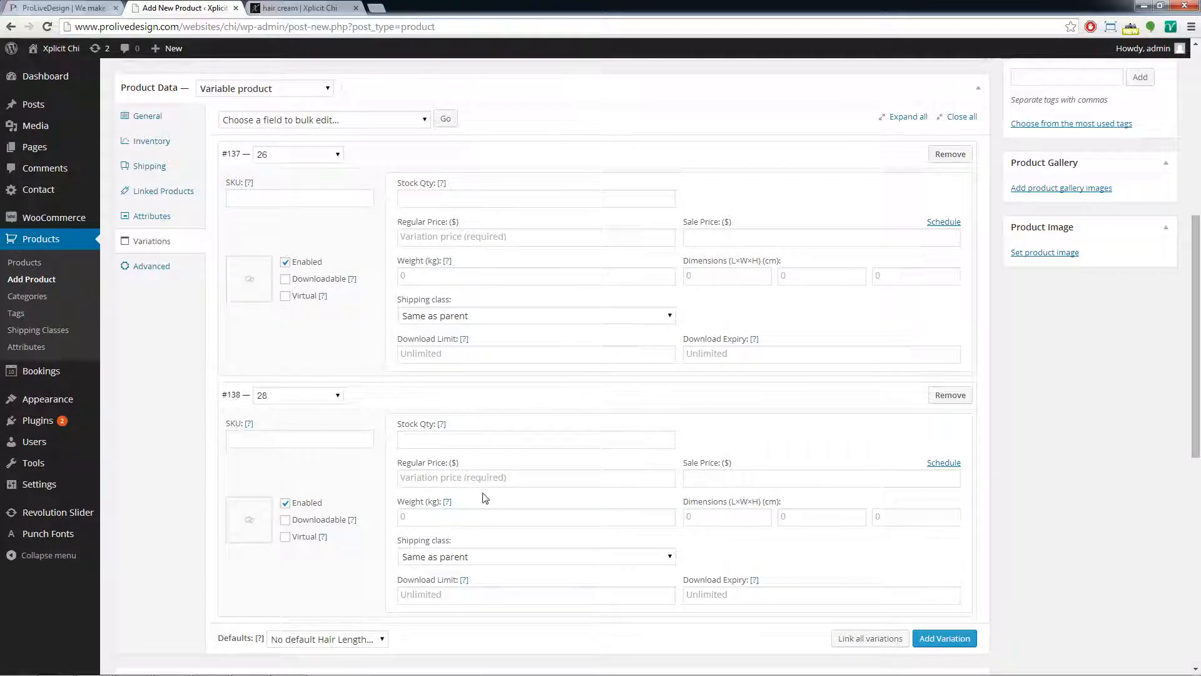
pyautogui.click(453, 237)
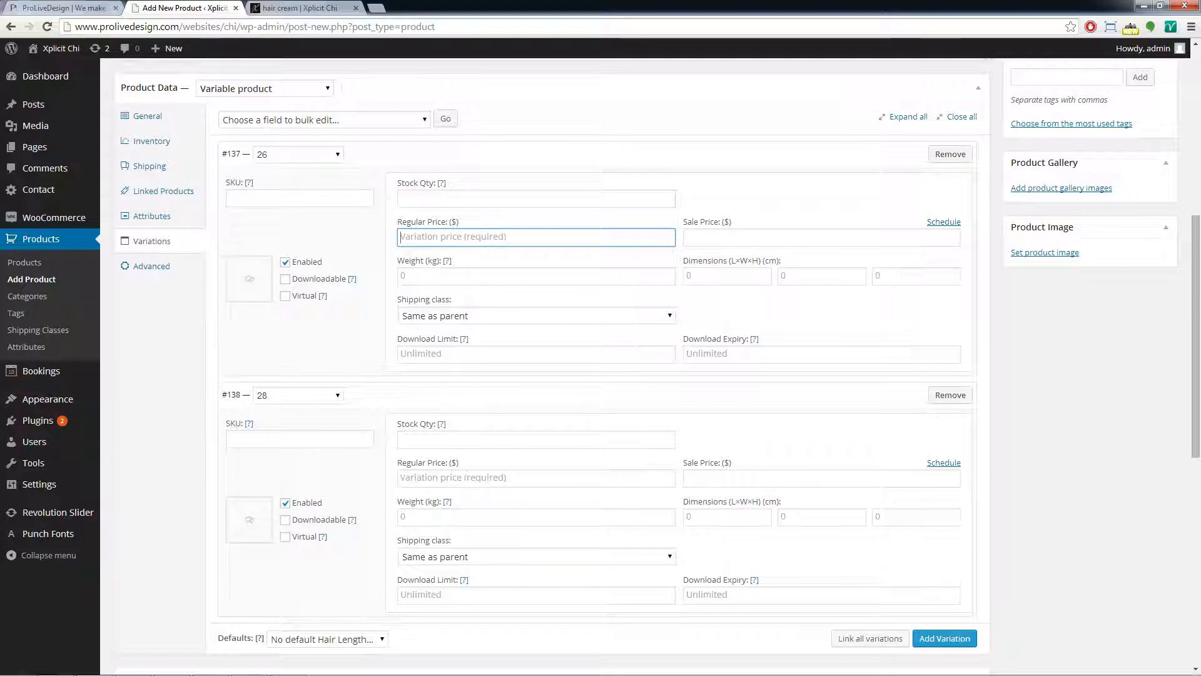
pyautogui.press('Down')
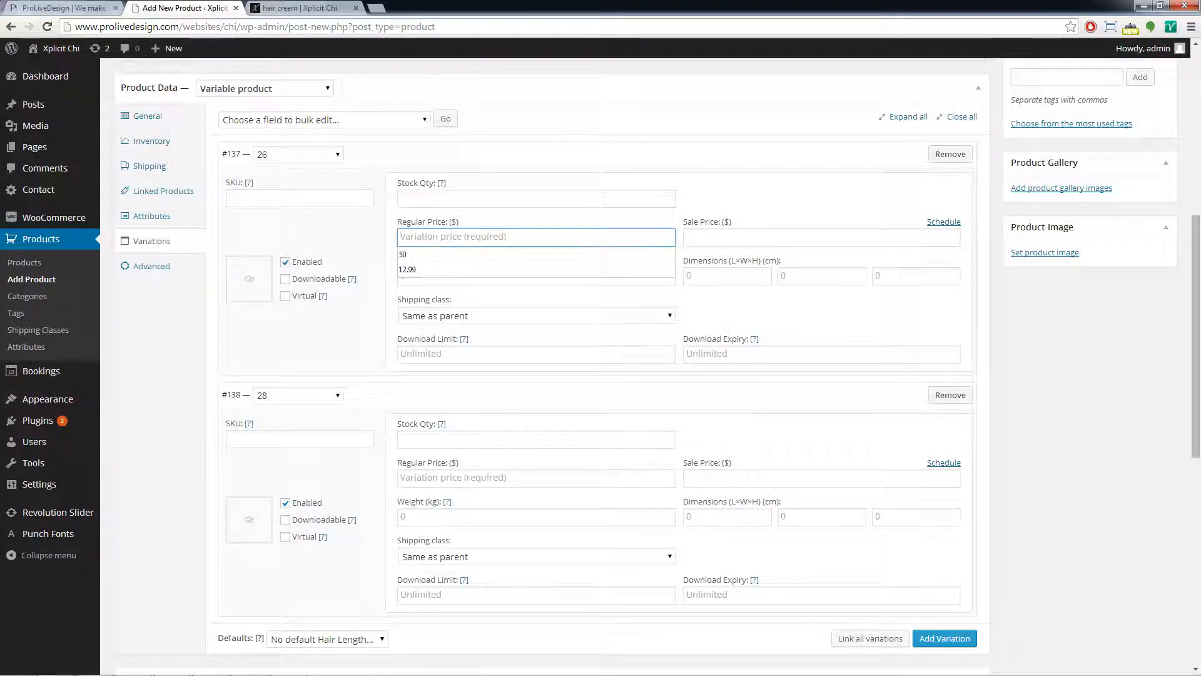
pyautogui.write('60')
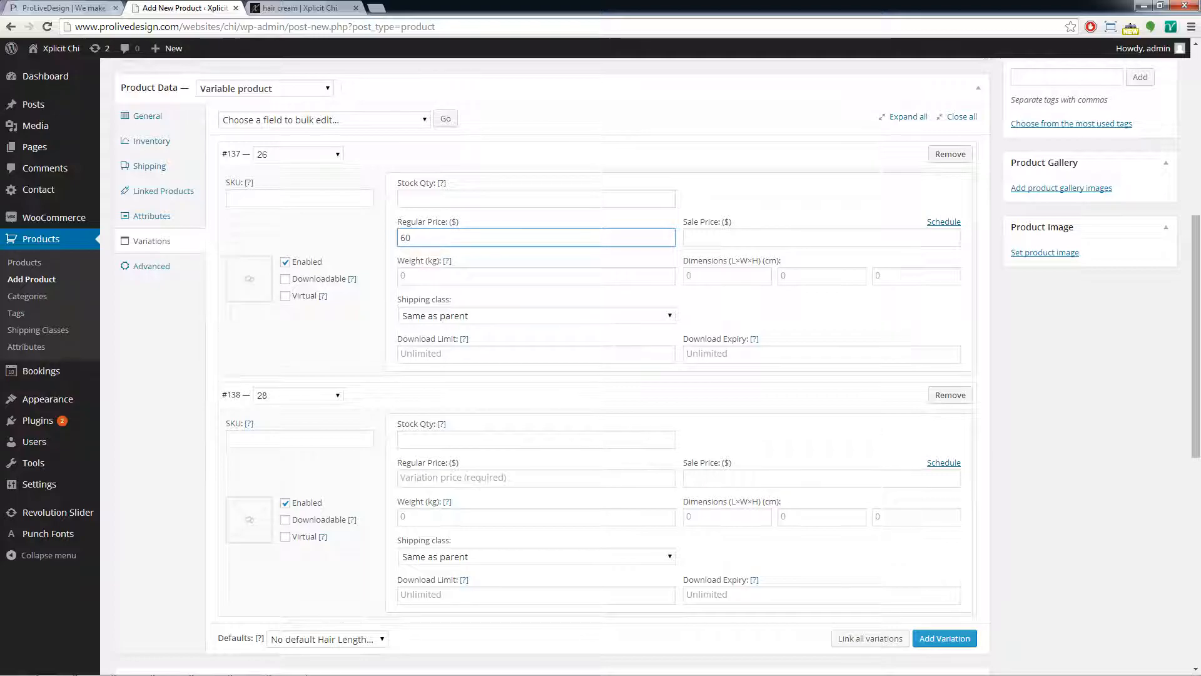
pyautogui.click(458, 478)
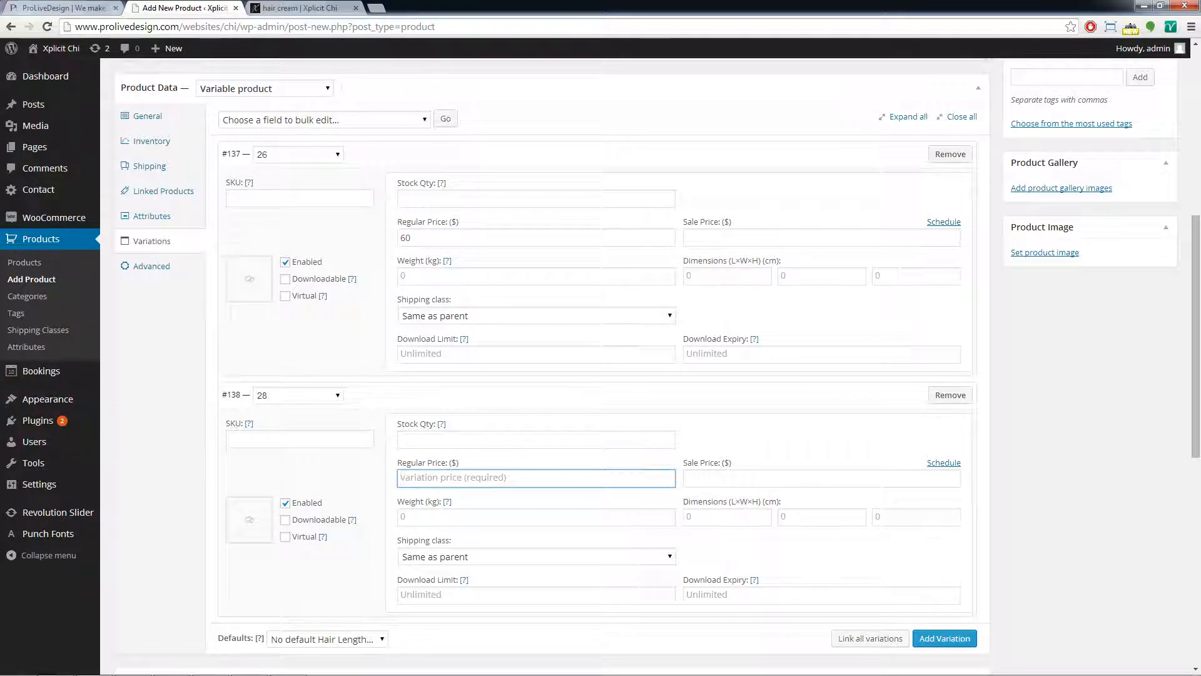
pyautogui.write('80')
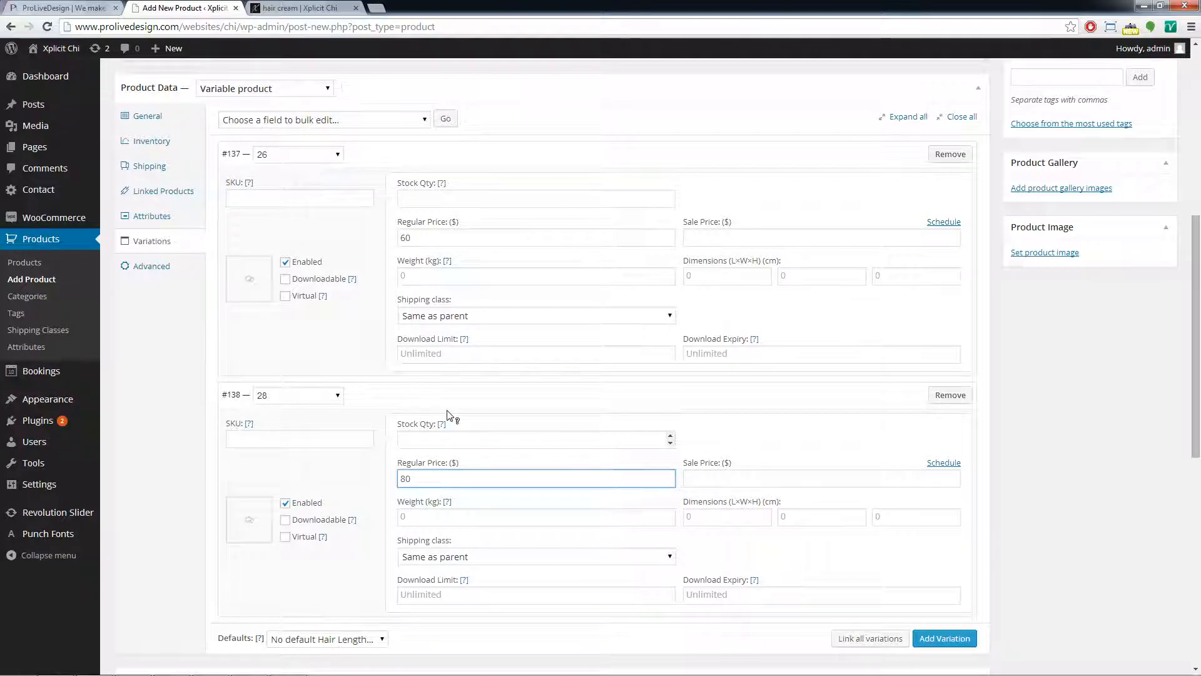
# Set the stock quantity to 5 for the 26 variation and 11 for the 28 variation.
pyautogui.click(536, 198)
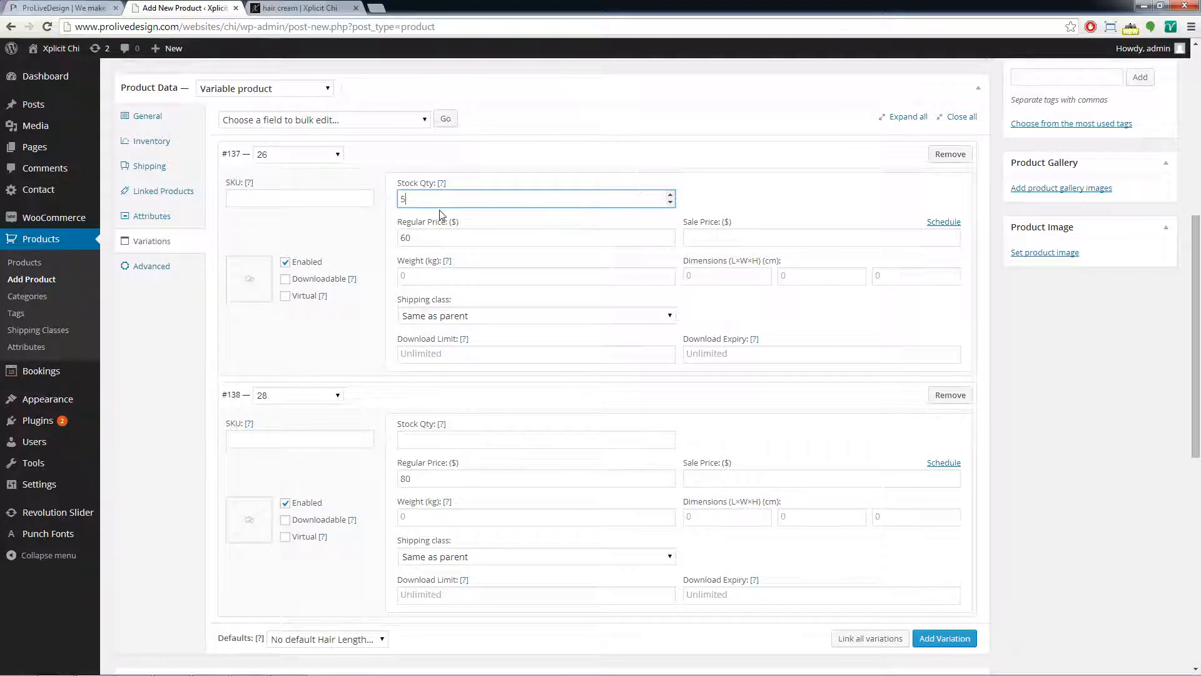
pyautogui.click(448, 439)
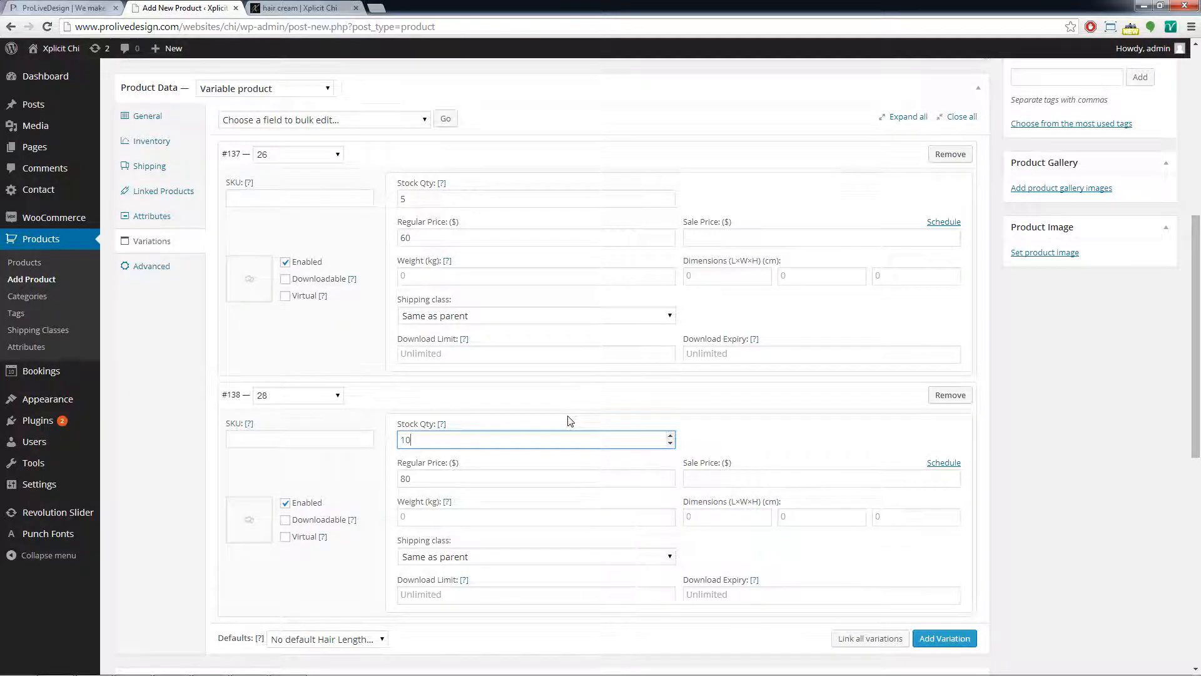
pyautogui.scroll(-1, 570, 421)
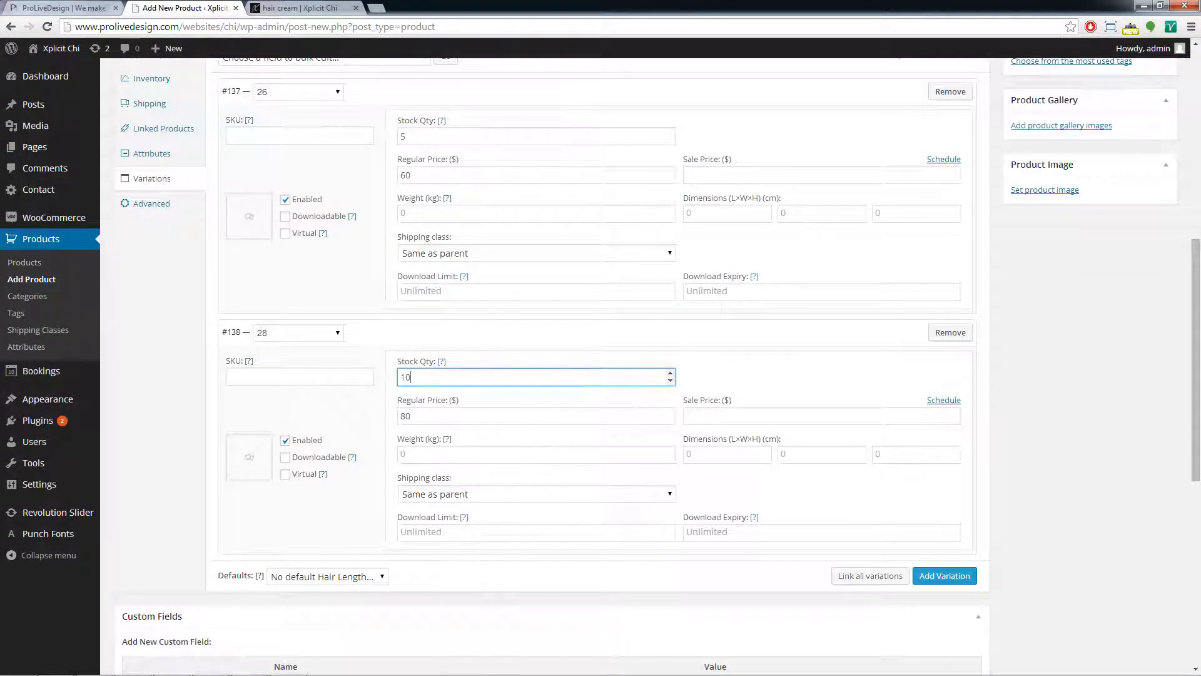
pyautogui.scroll(-2, 571, 438)
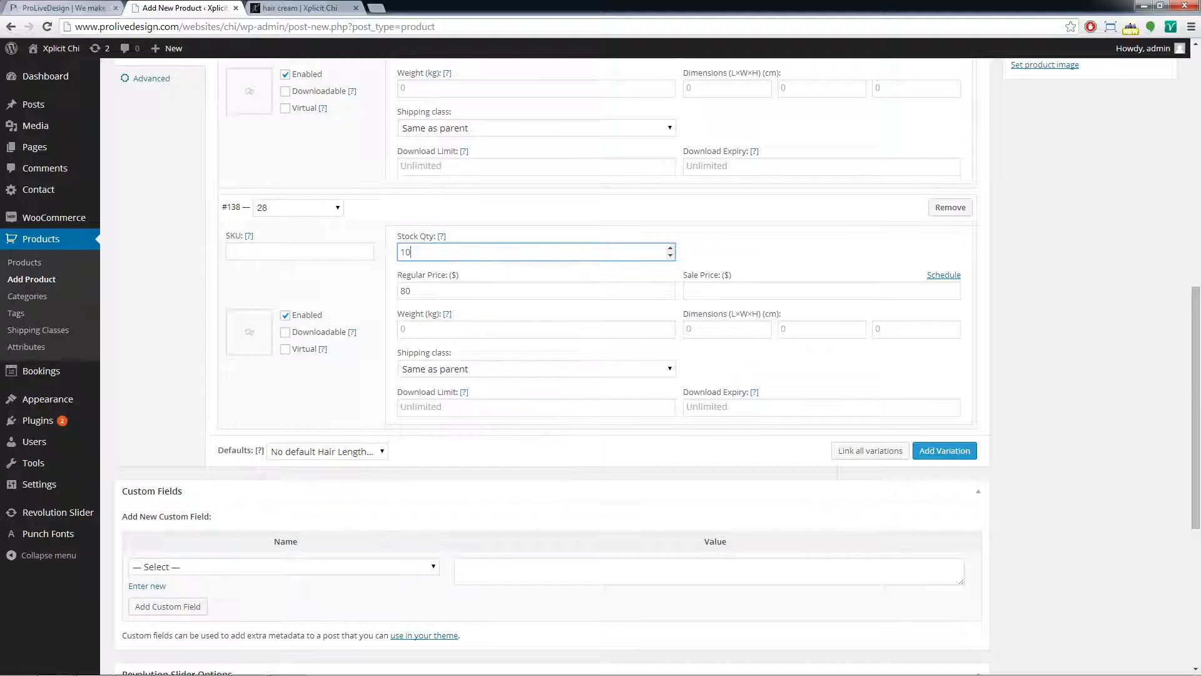
pyautogui.scroll(2, 518, 319)
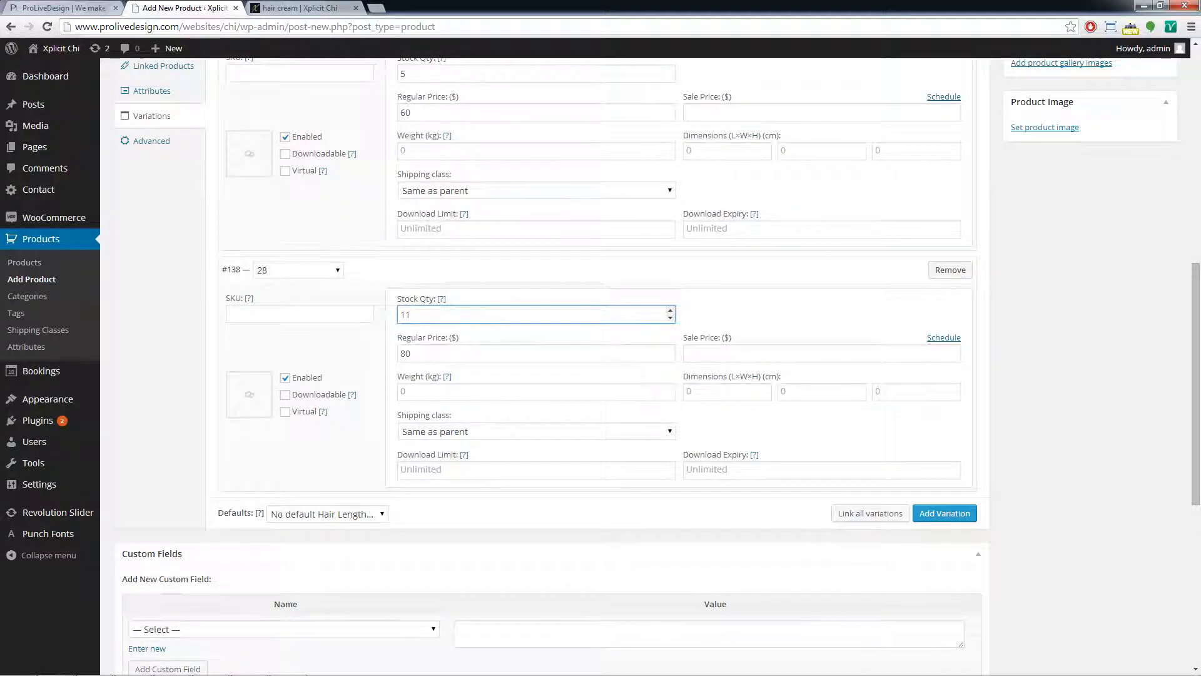
pyautogui.click(782, 354)
# Enter "this is my brazilian line" as the product short description.
pyautogui.scroll(-1, 782, 353)
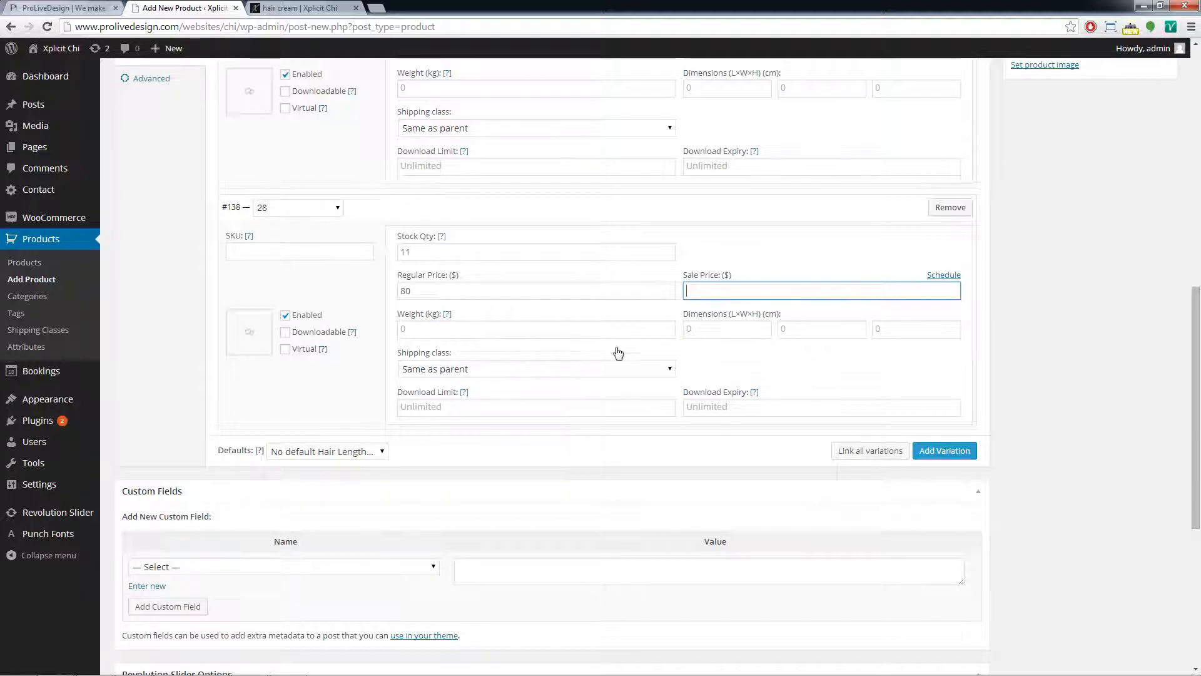
pyautogui.scroll(-1, 630, 344)
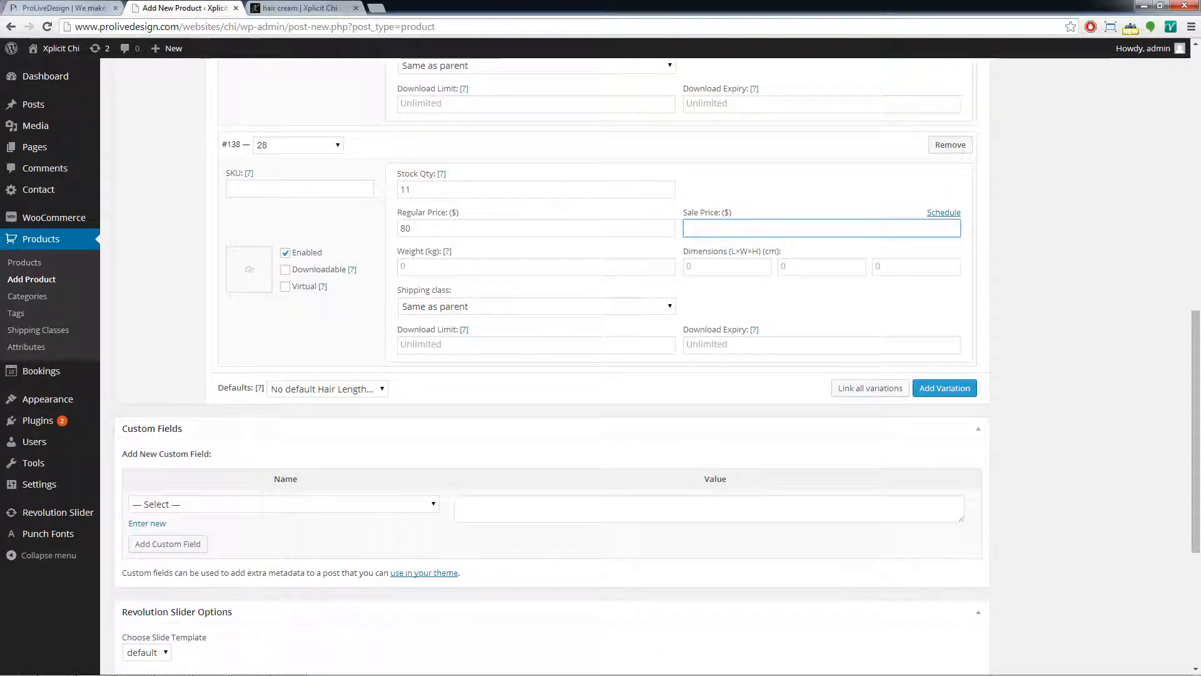
pyautogui.scroll(-5, 548, 316)
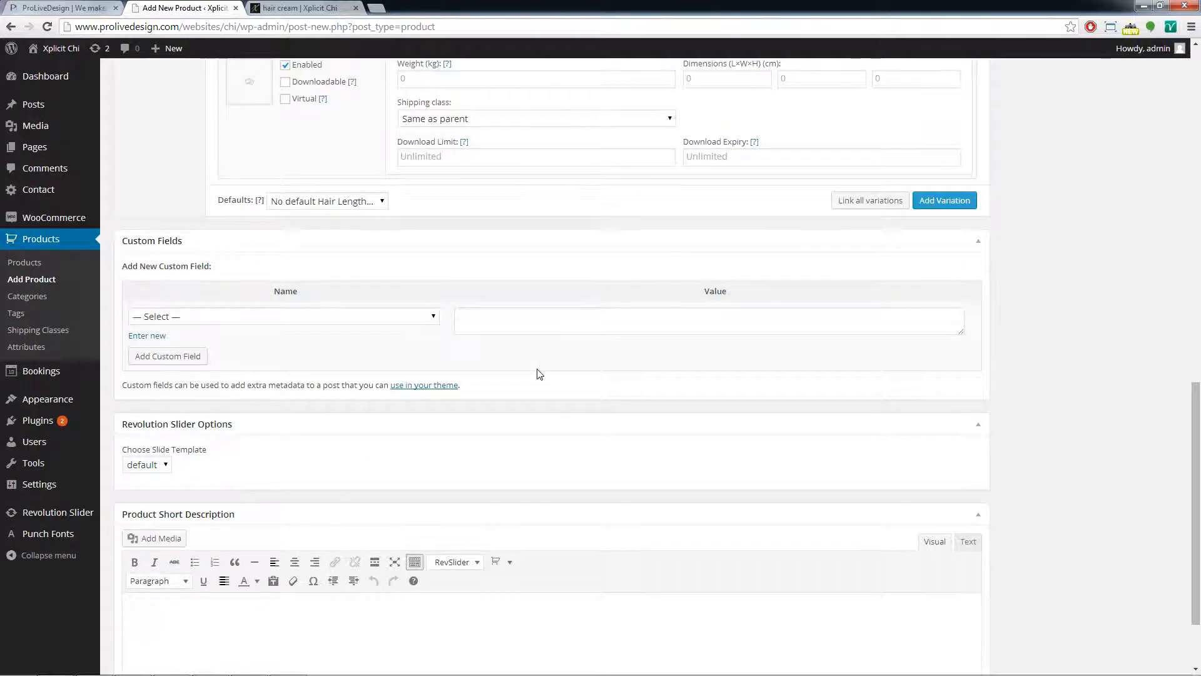
pyautogui.click(391, 521)
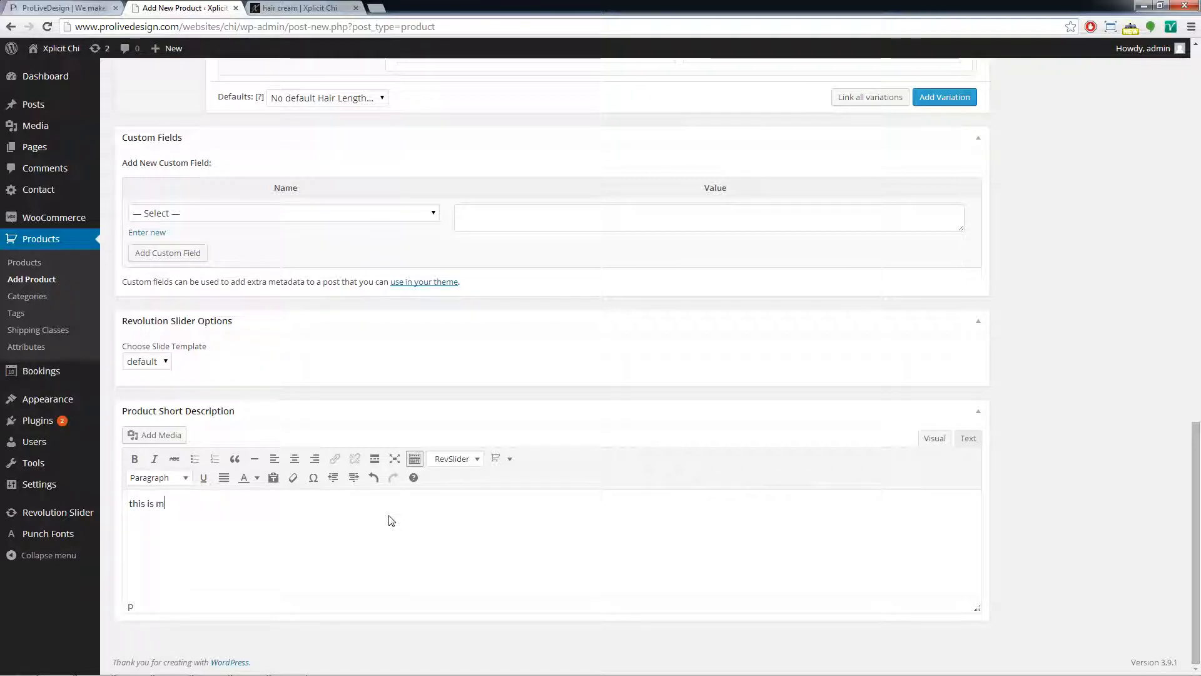
pyautogui.write('this is my brazilia')
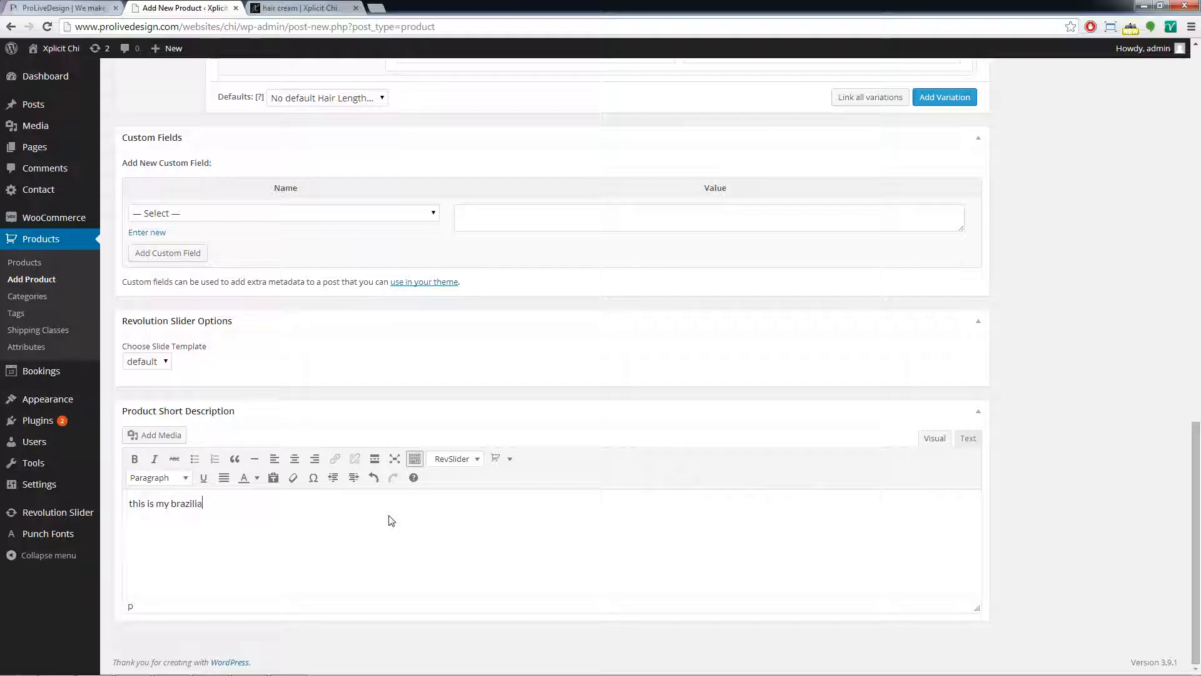
pyautogui.write('n line')
# Set curly-hair-bundle.jpg from the media library as the product image.
pyautogui.scroll(10, 495, 479)
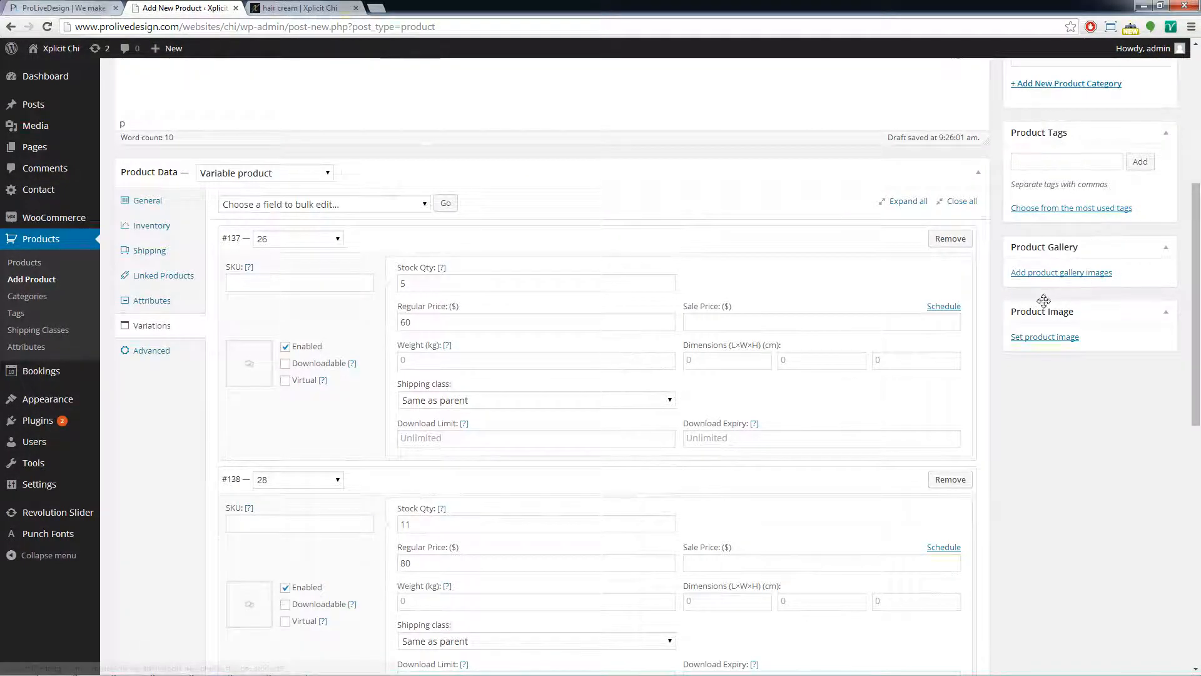
pyautogui.click(1060, 337)
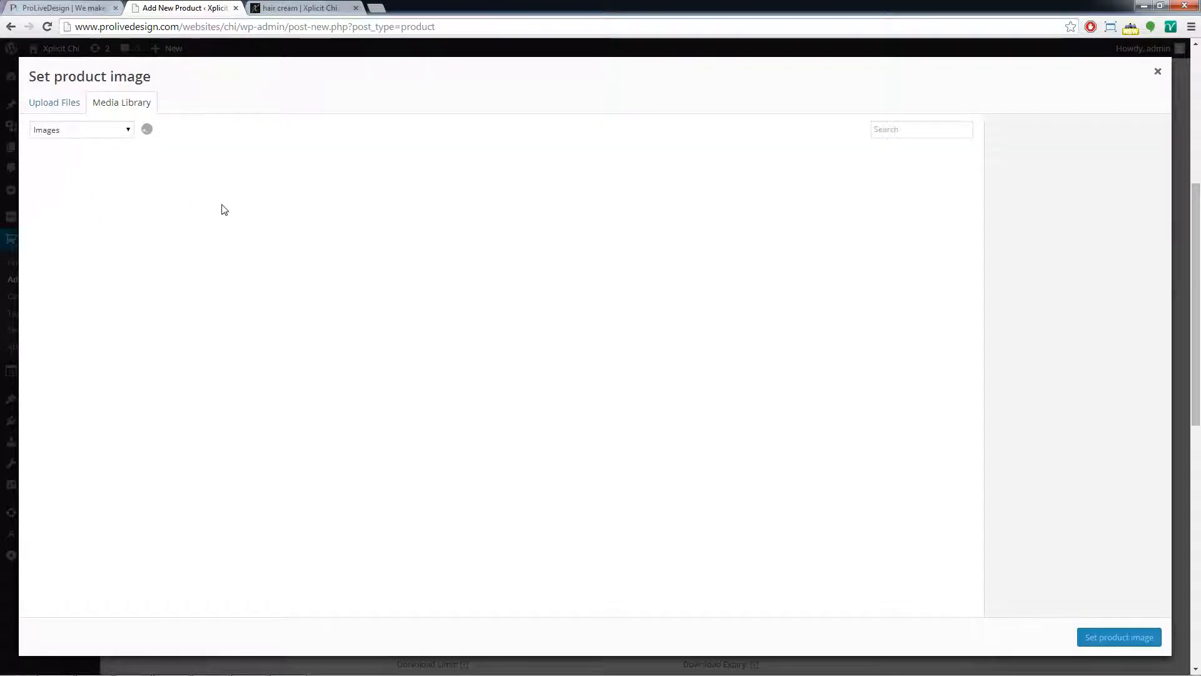
pyautogui.click(419, 193)
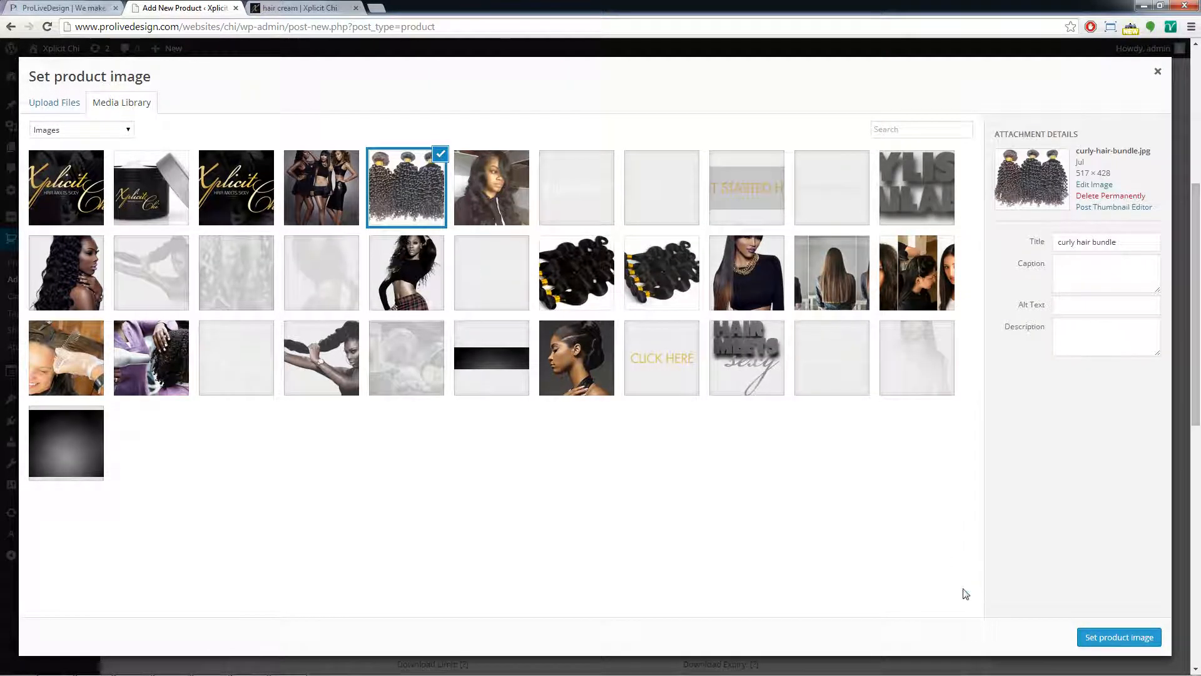
pyautogui.click(1125, 639)
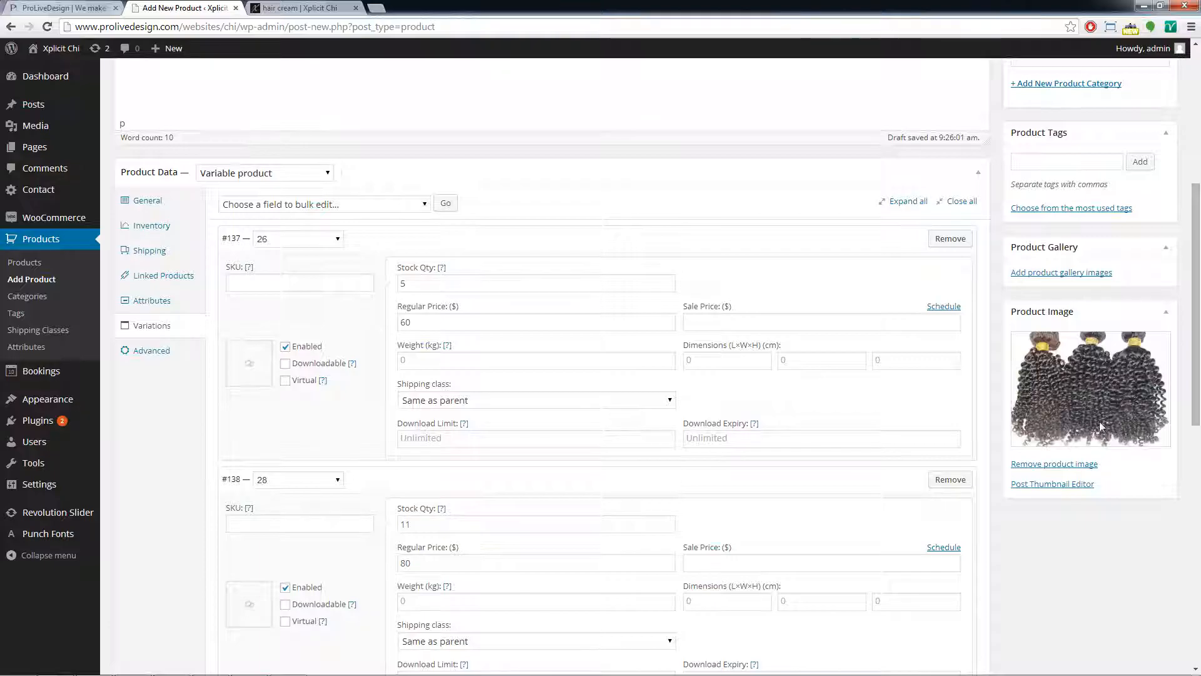
# Add IMG_5437.jpg and girl.png from the media library to the product gallery.
pyautogui.scroll(3, 1070, 451)
pyautogui.click(1062, 461)
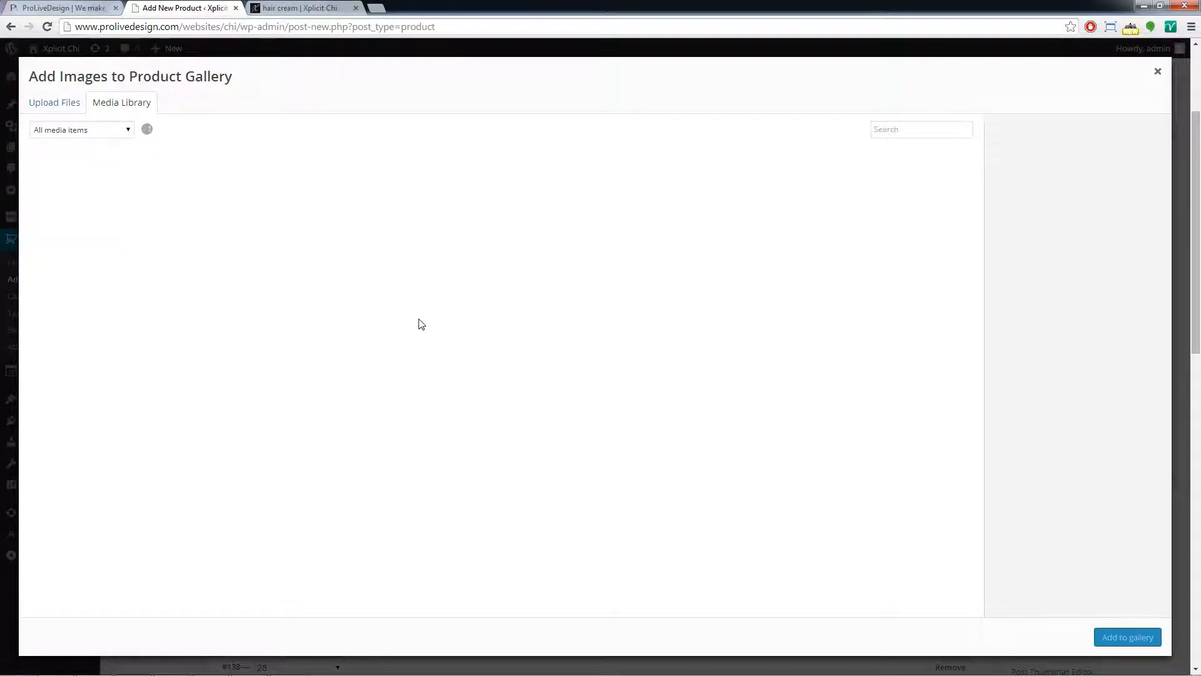
pyautogui.click(320, 170)
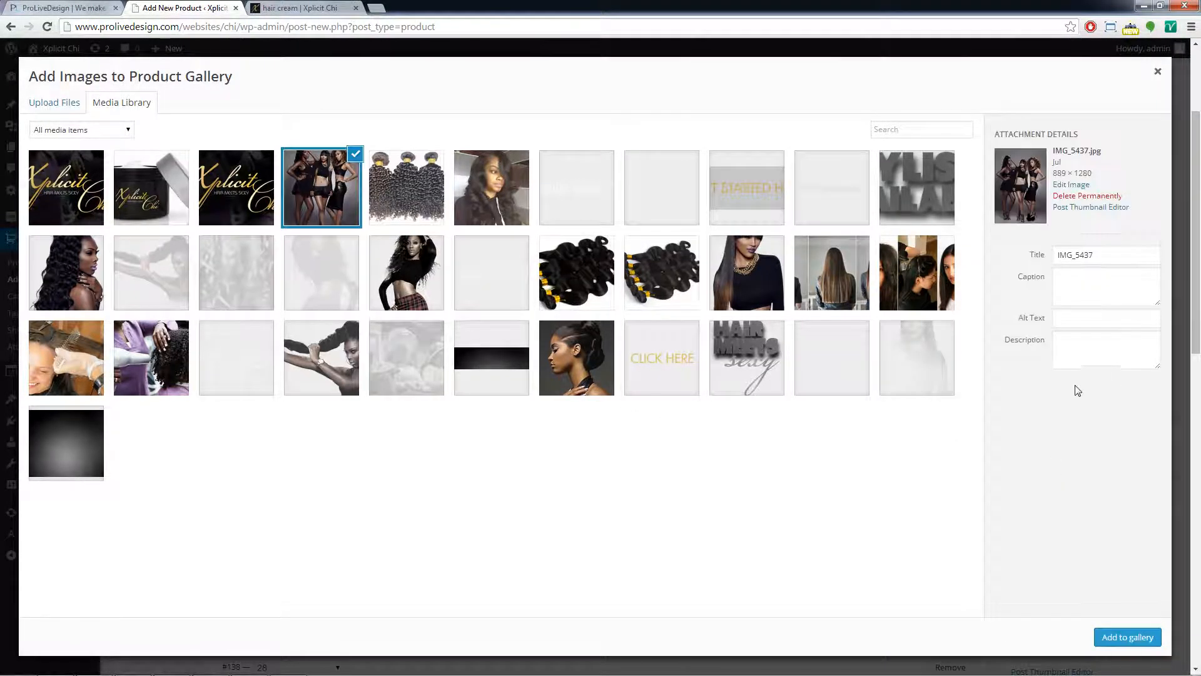
pyautogui.click(1108, 637)
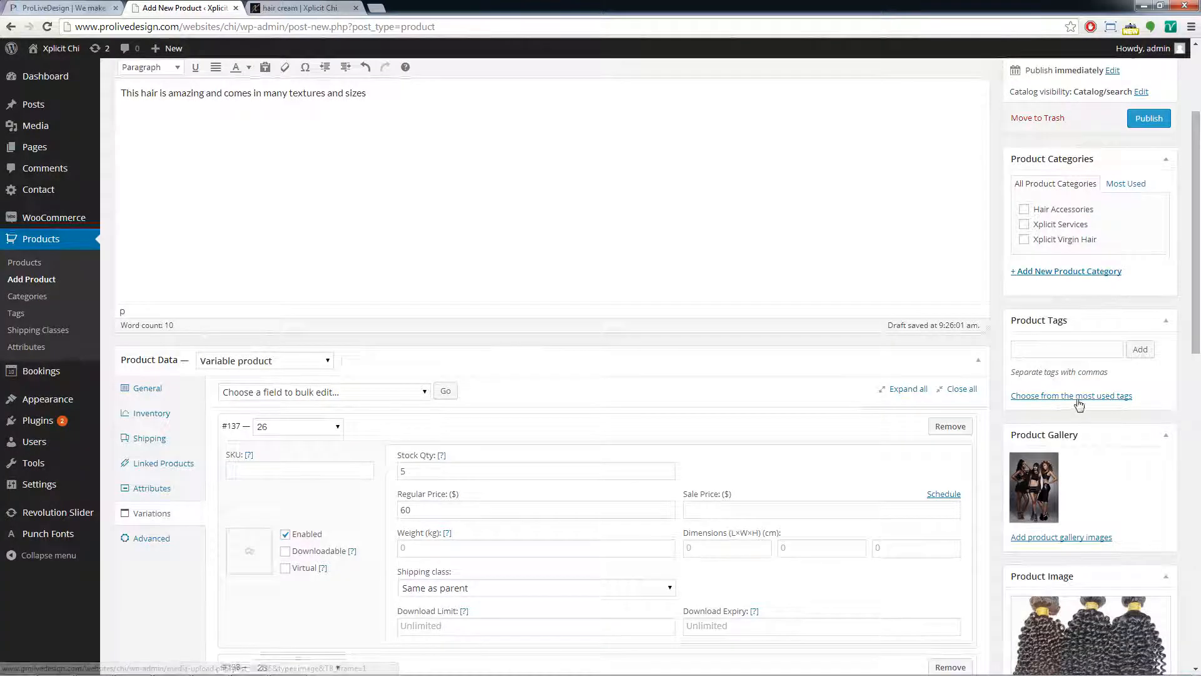
pyautogui.click(1062, 537)
pyautogui.click(416, 279)
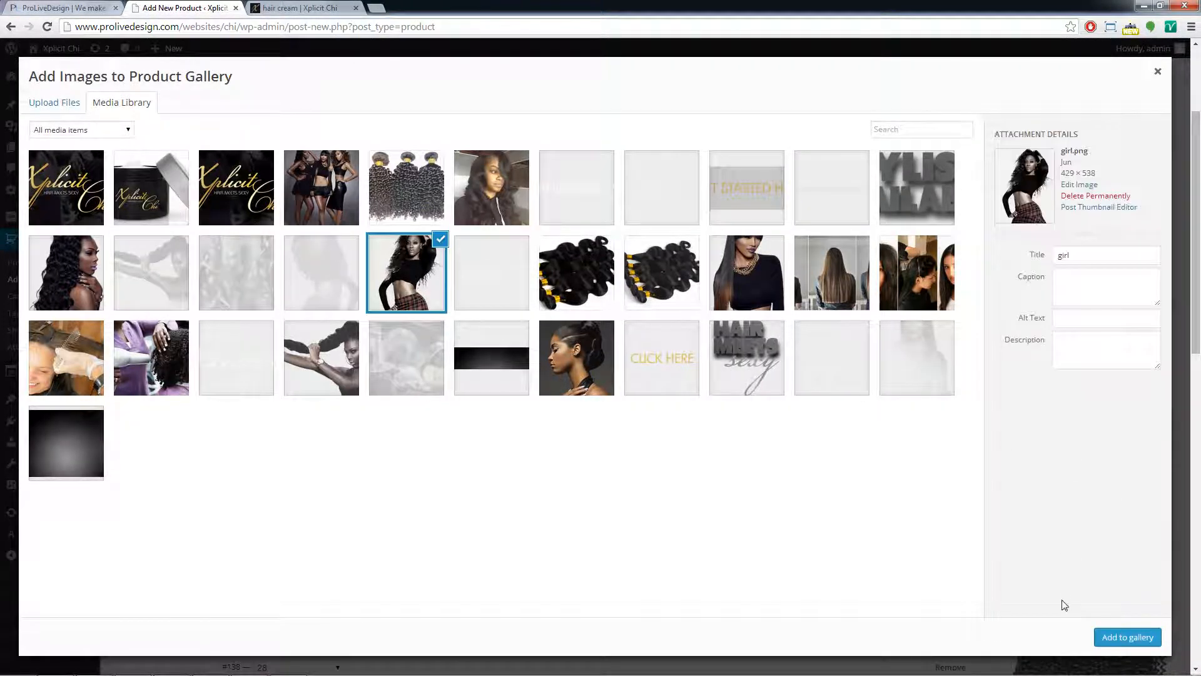
pyautogui.click(1112, 636)
# Assign the Brazilian hair product to the Xplicit Virgin Hair category and publish it.
pyautogui.scroll(3, 1076, 500)
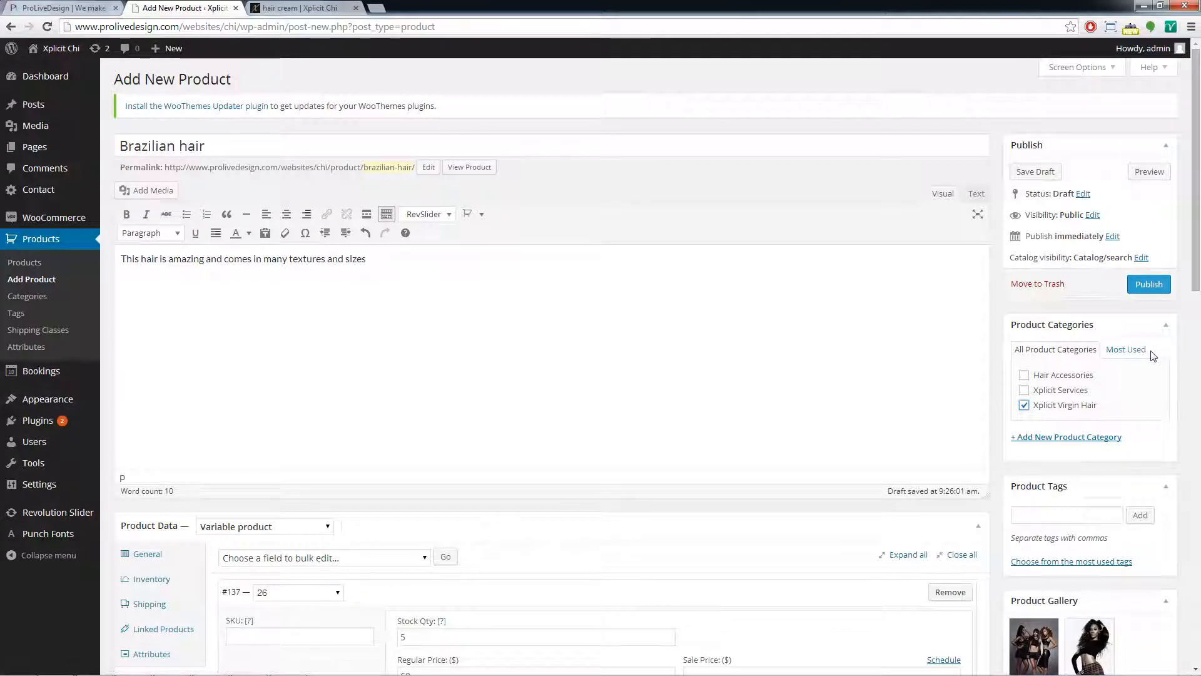
pyautogui.click(1151, 285)
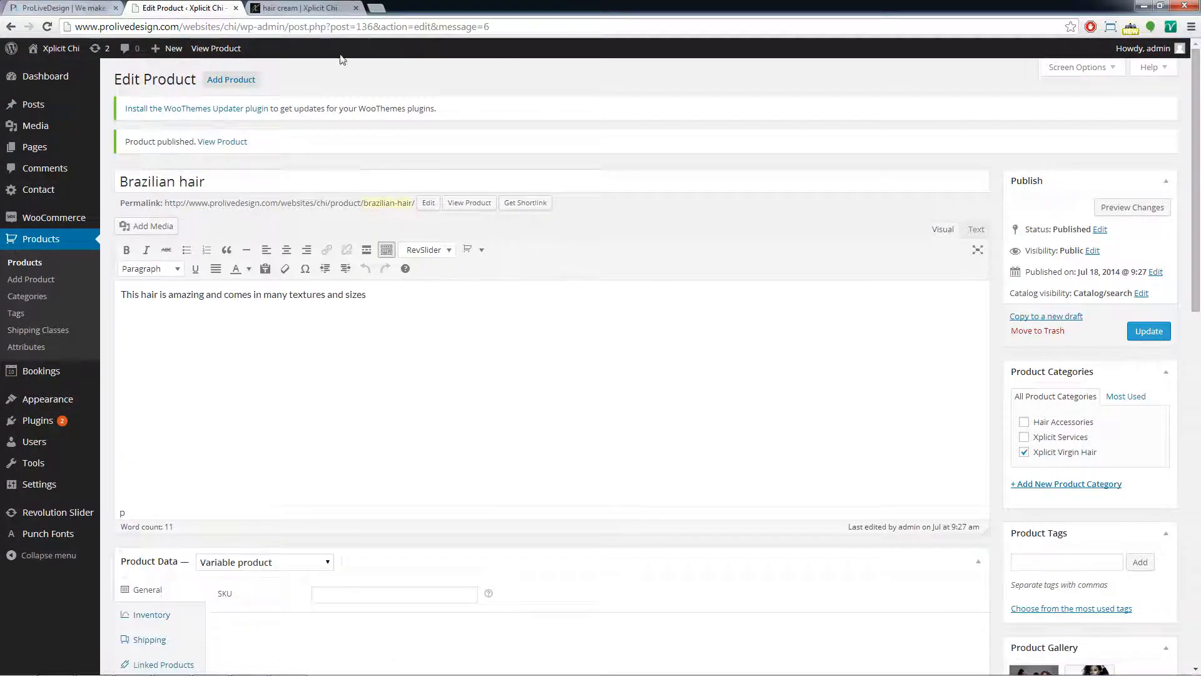
# Open the storefront's Shop & Services page and check the product listing for the Brazilian hair.
pyautogui.hotkey('ctrl', 'Tab')
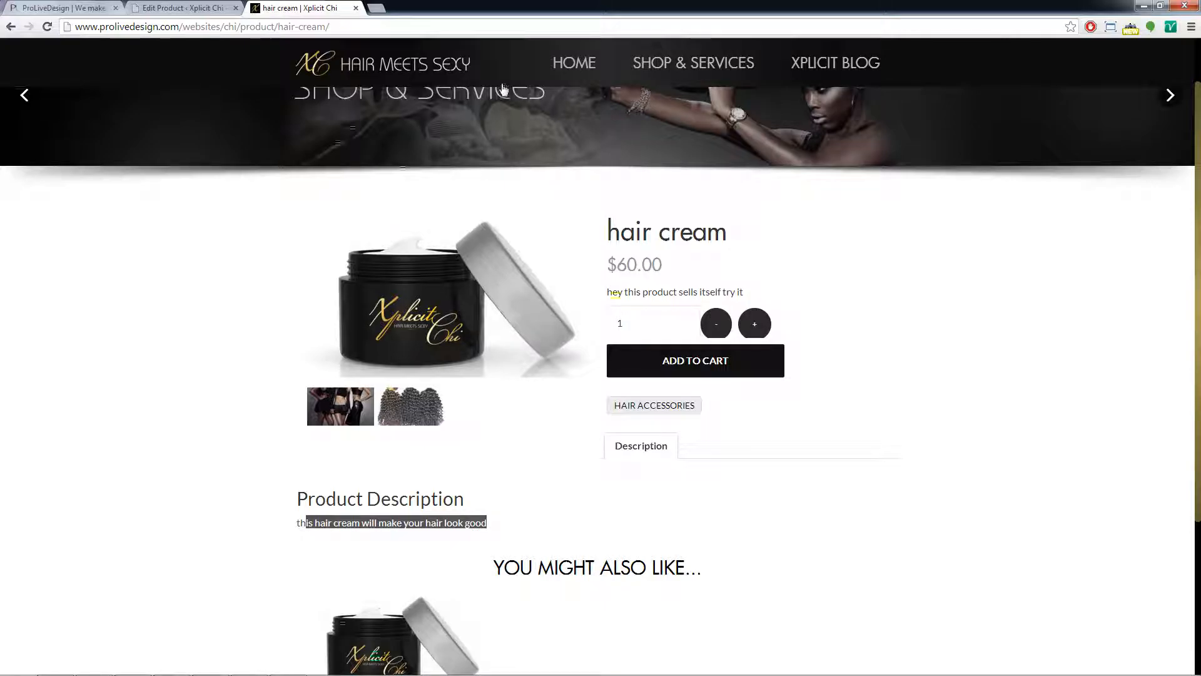
pyautogui.click(697, 63)
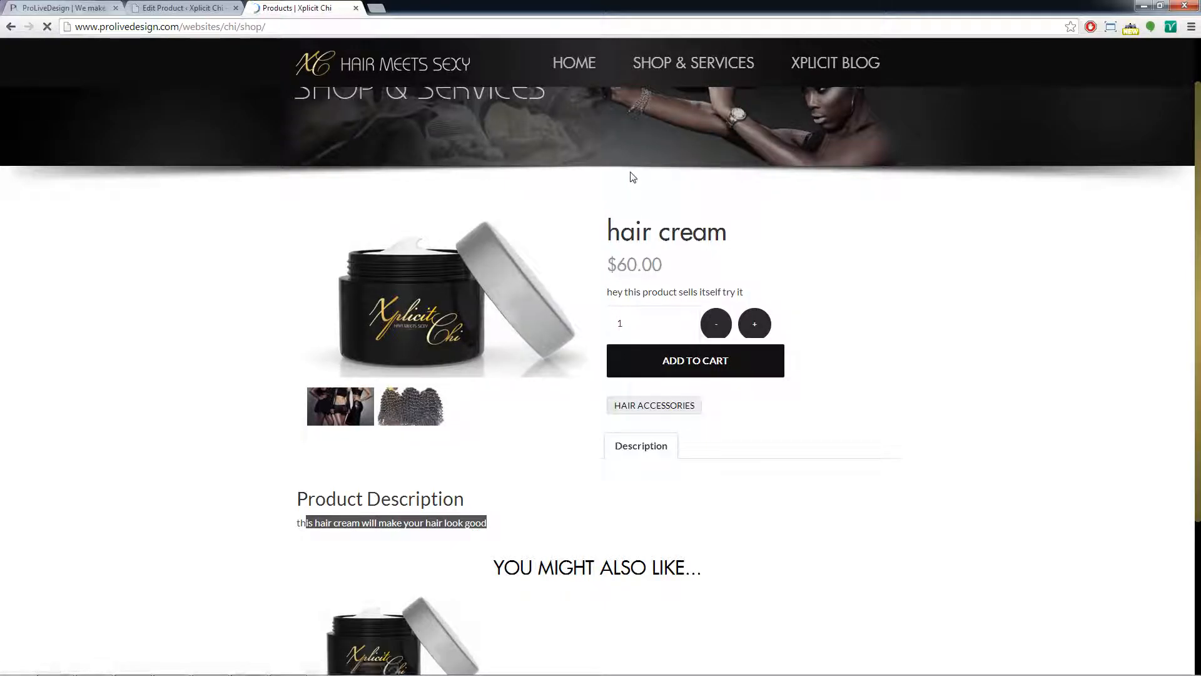
pyautogui.scroll(-2, 412, 246)
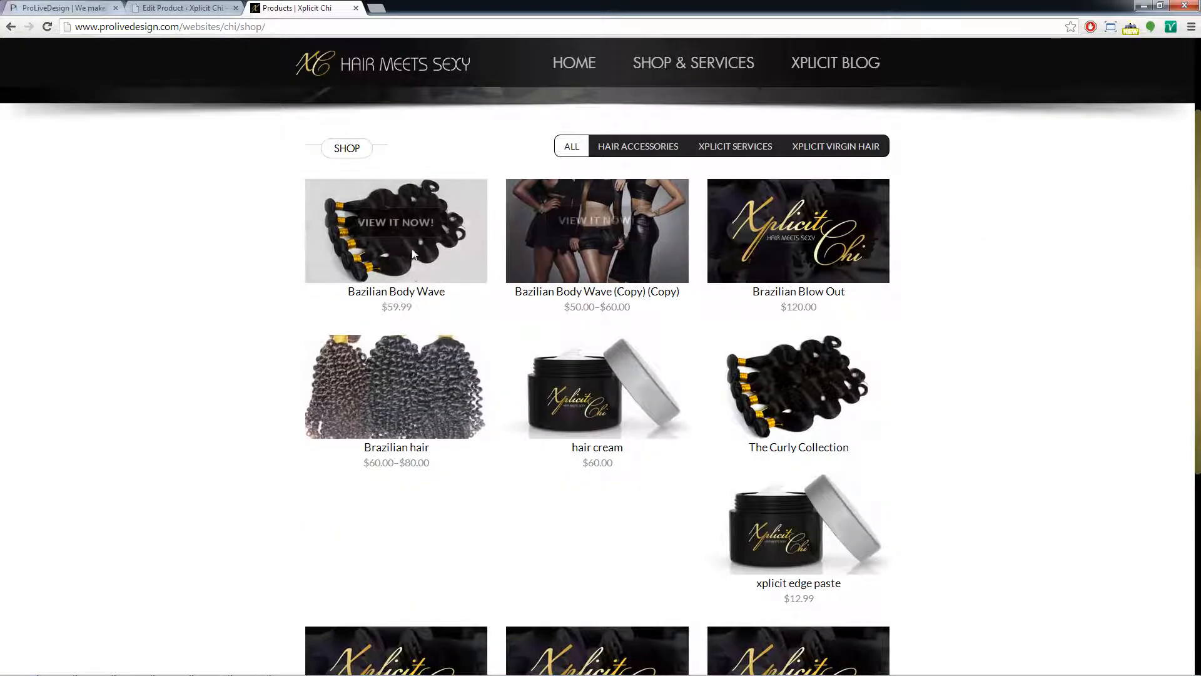
# Open the Brazilian hair product page from the shop listing and review its images, short description and product description.
pyautogui.scroll(-3, 412, 246)
pyautogui.click(425, 200)
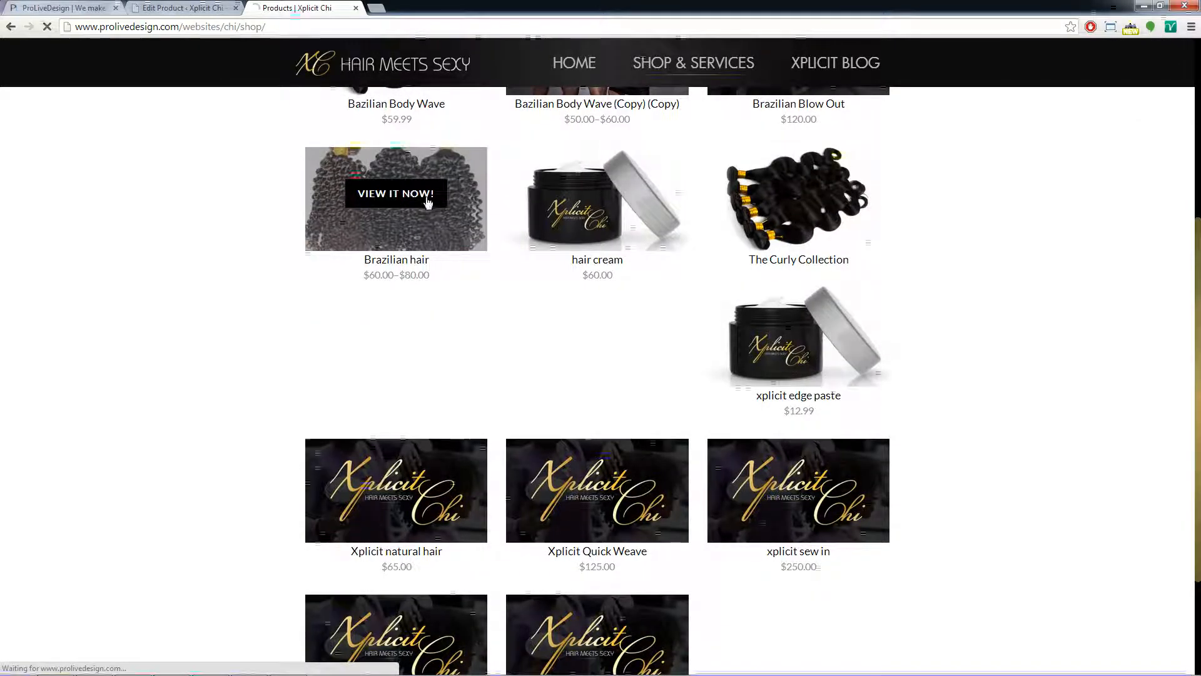
pyautogui.scroll(-4, 772, 272)
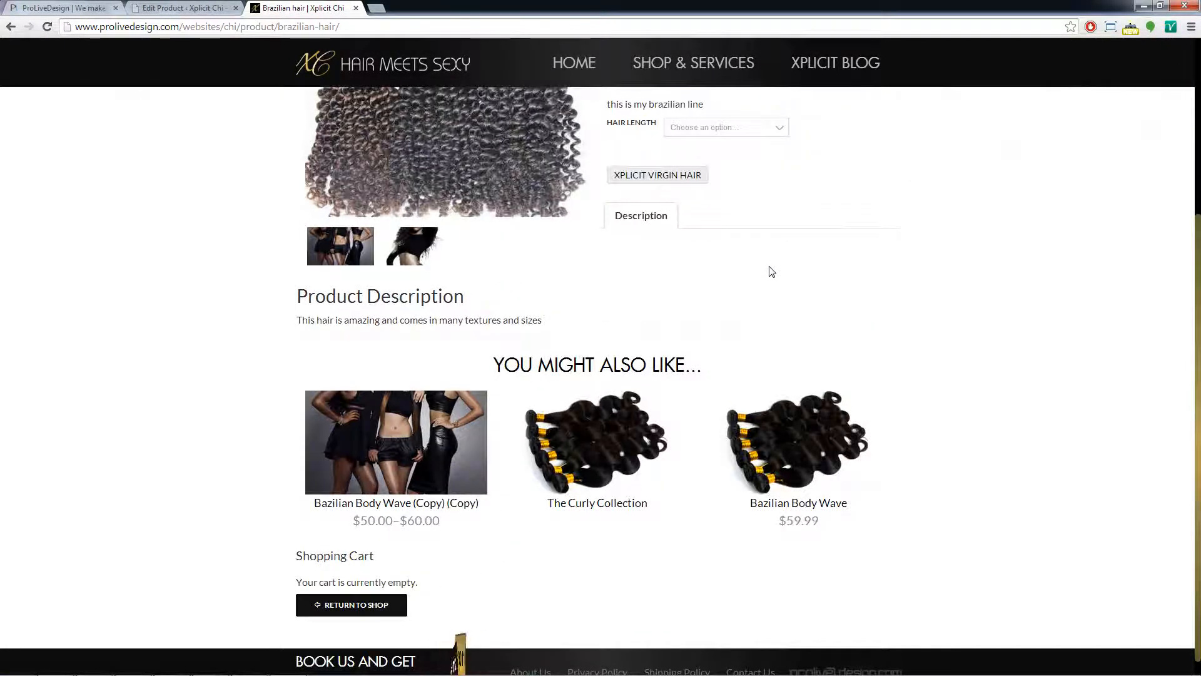
pyautogui.scroll(2, 771, 272)
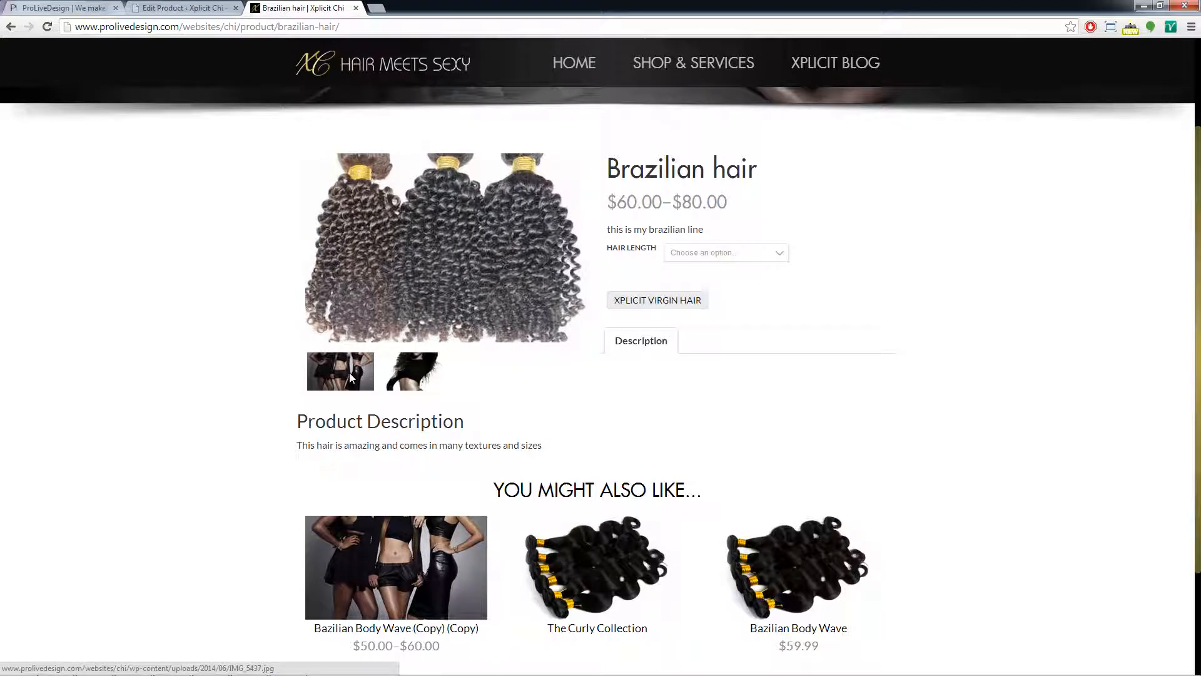
pyautogui.moveTo(655, 229); pyautogui.dragTo(702, 242)
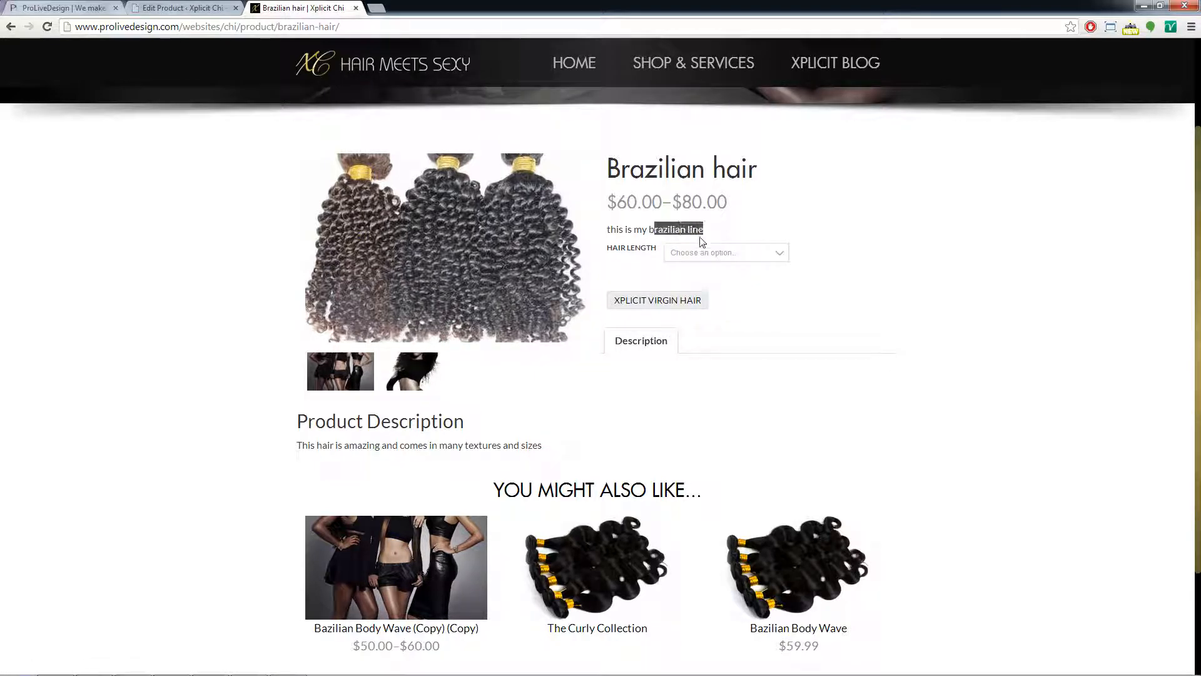
pyautogui.moveTo(319, 442); pyautogui.dragTo(572, 439)
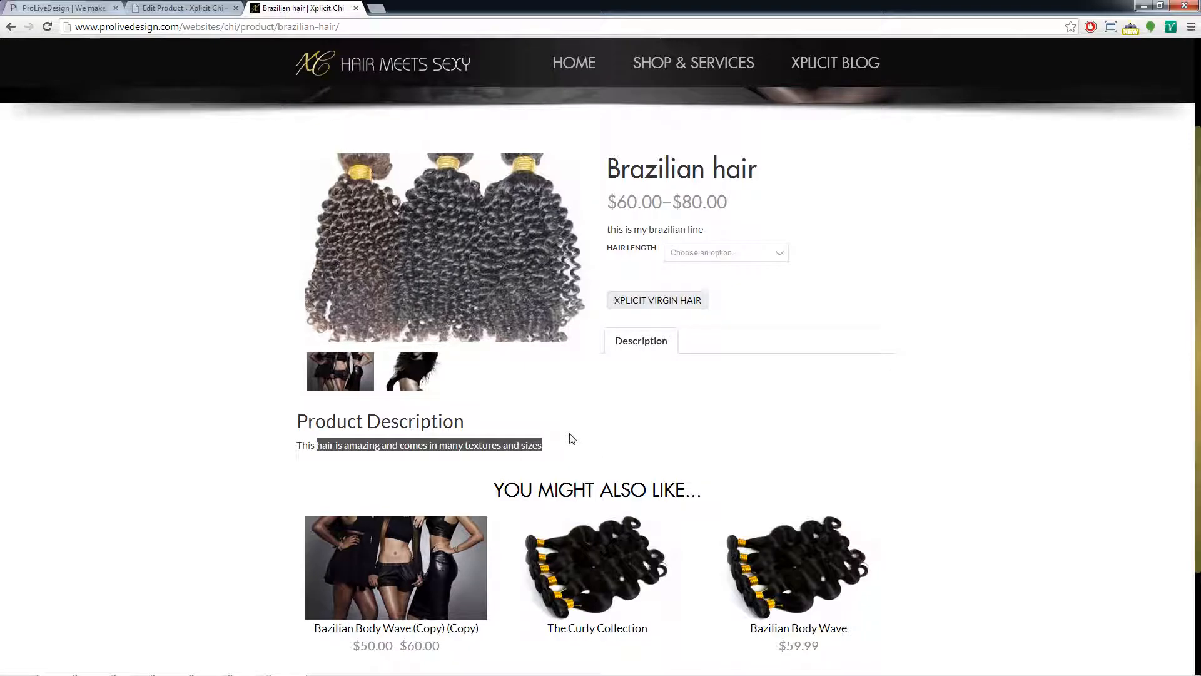
# Choose hair length 26, add the Brazilian hair to the cart, and review the shopping cart and checkout form.
pyautogui.click(732, 257)
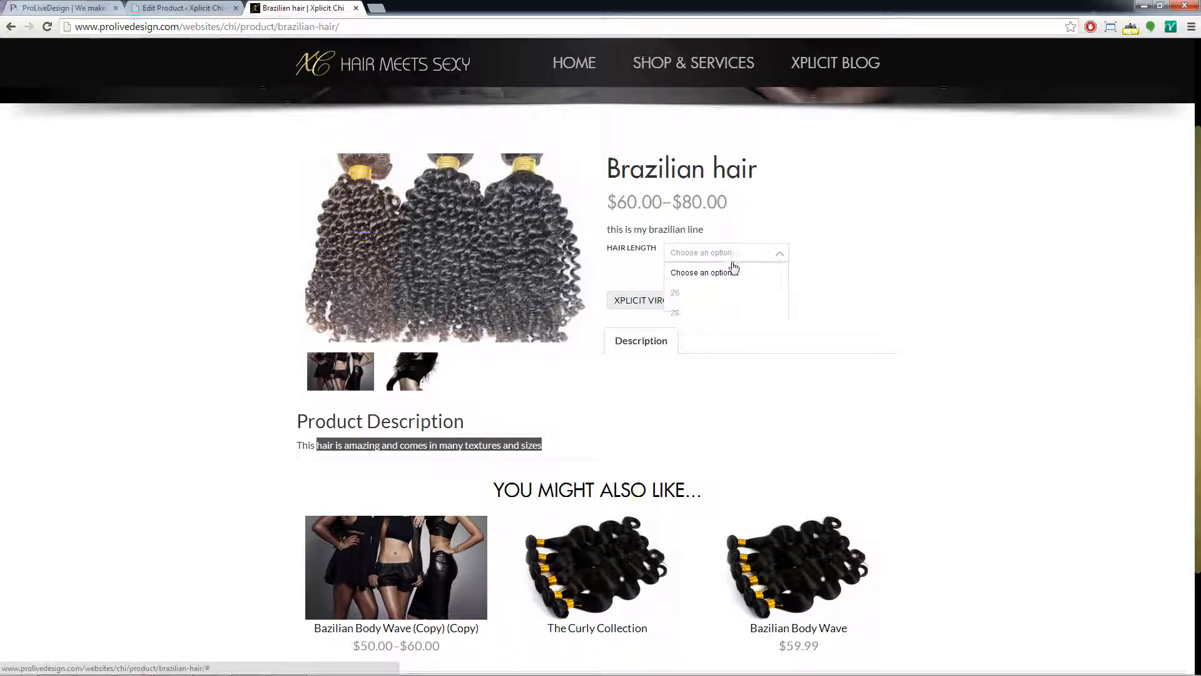
pyautogui.click(727, 305)
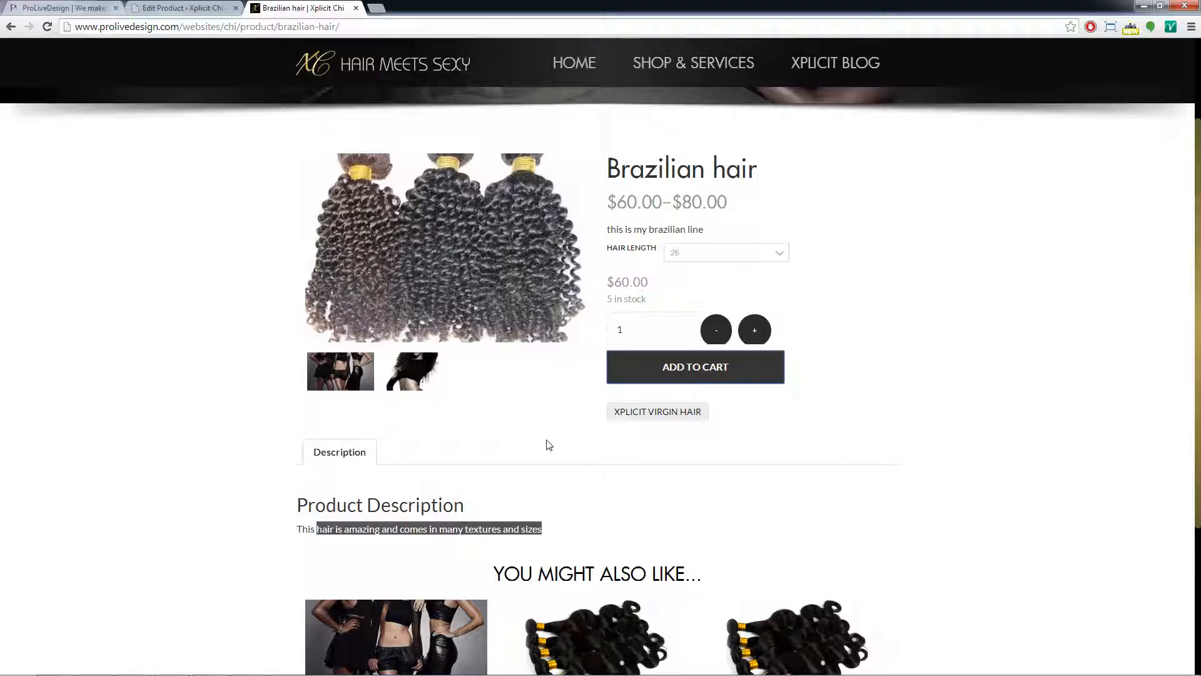
pyautogui.scroll(-7, 548, 445)
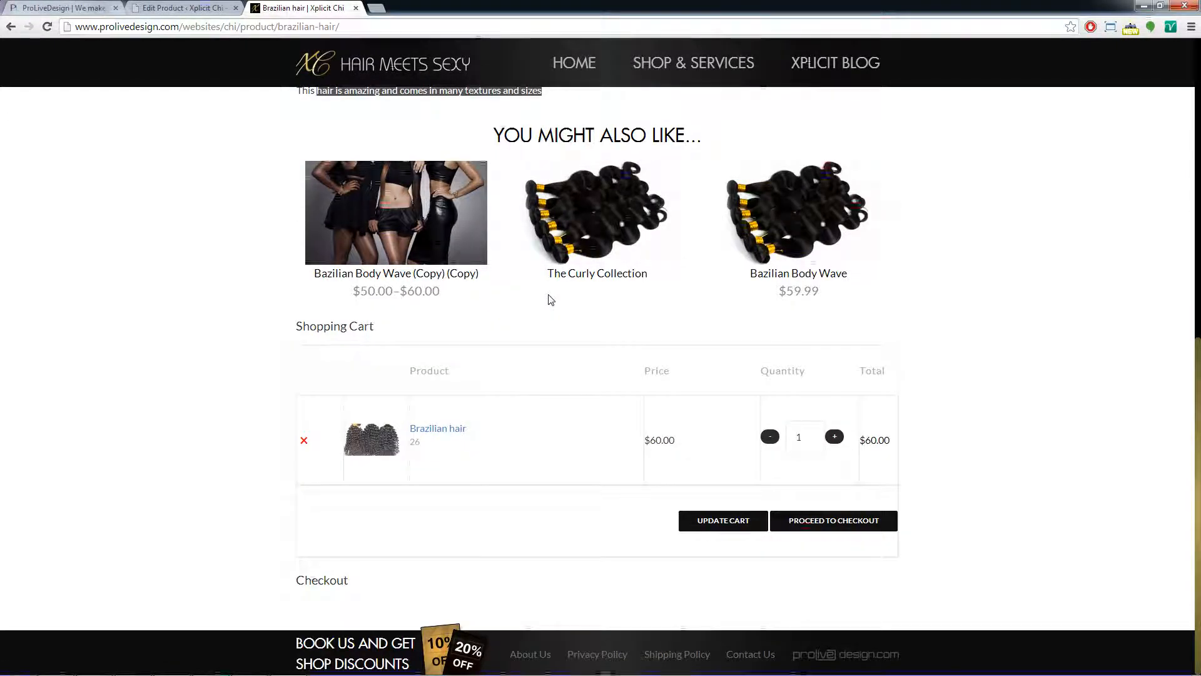
pyautogui.scroll(-5, 550, 300)
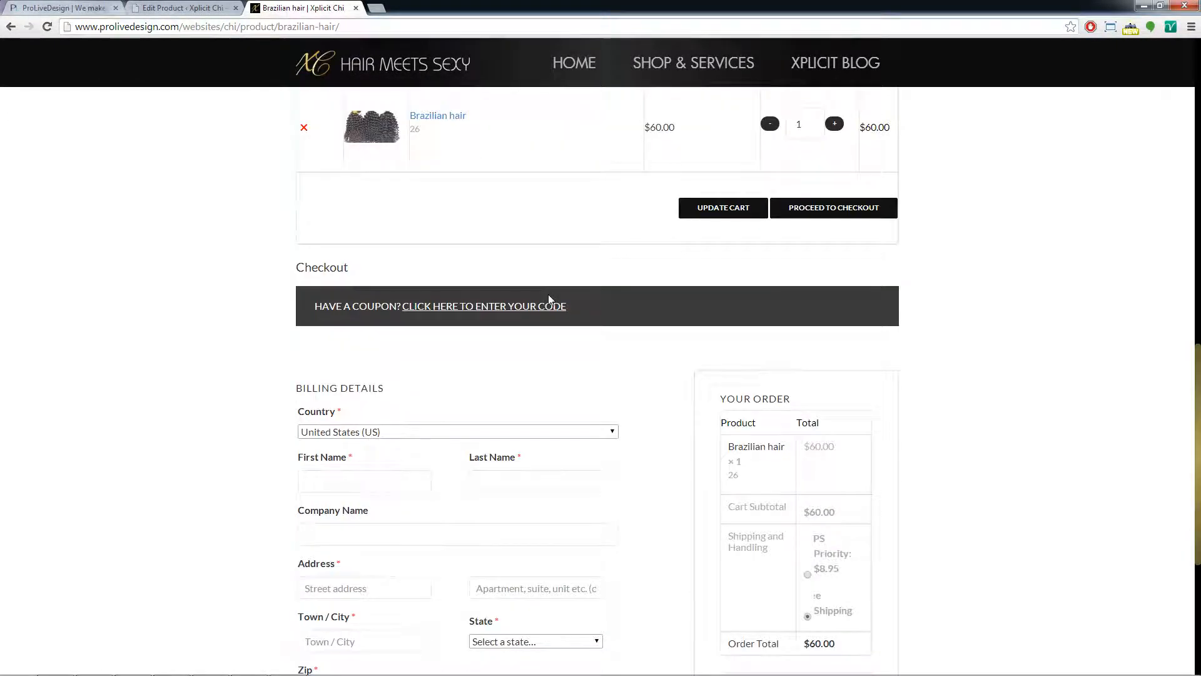
pyautogui.scroll(-4, 548, 300)
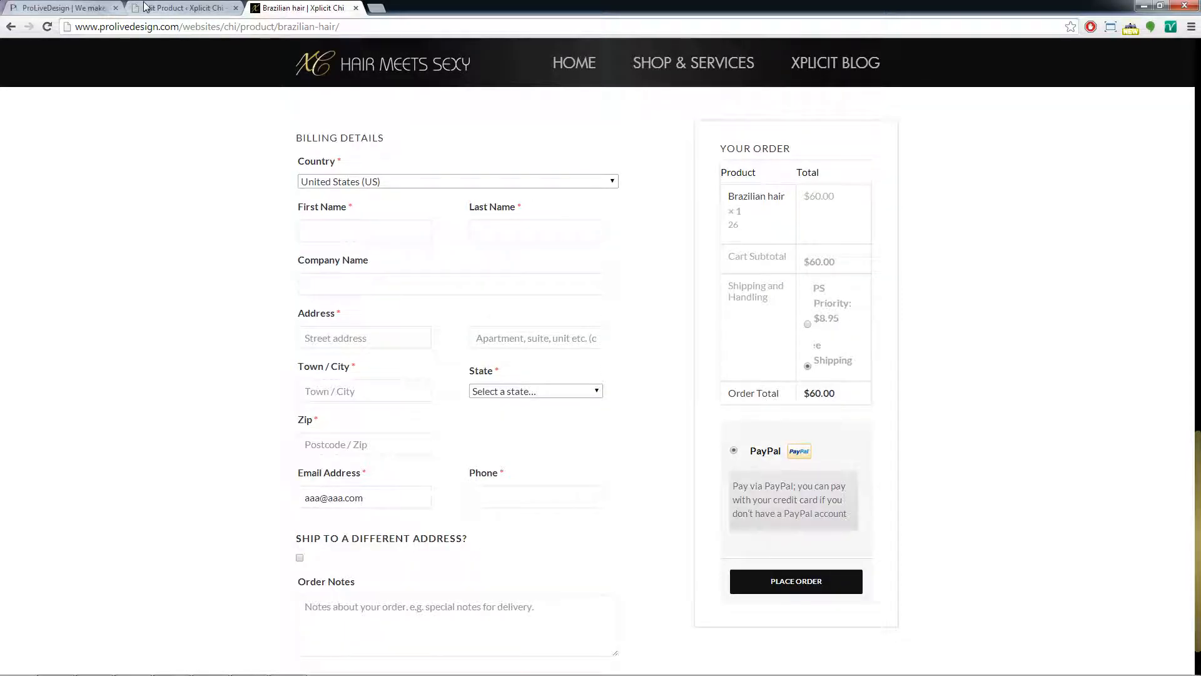
pyautogui.scroll(11, 187, 50)
# Return to the WordPress admin and add a new product attribute named Hair Texture.
pyautogui.click(182, 7)
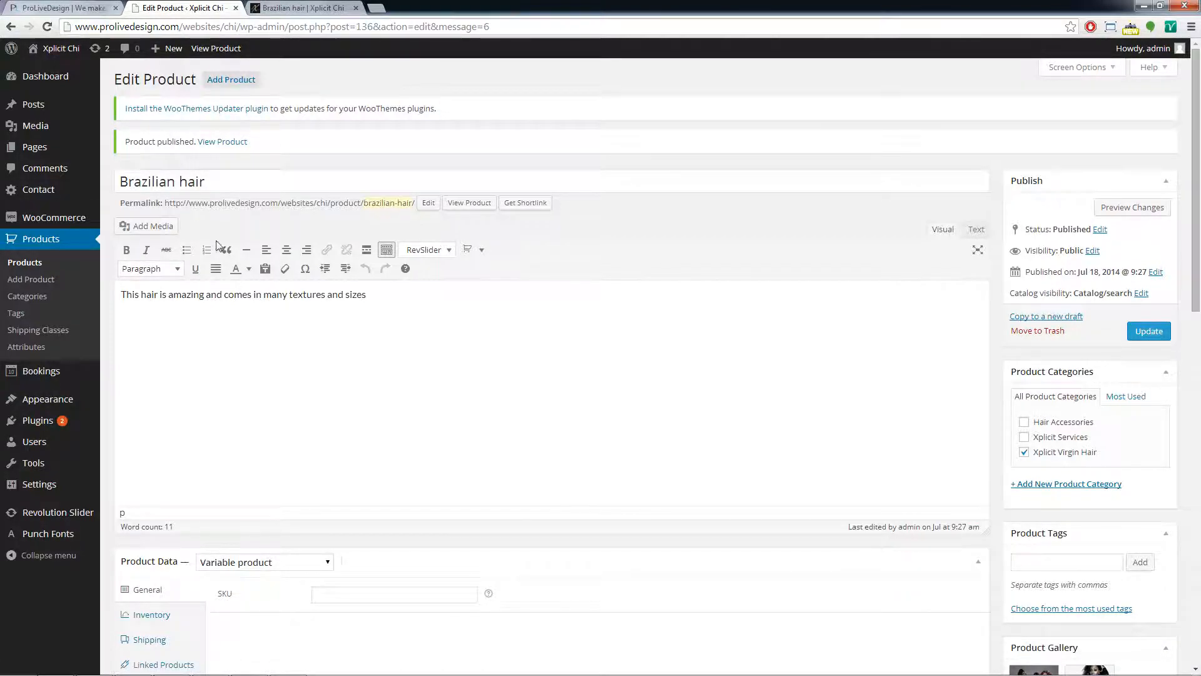
pyautogui.scroll(-4, 250, 281)
pyautogui.scroll(1, 202, 303)
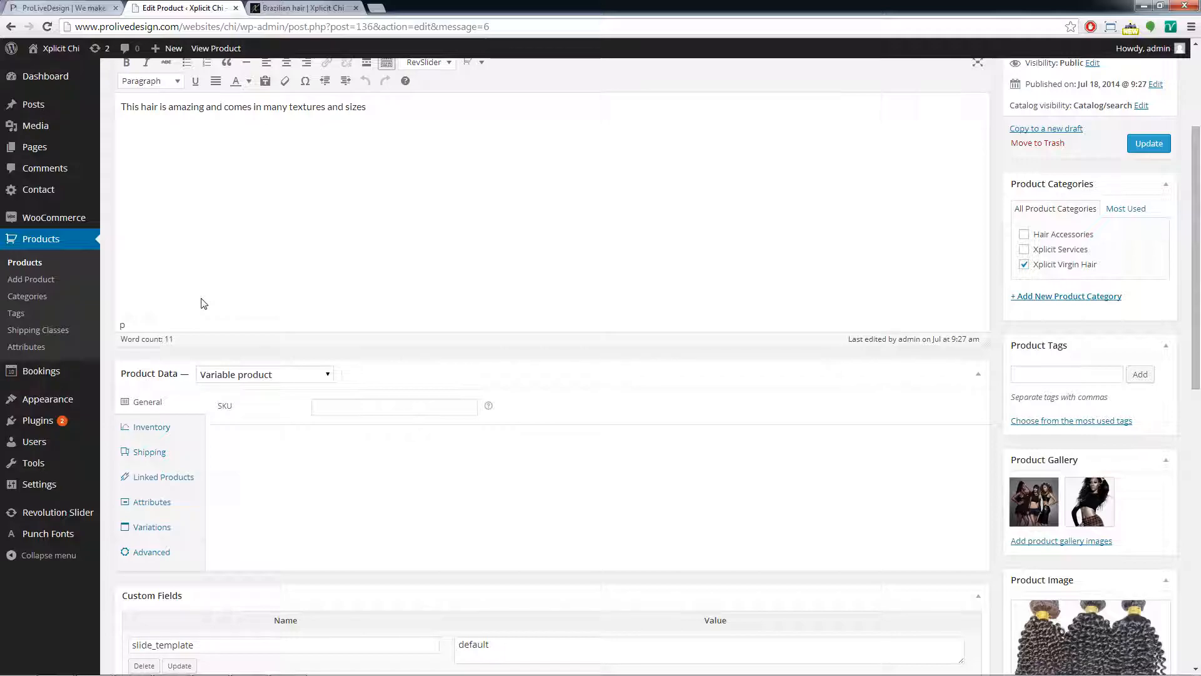
pyautogui.click(62, 346)
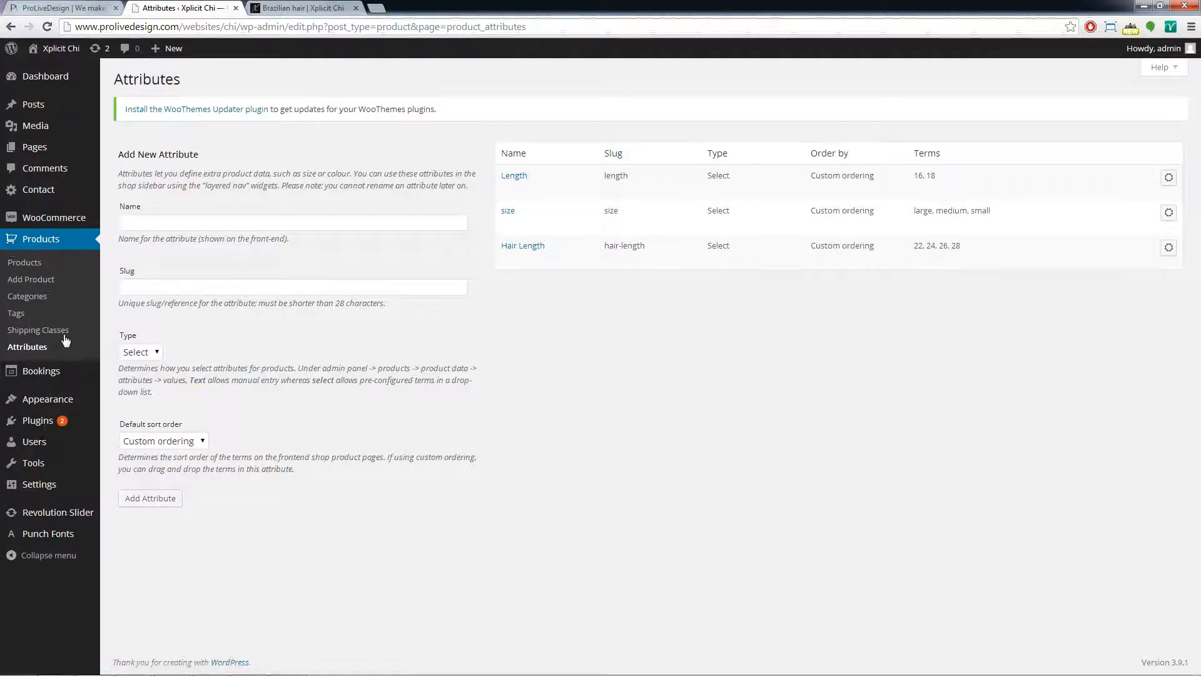
pyautogui.moveTo(541, 261)
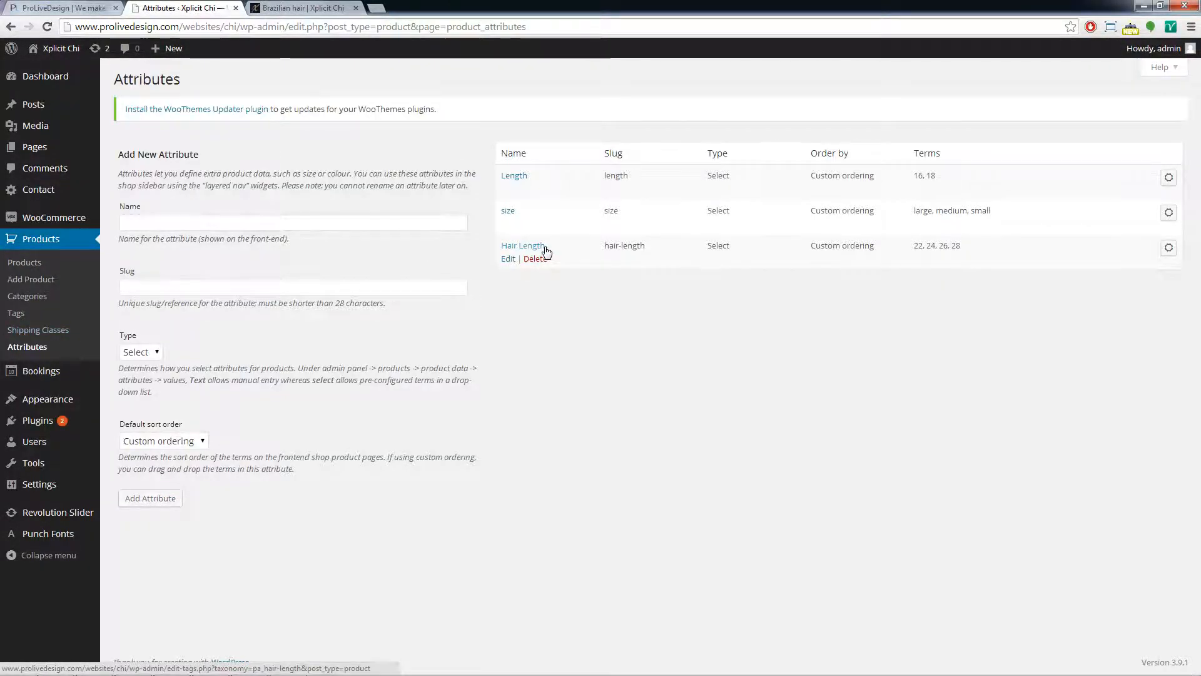
pyautogui.click(293, 222)
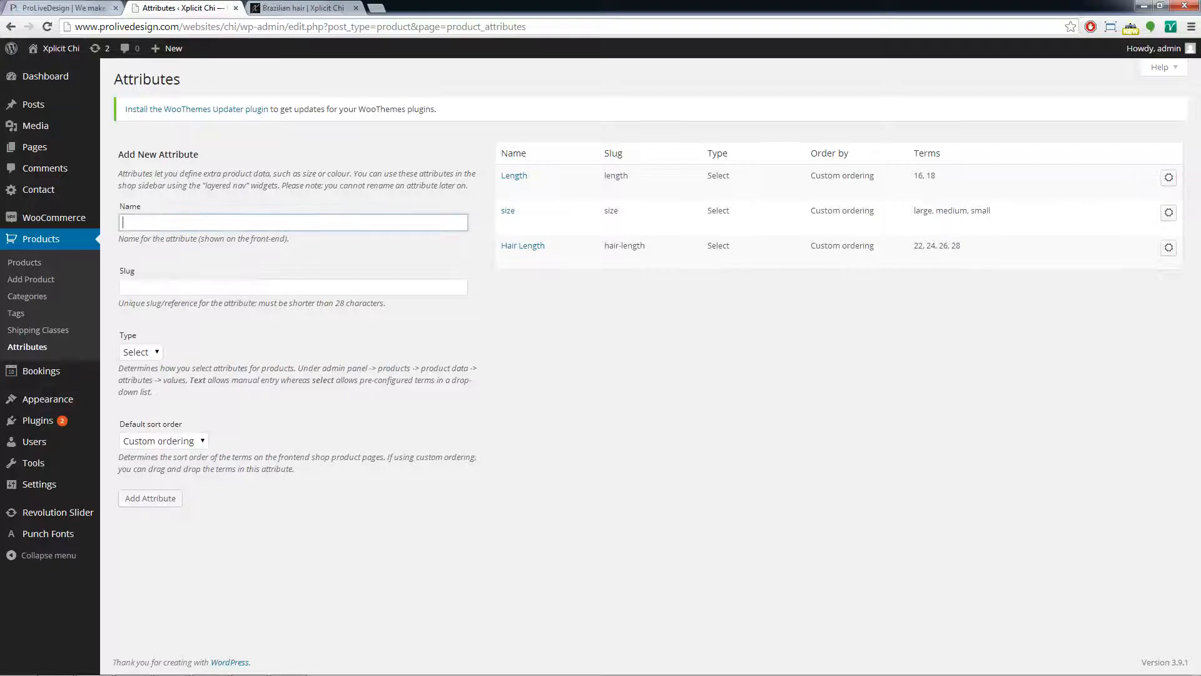
pyautogui.write('Hz')
pyautogui.press('BackSpace')
pyautogui.write('a')
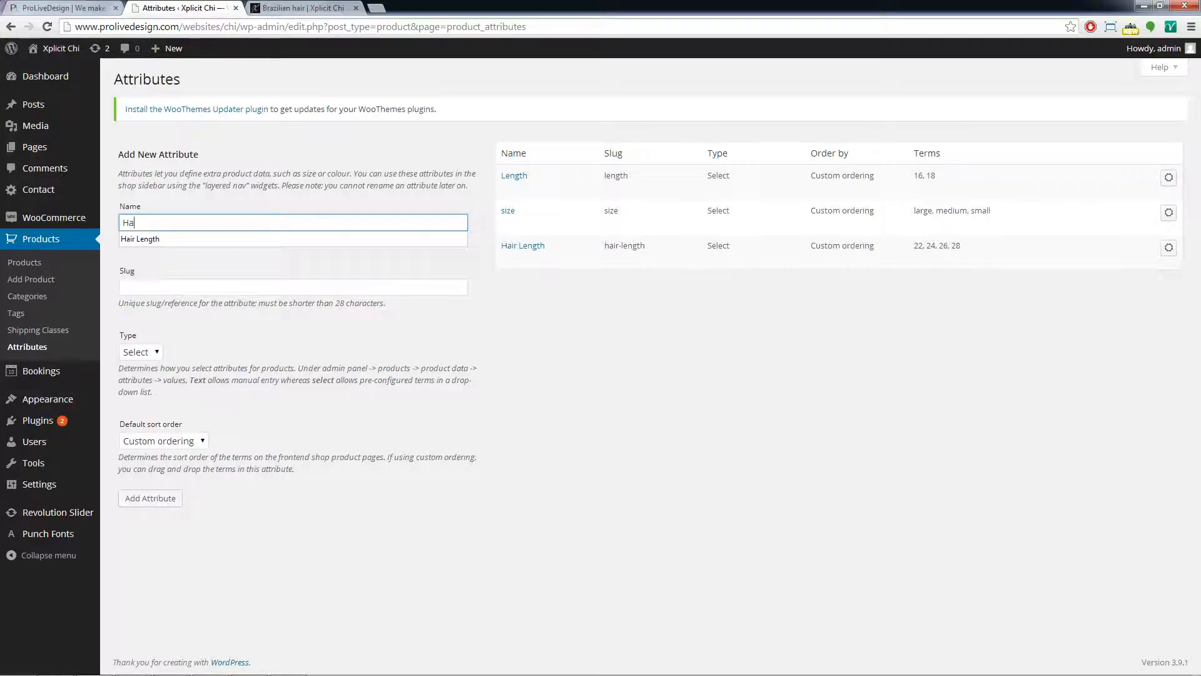
pyautogui.write('ir Texture')
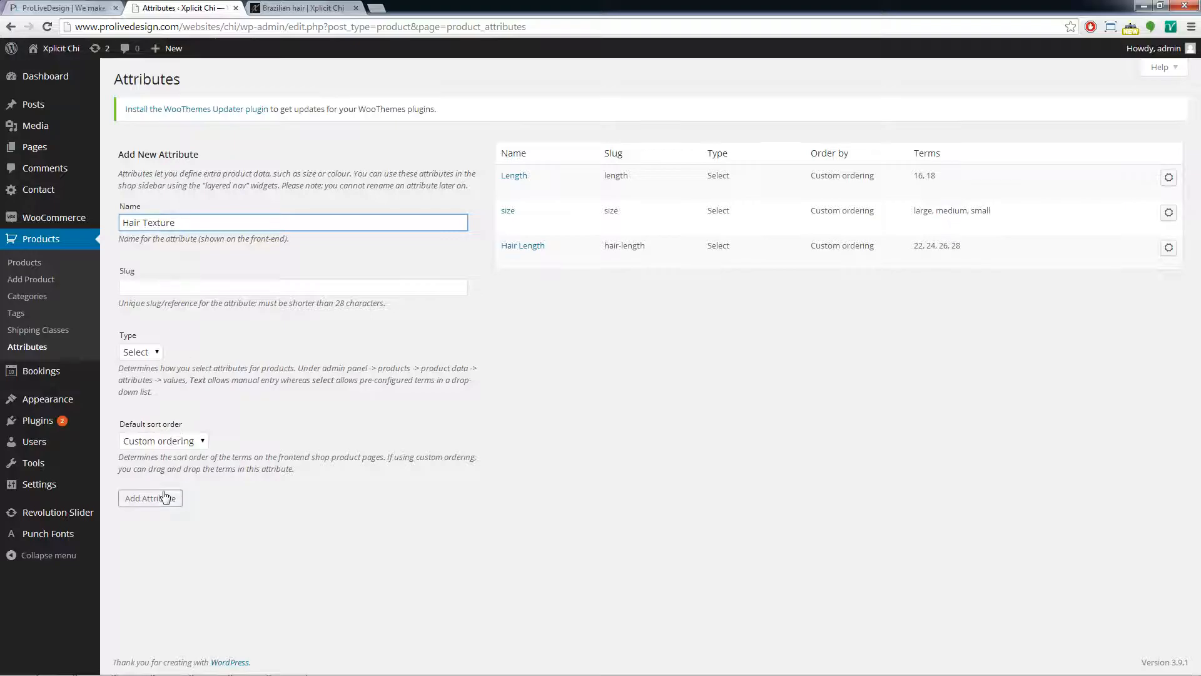
pyautogui.click(166, 497)
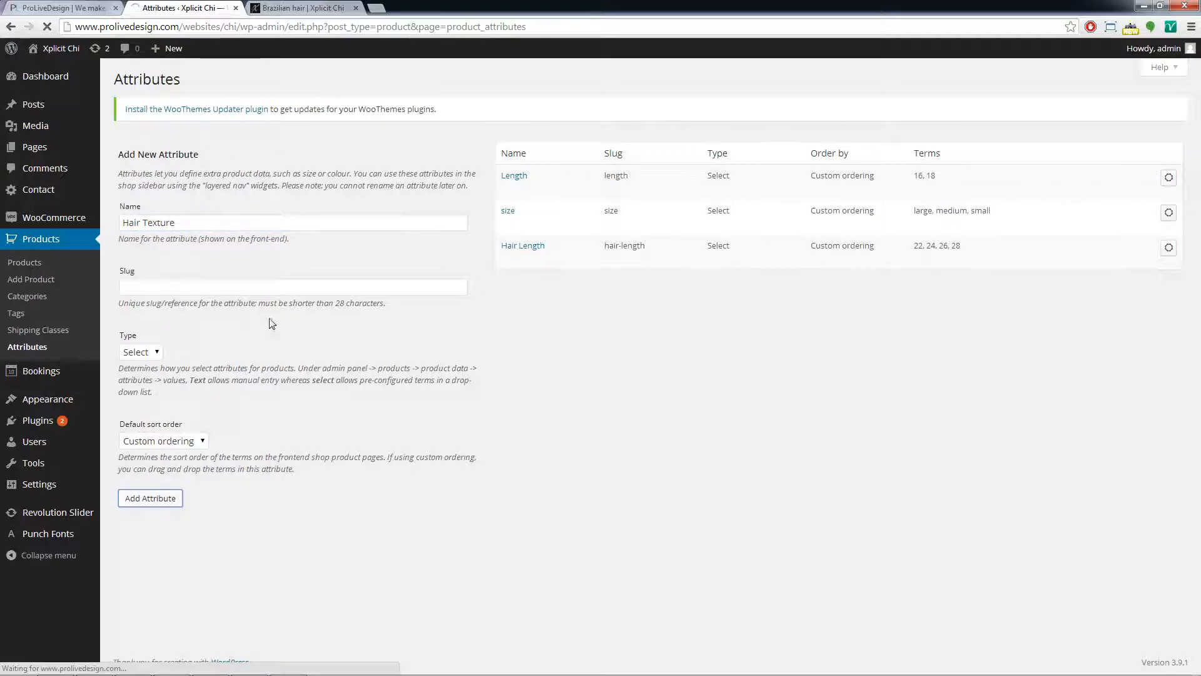
# Add the terms smooth and wavy to the Hair Texture attribute.
pyautogui.click(536, 294)
pyautogui.click(532, 283)
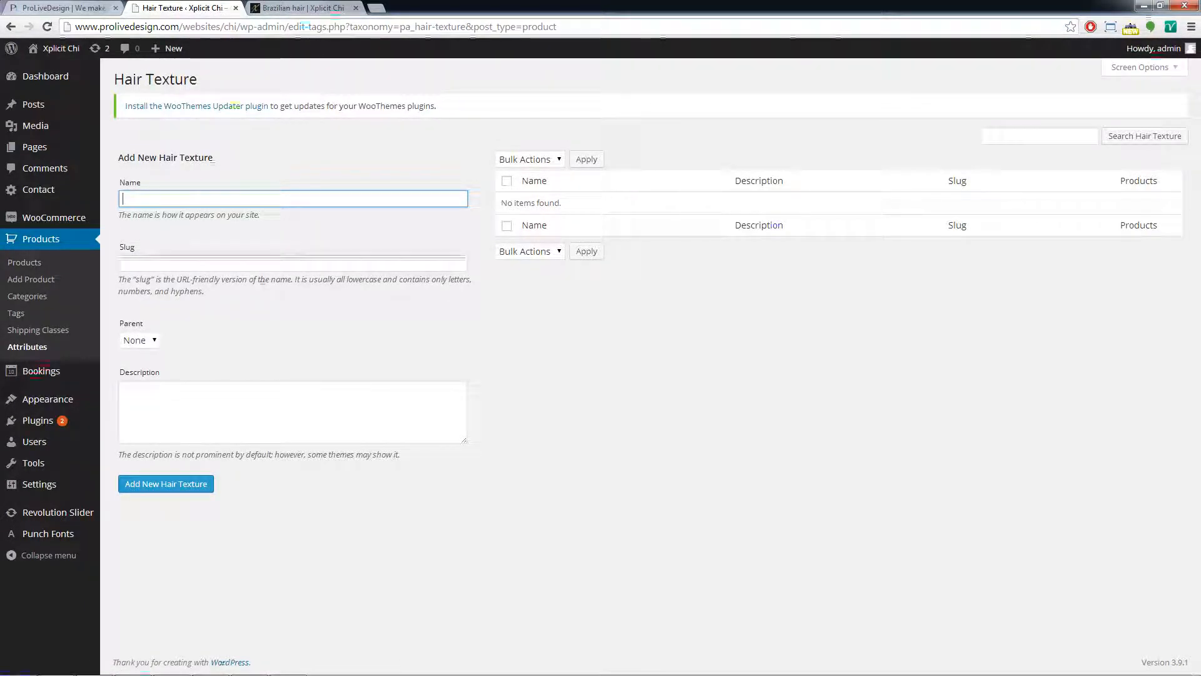
pyautogui.write('smooth')
pyautogui.click(178, 486)
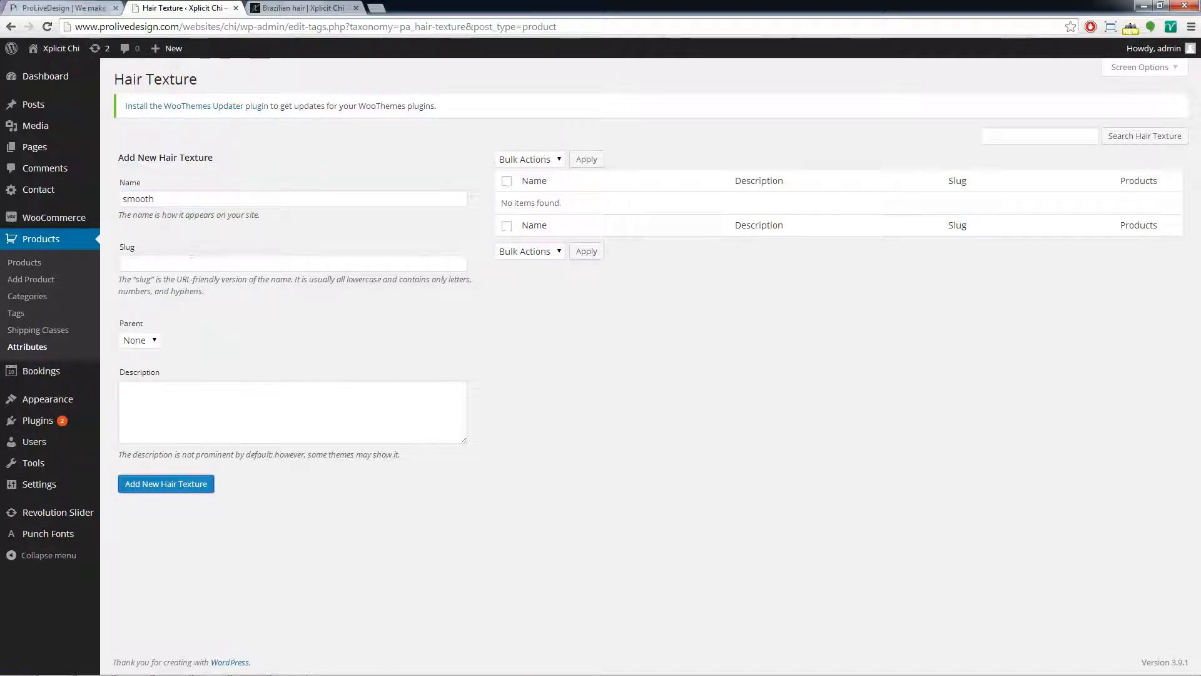
pyautogui.write('wavy')
pyautogui.click(165, 477)
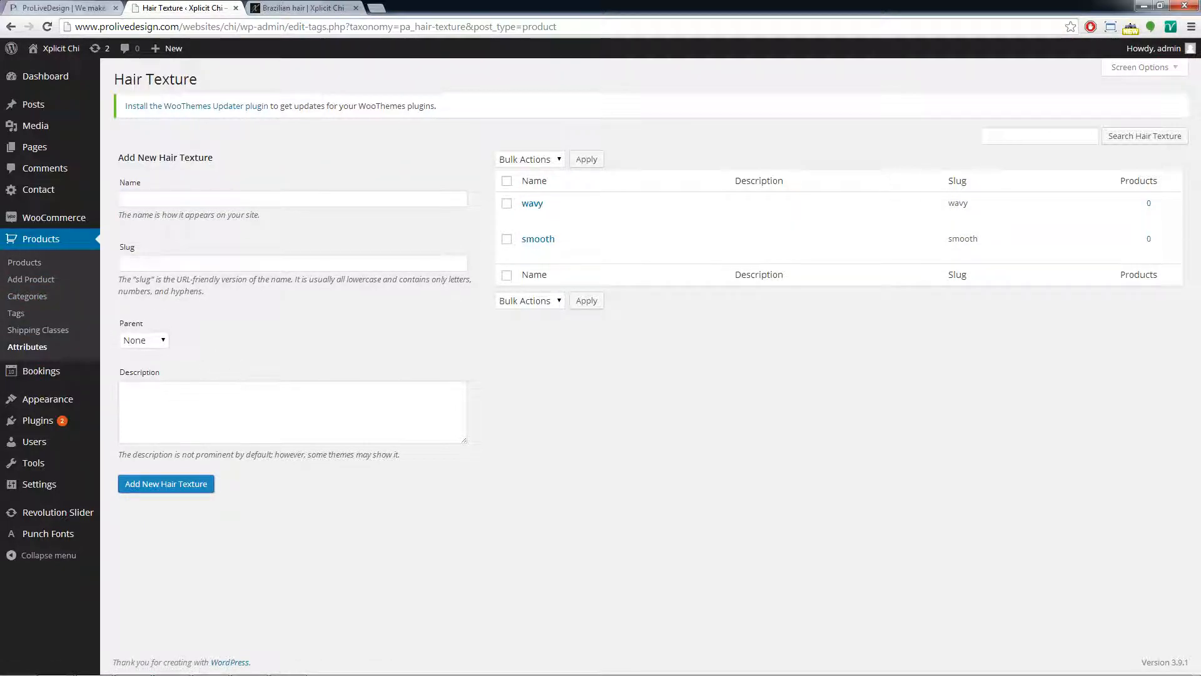
# Start a new product titled Malaysian Hair and write a description saying the hair is amazing and comes in many options.
pyautogui.click(33, 267)
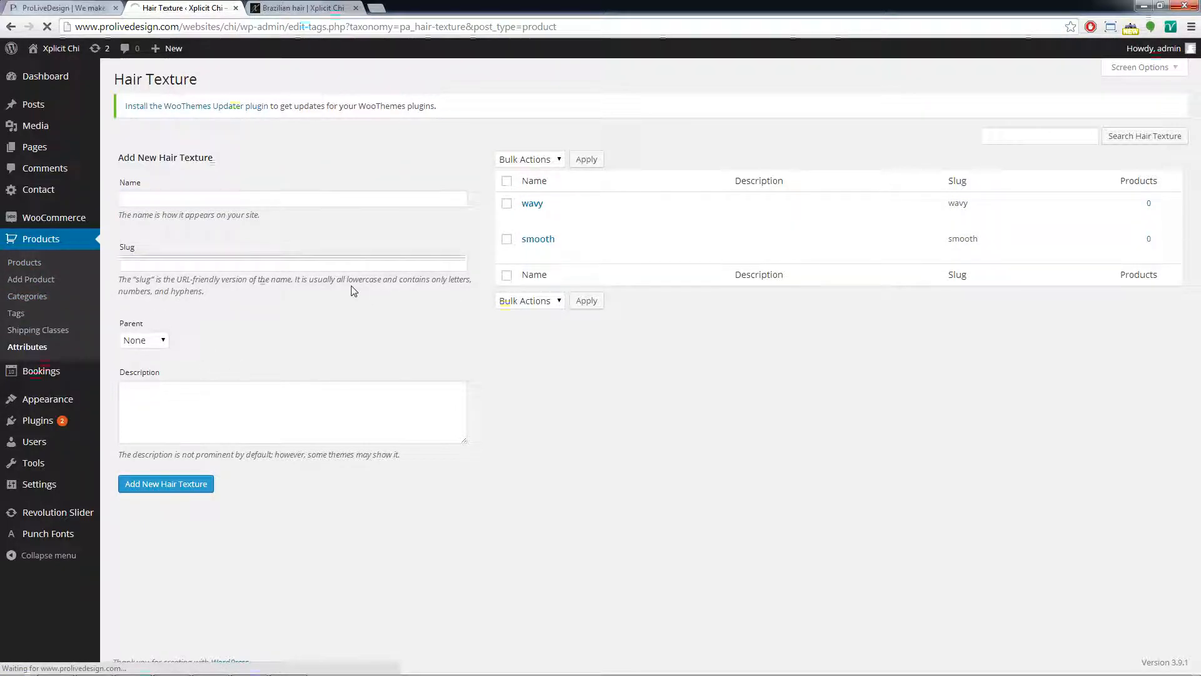
pyautogui.click(25, 262)
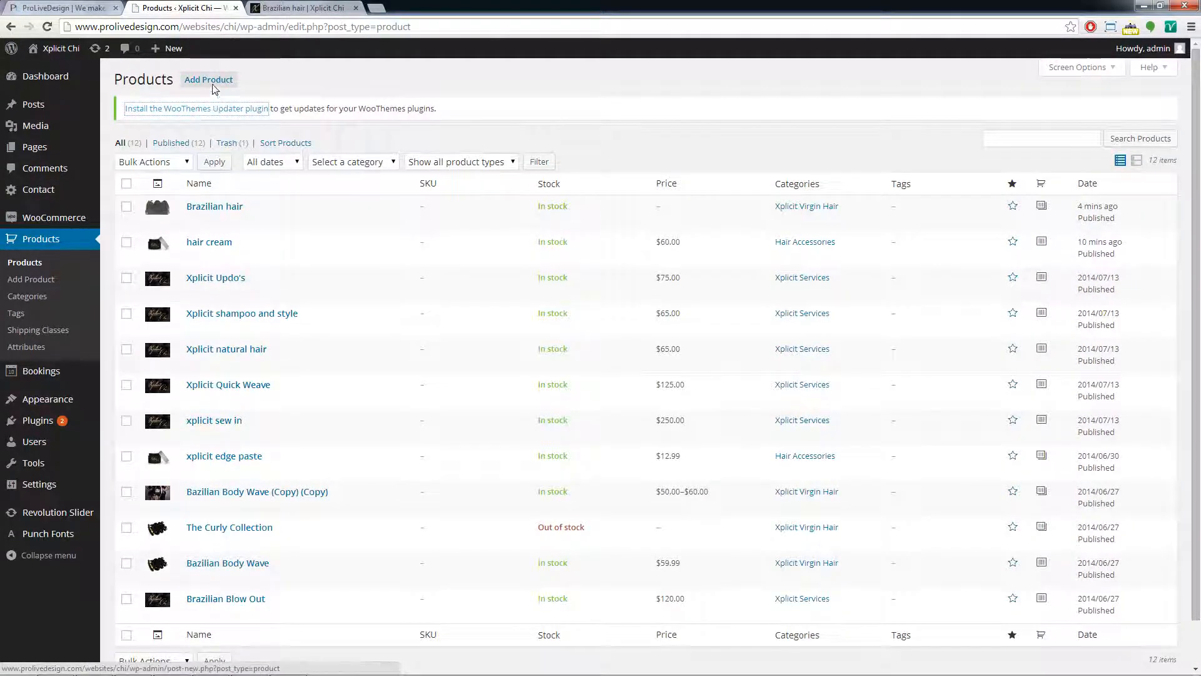
pyautogui.click(212, 82)
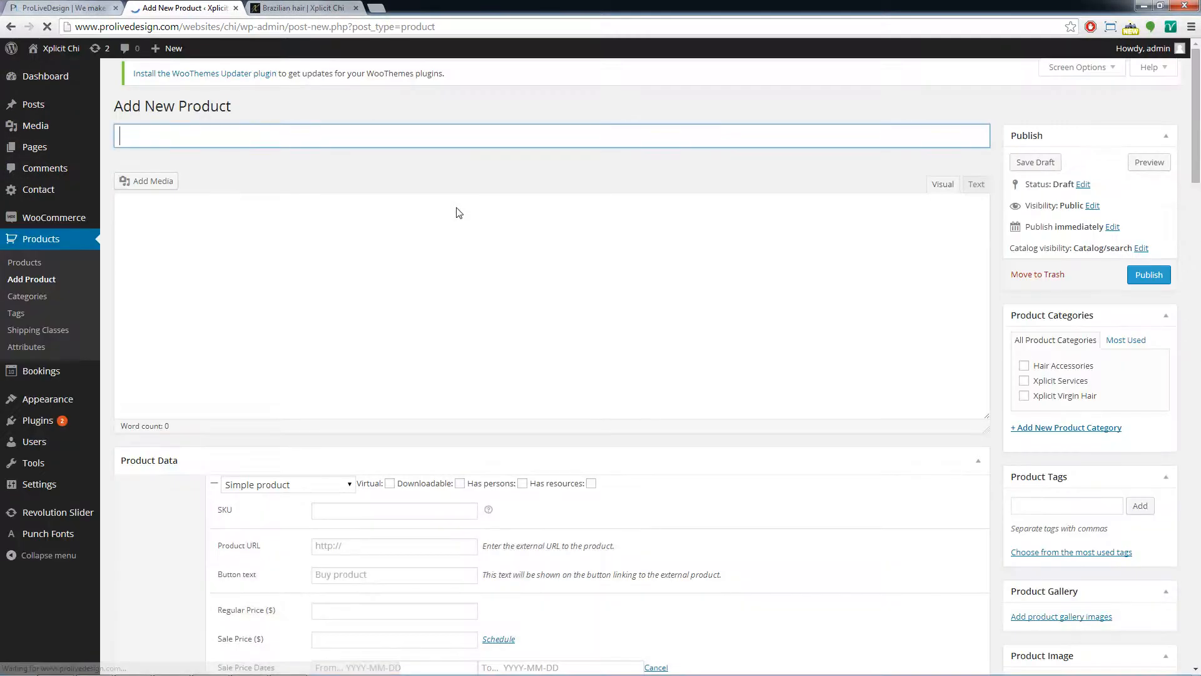
pyautogui.write('B')
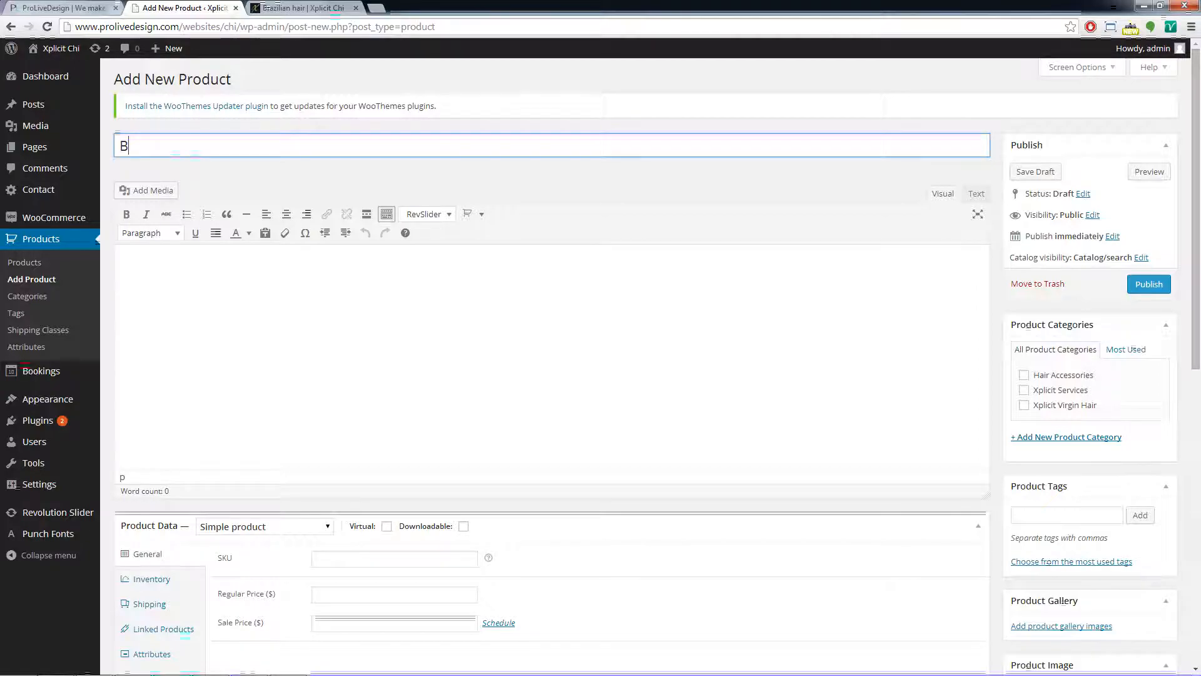
pyautogui.write('alaysian Hair')
pyautogui.click(291, 349)
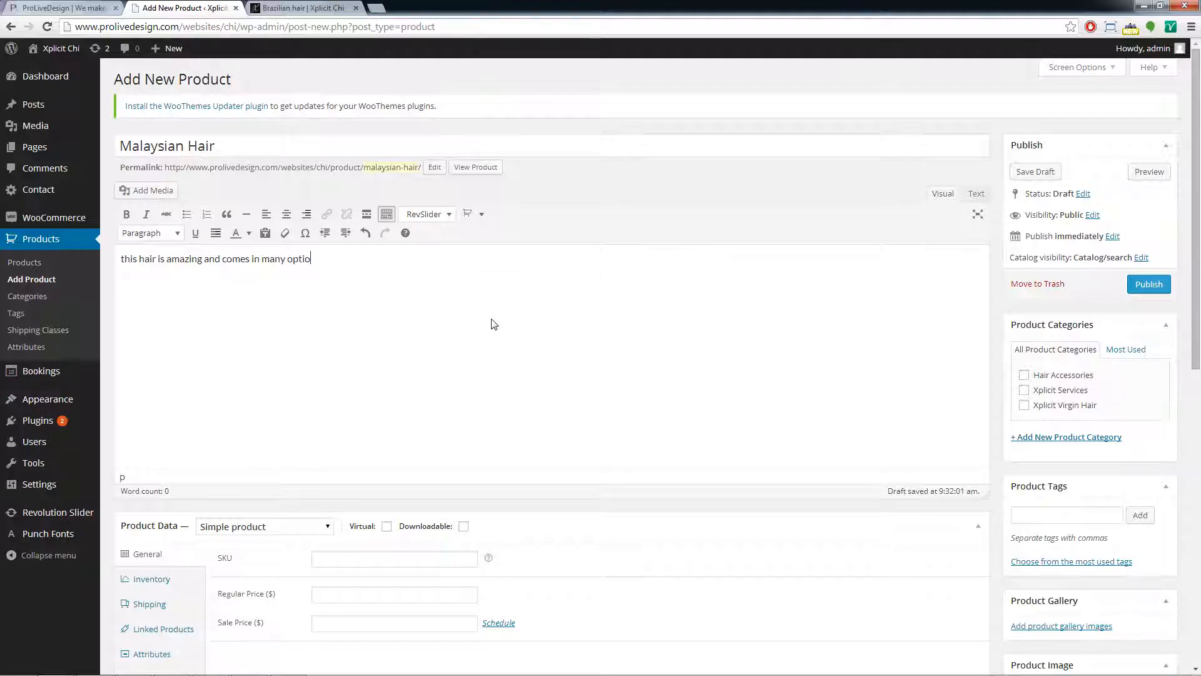
# Enter "this hair sells itself try it" as the product short description.
pyautogui.scroll(-6, 455, 286)
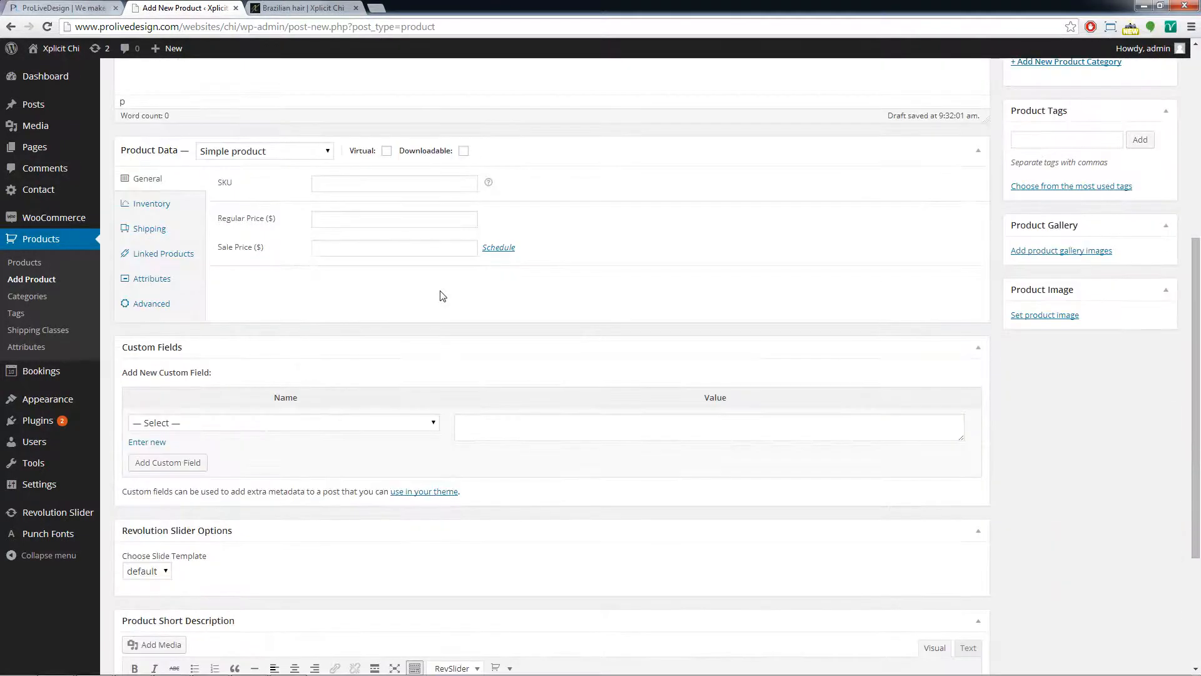
pyautogui.scroll(2, 782, 227)
pyautogui.scroll(-5, 407, 351)
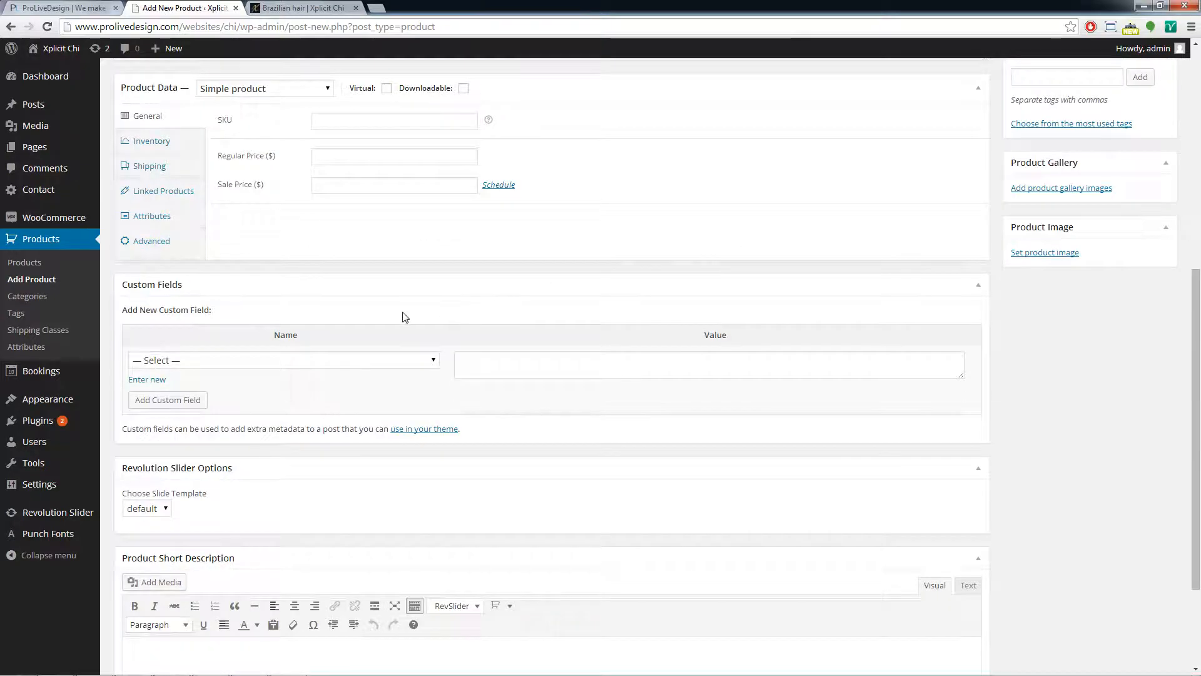
pyautogui.click(316, 554)
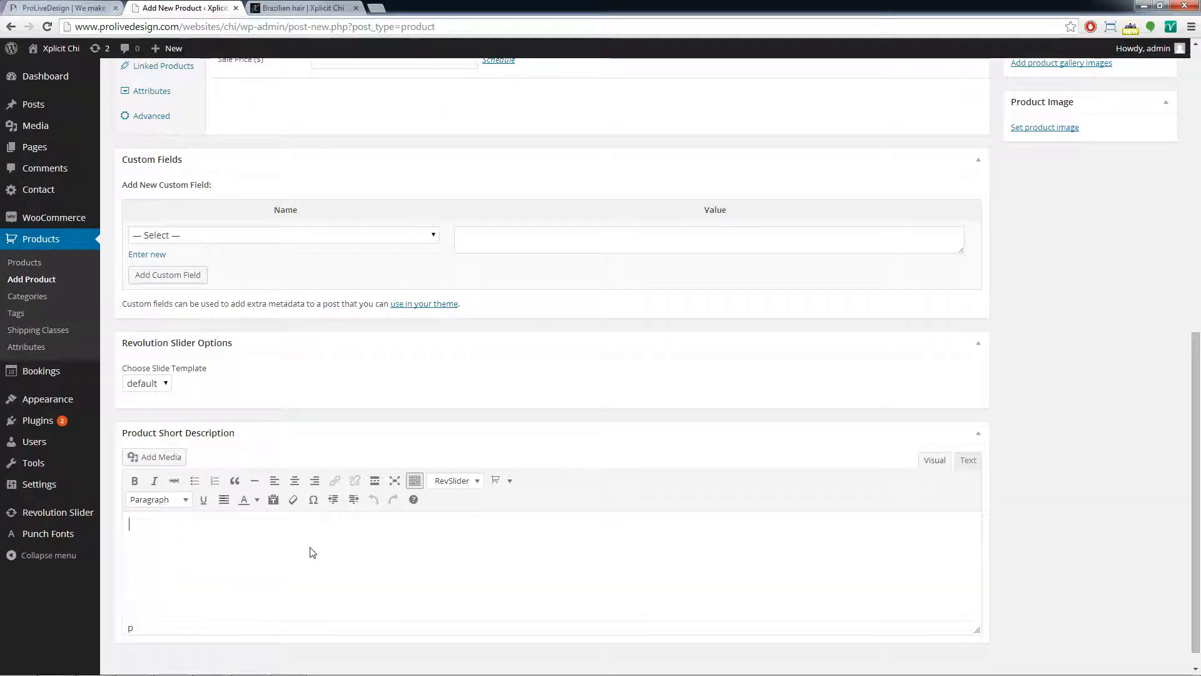
pyautogui.write('this hair sells itself try it')
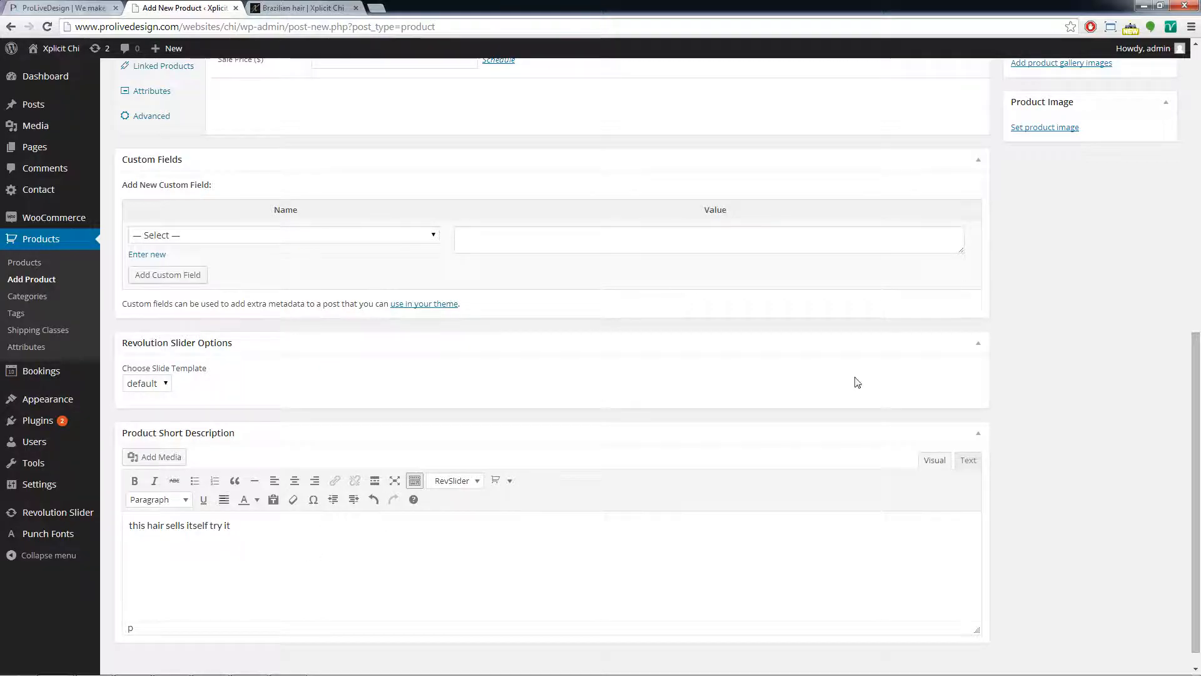
# Set the black wavy bundle picture right after brazilian.jpg in the media library as the product image.
pyautogui.scroll(5, 857, 382)
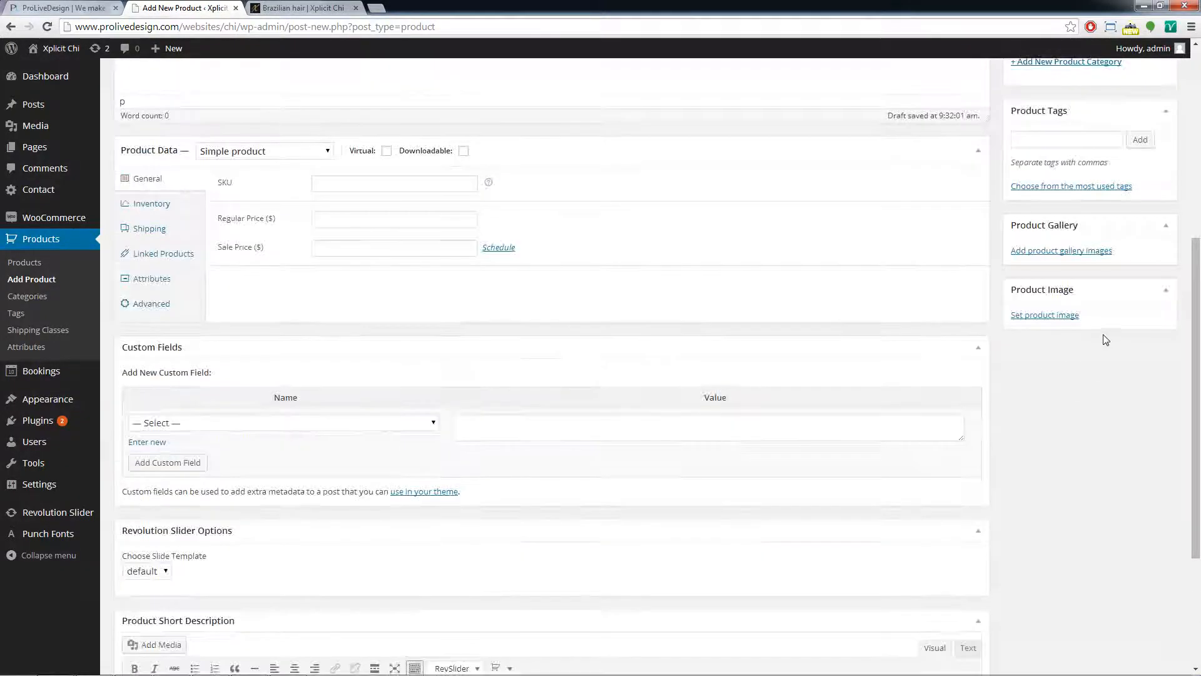
pyautogui.click(1038, 440)
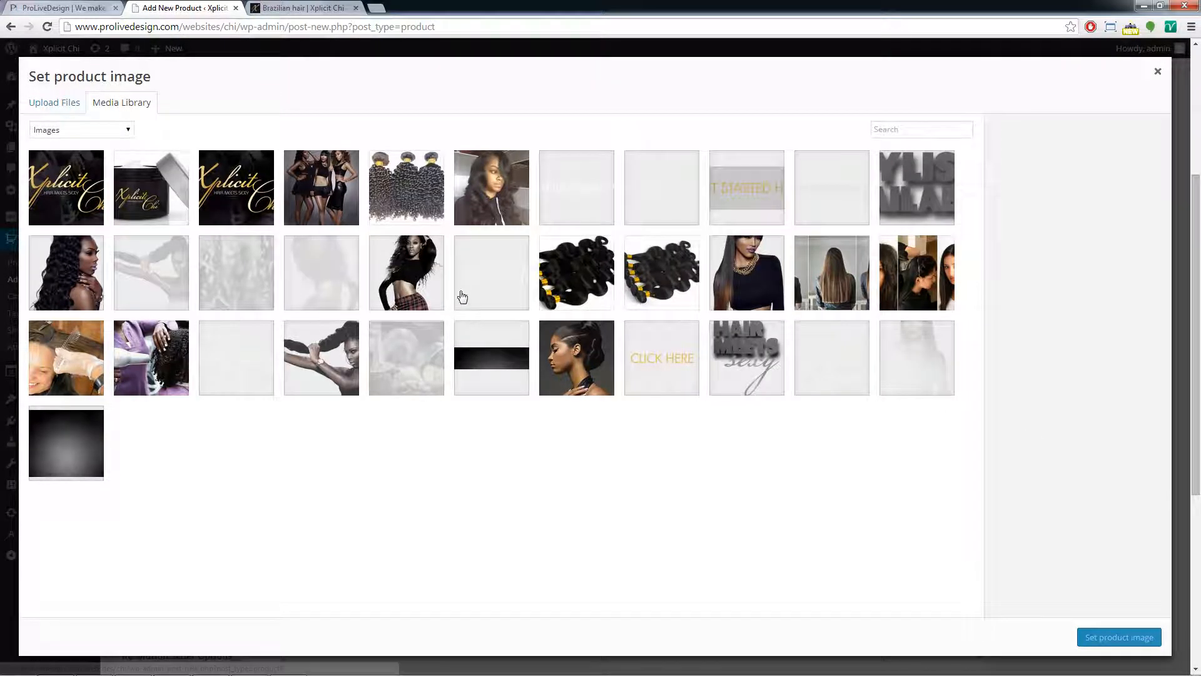
pyautogui.click(600, 279)
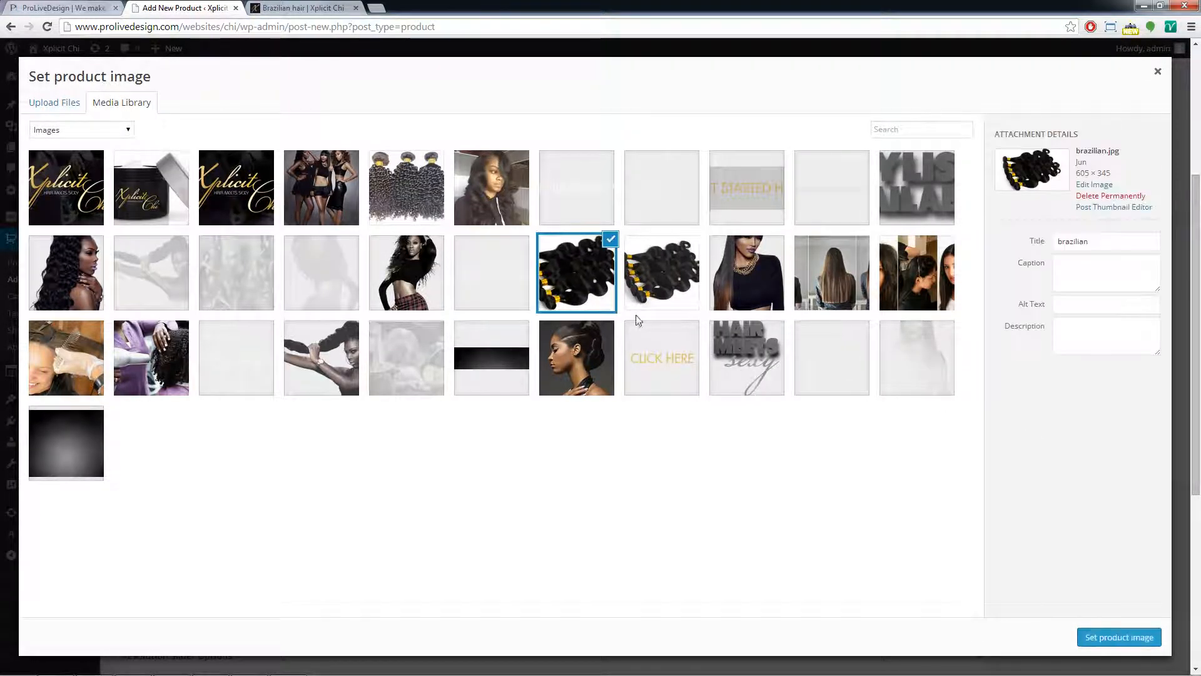
pyautogui.click(653, 294)
pyautogui.click(1096, 644)
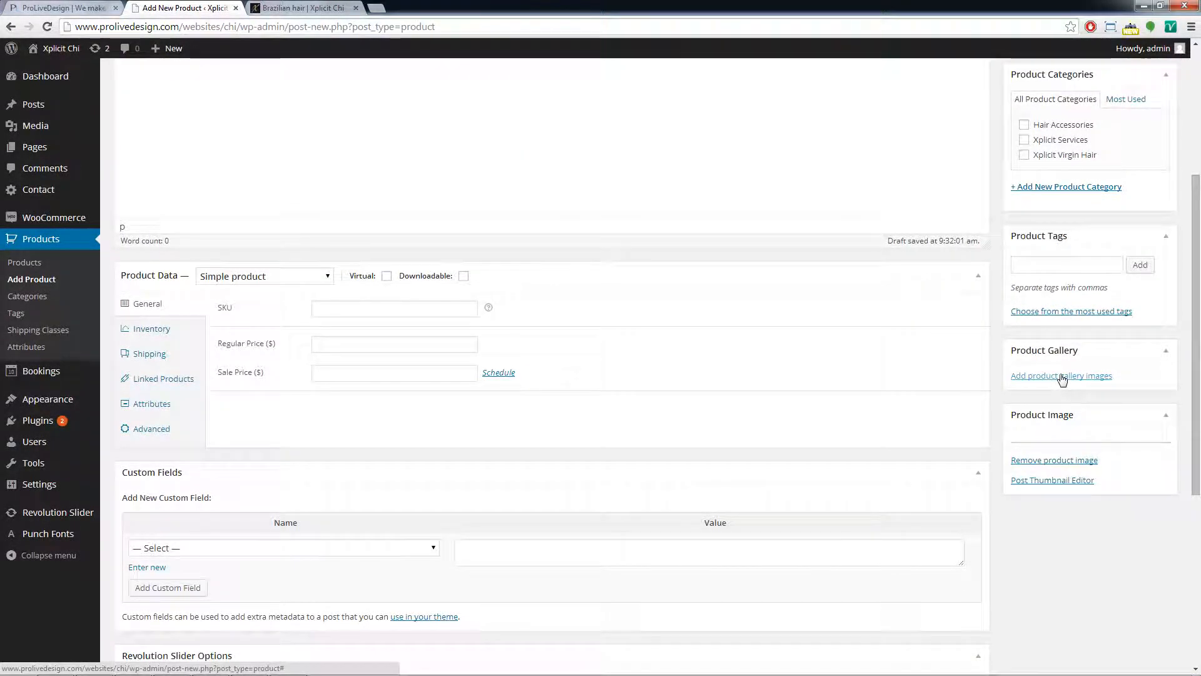
# Add IMG_5437 and the picture of the woman posing in a black top and plaid bottoms to the product gallery.
pyautogui.click(1042, 376)
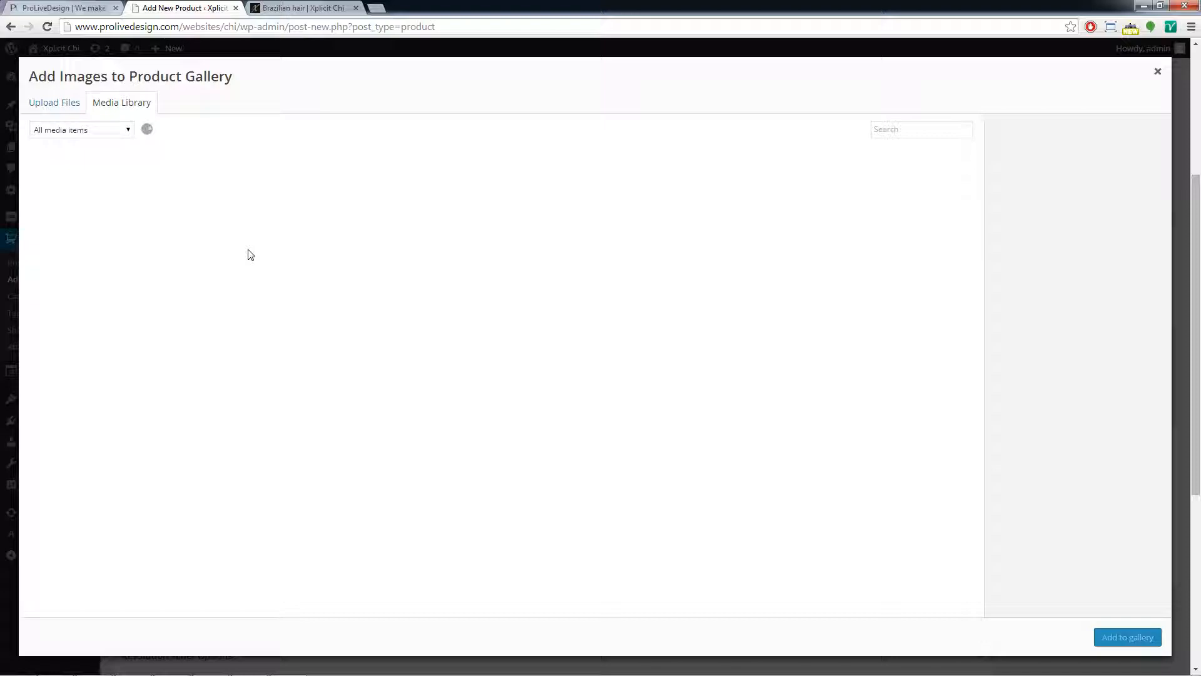
pyautogui.click(320, 186)
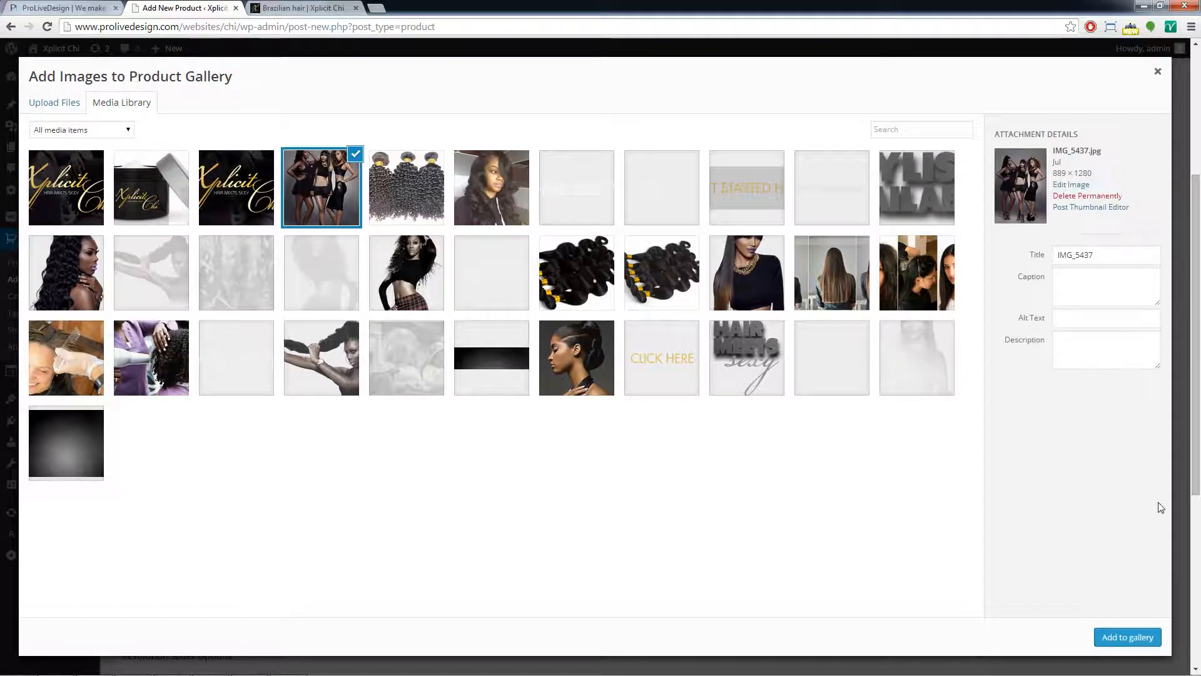
pyautogui.click(1128, 641)
pyautogui.click(1072, 453)
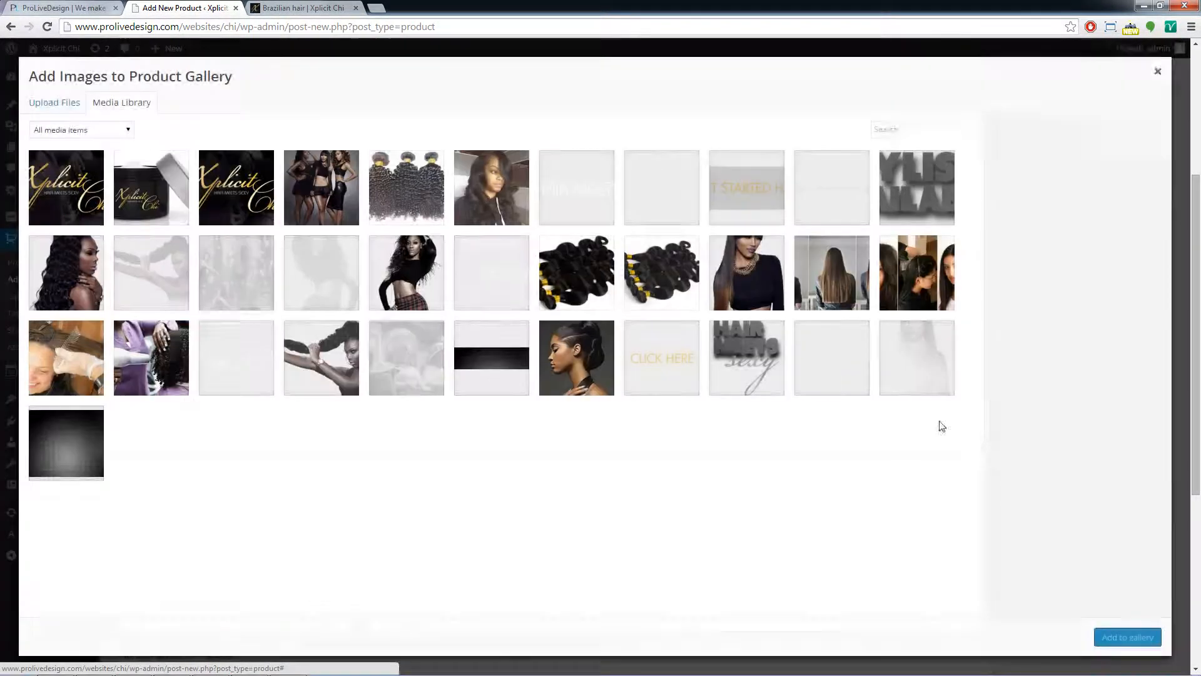
pyautogui.click(432, 282)
pyautogui.click(1126, 637)
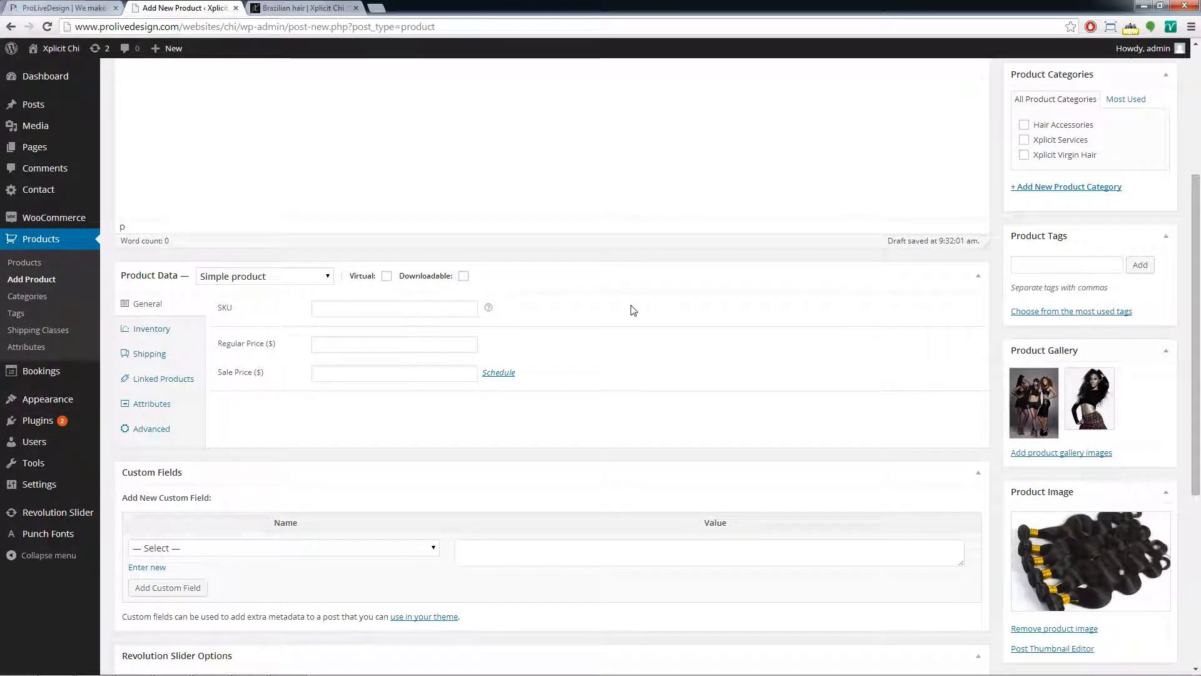
# Change the Malaysian Hair product type to Variable product.
pyautogui.scroll(-2, 633, 309)
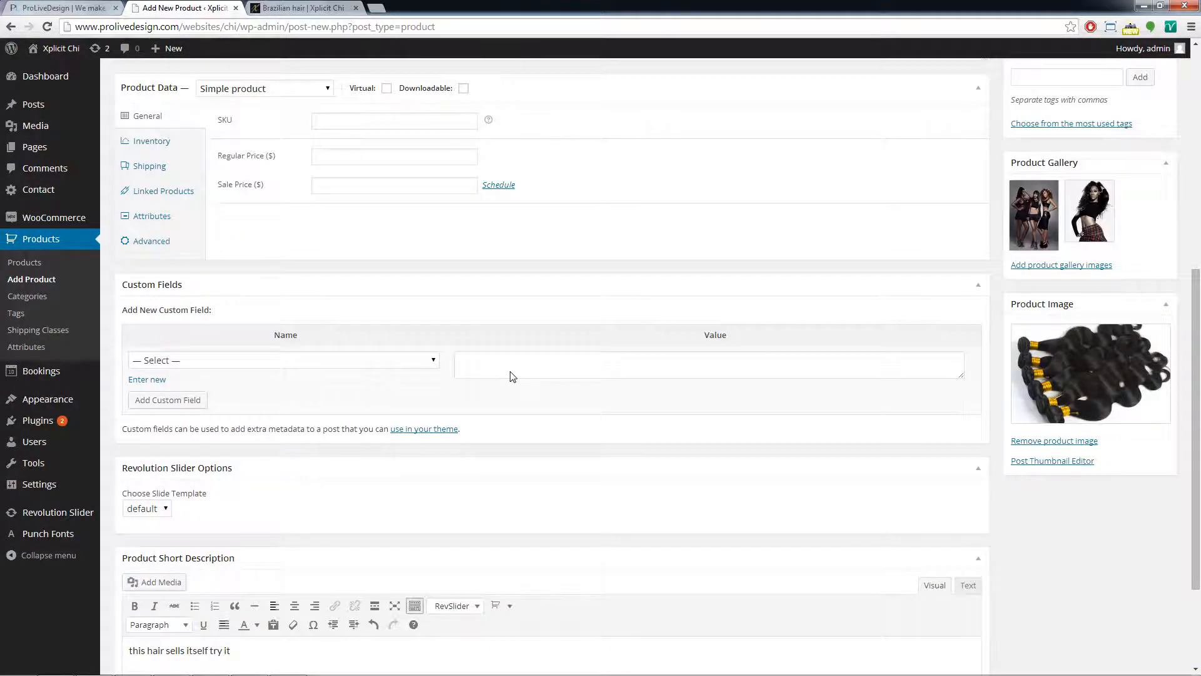
pyautogui.scroll(4, 510, 376)
pyautogui.scroll(2, 324, 323)
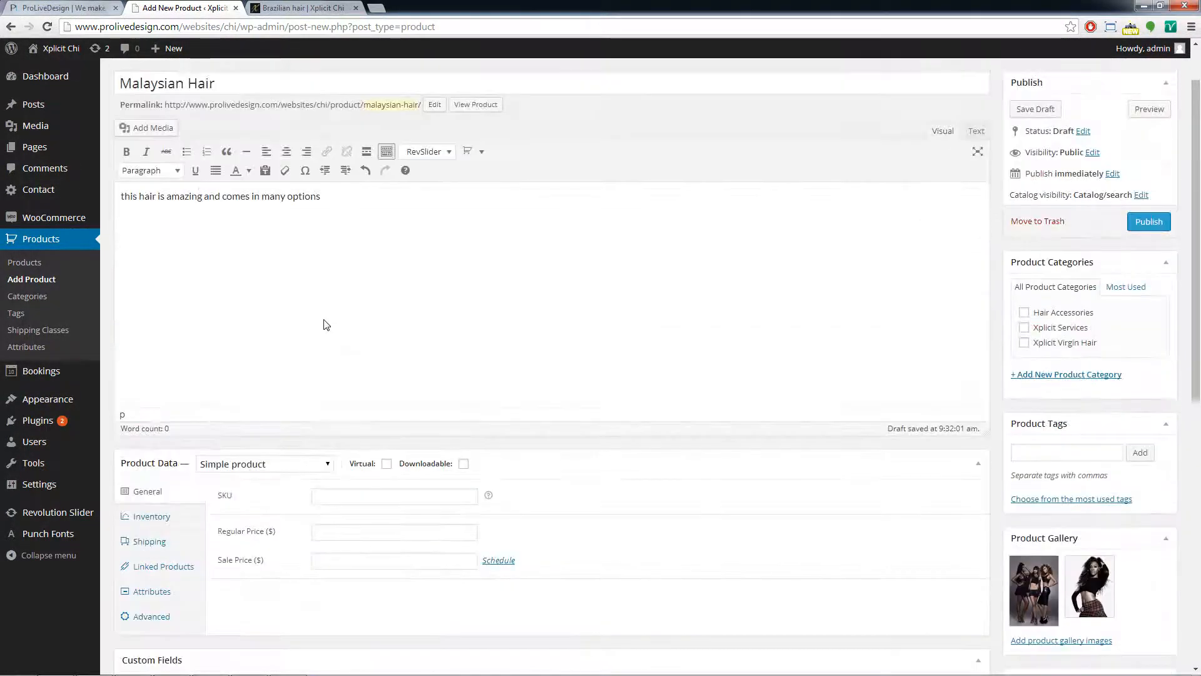
pyautogui.click(250, 463)
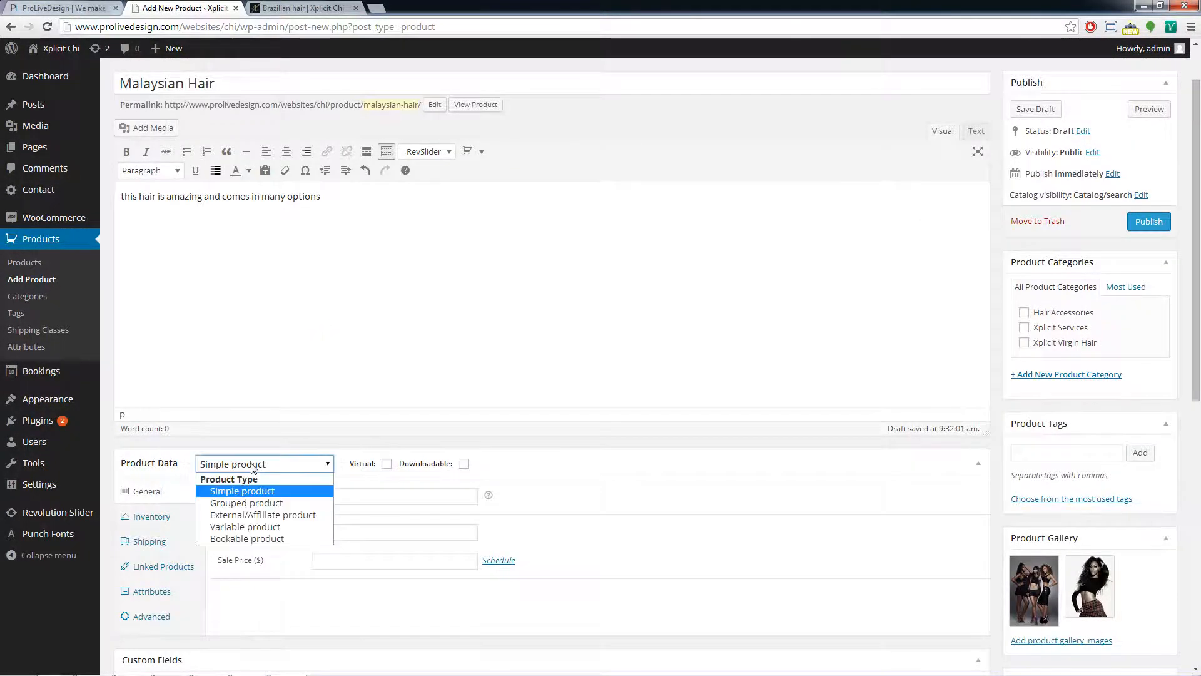
pyautogui.click(249, 527)
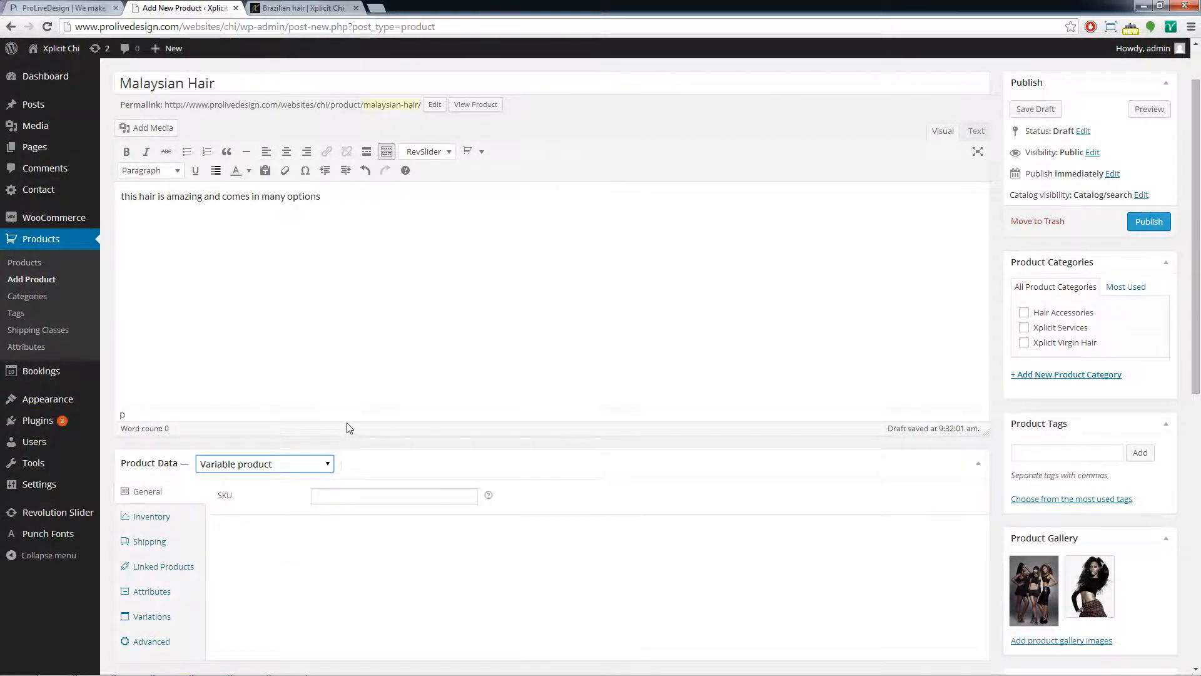
# Add the Hair Length and Hair Texture attributes to the Malaysian Hair product.
pyautogui.scroll(-1, 350, 428)
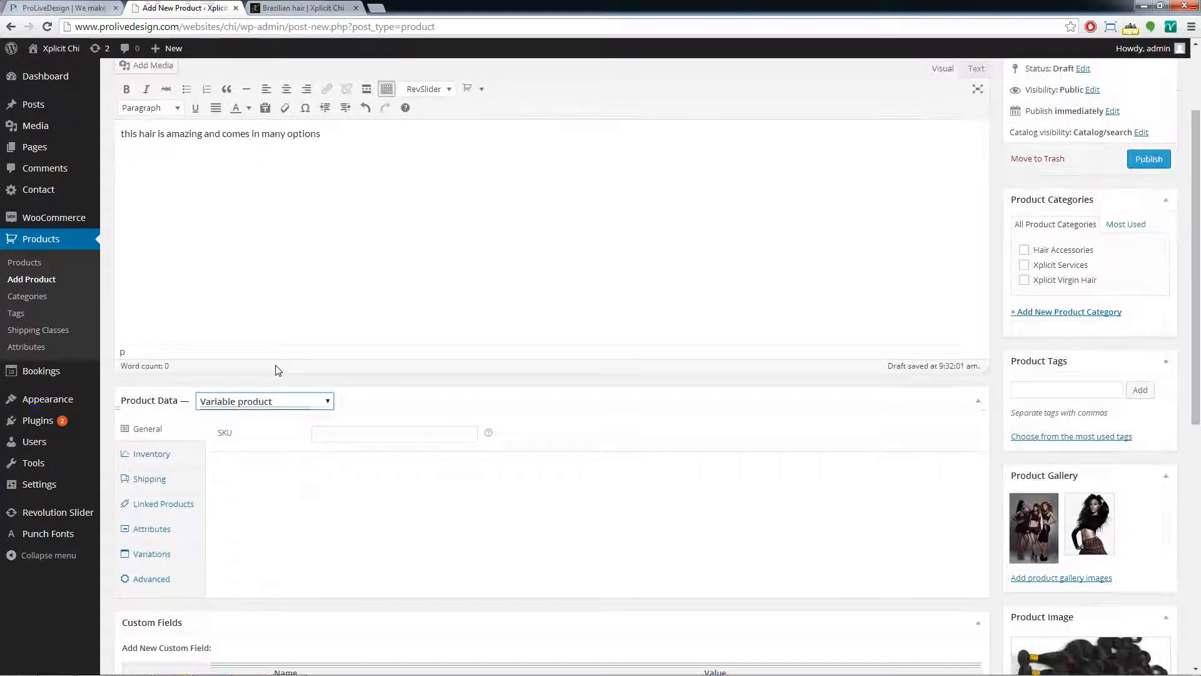
pyautogui.click(166, 529)
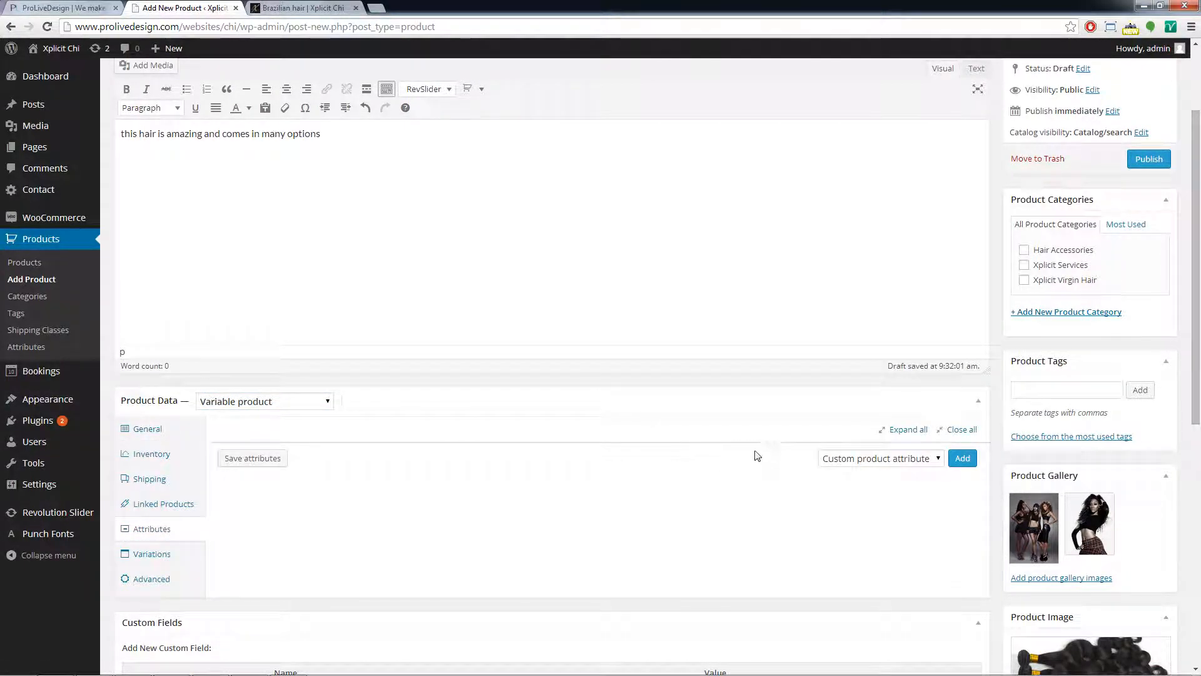
pyautogui.click(902, 466)
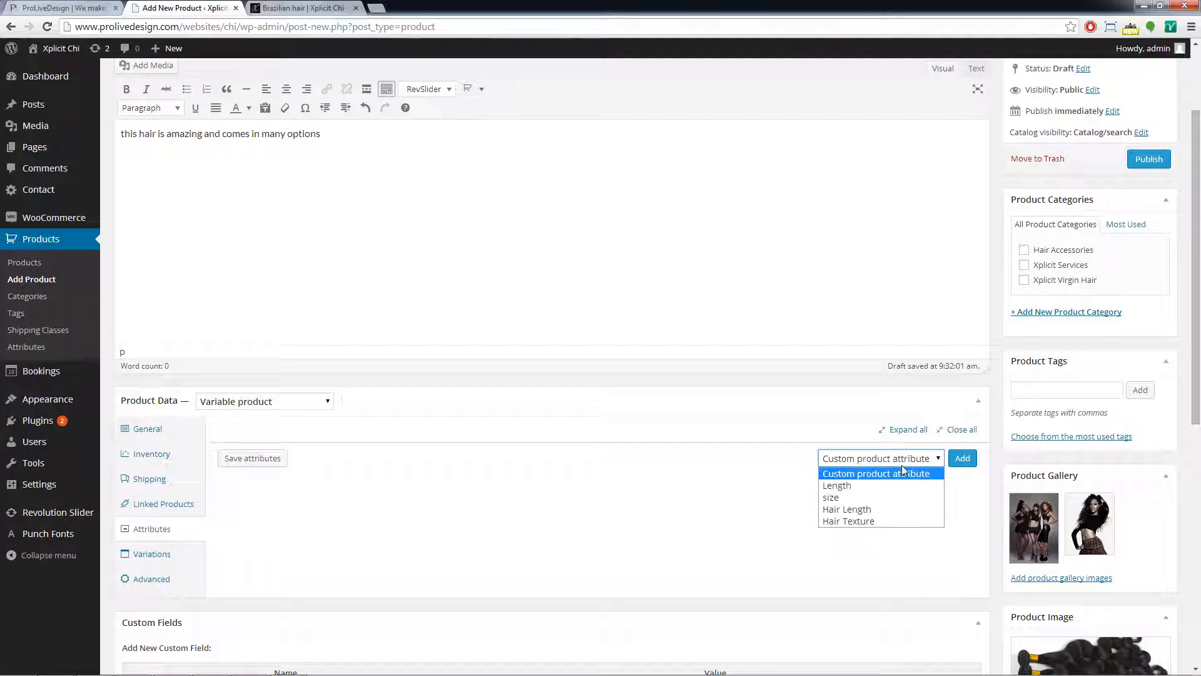
pyautogui.click(894, 508)
pyautogui.click(953, 459)
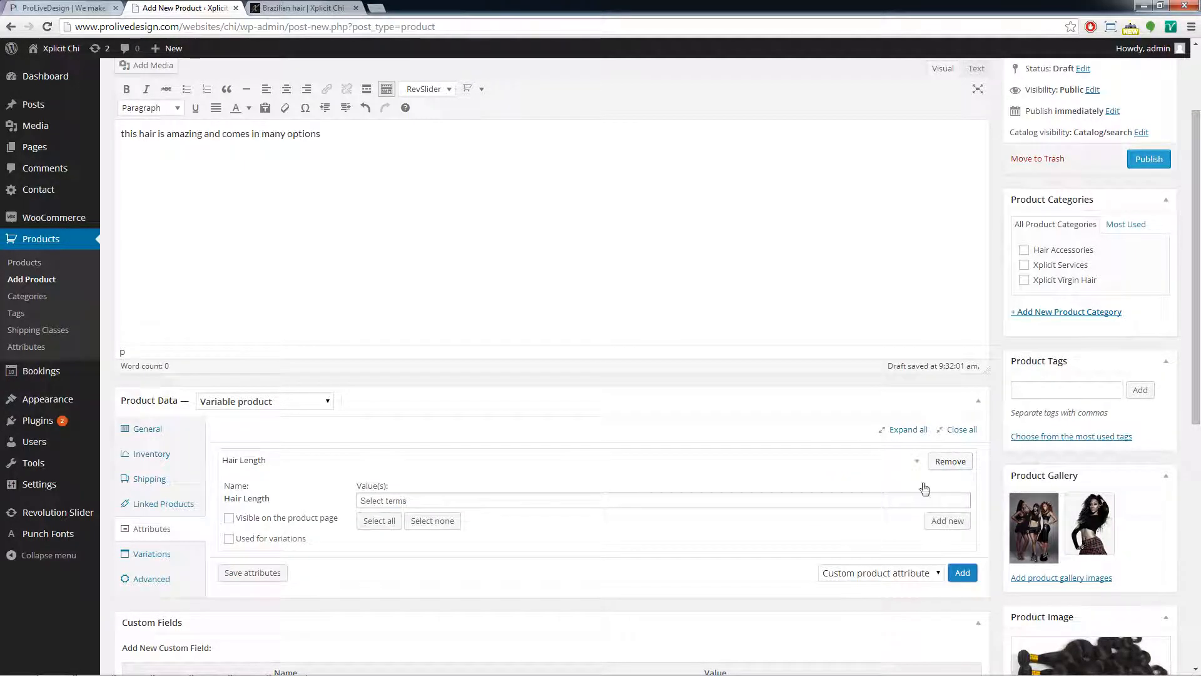
pyautogui.click(854, 576)
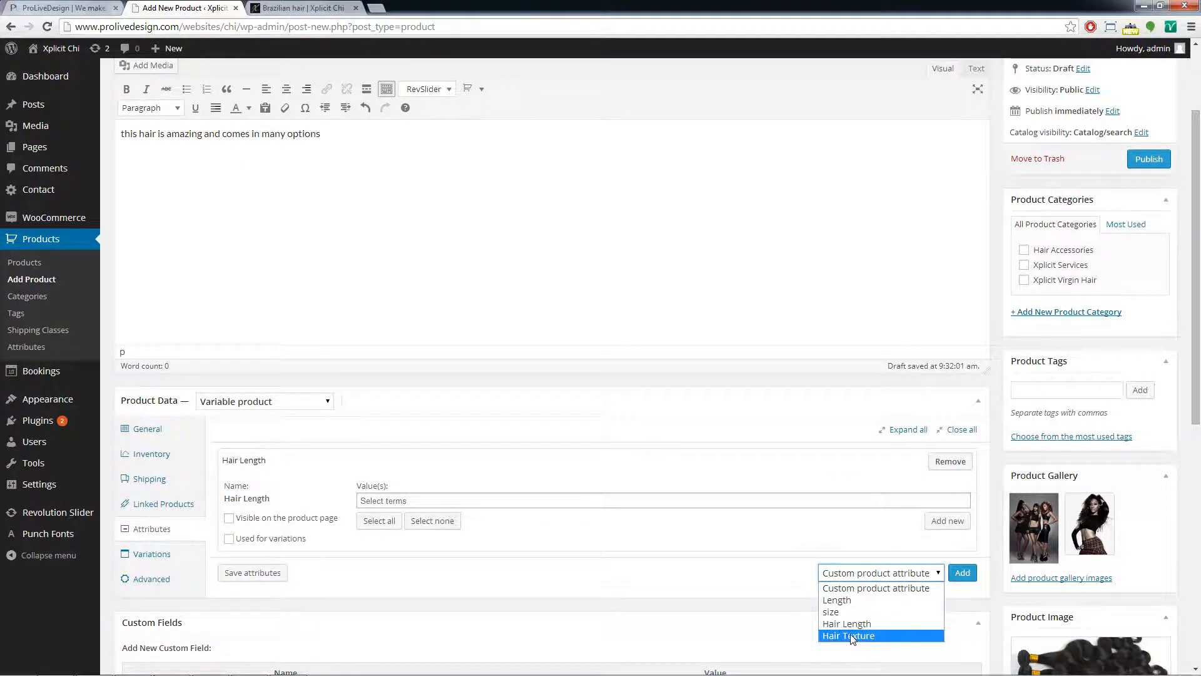
pyautogui.click(870, 635)
pyautogui.click(956, 577)
# Select all terms for Hair Length and Hair Texture, enable both for variations, and save the attributes.
pyautogui.scroll(-2, 912, 579)
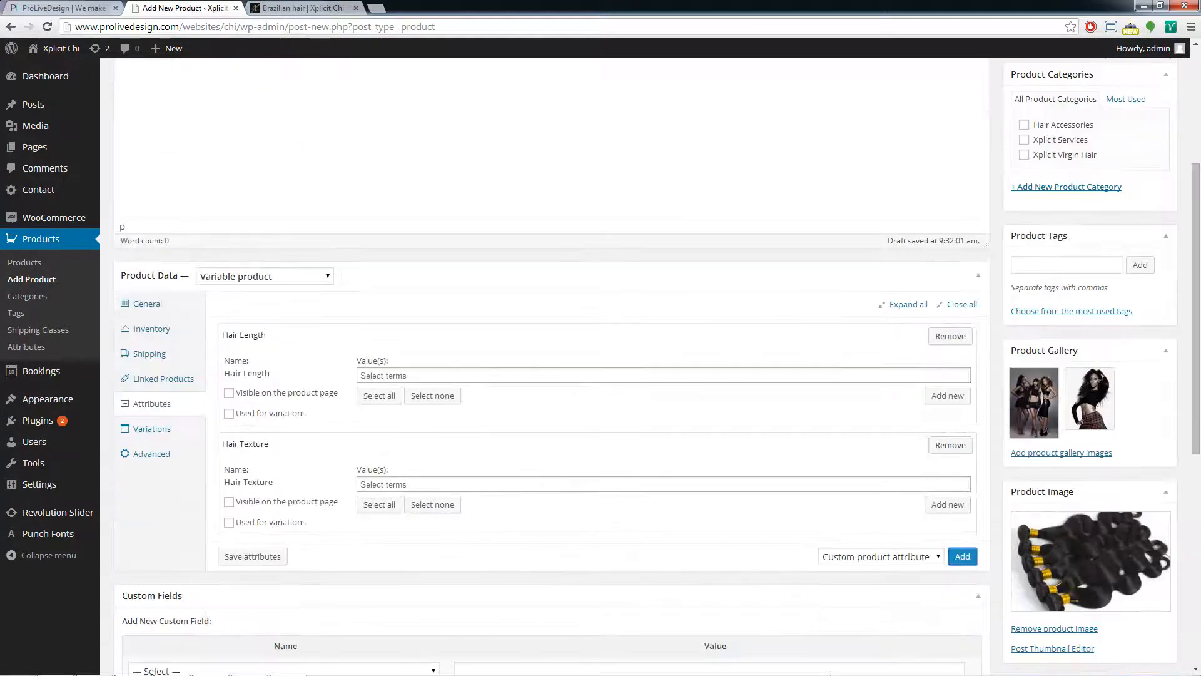
pyautogui.click(382, 394)
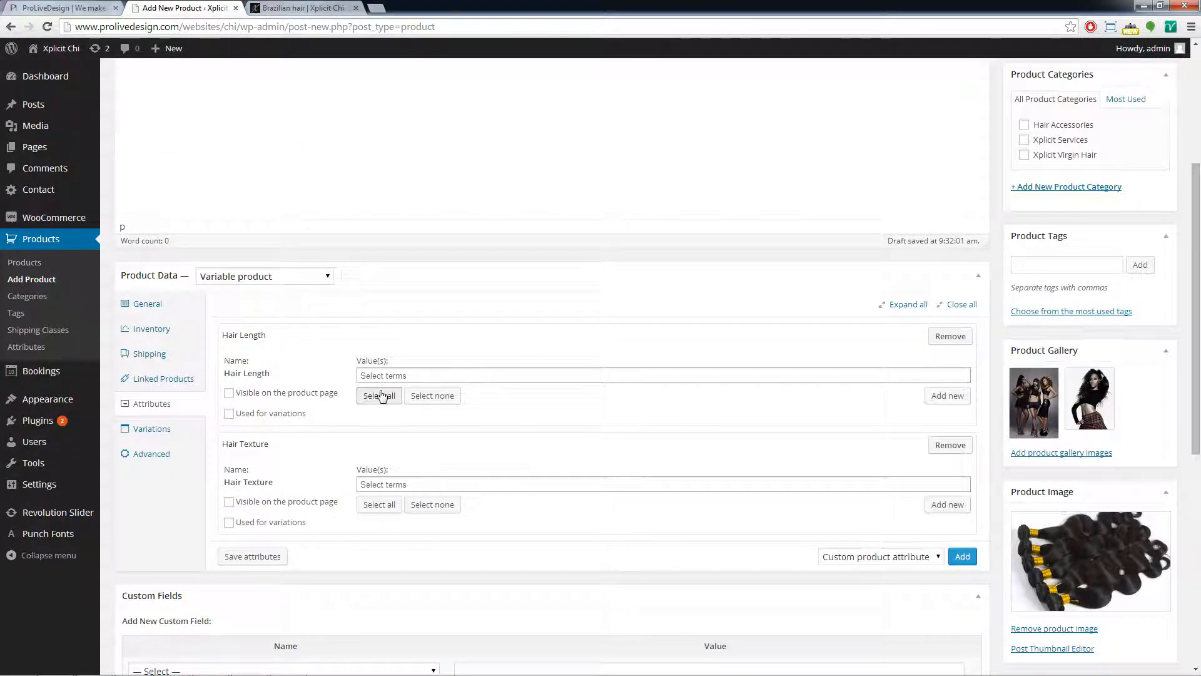
pyautogui.click(375, 504)
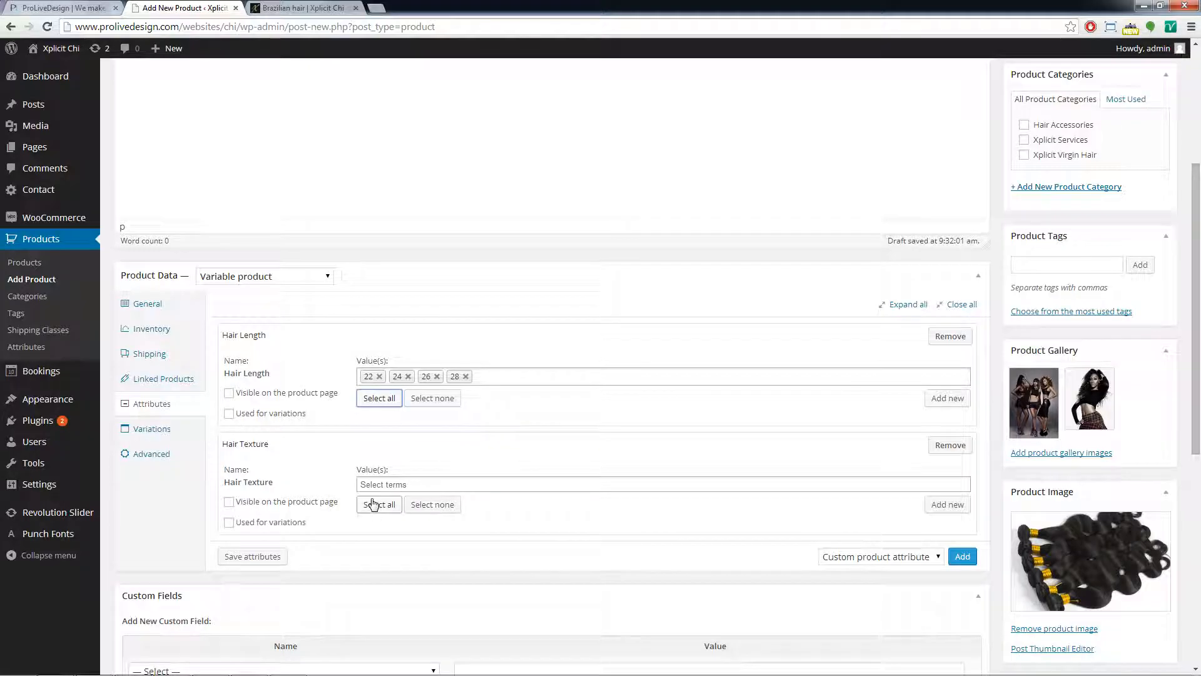
pyautogui.click(362, 510)
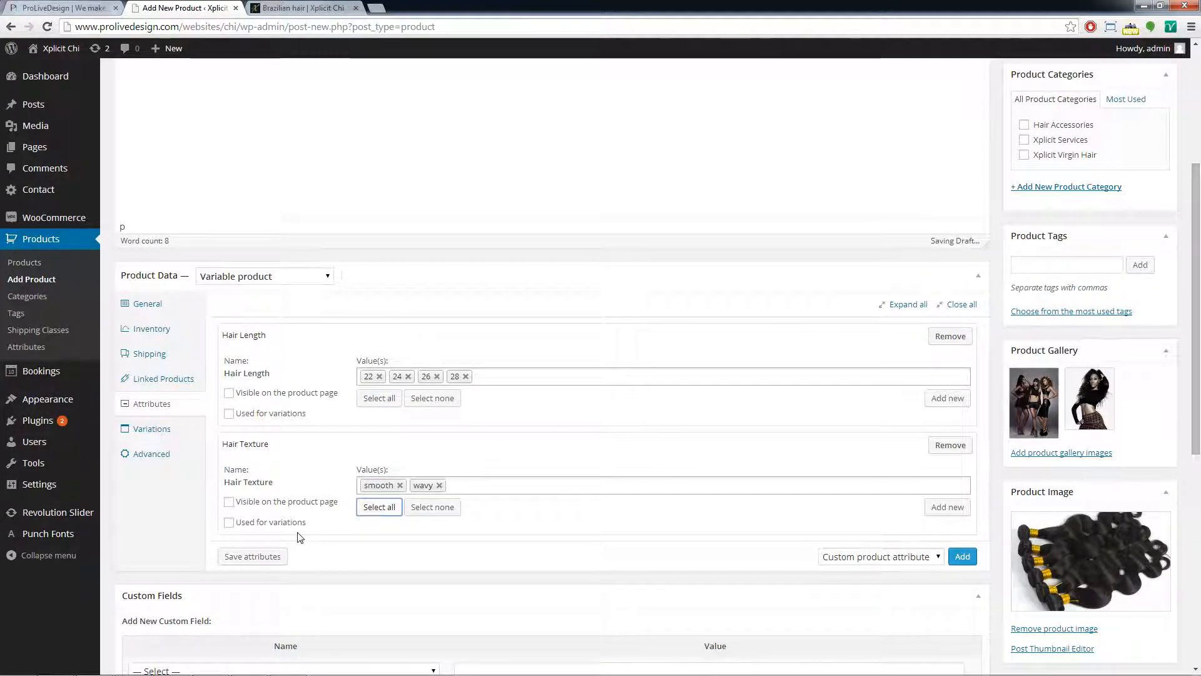
pyautogui.click(229, 522)
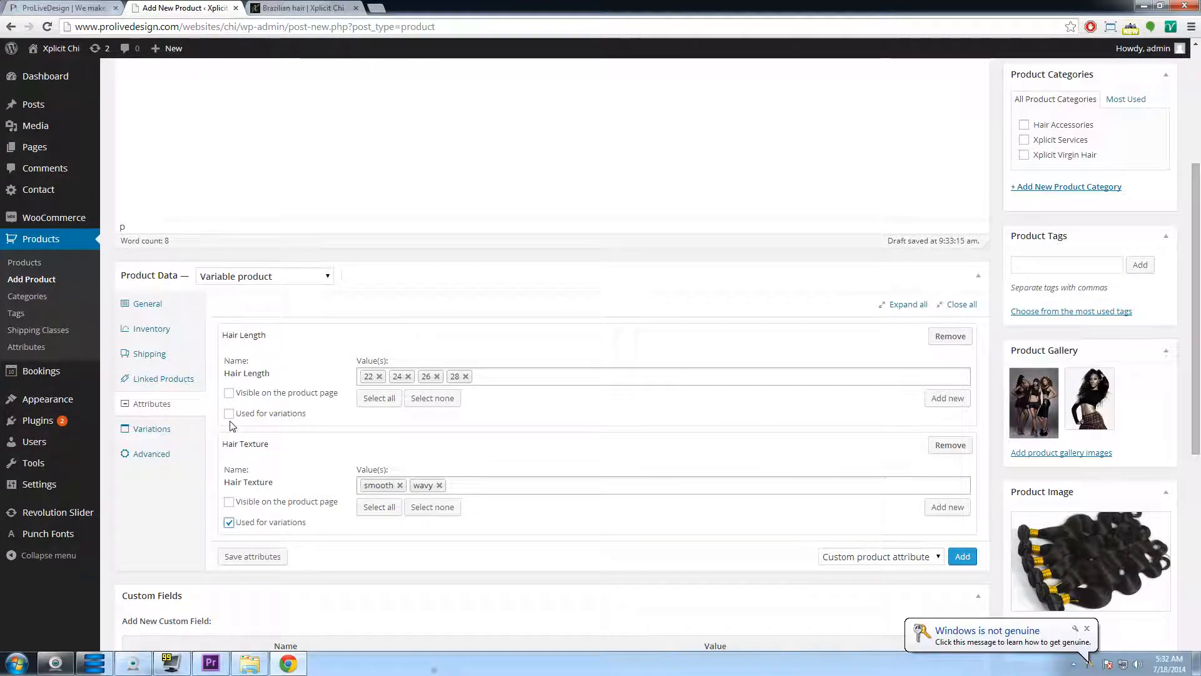
pyautogui.click(265, 557)
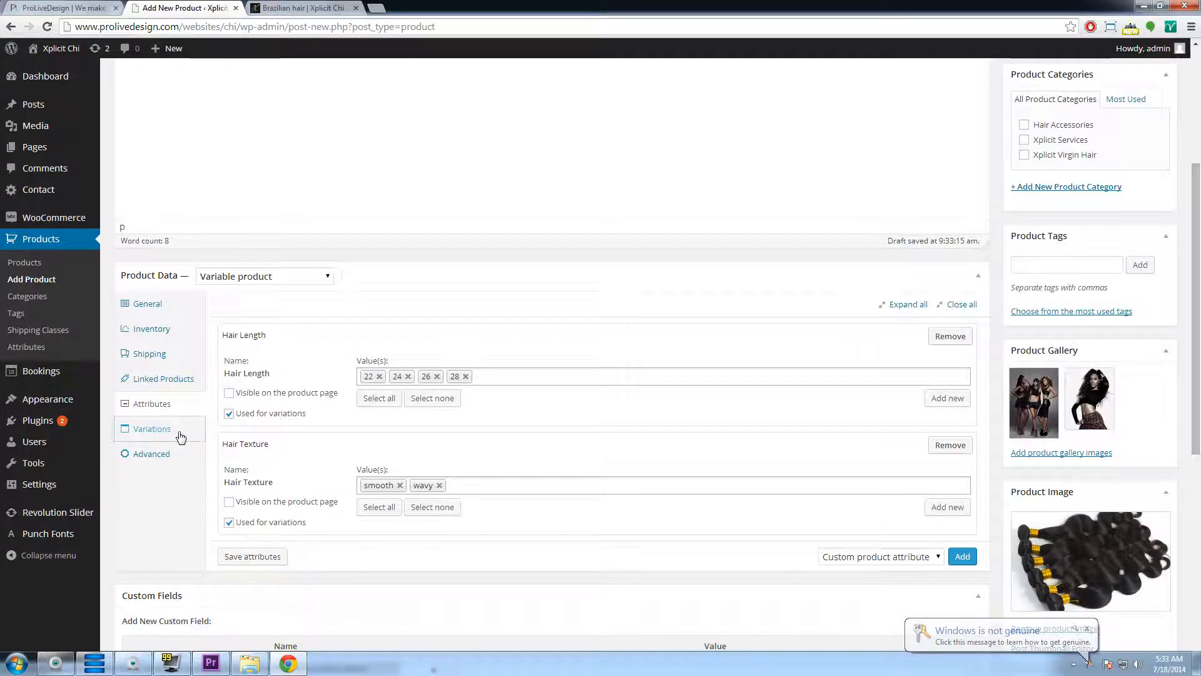
# Link all variations to generate every combination of hair length and hair texture.
pyautogui.click(180, 437)
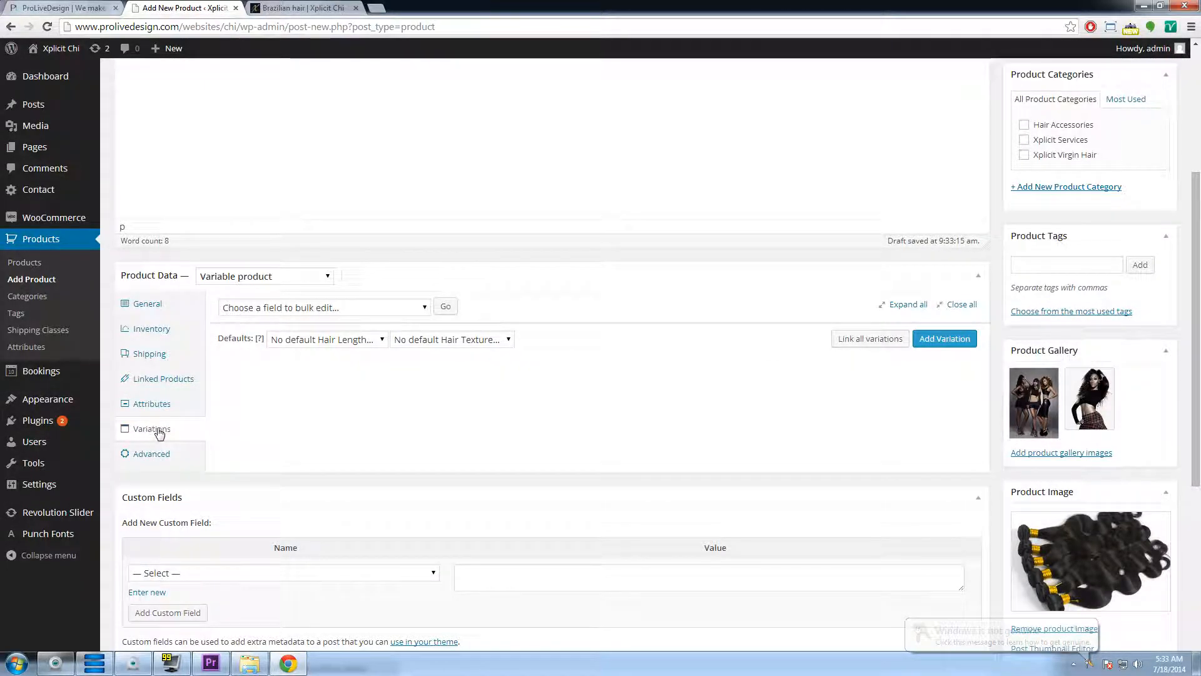
pyautogui.click(842, 339)
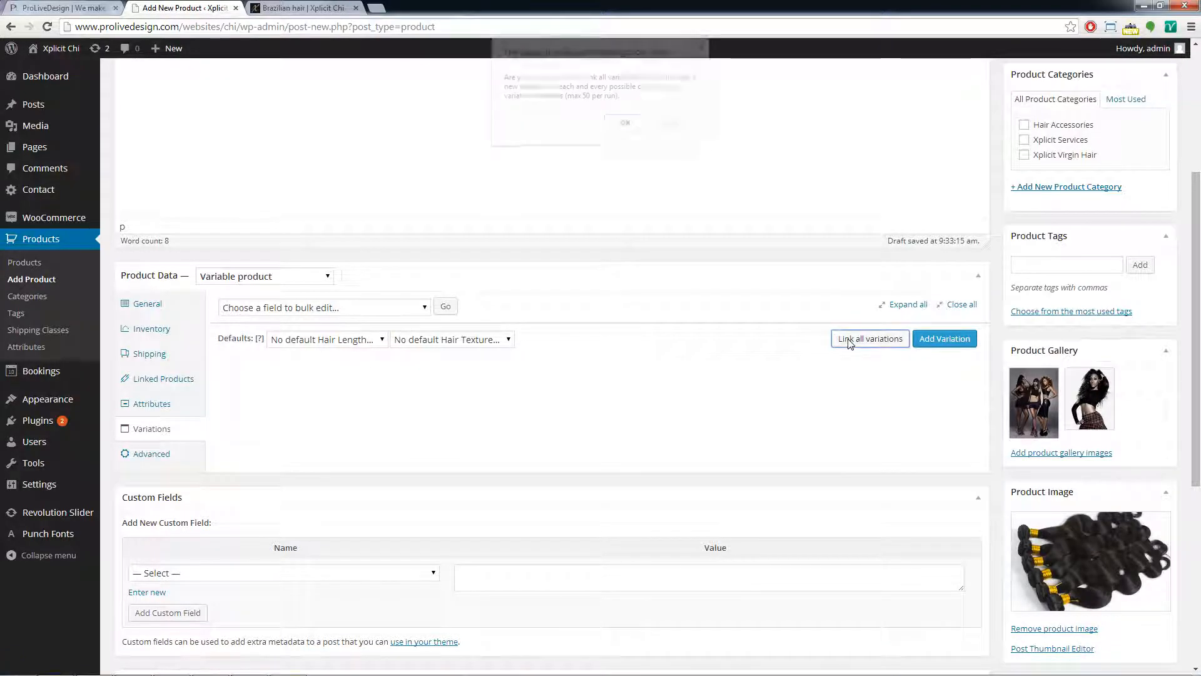
pyautogui.click(613, 125)
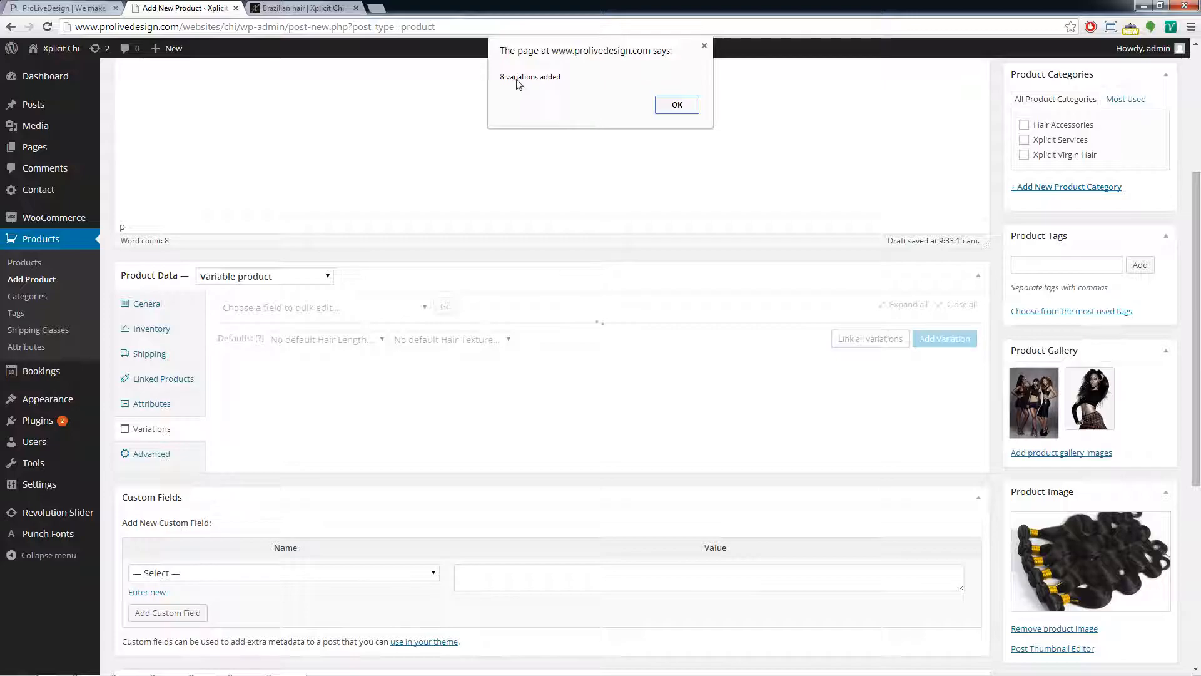
pyautogui.click(663, 107)
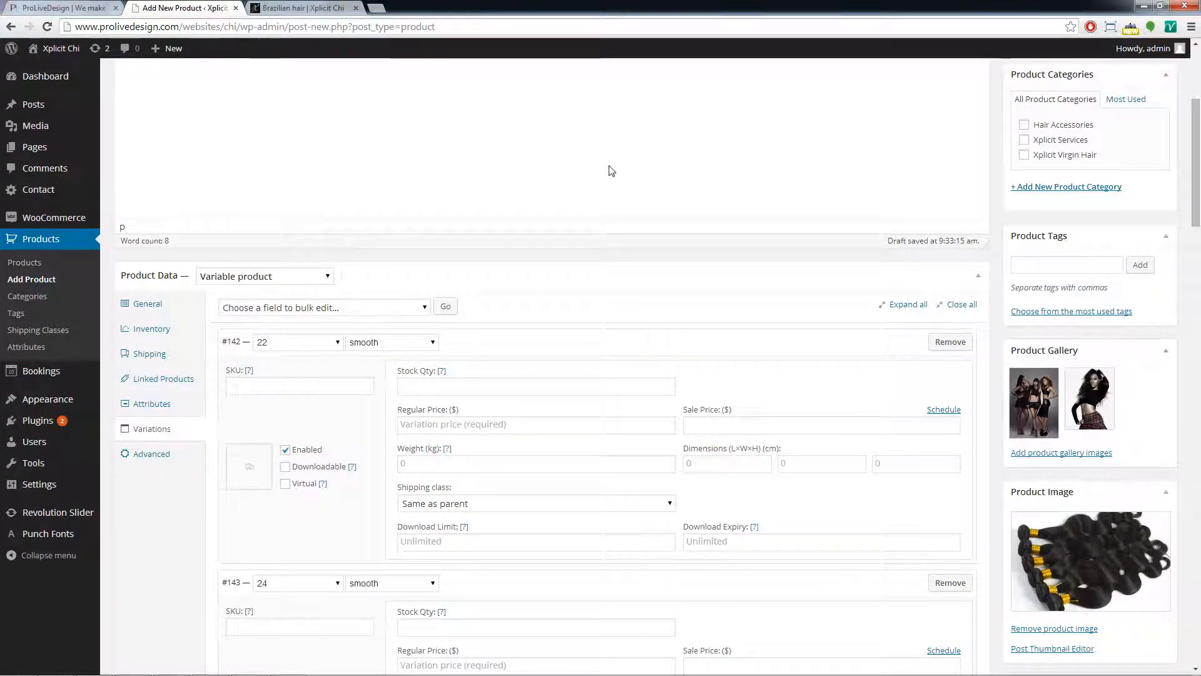
# Look through the generated variations to check their hair length and texture combinations.
pyautogui.scroll(-2, 538, 416)
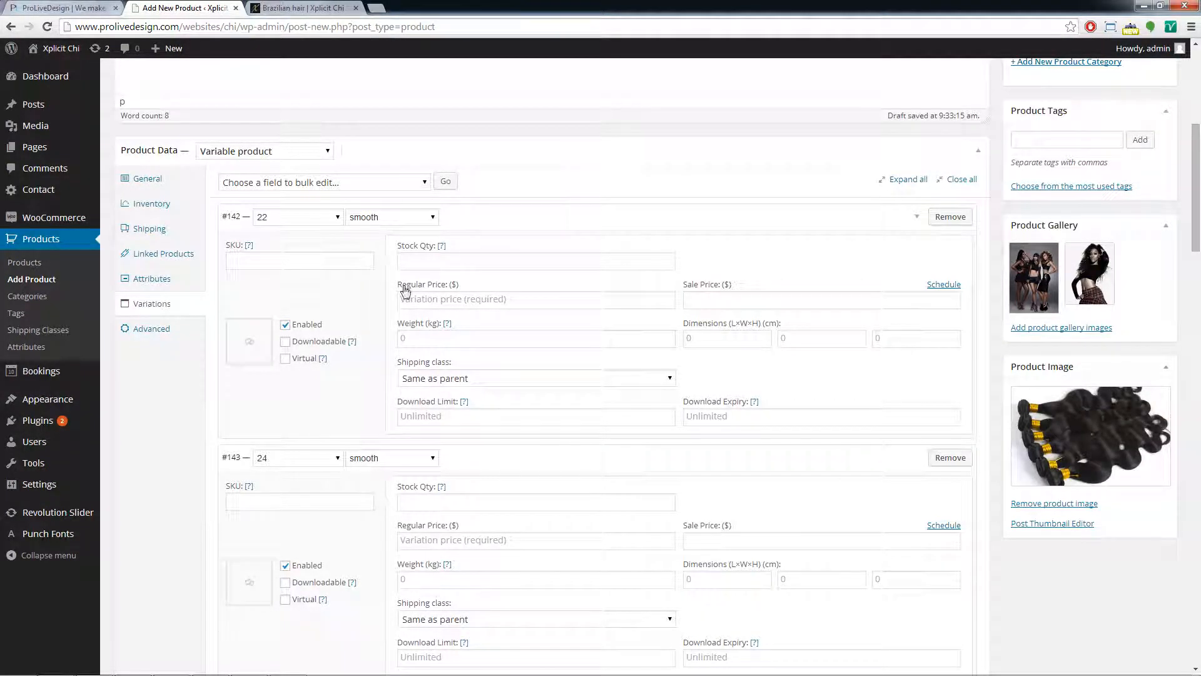
pyautogui.scroll(-2, 300, 359)
pyautogui.scroll(-3, 397, 336)
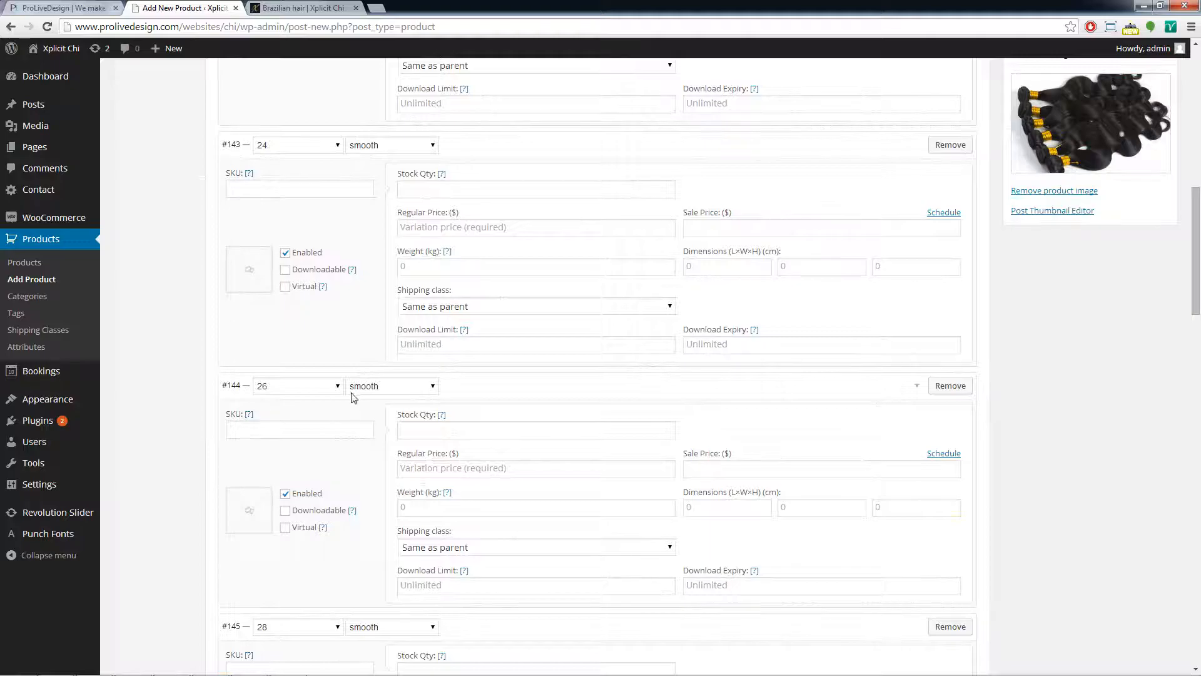
pyautogui.scroll(-3, 352, 398)
pyautogui.scroll(-4, 375, 438)
pyautogui.scroll(-3, 351, 432)
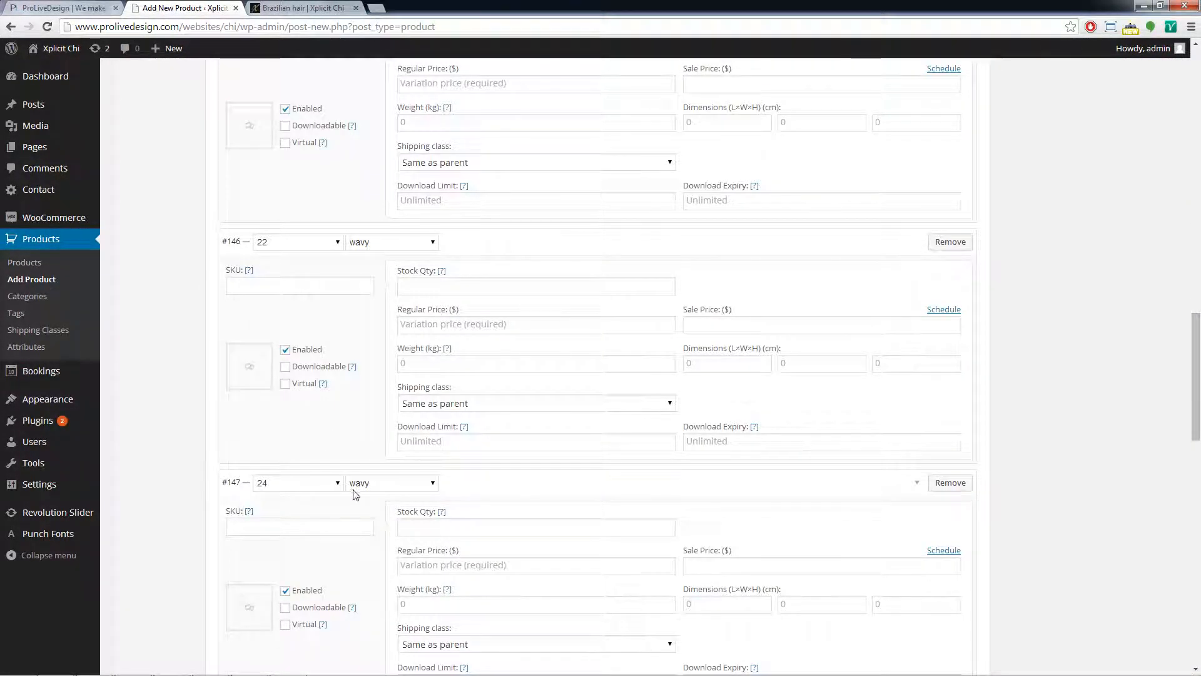
pyautogui.scroll(-3, 354, 494)
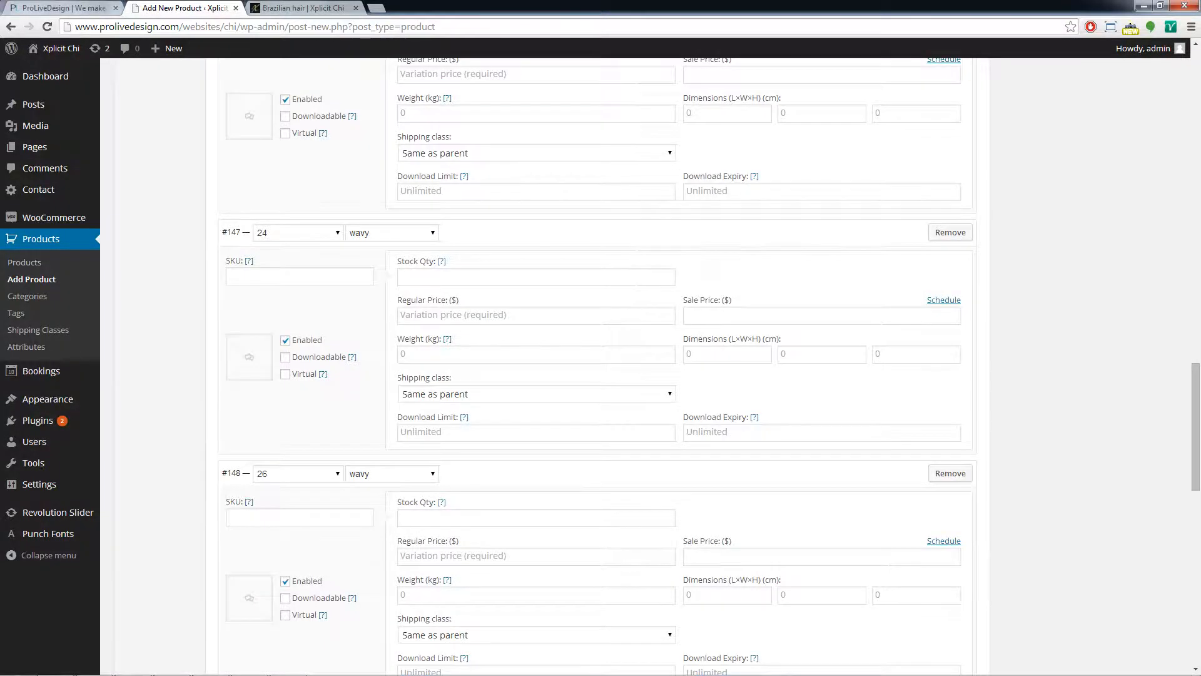
pyautogui.scroll(20, 477, 421)
# Set the regular price of the 22 smooth and 24 smooth variations to 60.
pyautogui.click(479, 301)
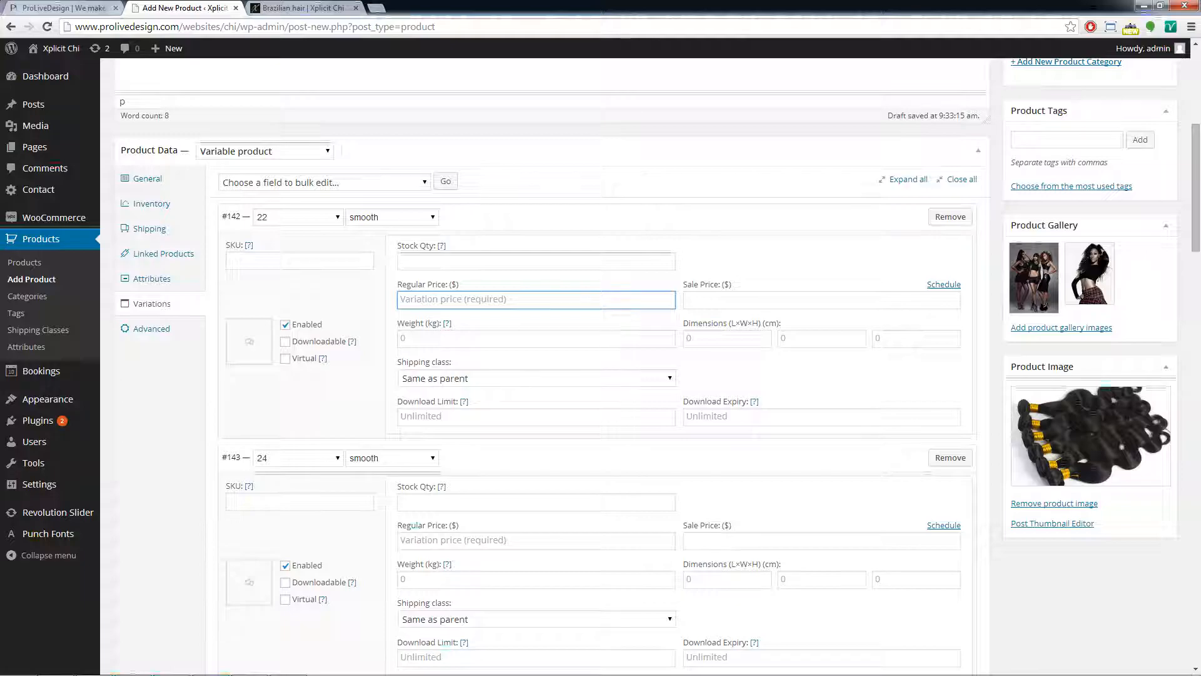
pyautogui.write('60')
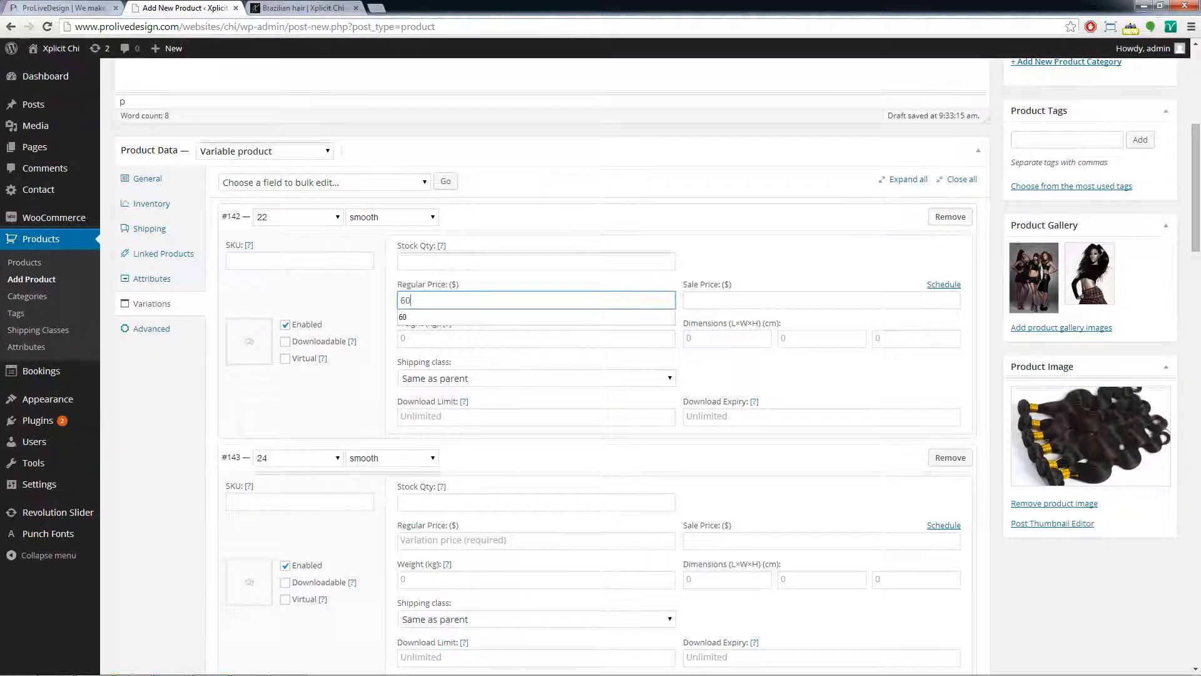
pyautogui.hotkey('ctrl', 'a')
pyautogui.hotkey('ctrl', 'c')
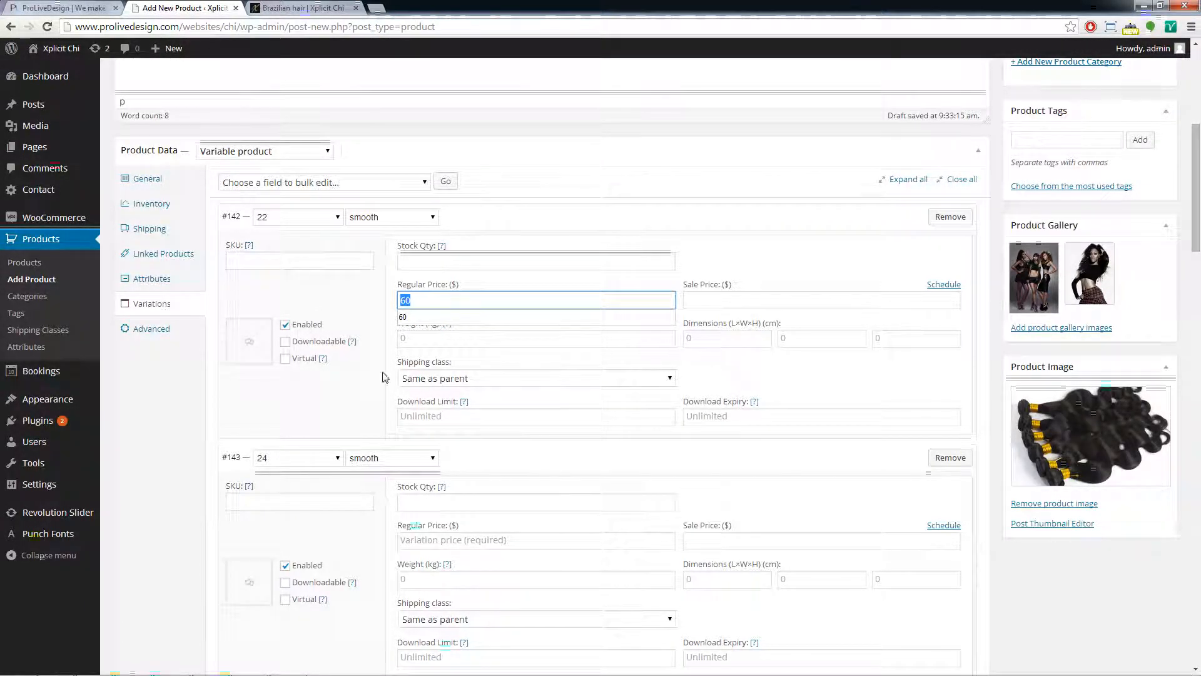
pyautogui.click(500, 540)
pyautogui.hotkey('ctrl', 'v')
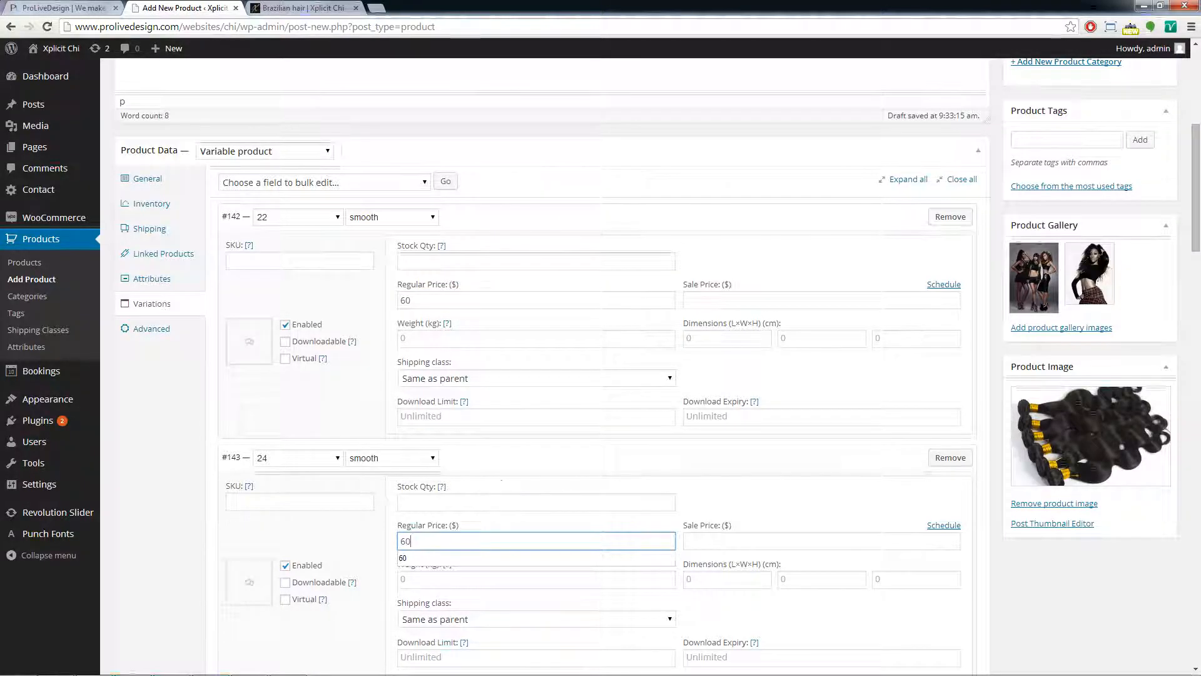
# Give the 26 smooth and 28 smooth variations the same regular price of 60.
pyautogui.scroll(-6, 500, 484)
pyautogui.click(501, 406)
pyautogui.hotkey('ctrl', 'v')
pyautogui.scroll(-4, 450, 410)
pyautogui.click(451, 406)
pyautogui.hotkey('ctrl', 'v')
pyautogui.scroll(-4, 451, 410)
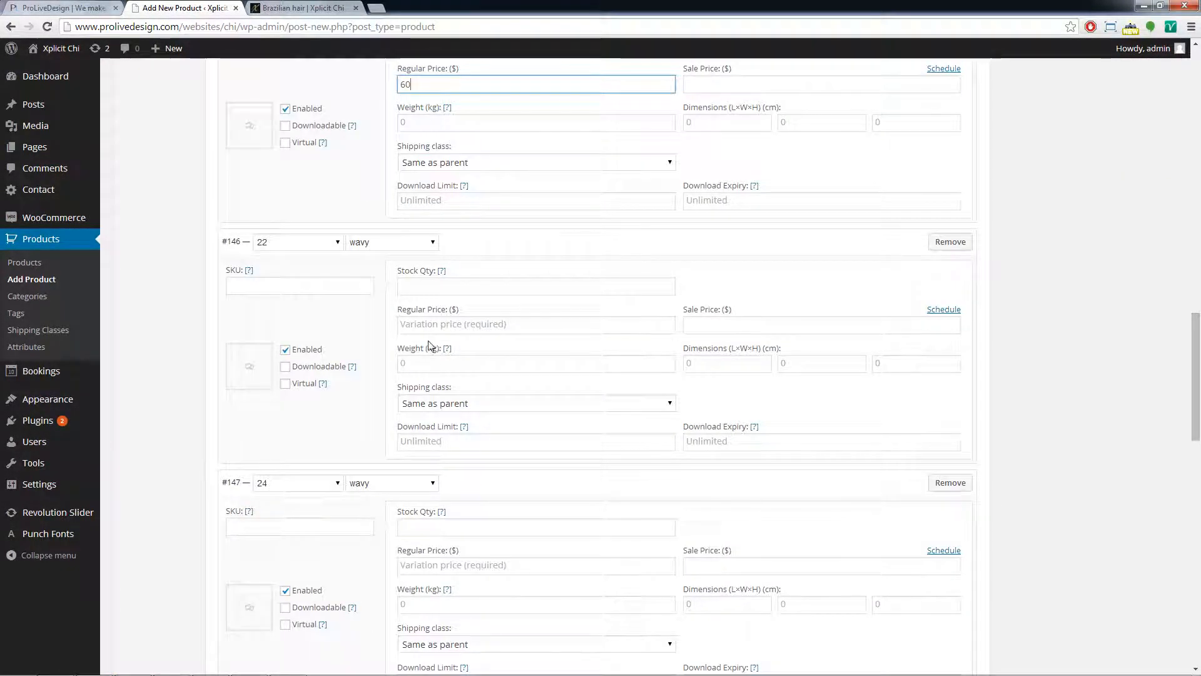
pyautogui.scroll(3, 407, 271)
pyautogui.click(428, 233)
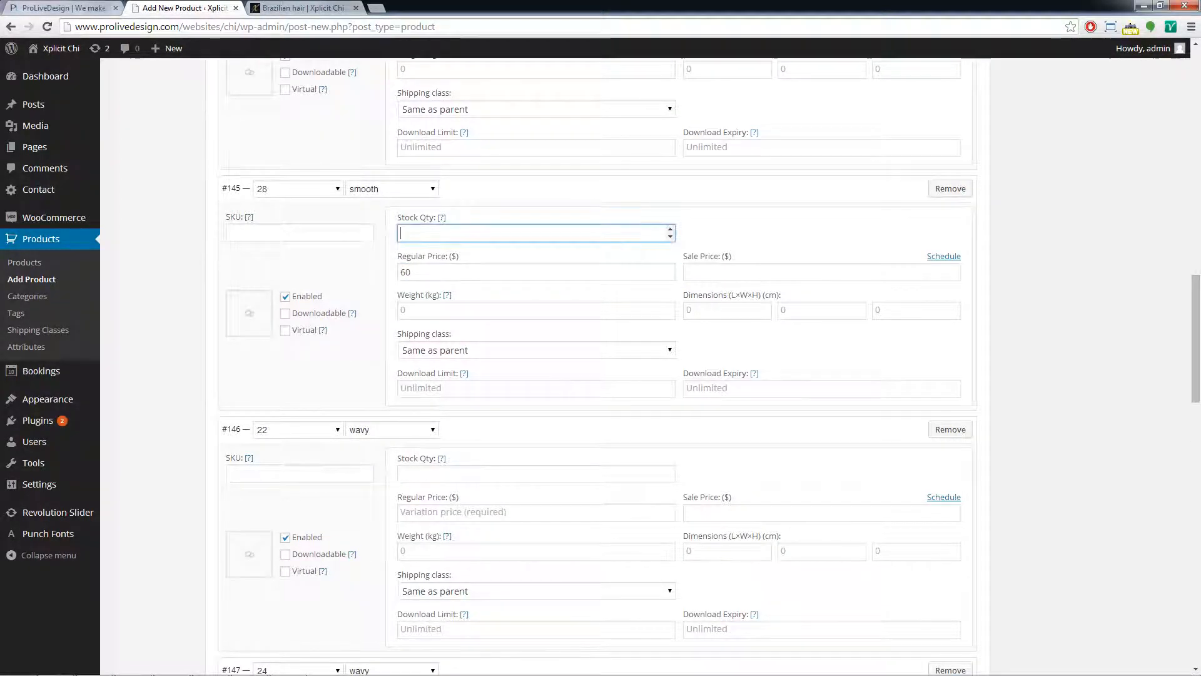
pyautogui.scroll(-2, 538, 363)
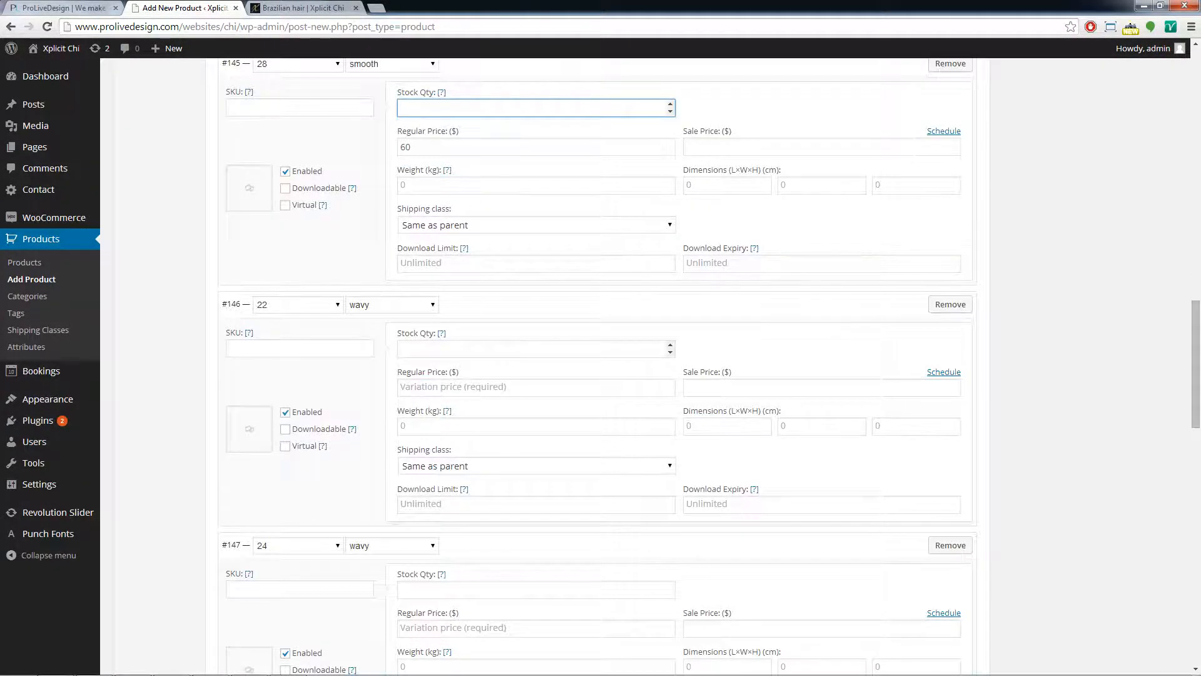
pyautogui.scroll(-1, 511, 369)
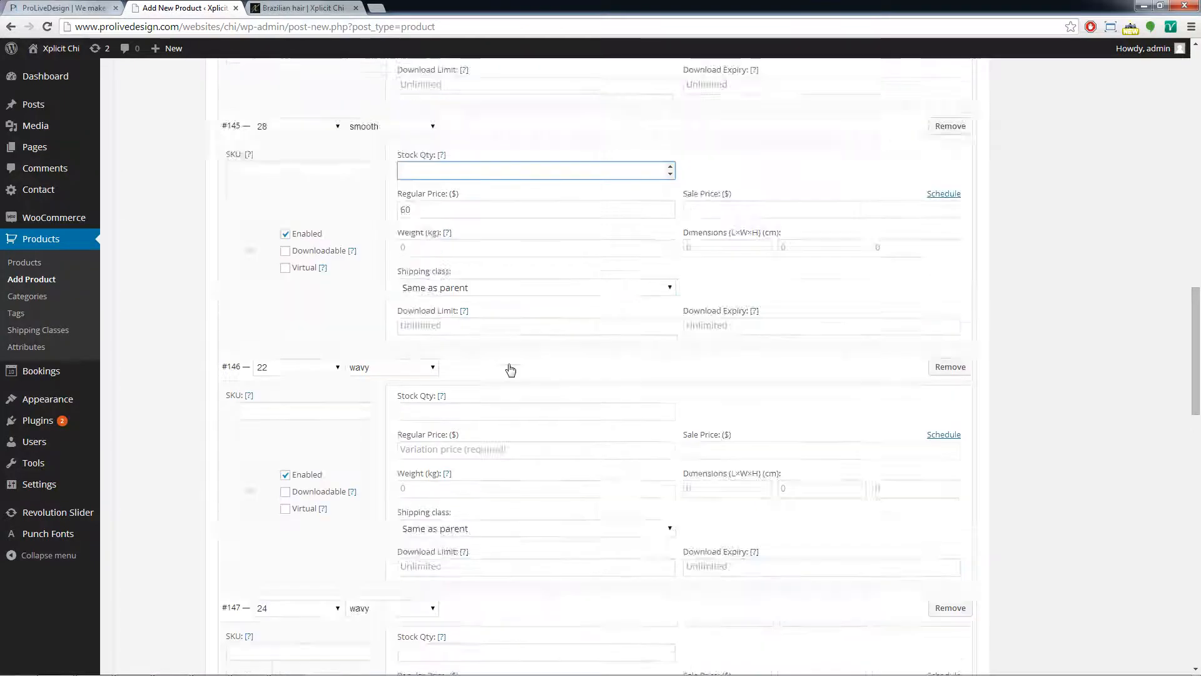
# Set the regular price of the 22 wavy and 24 wavy variations to 80.
pyautogui.click(535, 324)
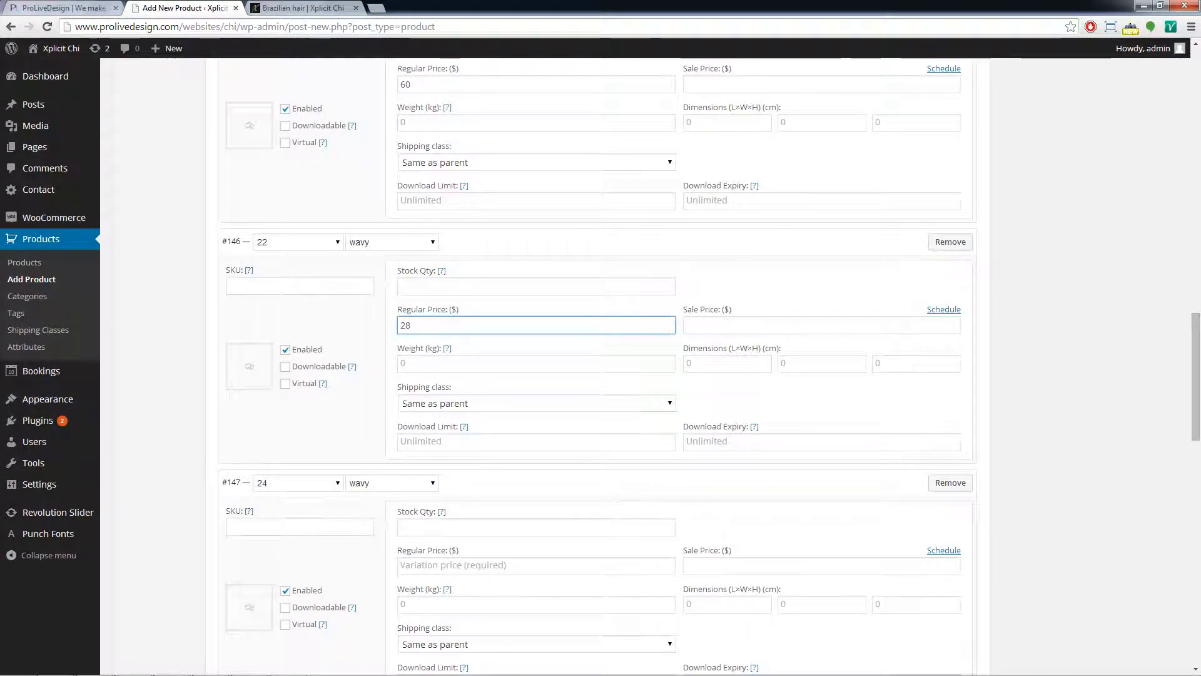
pyautogui.hotkey('ctrl', 'a')
pyautogui.scroll(5, 455, 343)
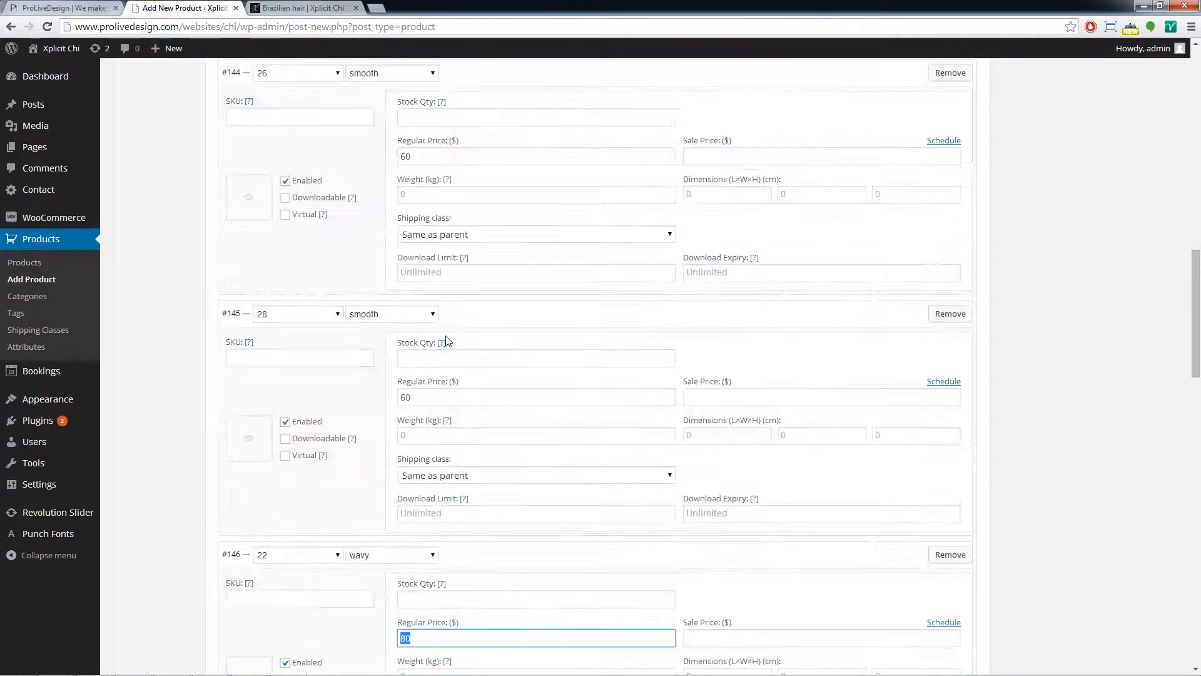
pyautogui.scroll(-6, 637, 344)
pyautogui.click(450, 465)
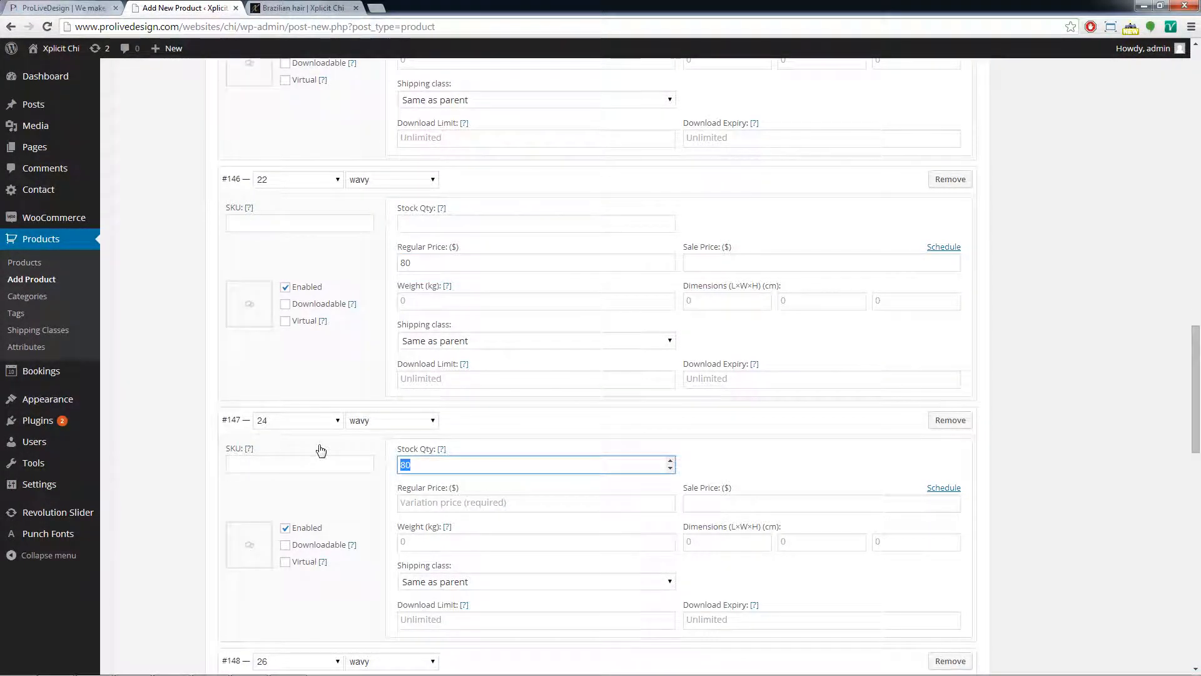
pyautogui.press('Tab')
pyautogui.write('80')
# Give the 26 wavy and 28 wavy variations a regular price of 80 as well.
pyautogui.scroll(-6, 423, 444)
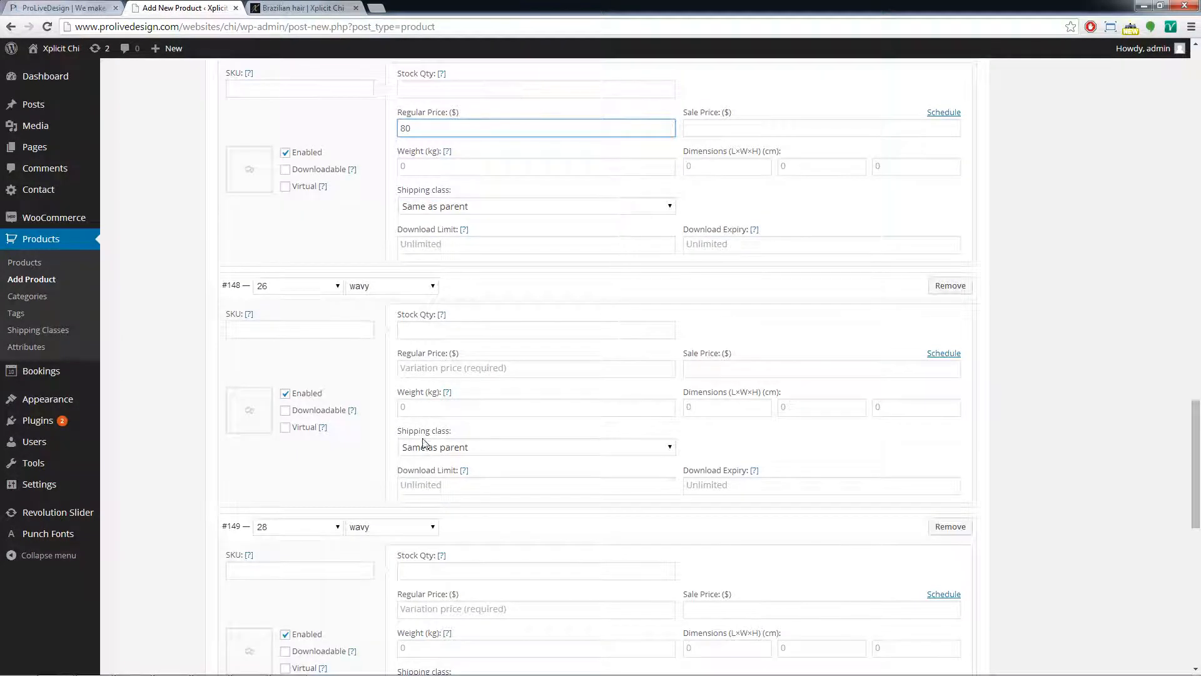
pyautogui.click(438, 368)
pyautogui.write('80')
pyautogui.scroll(-8, 451, 429)
pyautogui.scroll(3, 663, 413)
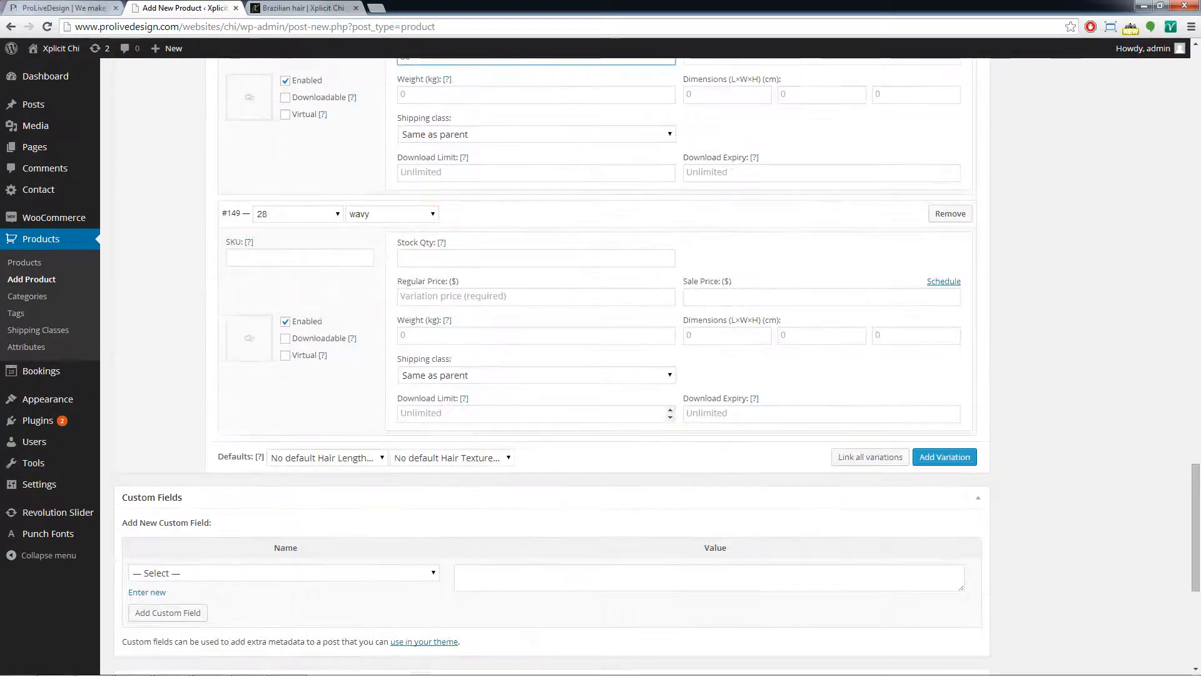
pyautogui.click(438, 296)
pyautogui.write('80')
# Assign the Malaysian Hair product to the Xplicit Virgin Hair category and publish it.
pyautogui.scroll(6, 1140, 366)
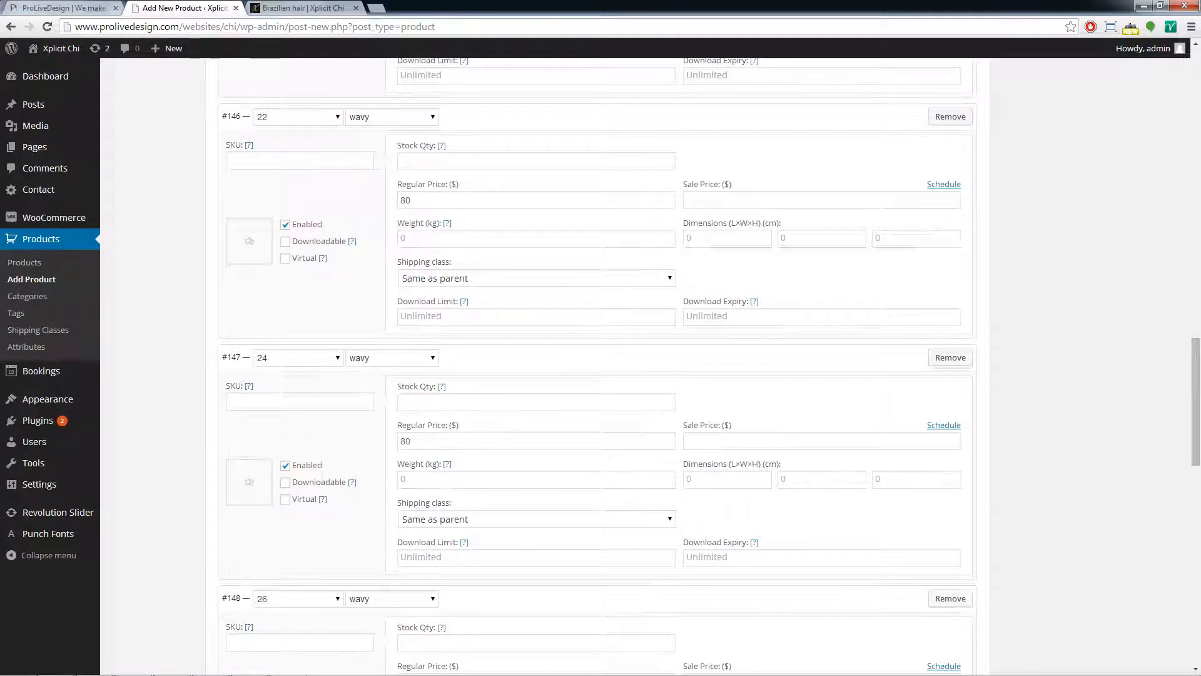
pyautogui.scroll(20, 1097, 188)
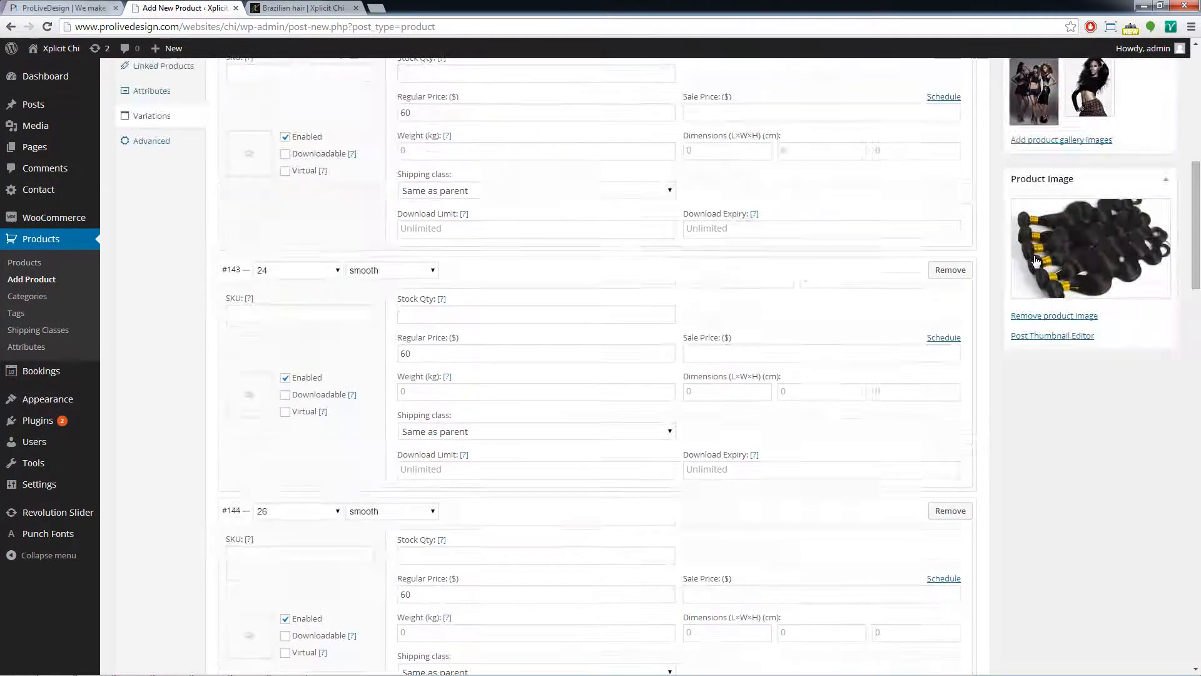
pyautogui.scroll(3, 887, 244)
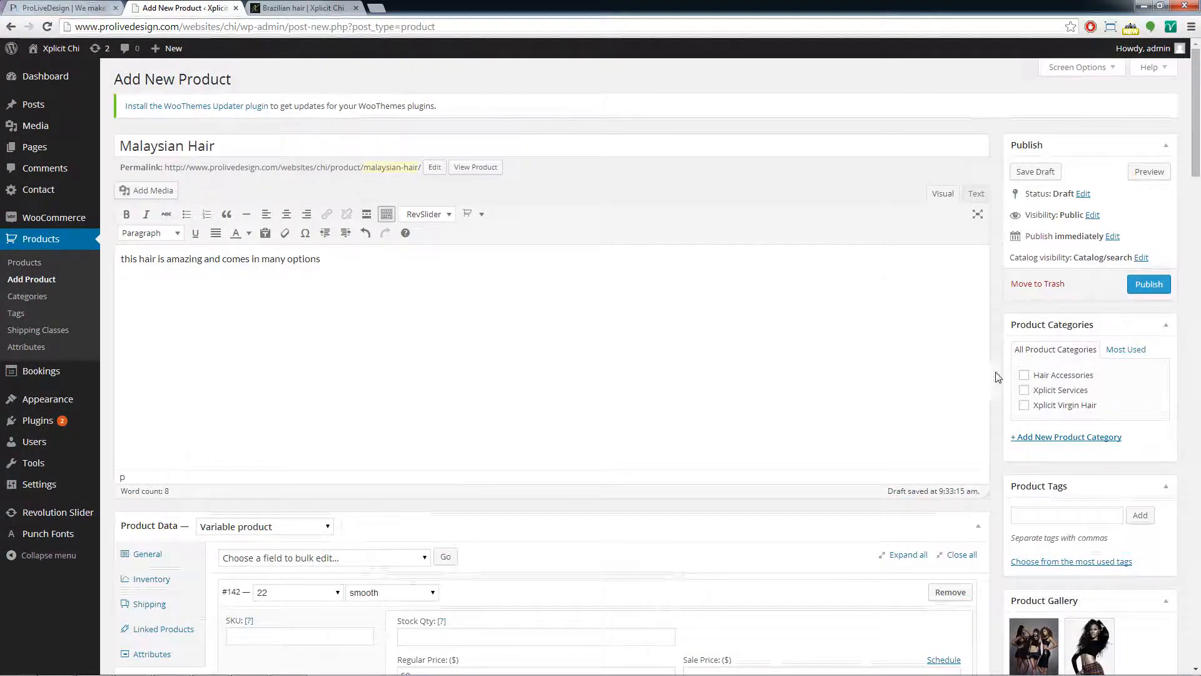
pyautogui.click(1024, 406)
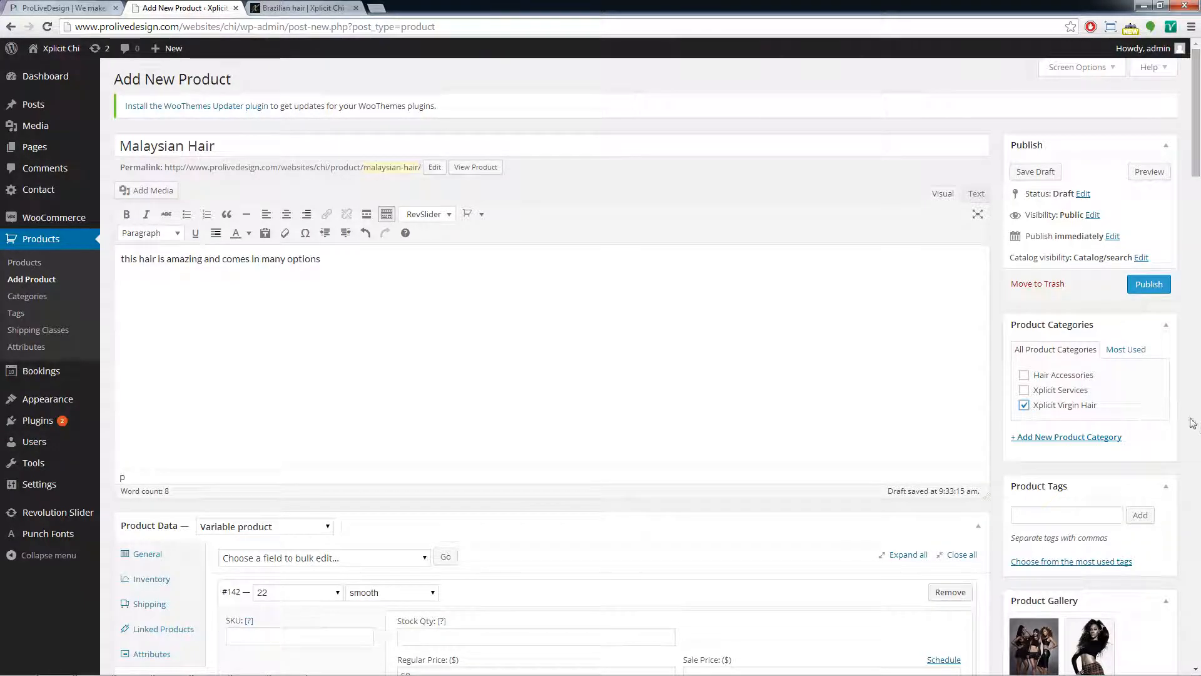
pyautogui.click(1134, 287)
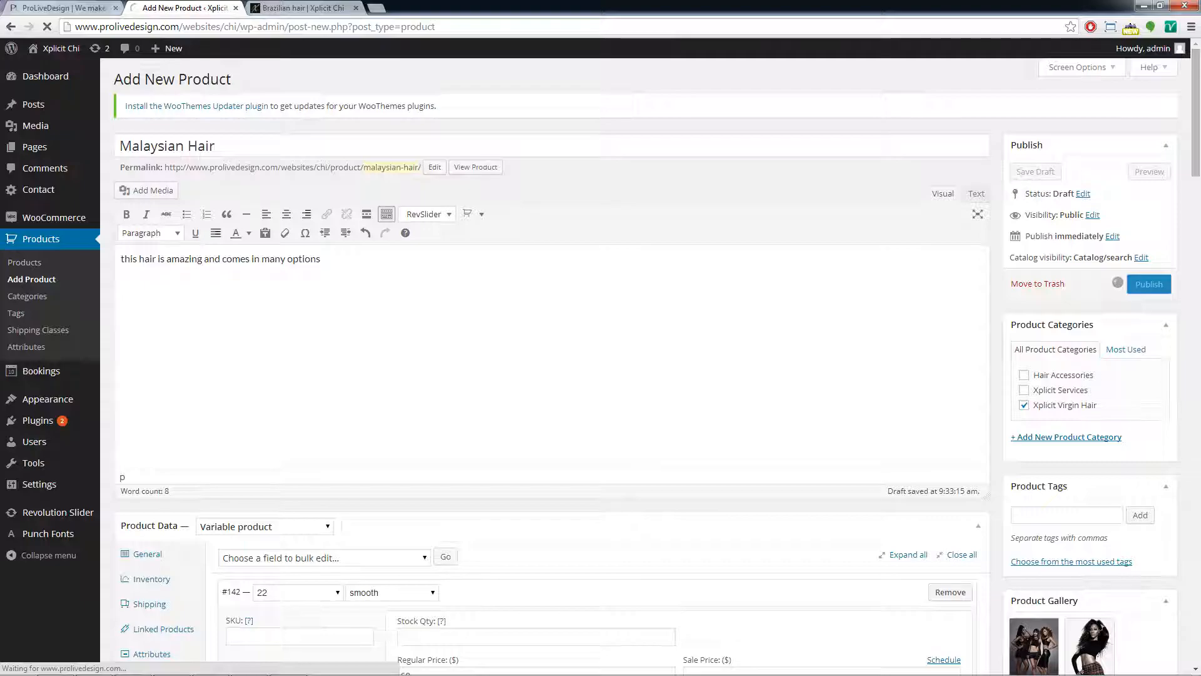
# Look through the live site's shop page and open the Malaysian Hair product from it.
pyautogui.click(305, 7)
pyautogui.click(47, 27)
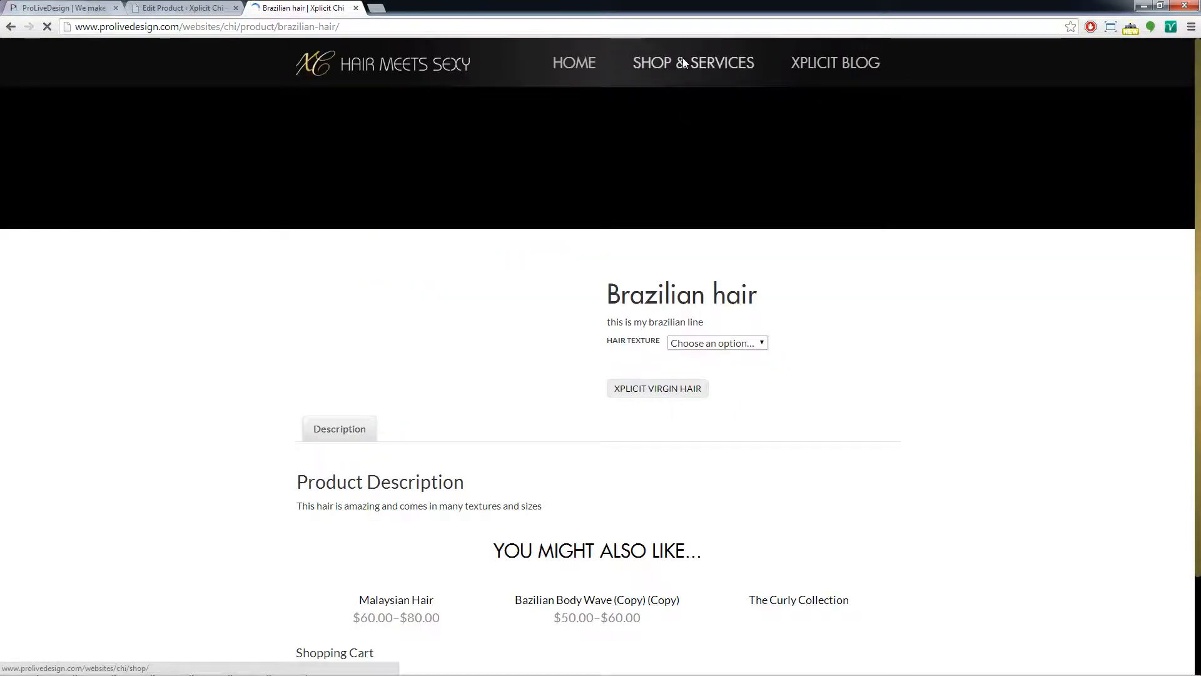
pyautogui.click(682, 57)
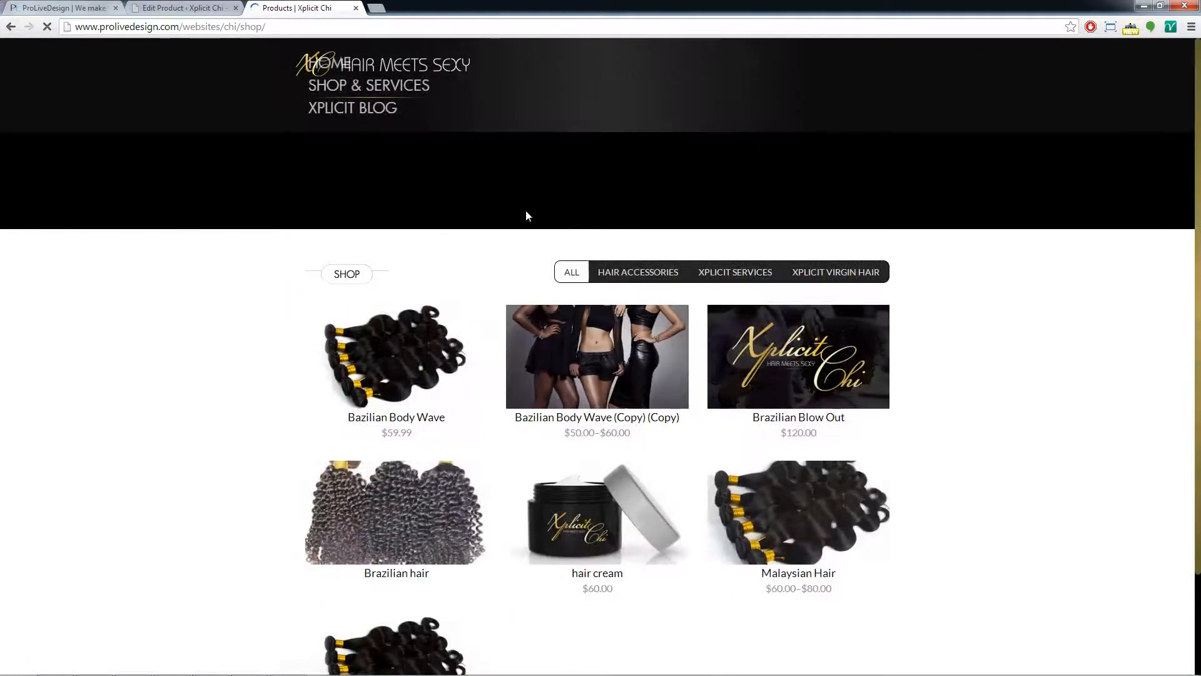
pyautogui.scroll(-5, 525, 347)
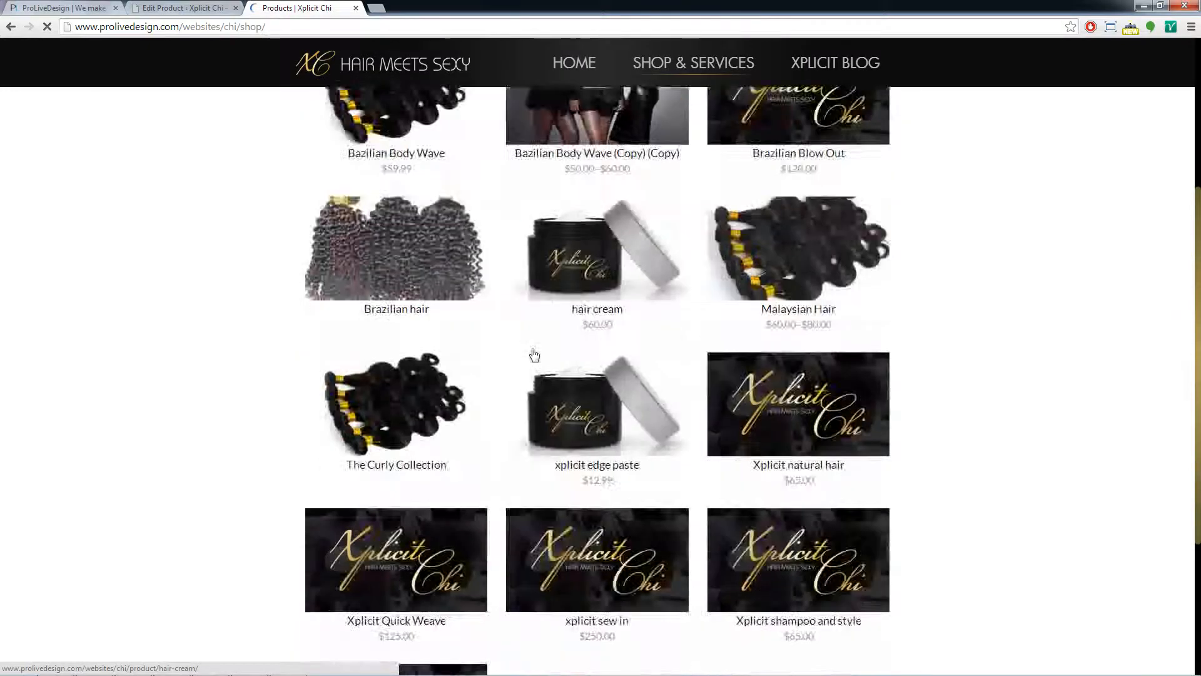
pyautogui.scroll(8, 525, 346)
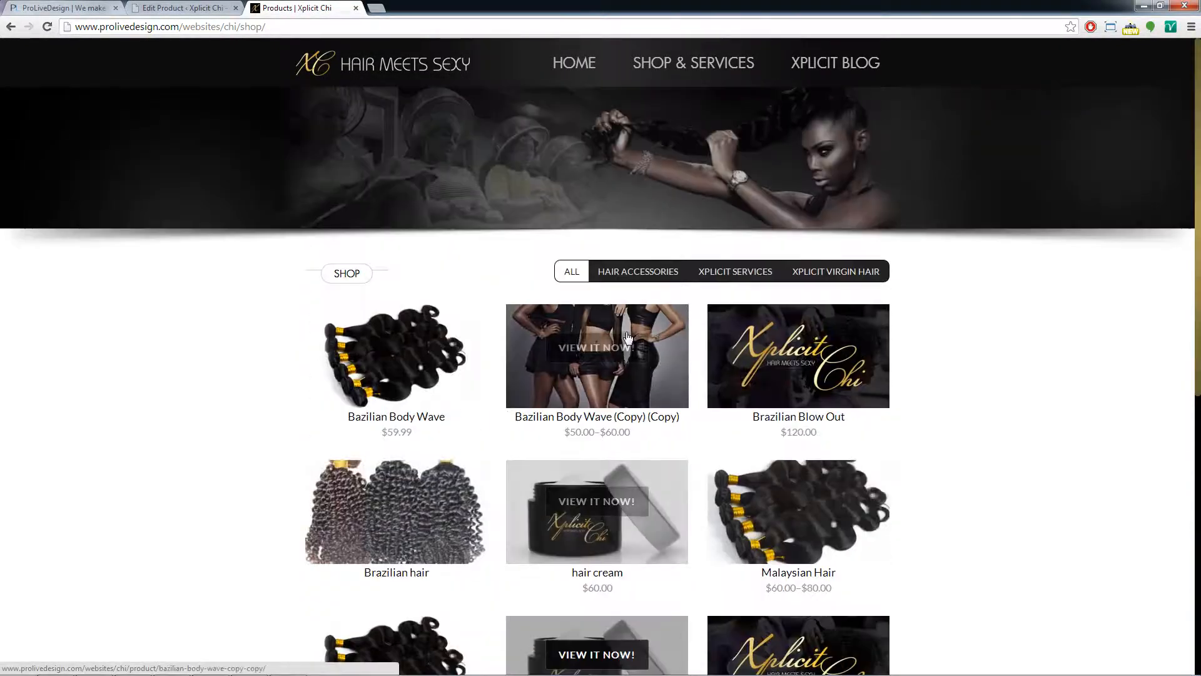
pyautogui.click(800, 519)
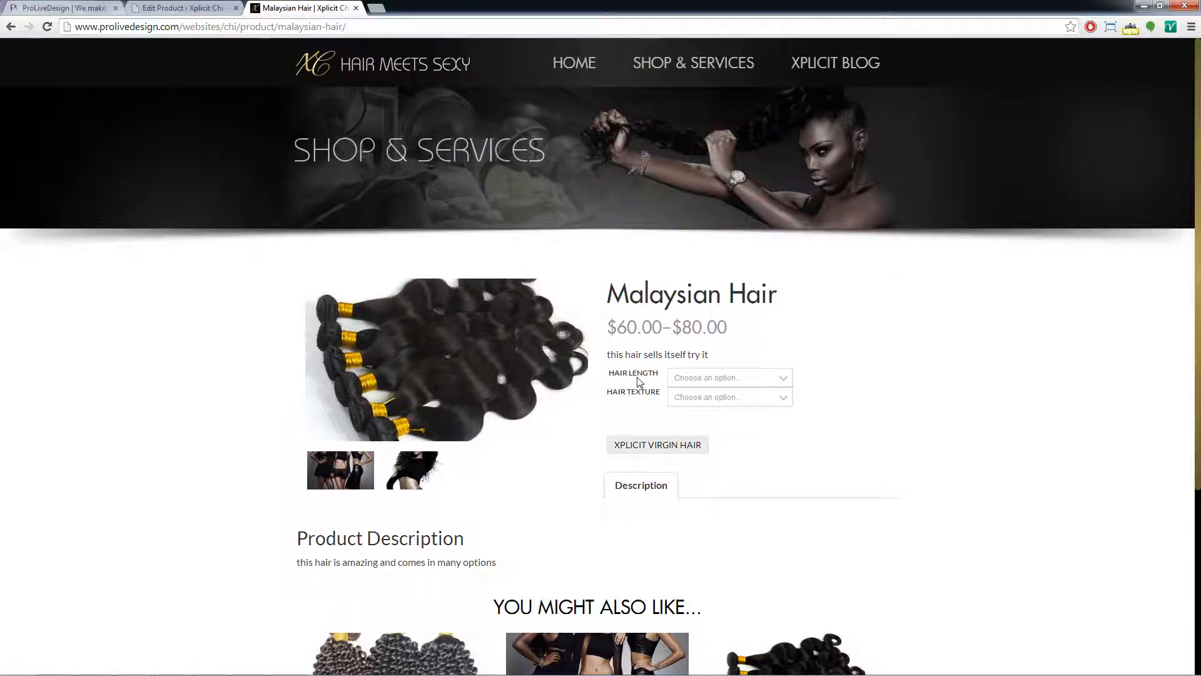
# Choose hair length 24 and hair texture wavy on the Malaysian Hair page and check the resulting price and page layout.
pyautogui.click(693, 378)
pyautogui.click(696, 441)
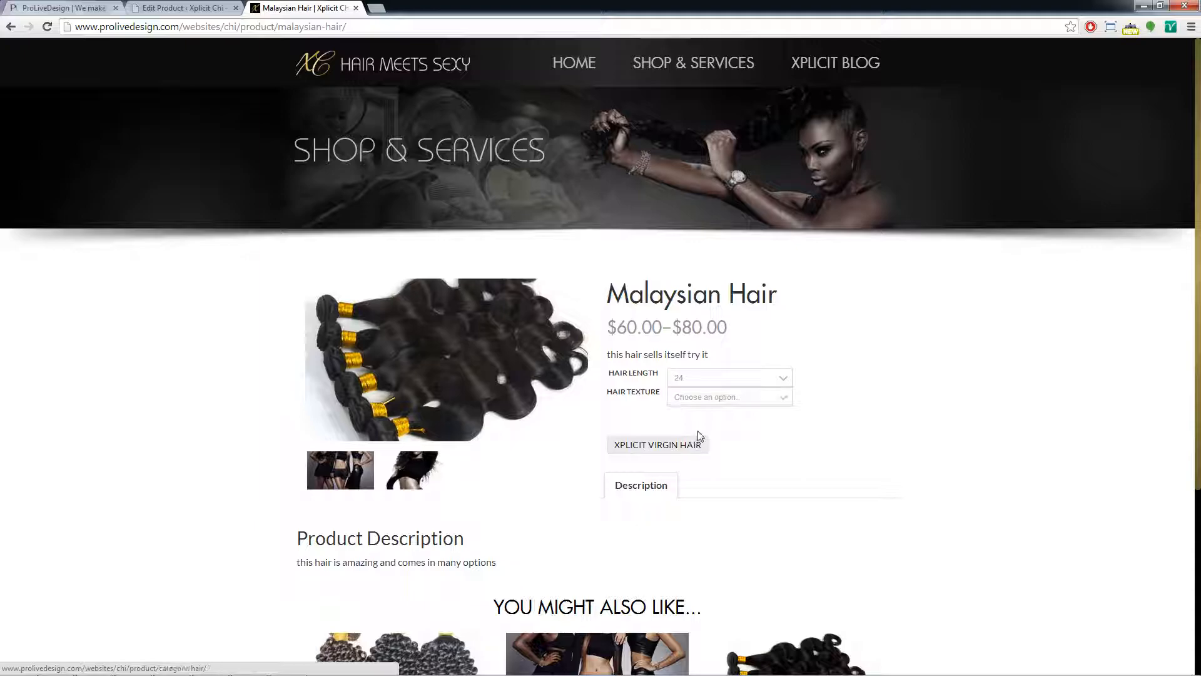
pyautogui.click(718, 406)
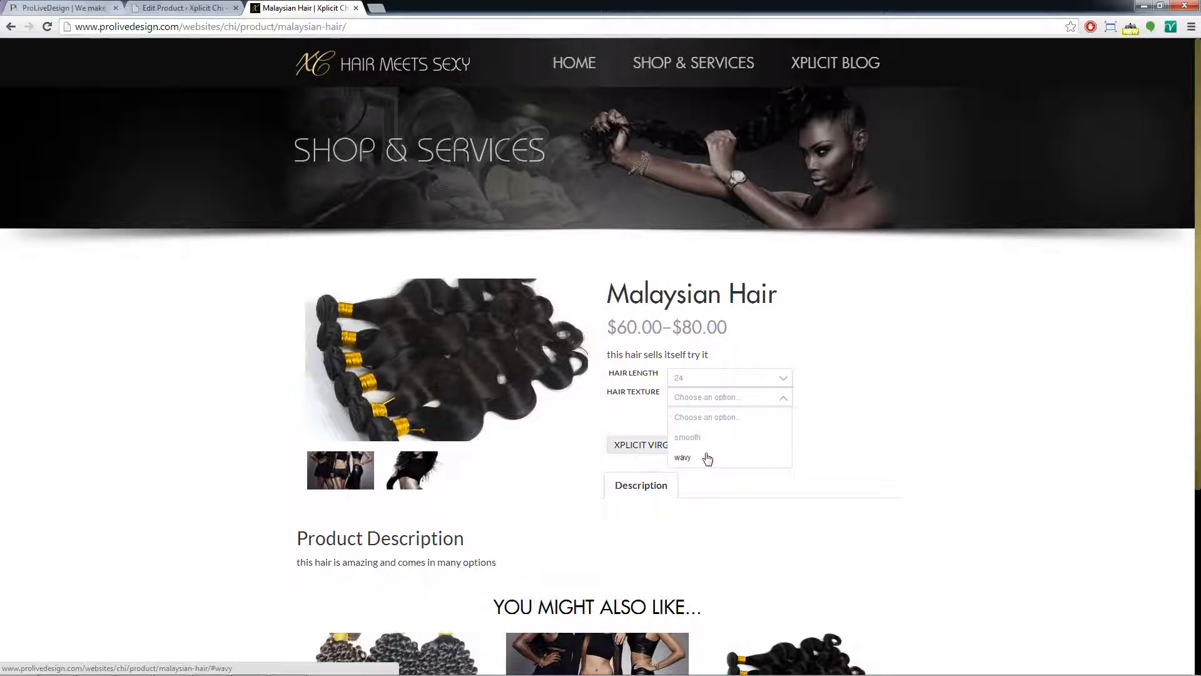
pyautogui.click(708, 459)
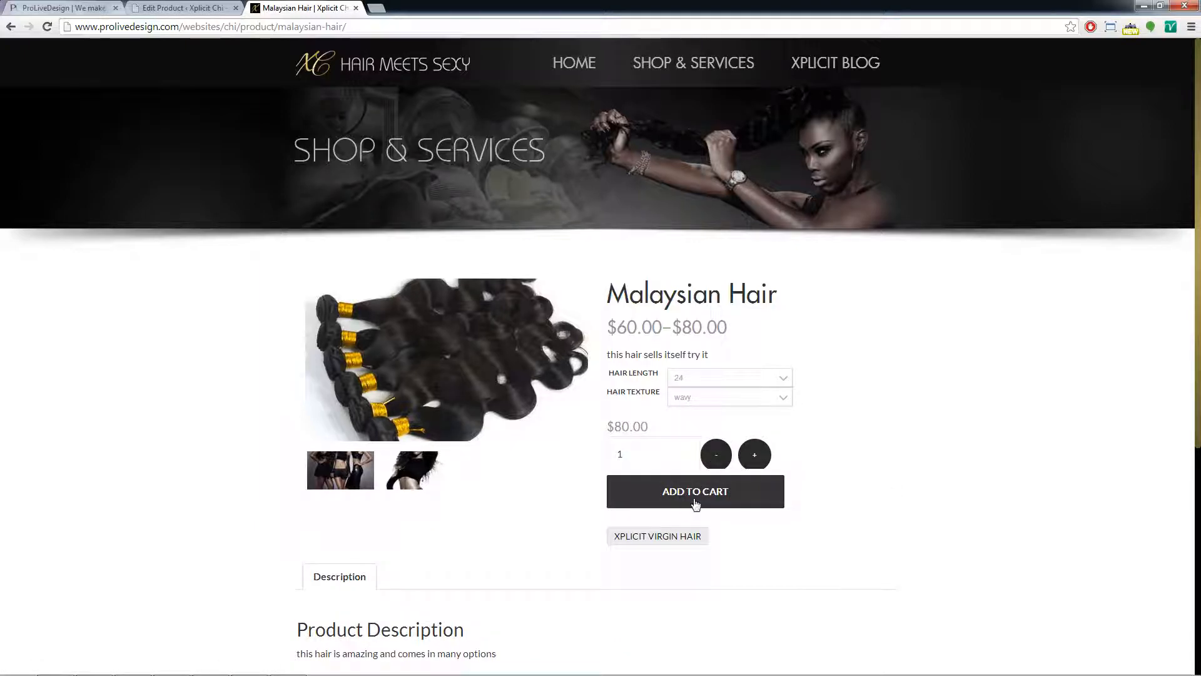
pyautogui.scroll(-3, 594, 438)
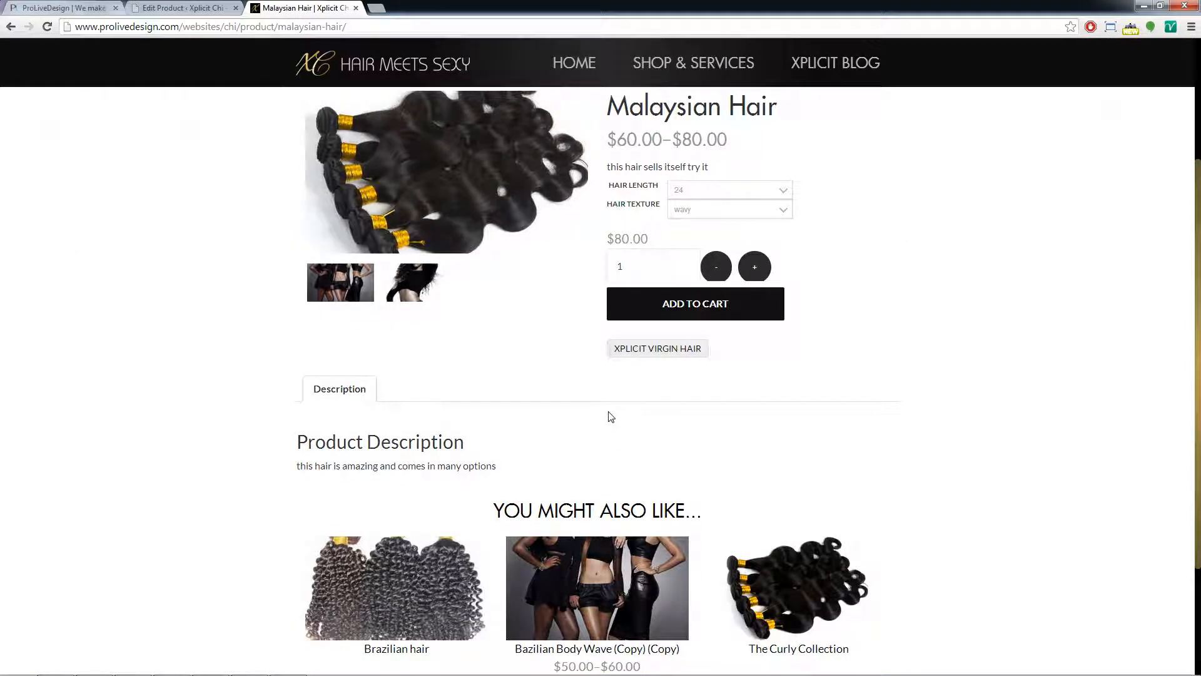
pyautogui.scroll(2, 611, 418)
pyautogui.scroll(-1, 626, 417)
pyautogui.scroll(2, 676, 416)
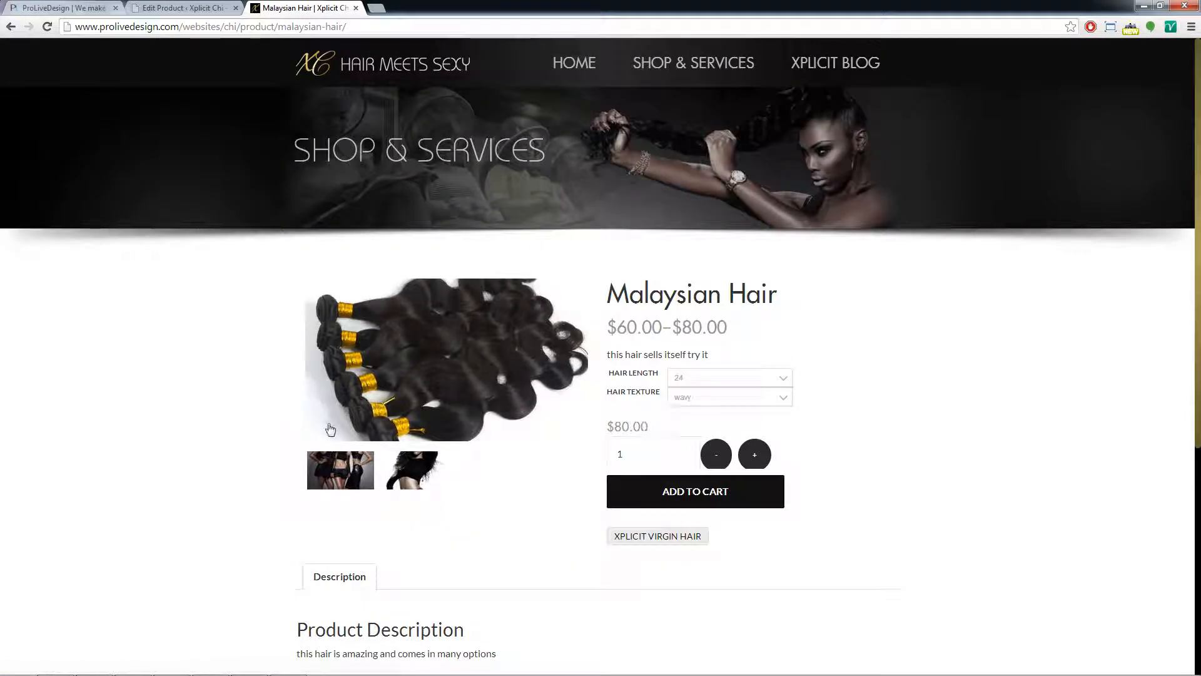
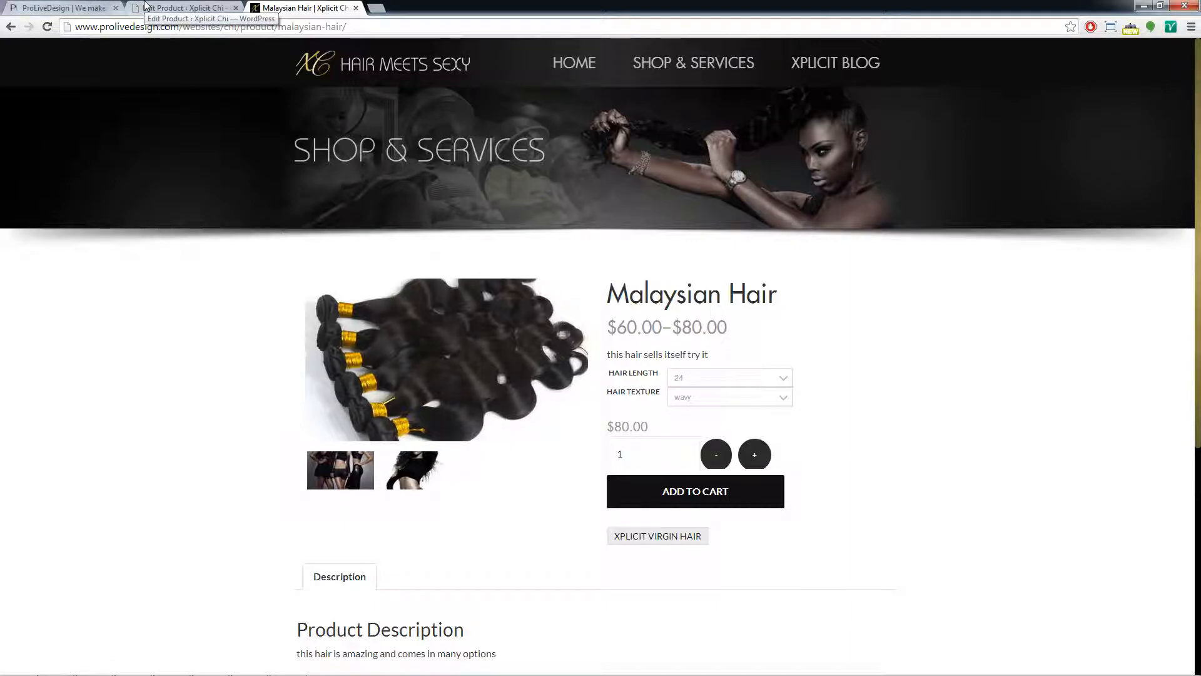
# Return to the site admin and open the PayPal section of WooCommerce's checkout settings.
pyautogui.click(145, 7)
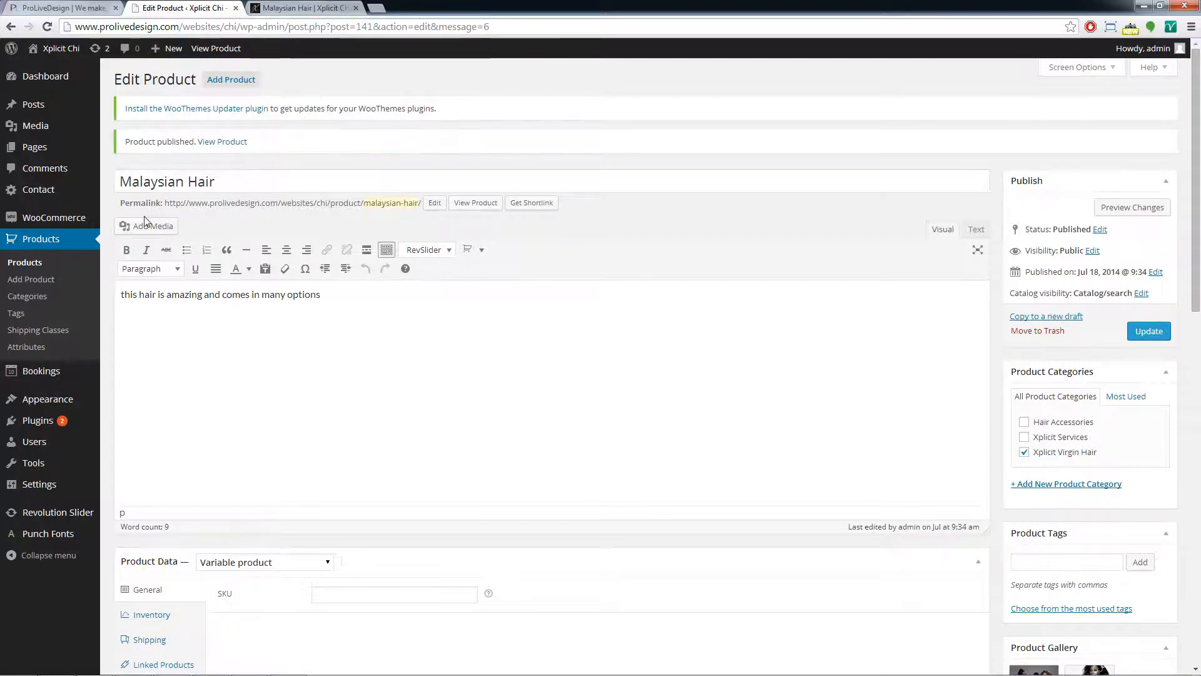
pyautogui.moveTo(69, 222)
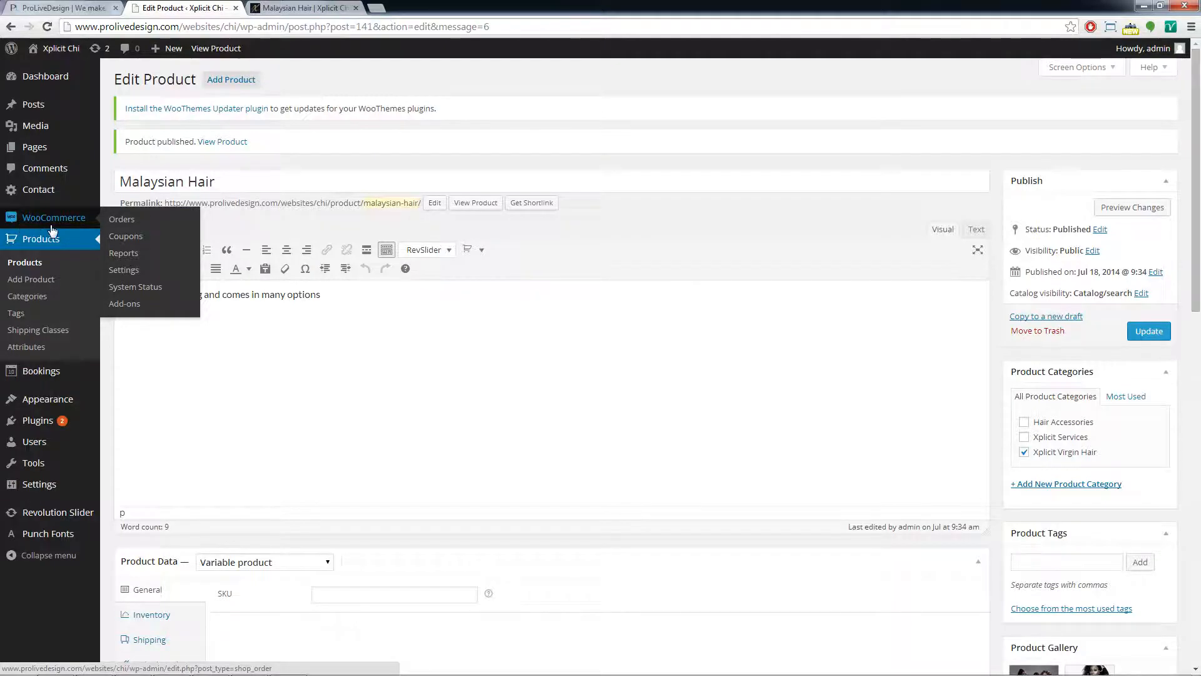
pyautogui.click(123, 270)
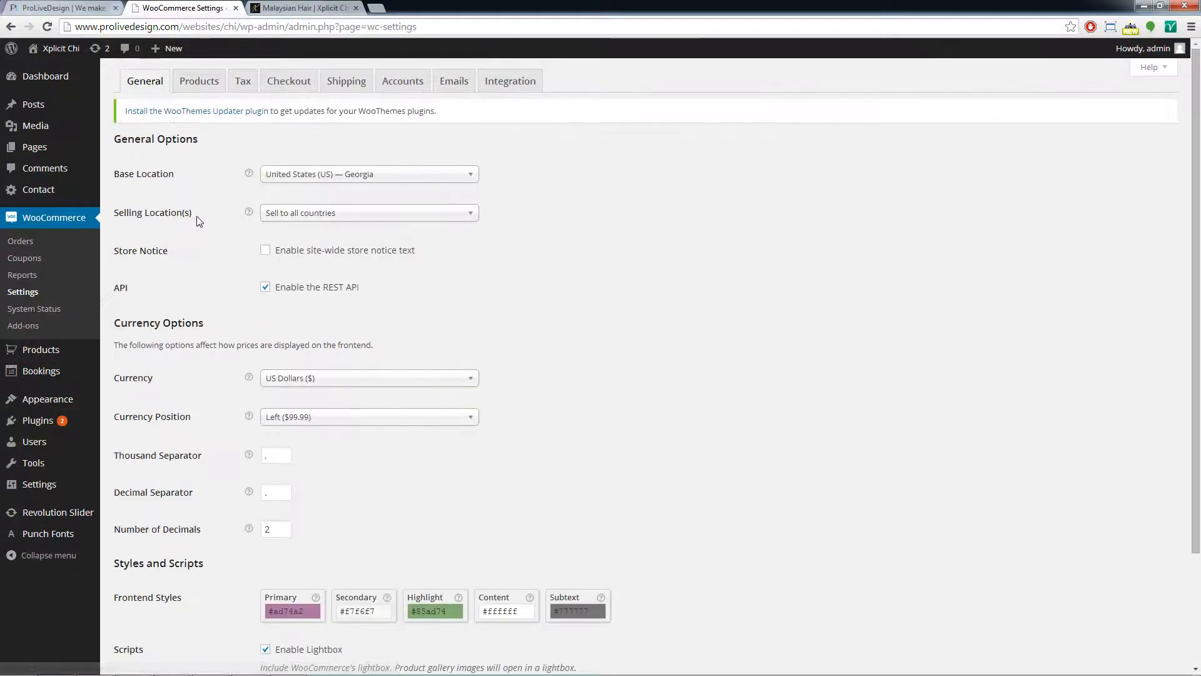
pyautogui.click(279, 87)
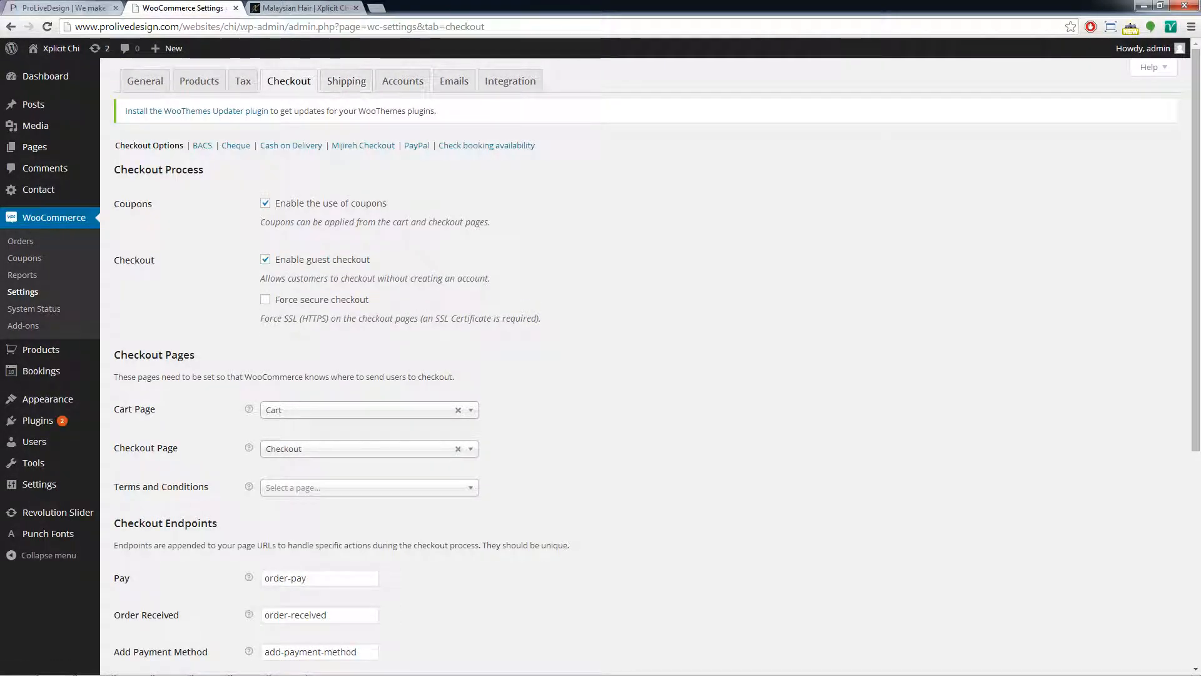
pyautogui.click(422, 147)
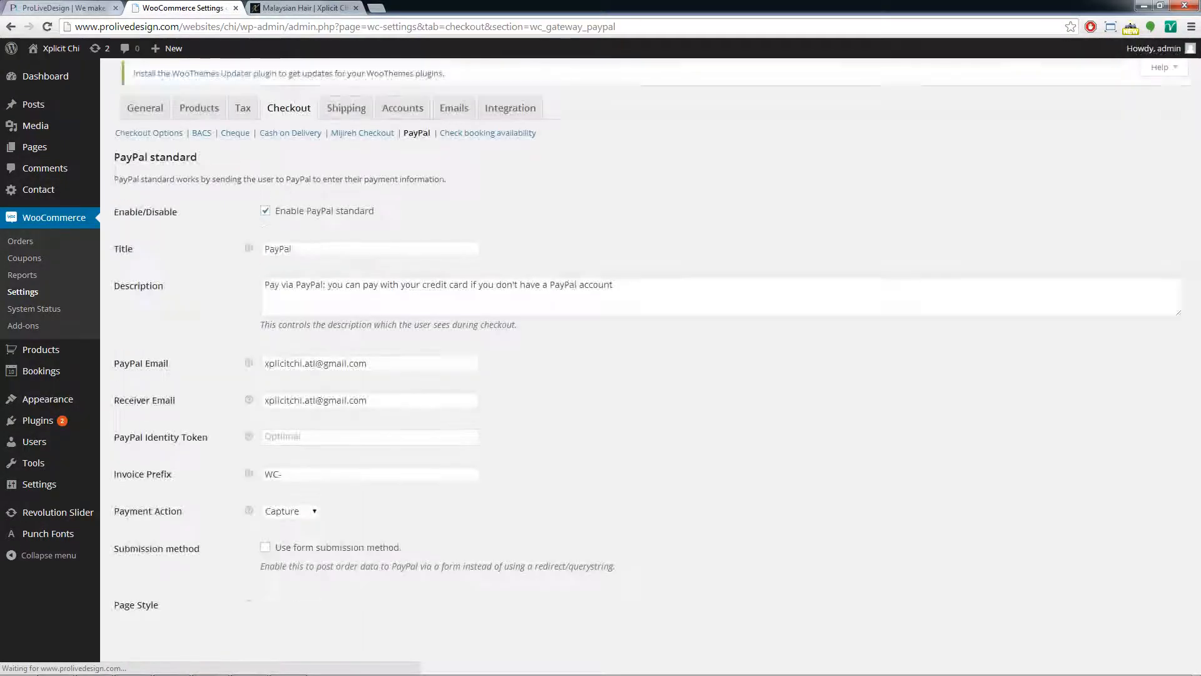
# Examine the PayPal standard settings, from the PayPal email field through the shipping and gateway testing options.
pyautogui.scroll(-1, 247, 255)
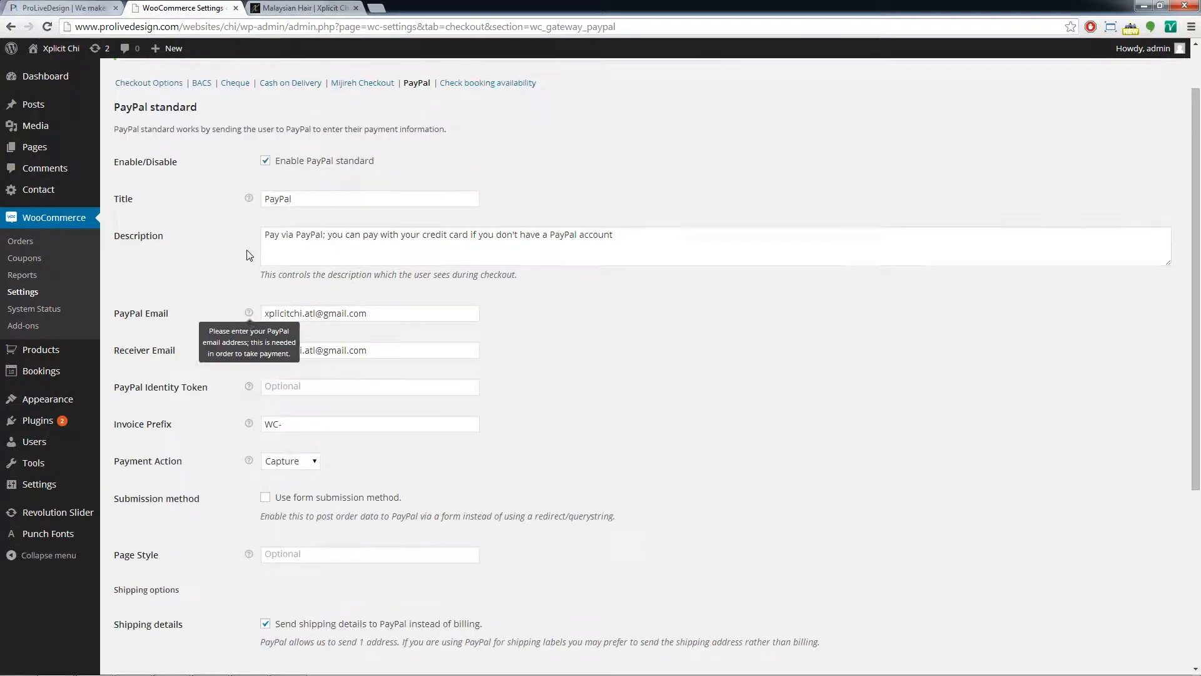
pyautogui.scroll(-1, 289, 266)
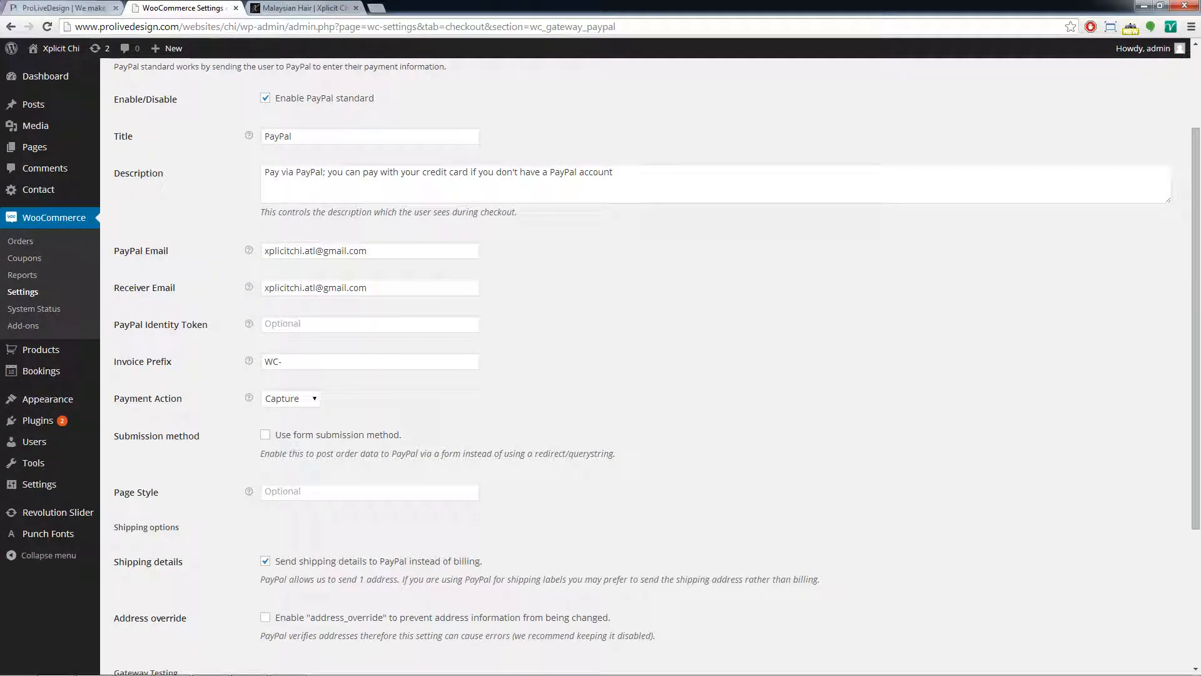
pyautogui.scroll(1, 290, 292)
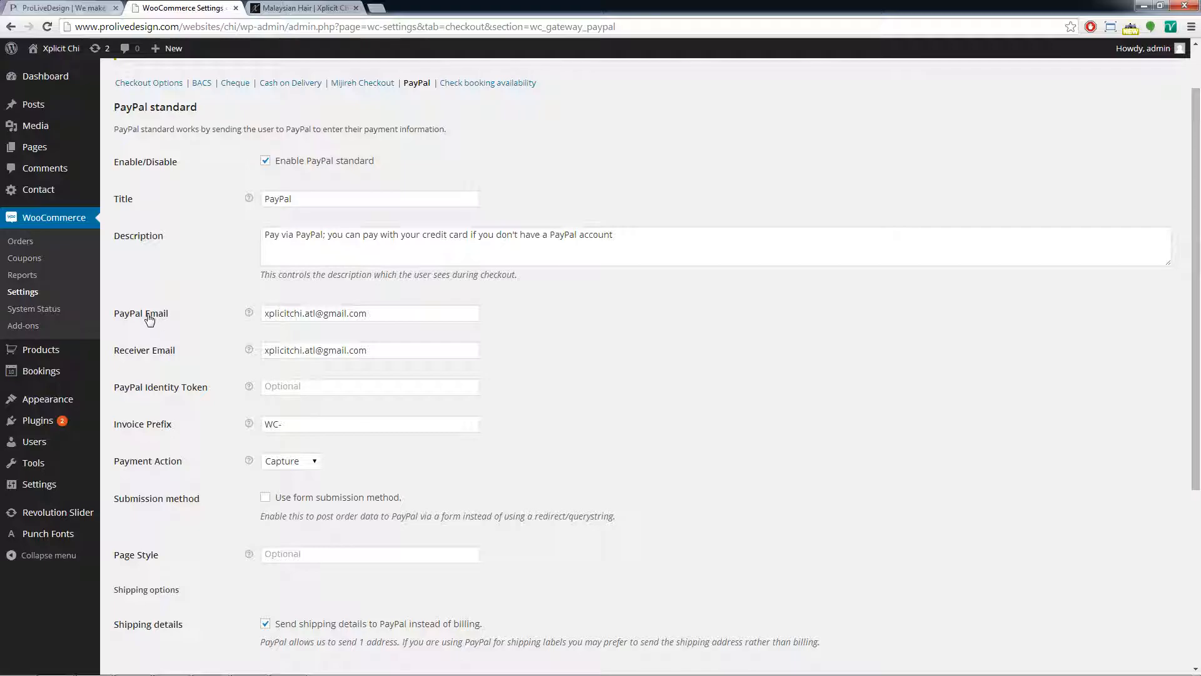
pyautogui.tripleClick(314, 313)
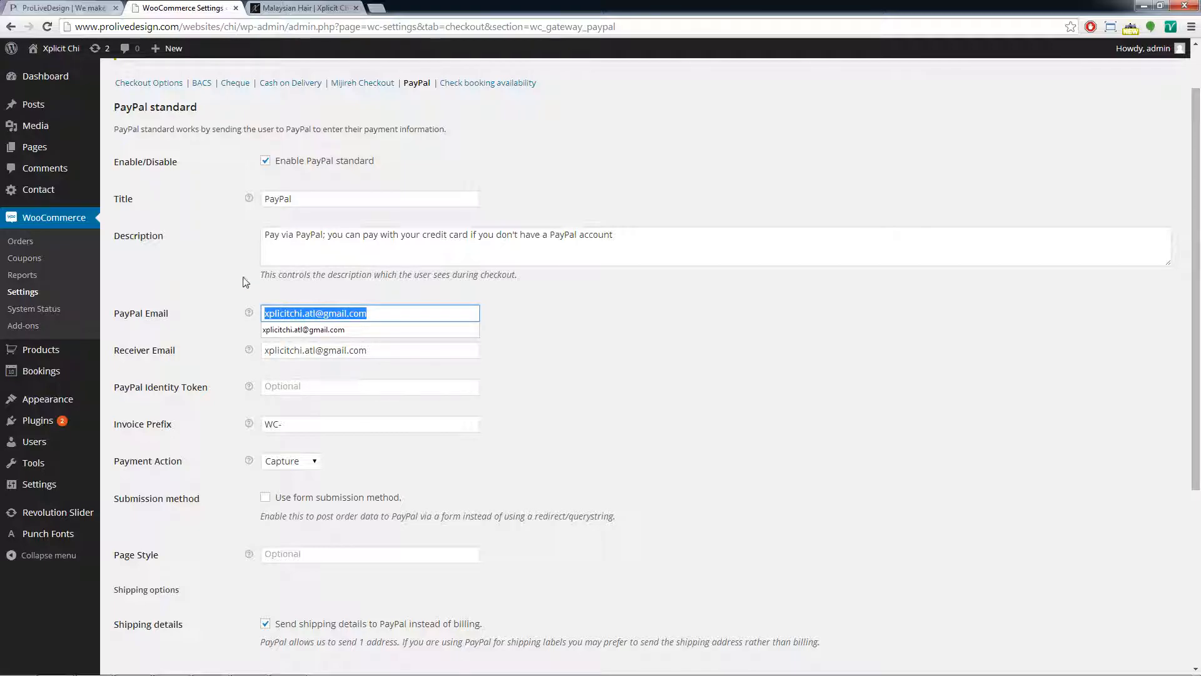
pyautogui.scroll(-4, 338, 257)
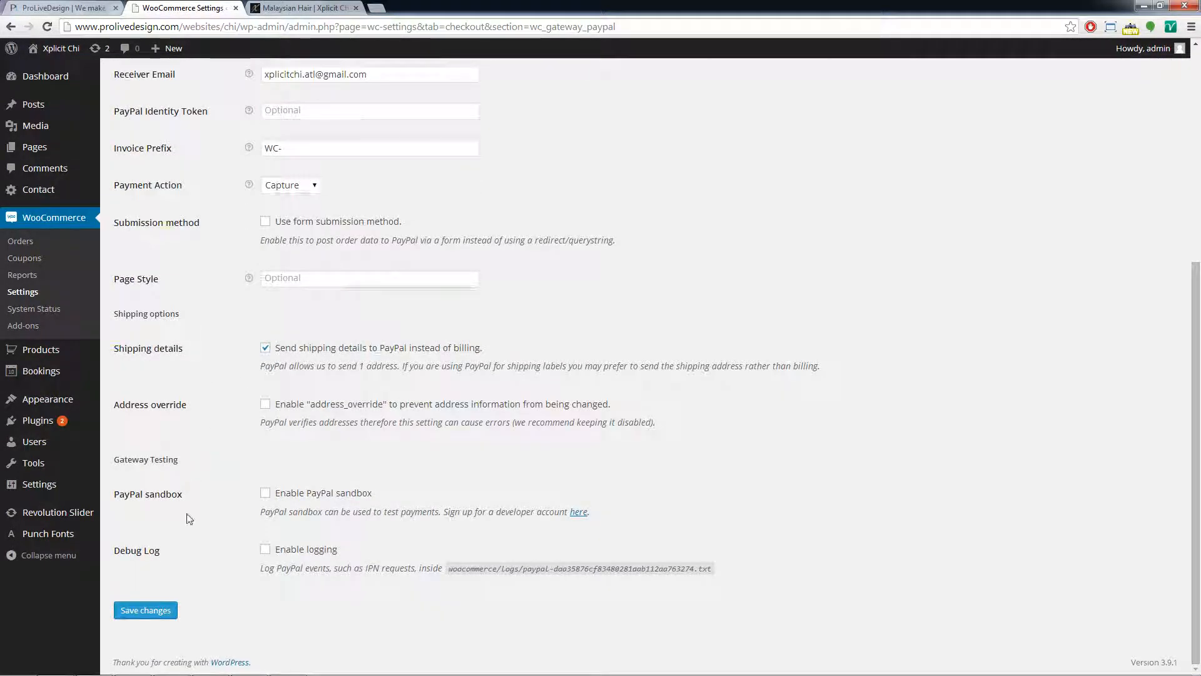
pyautogui.click(161, 610)
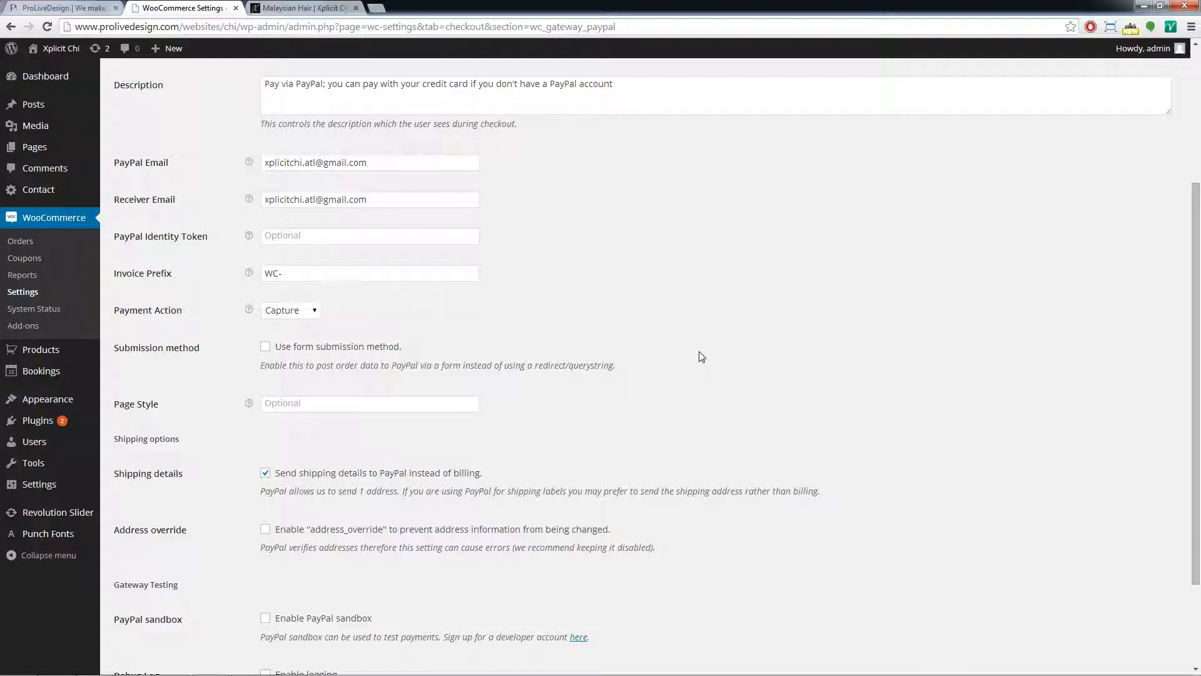
pyautogui.scroll(4, 702, 357)
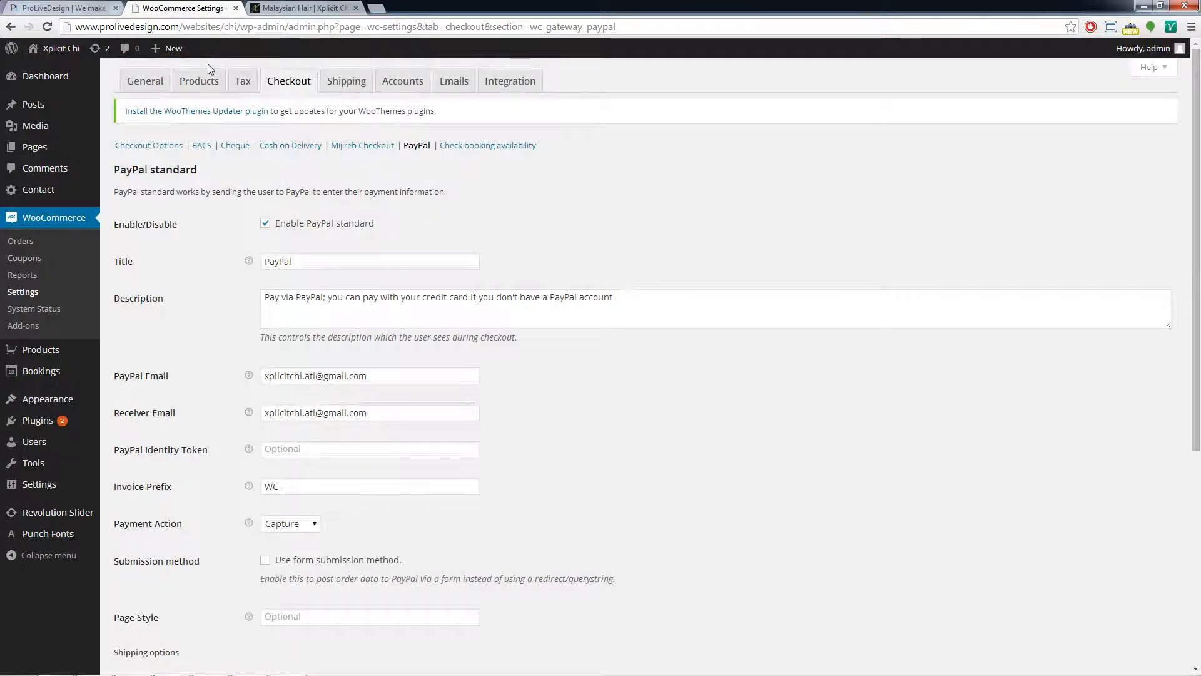
# Open WooCommerce's shipping settings and look over the general shipping options and the list of shipping methods.
pyautogui.click(344, 85)
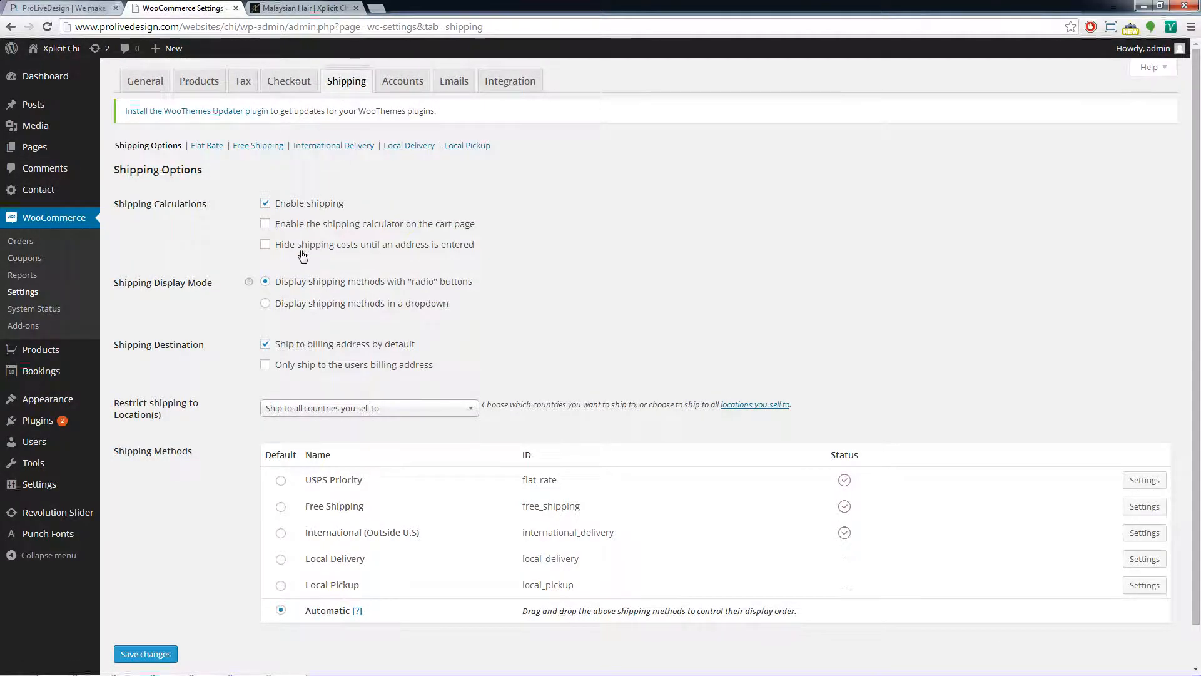
pyautogui.scroll(-1, 313, 194)
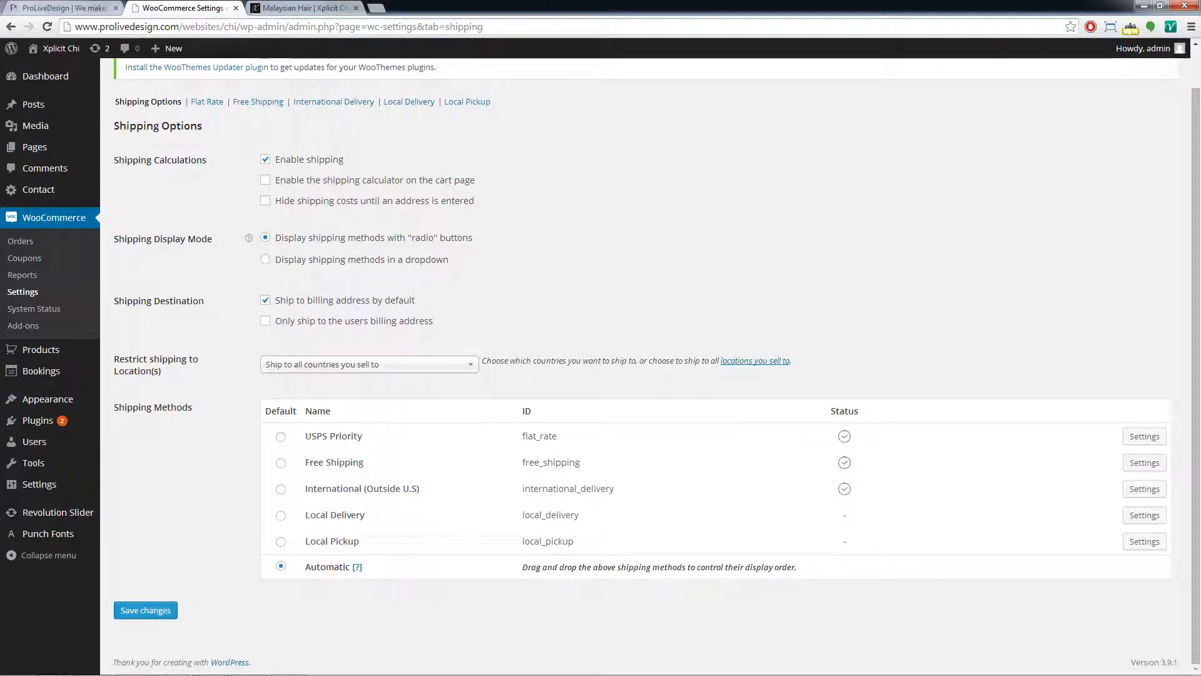
pyautogui.scroll(1, 383, 428)
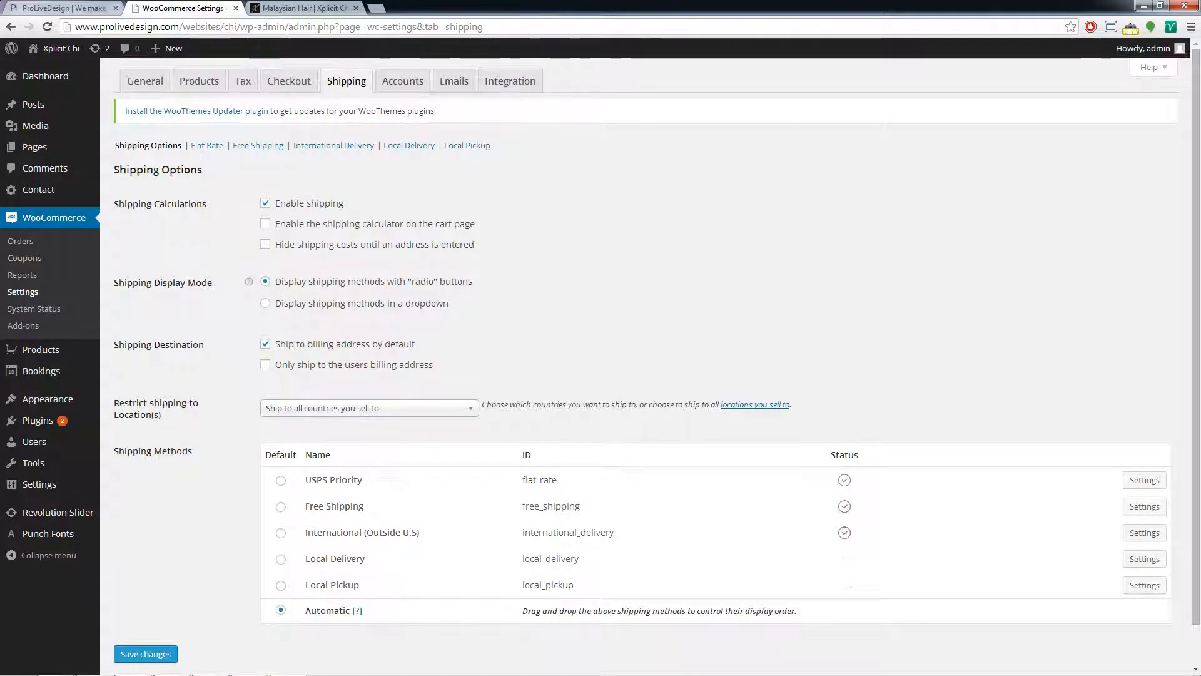
# Open the Flat Rate shipping settings and examine the method title.
pyautogui.click(212, 148)
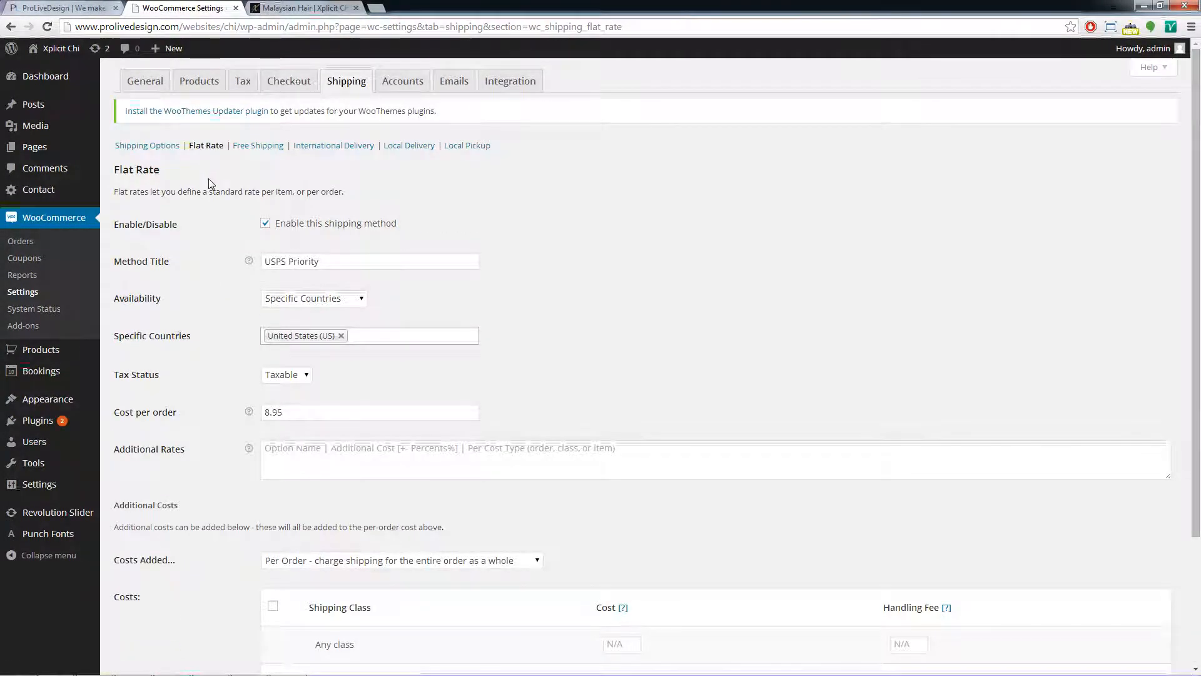
pyautogui.moveTo(271, 261); pyautogui.dragTo(349, 267)
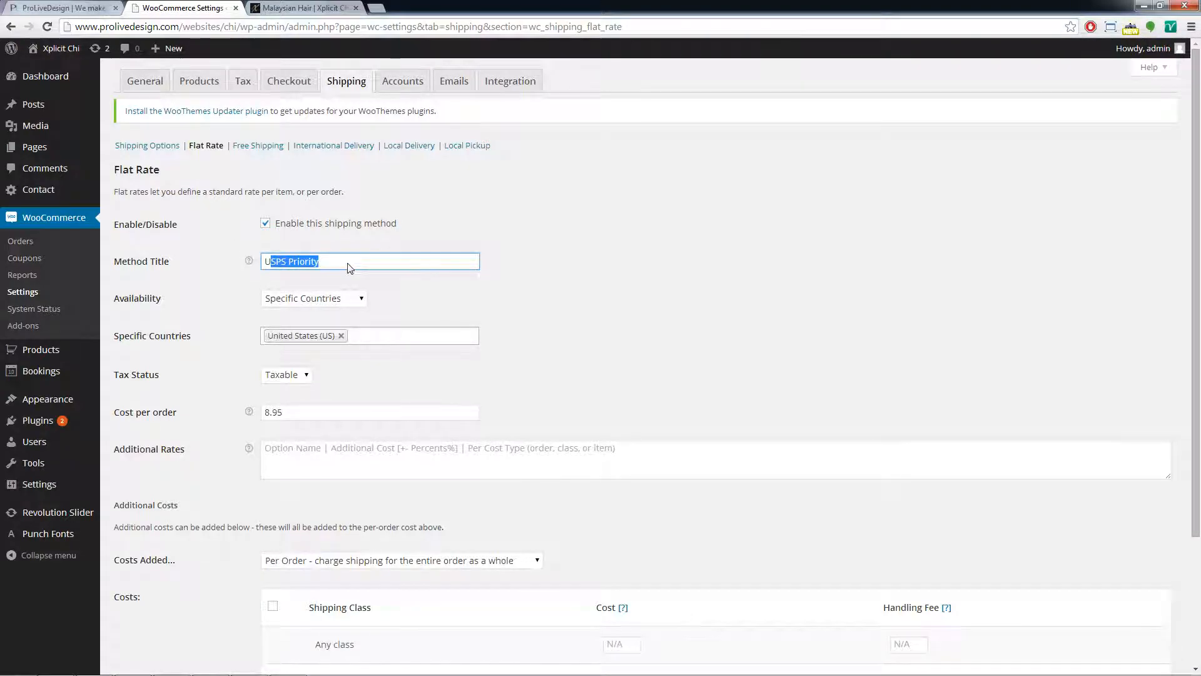
pyautogui.click(348, 268)
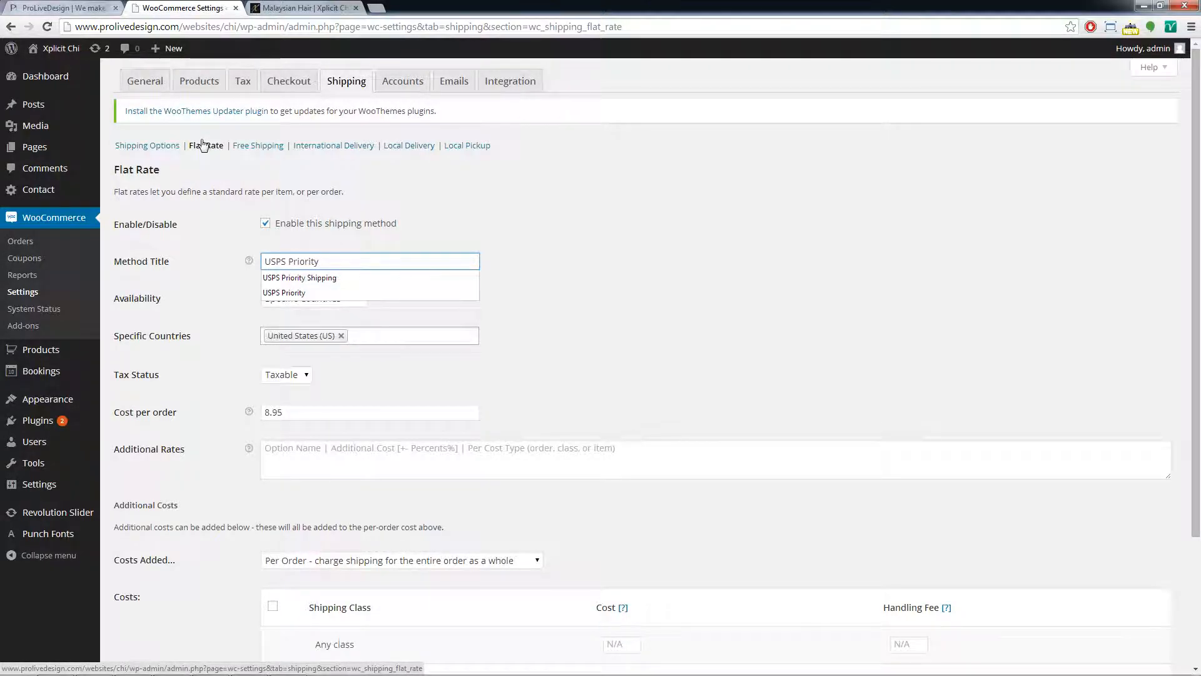
pyautogui.click(213, 312)
pyautogui.tripleClick(304, 261)
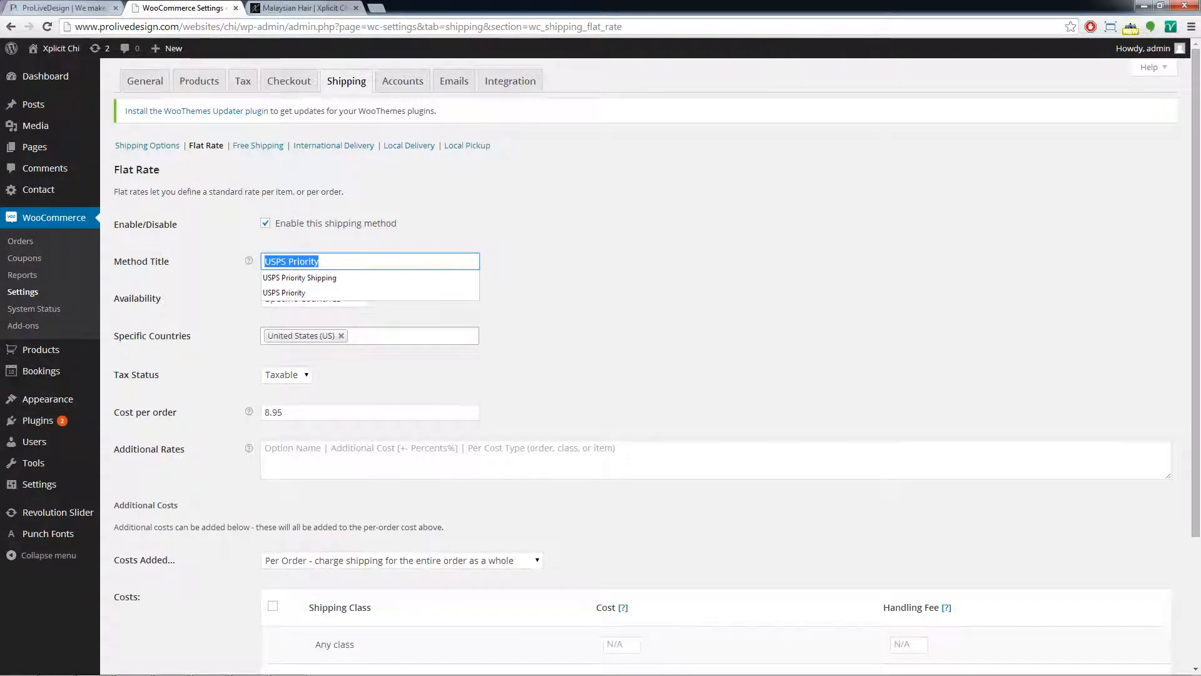
pyautogui.click(227, 358)
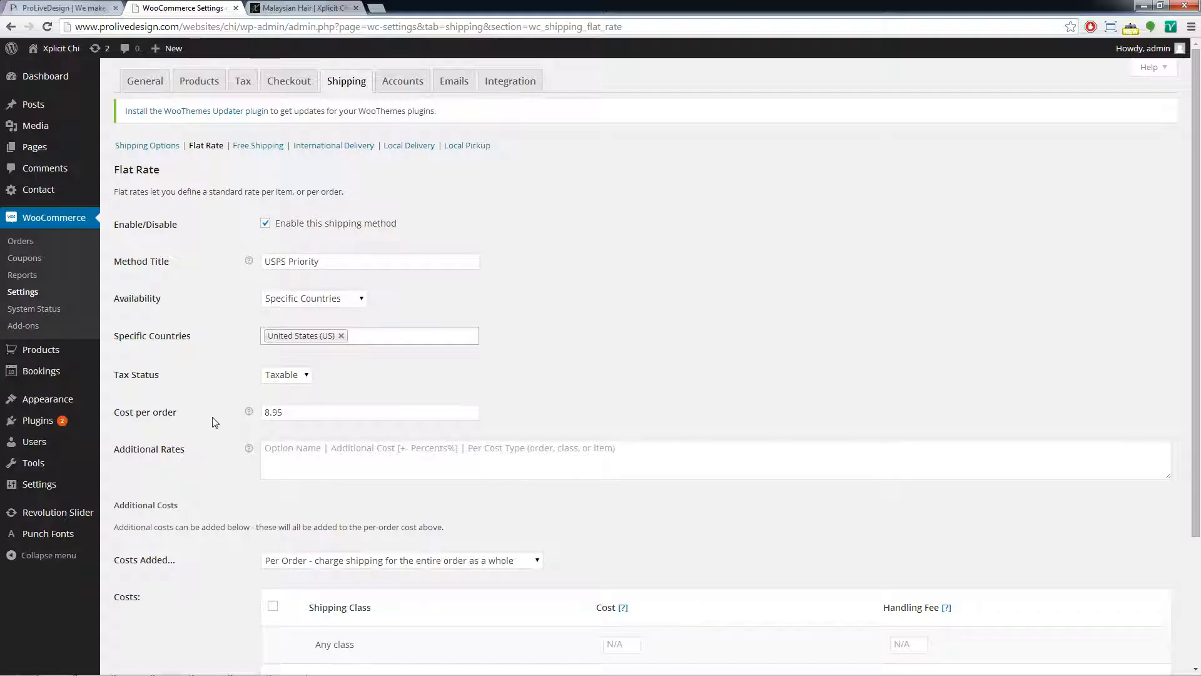
# Examine the flat rate's cost per order, its country availability choices and the additional cost options.
pyautogui.tripleClick(304, 412)
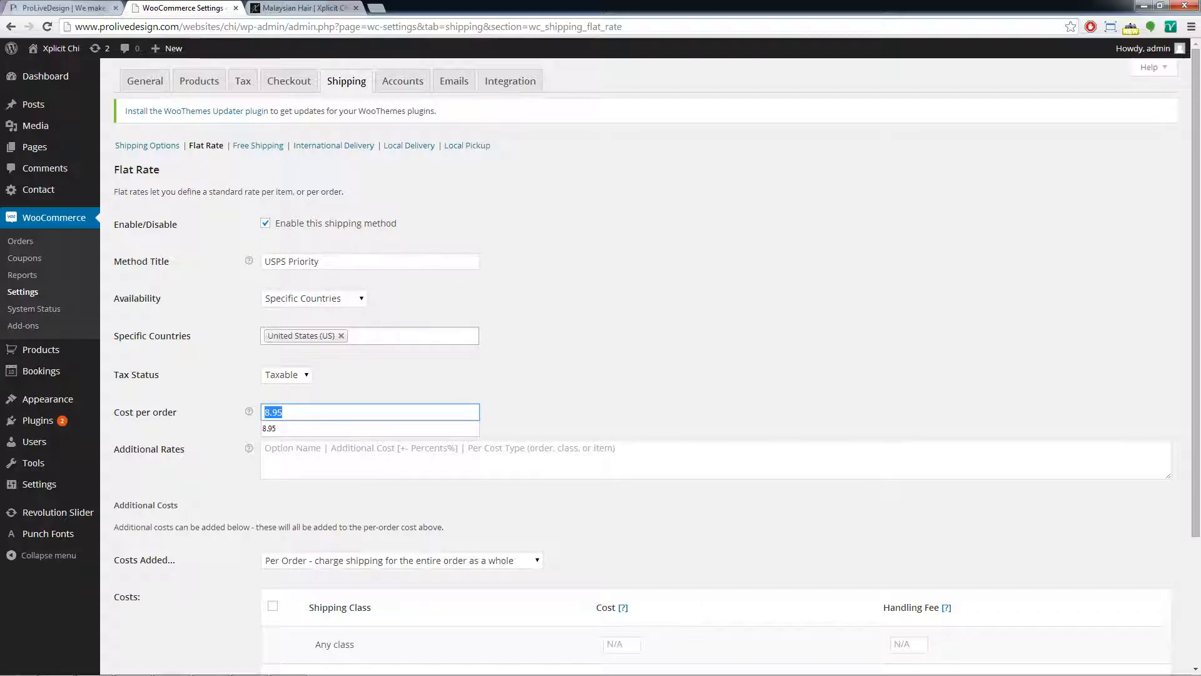
pyautogui.click(156, 385)
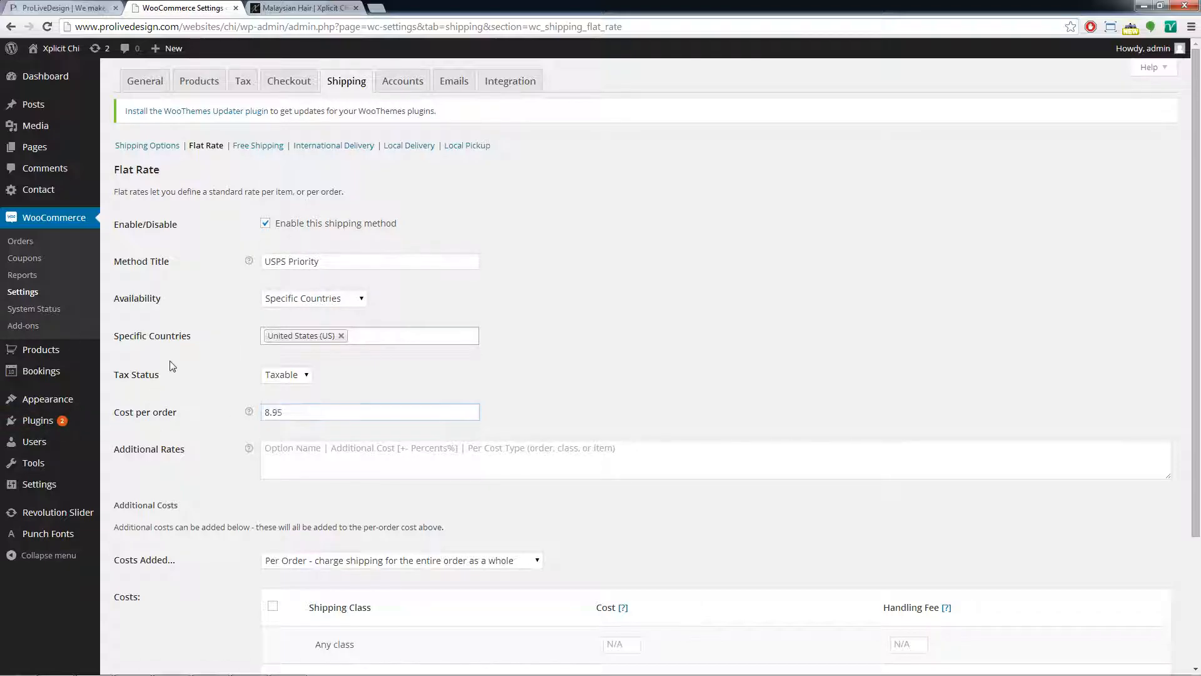
pyautogui.click(320, 301)
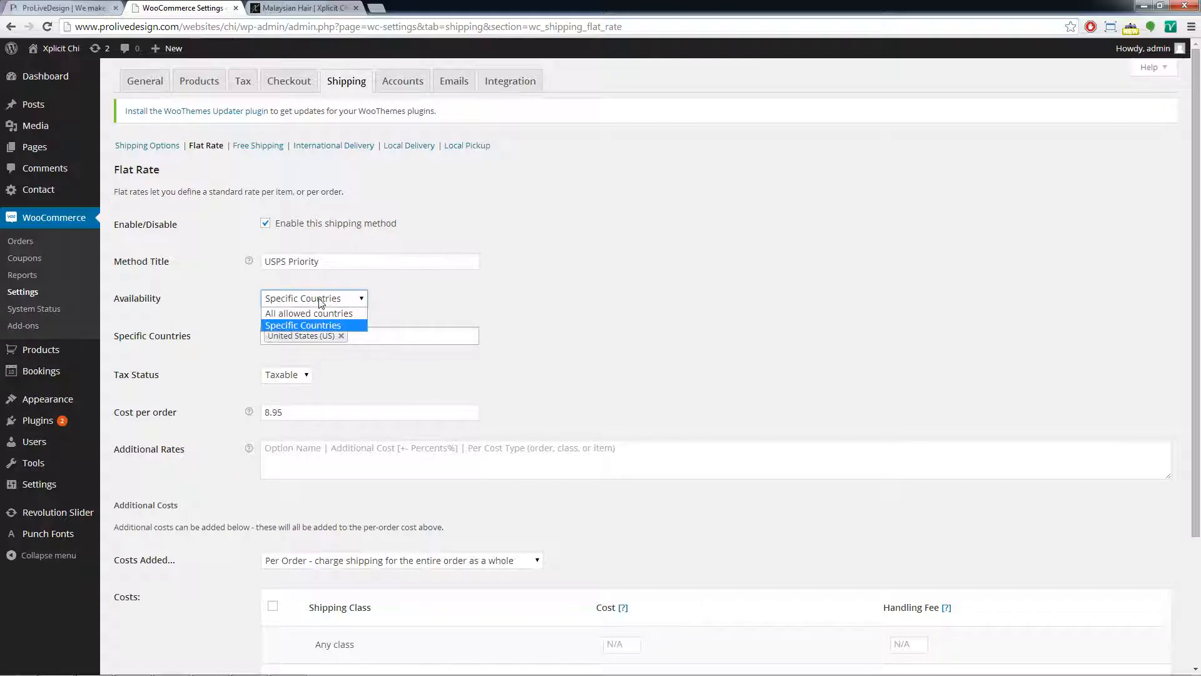
pyautogui.click(315, 324)
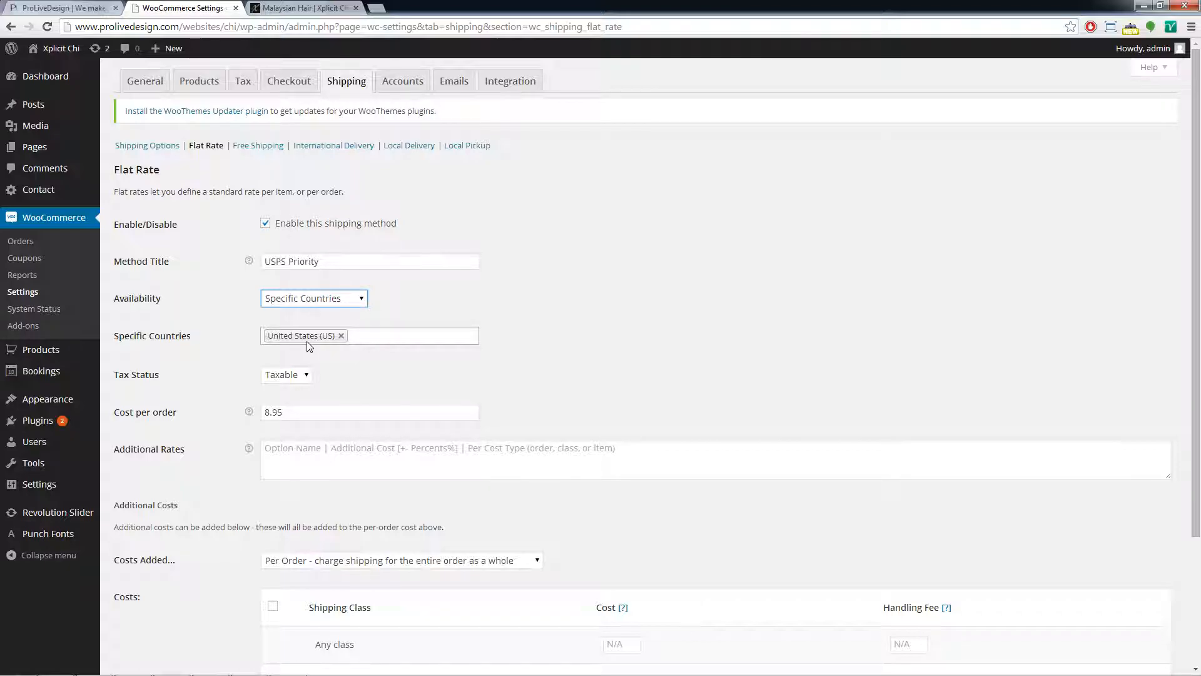
pyautogui.scroll(-3, 148, 550)
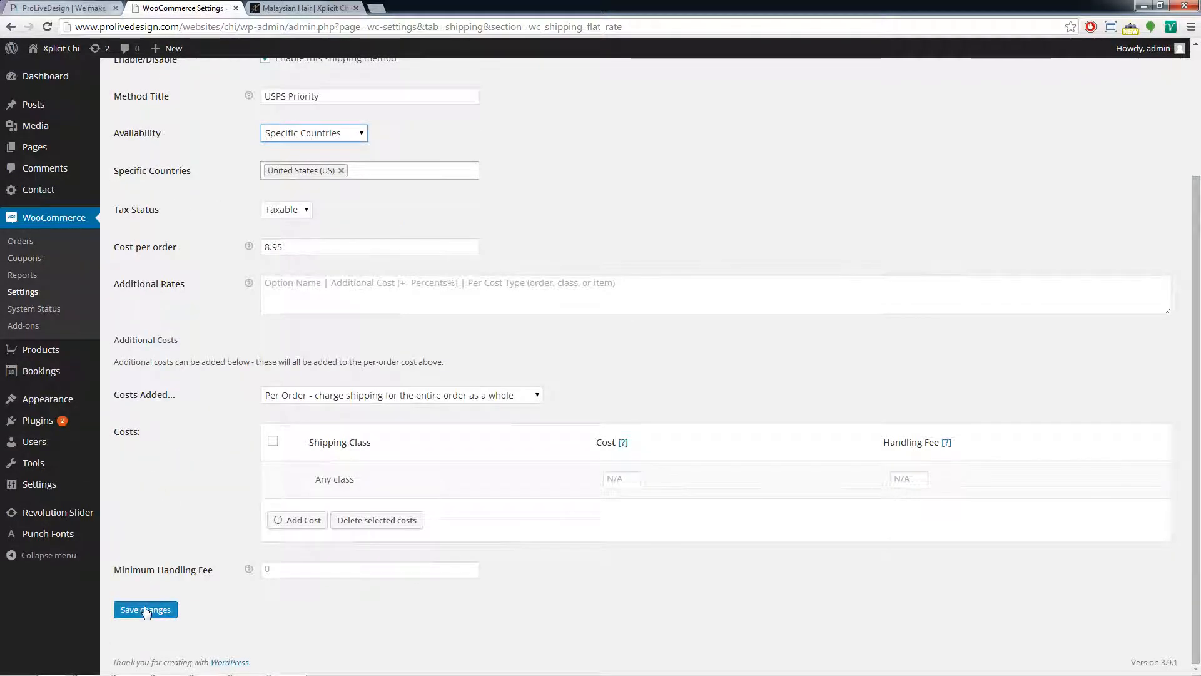
pyautogui.scroll(3, 262, 491)
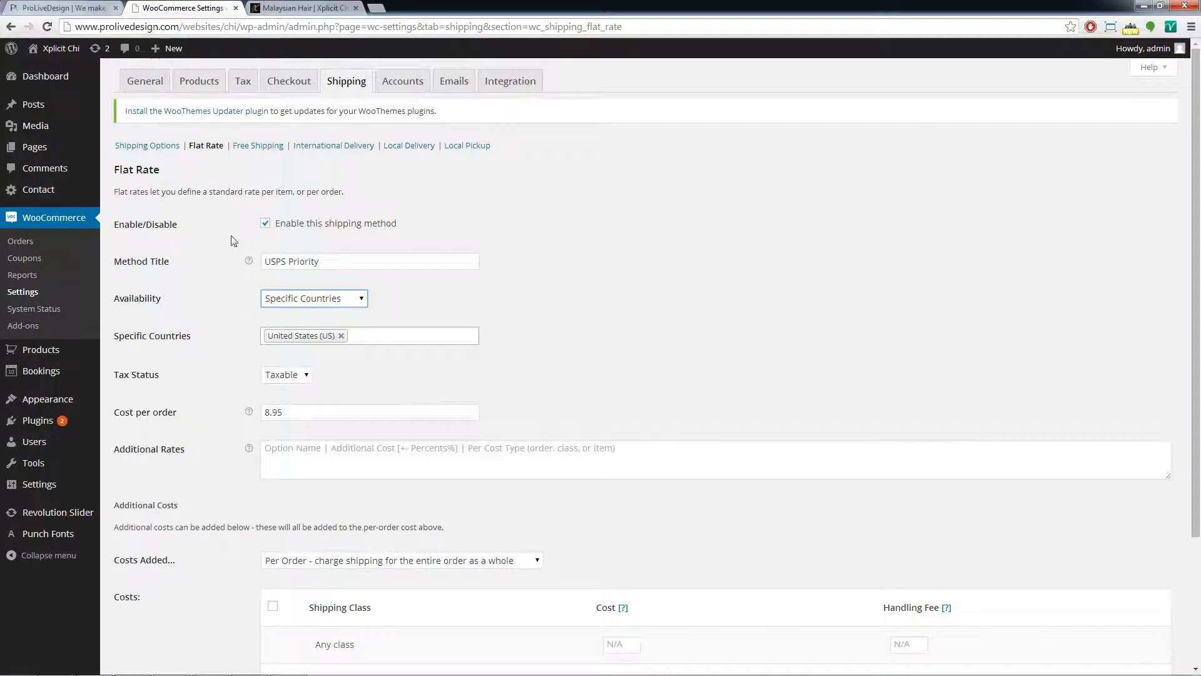
# Open the International Delivery shipping settings and check the excluded countries and the delivery cost.
pyautogui.click(310, 149)
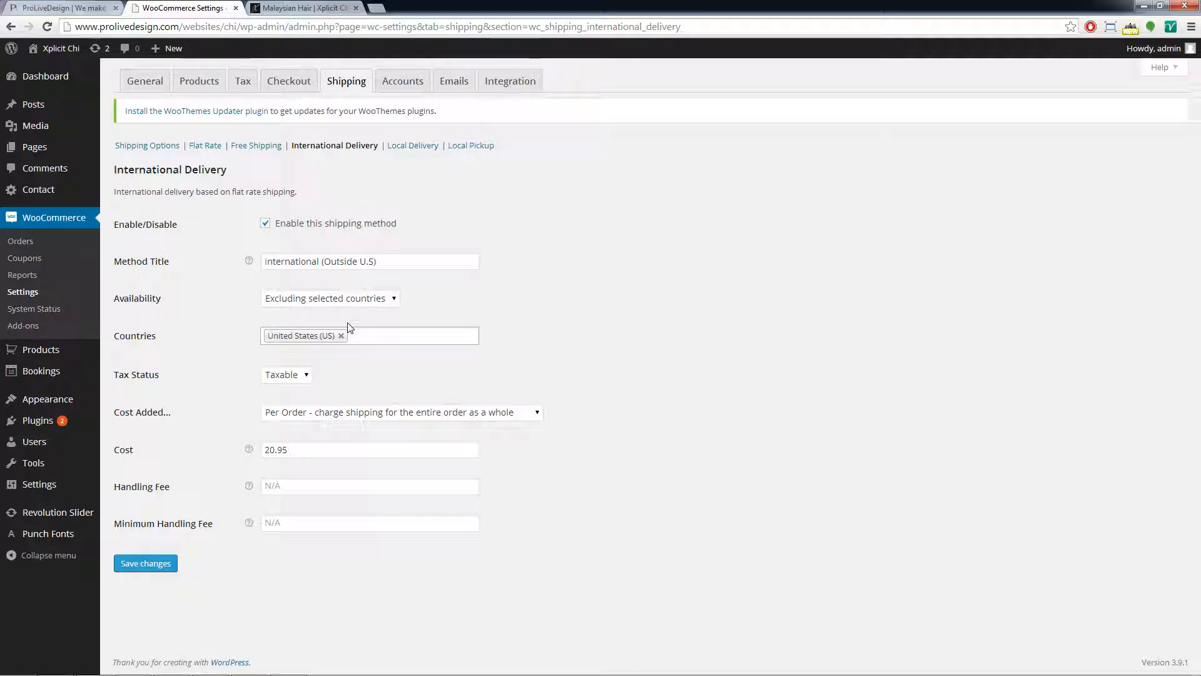
pyautogui.doubleClick(275, 449)
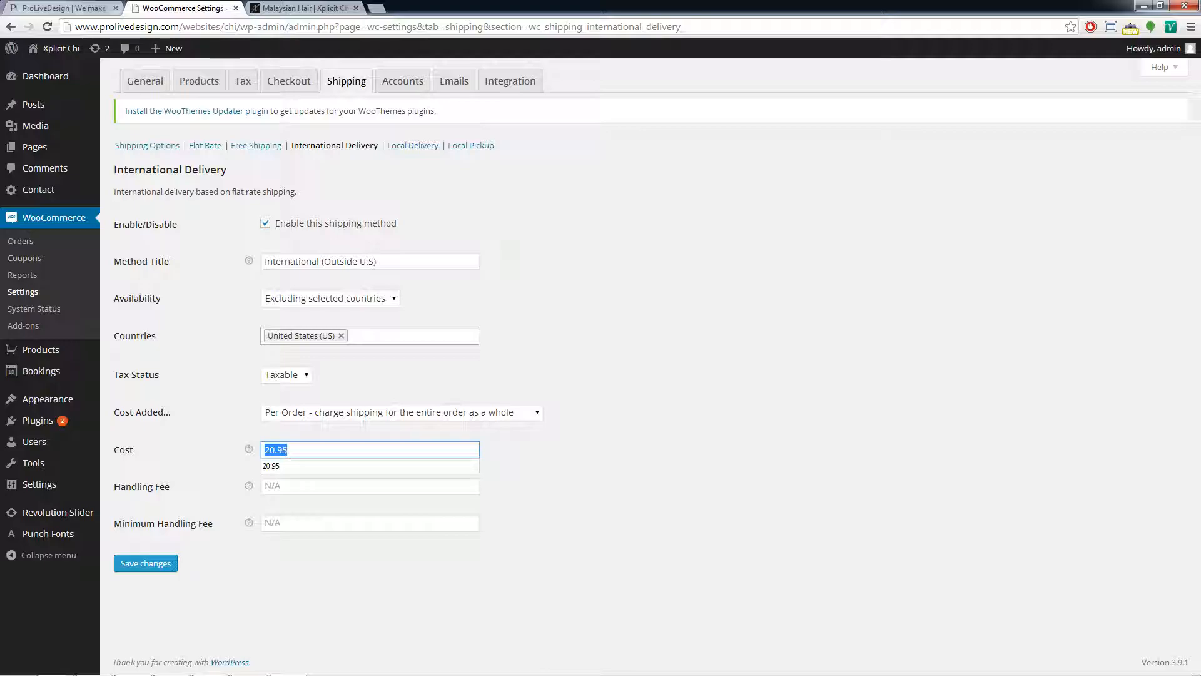
# Set the Free Shipping method's minimum order amount to 200, keeping the minimum order amount OR coupon requirement, and save the settings.
pyautogui.click(256, 150)
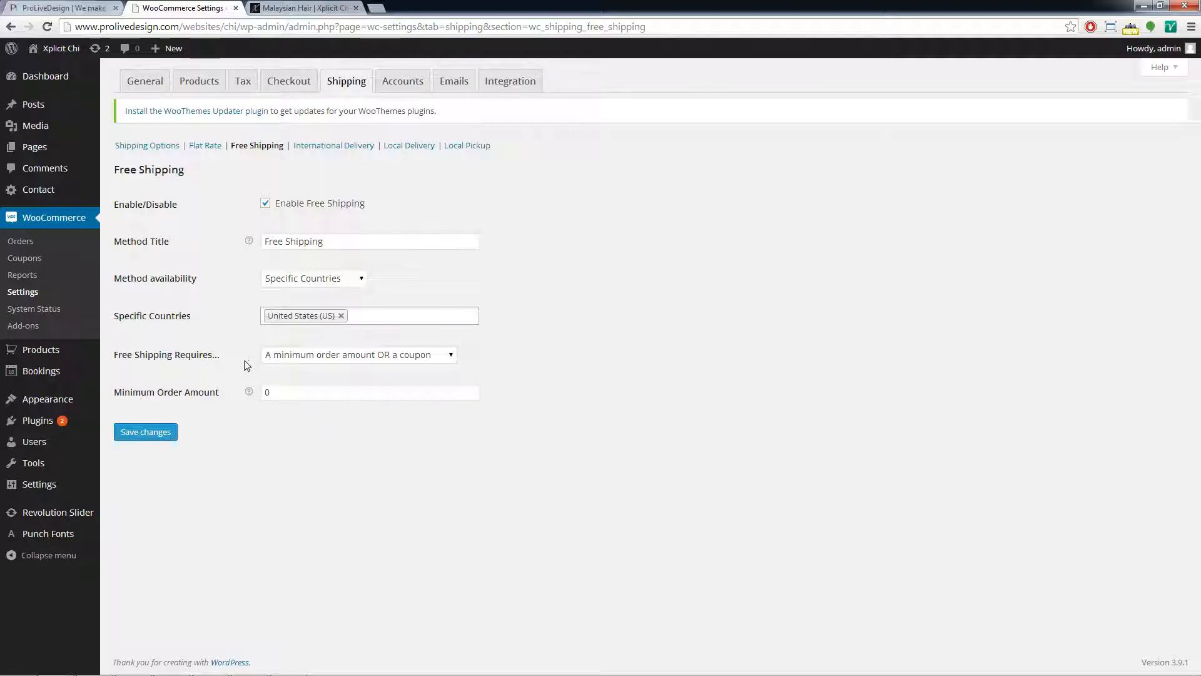
pyautogui.click(417, 356)
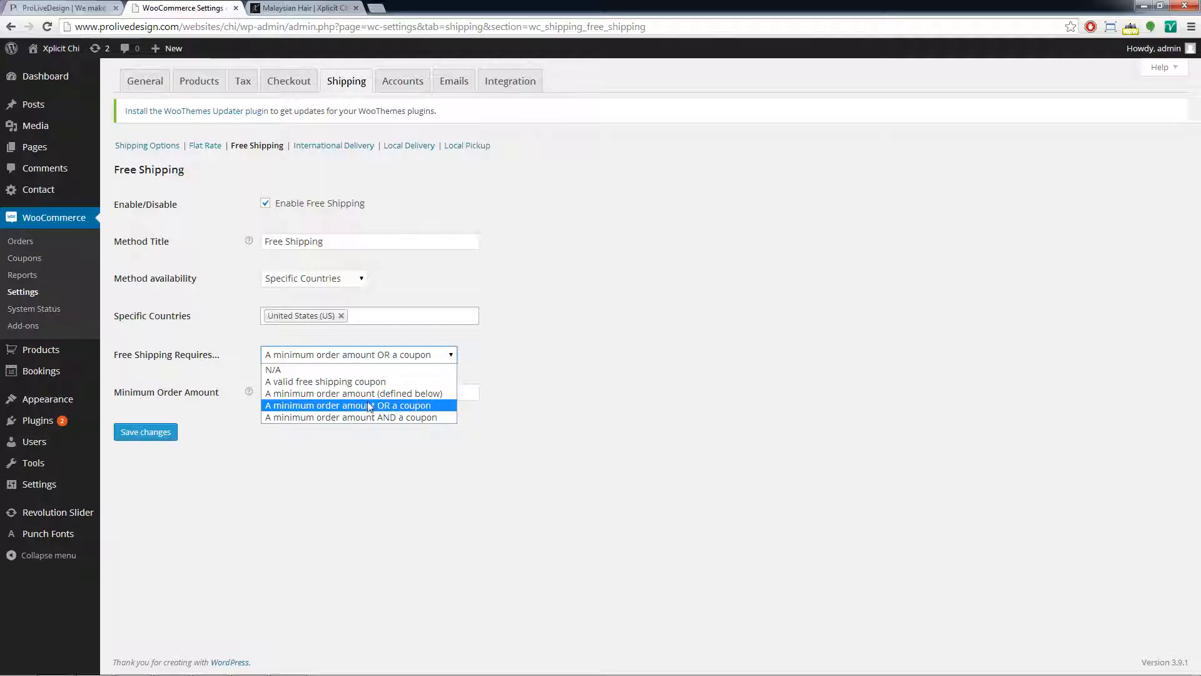
pyautogui.click(615, 384)
pyautogui.press('Tab')
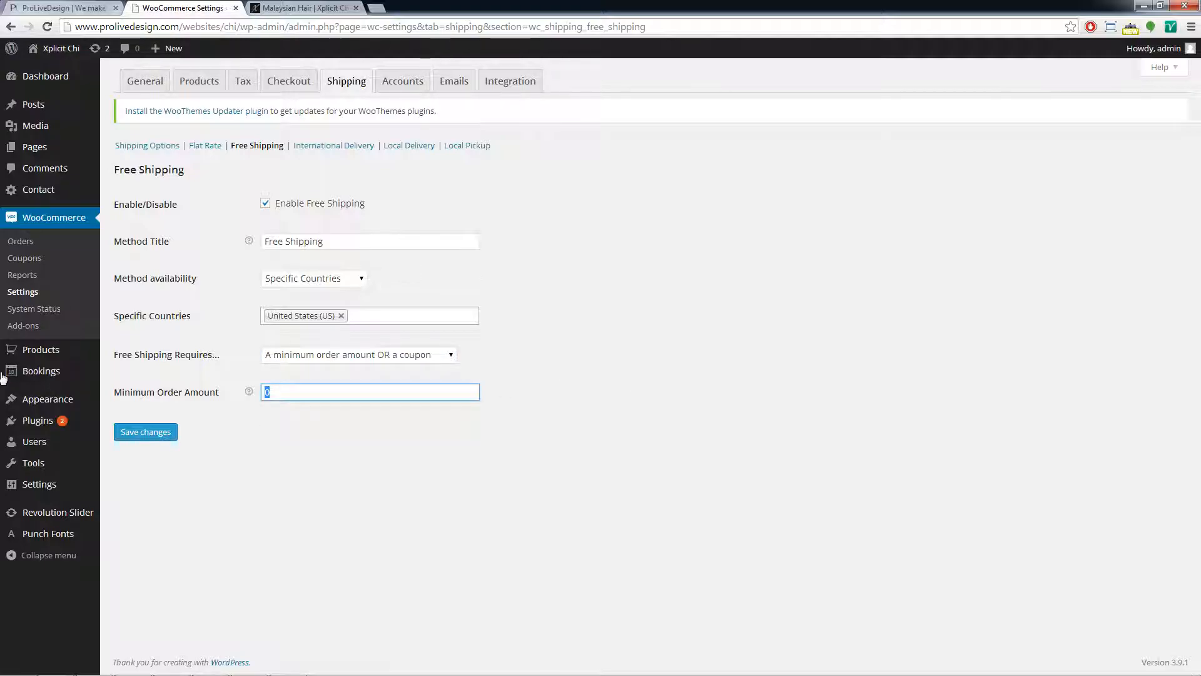
pyautogui.moveTo(2, 376)
pyautogui.write('200')
pyautogui.press('Tab')
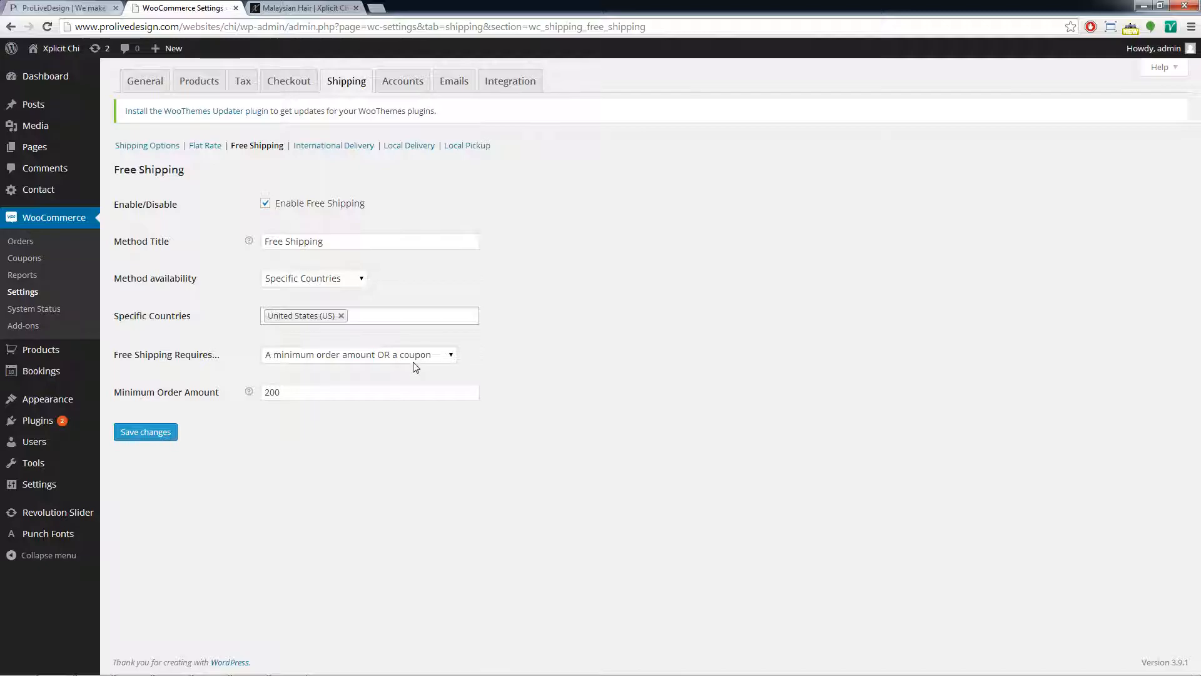
pyautogui.moveTo(75, 420)
pyautogui.click(162, 434)
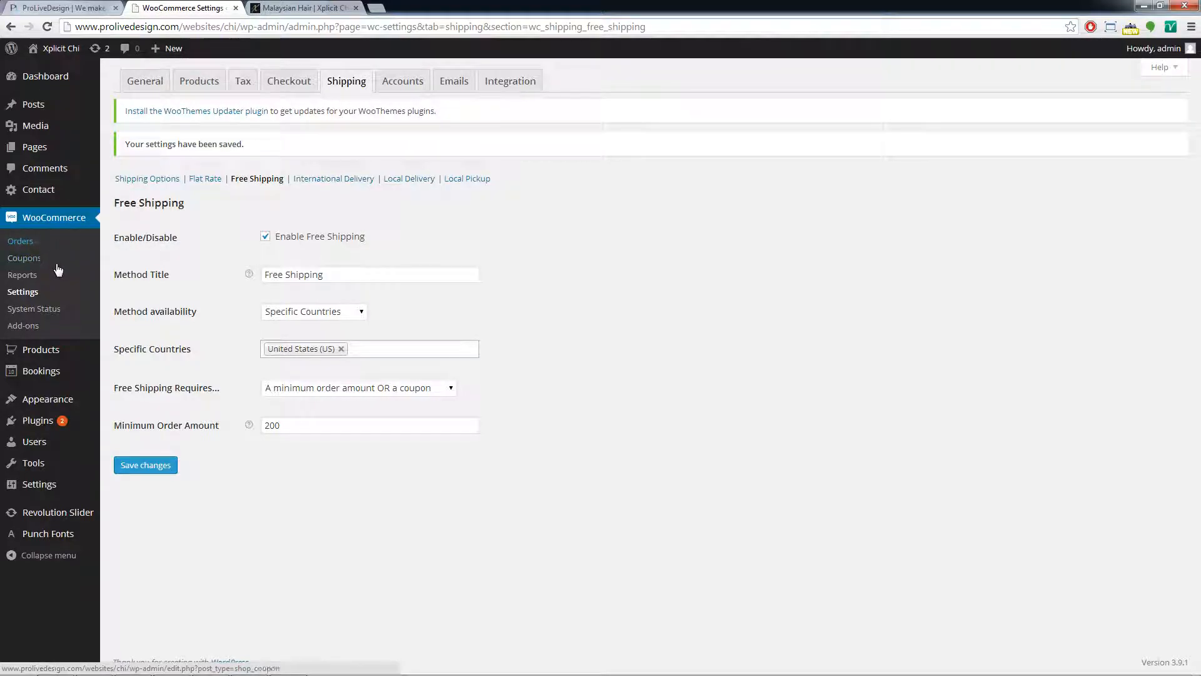
# Start a new WooCommerce coupon with the code launchparty.
pyautogui.click(39, 257)
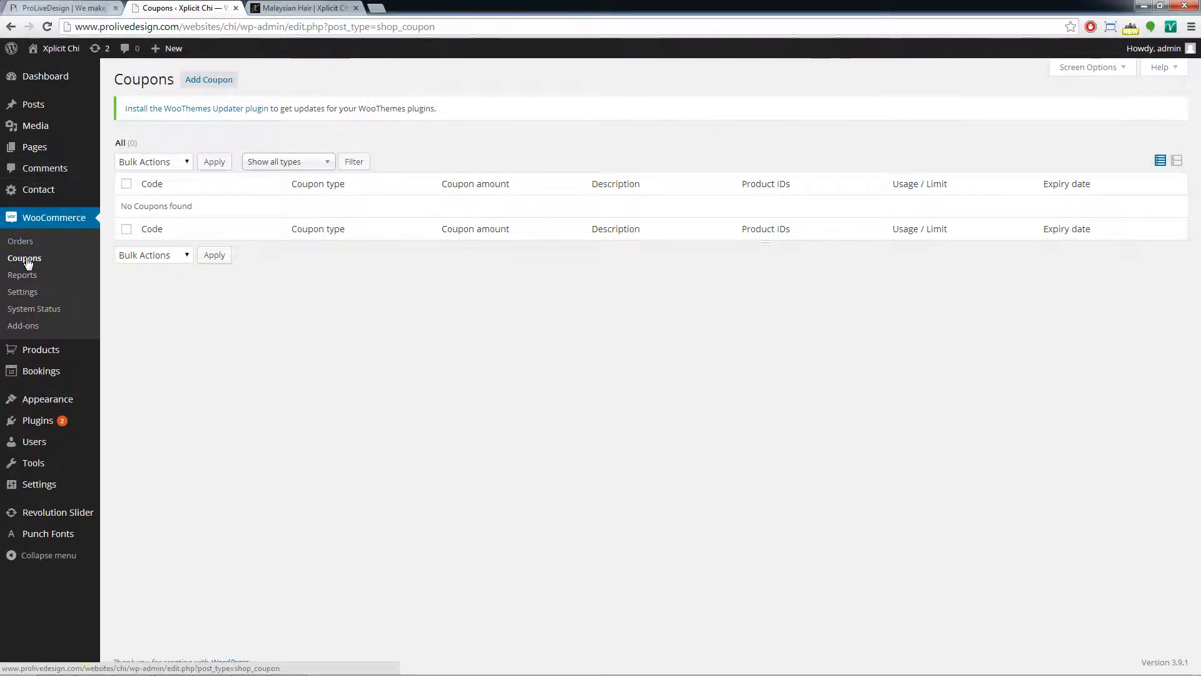
pyautogui.click(211, 81)
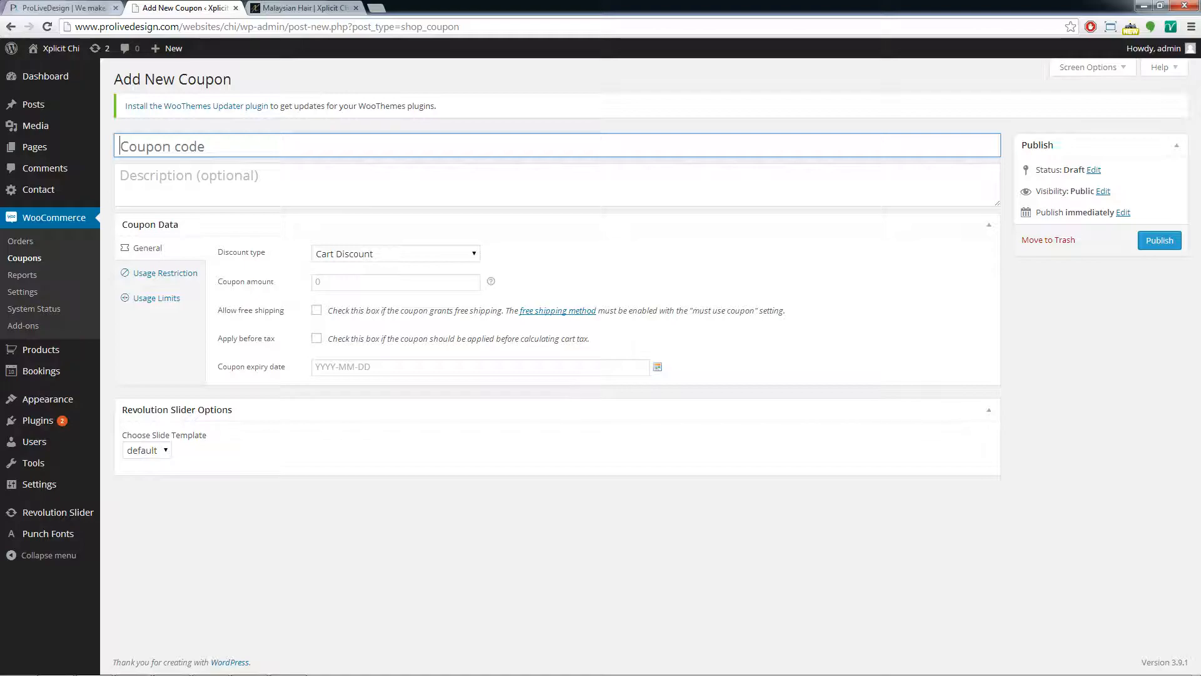
pyautogui.write('launchparty')
# Try the Cart Discount type with a coupon amount of 30 on the launchparty coupon.
pyautogui.click(389, 255)
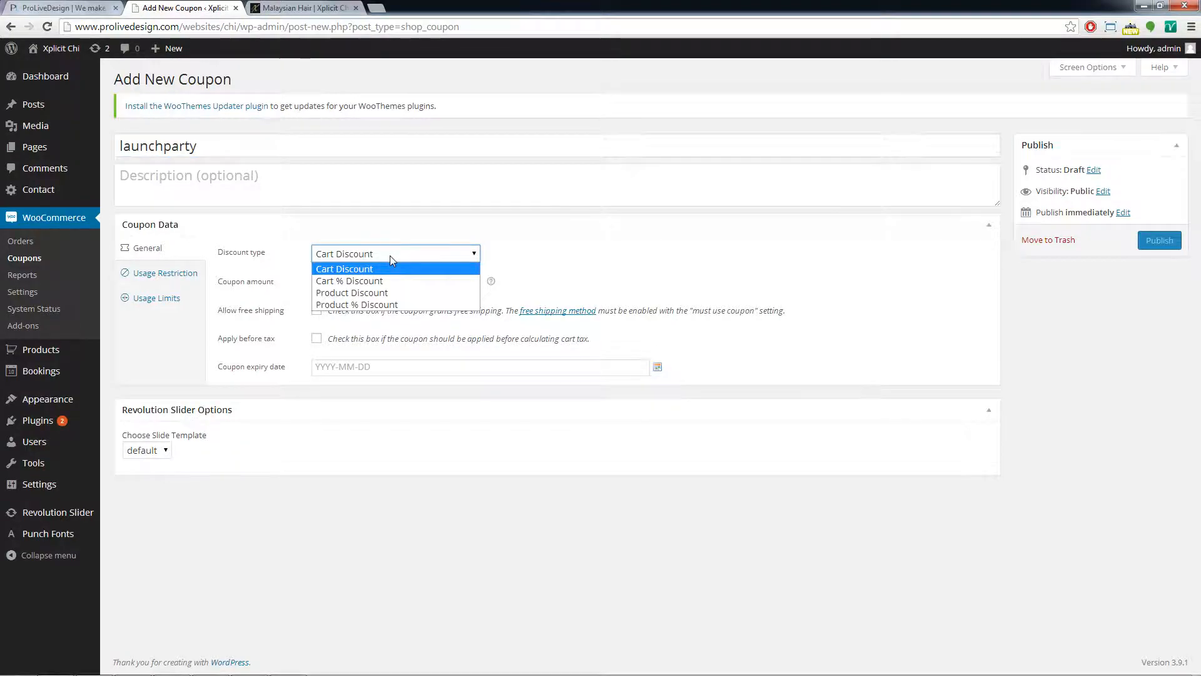
pyautogui.click(376, 268)
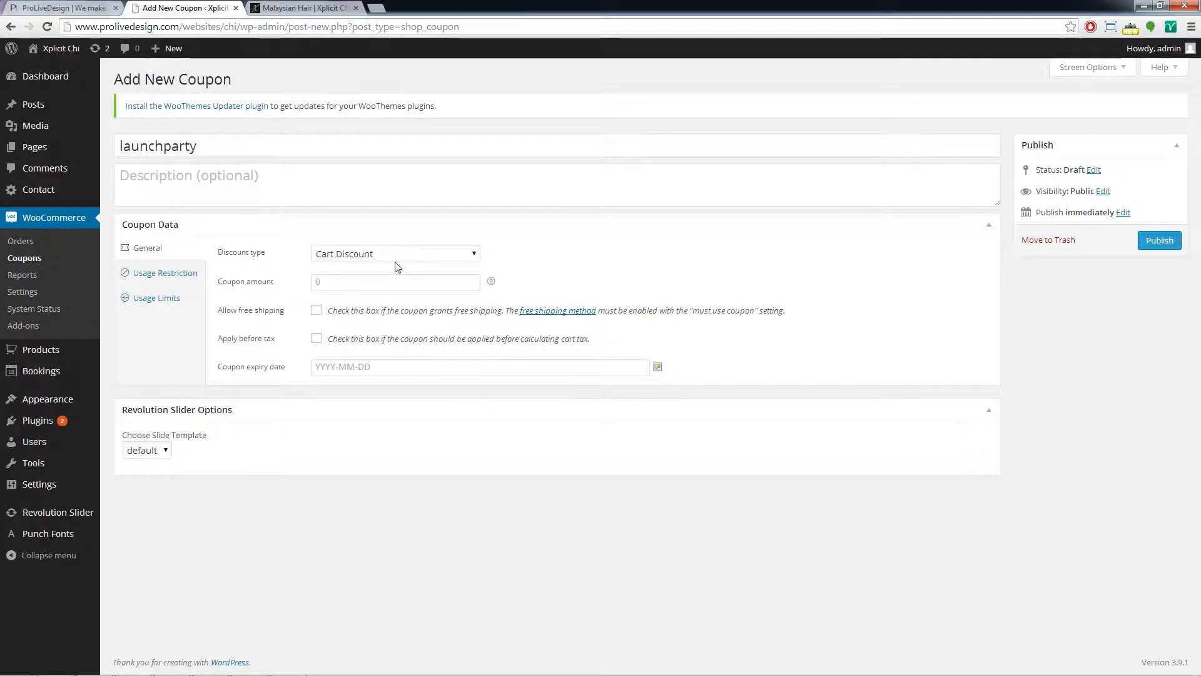
pyautogui.click(376, 282)
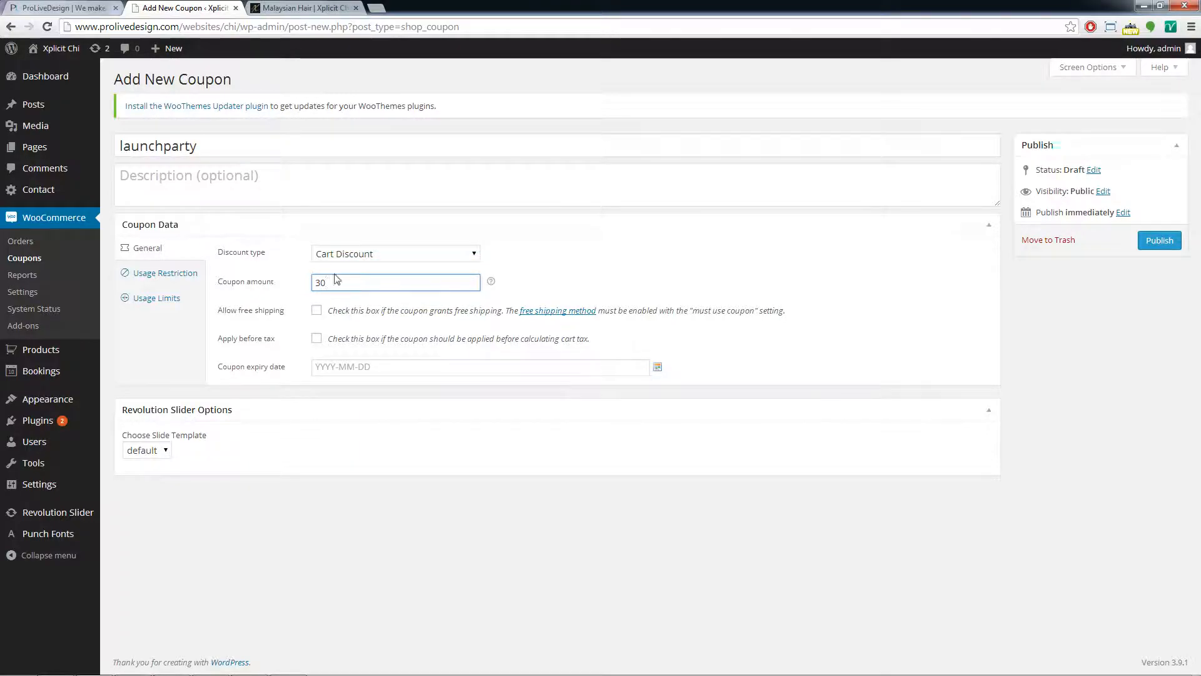
# Try the Cart % Discount, Product Discount and Product % Discount types on the launchparty coupon.
pyautogui.click(369, 255)
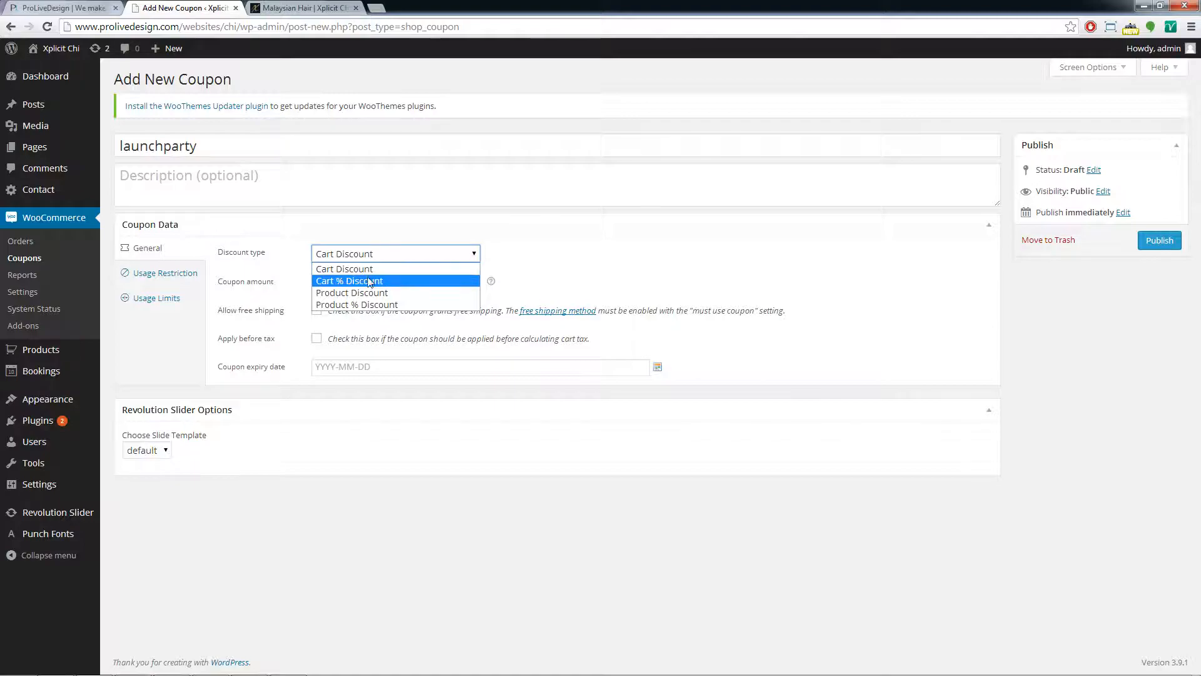
pyautogui.click(369, 281)
pyautogui.click(369, 283)
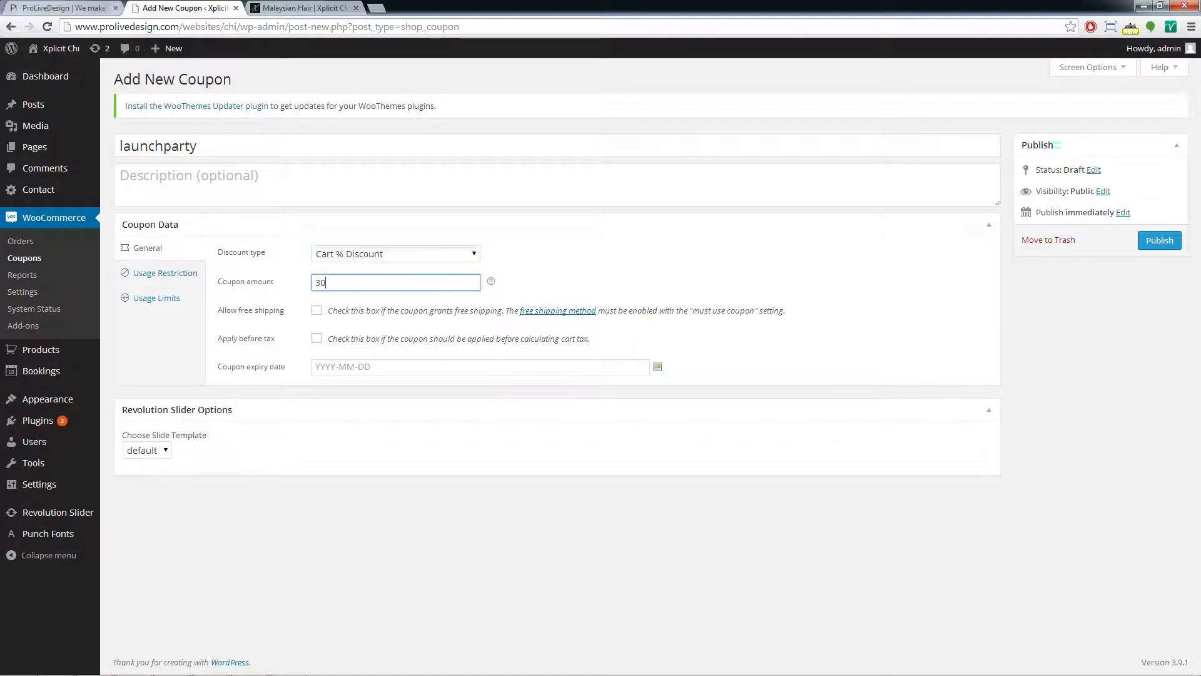
pyautogui.click(402, 256)
pyautogui.click(395, 293)
pyautogui.click(394, 283)
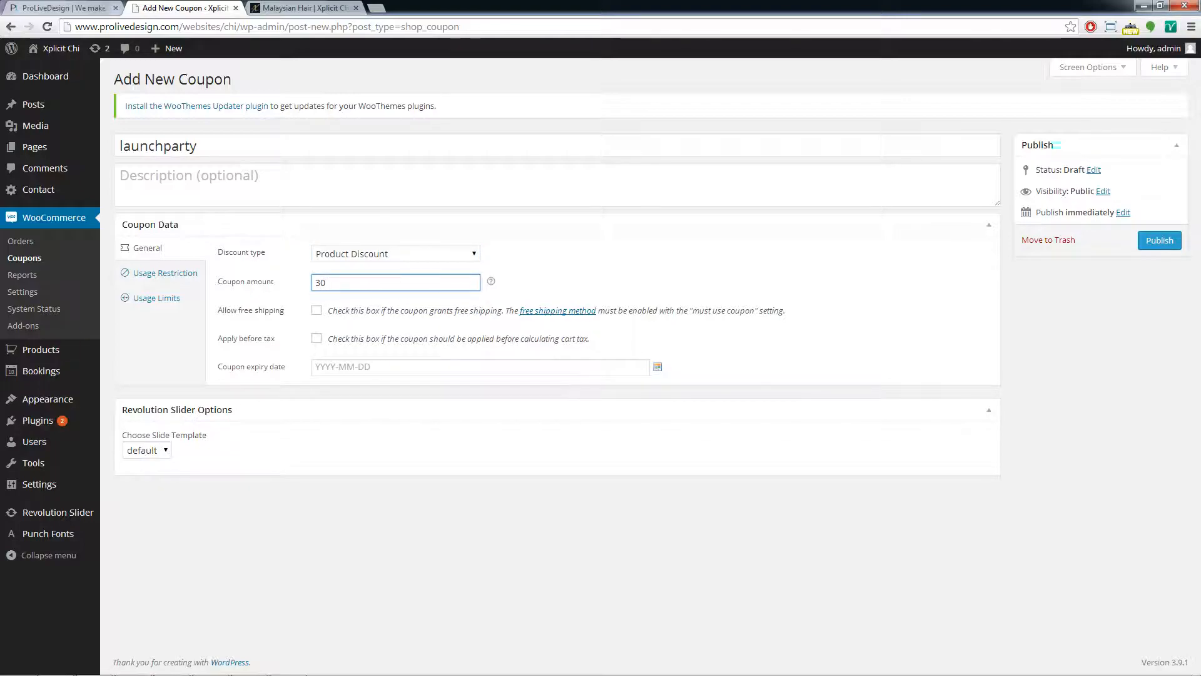
pyautogui.click(394, 254)
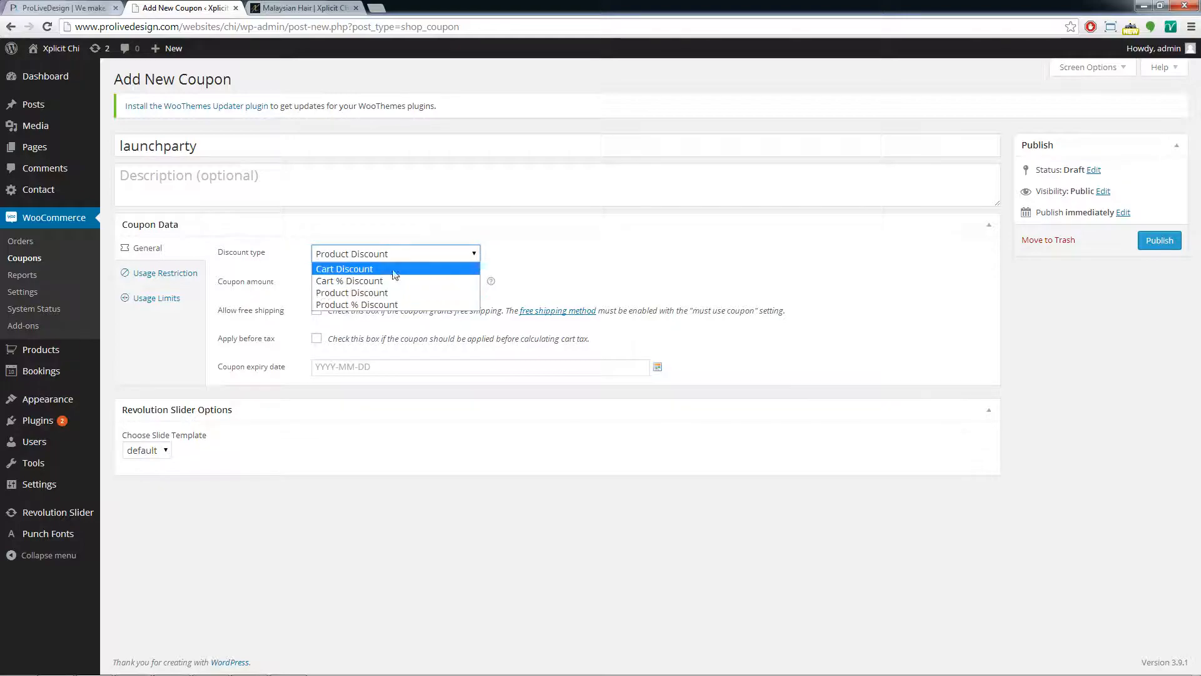
pyautogui.click(394, 304)
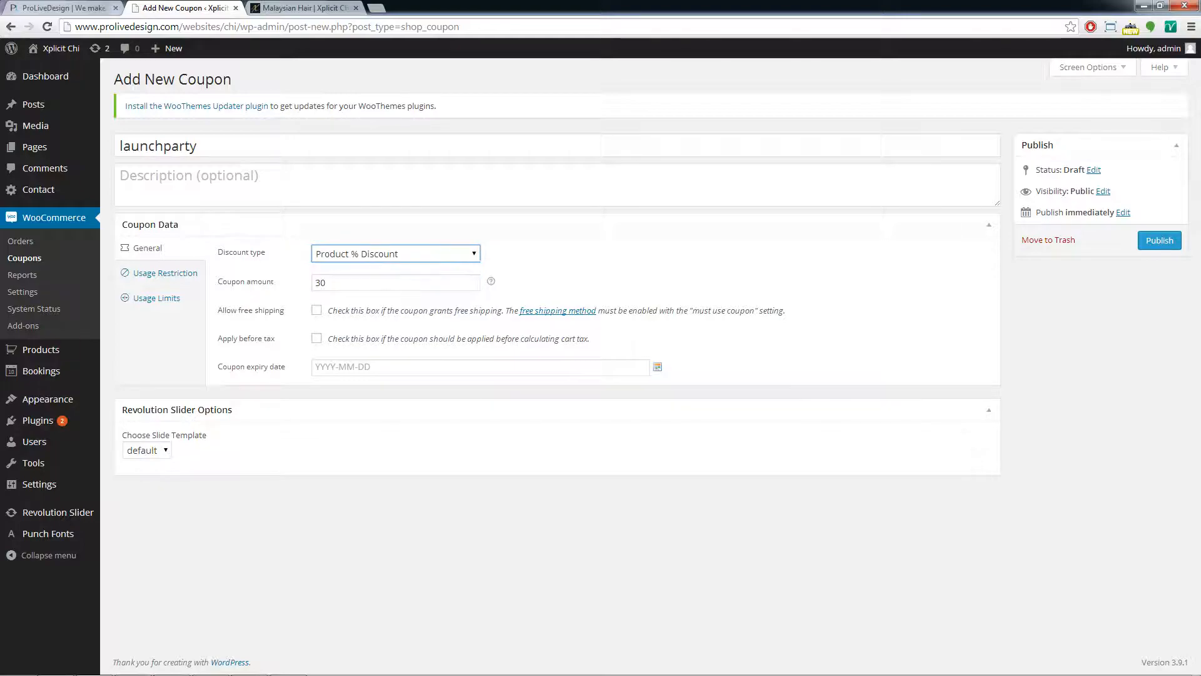
# Set the coupon's discount type to Cart % Discount and its amount to 10.
pyautogui.click(388, 258)
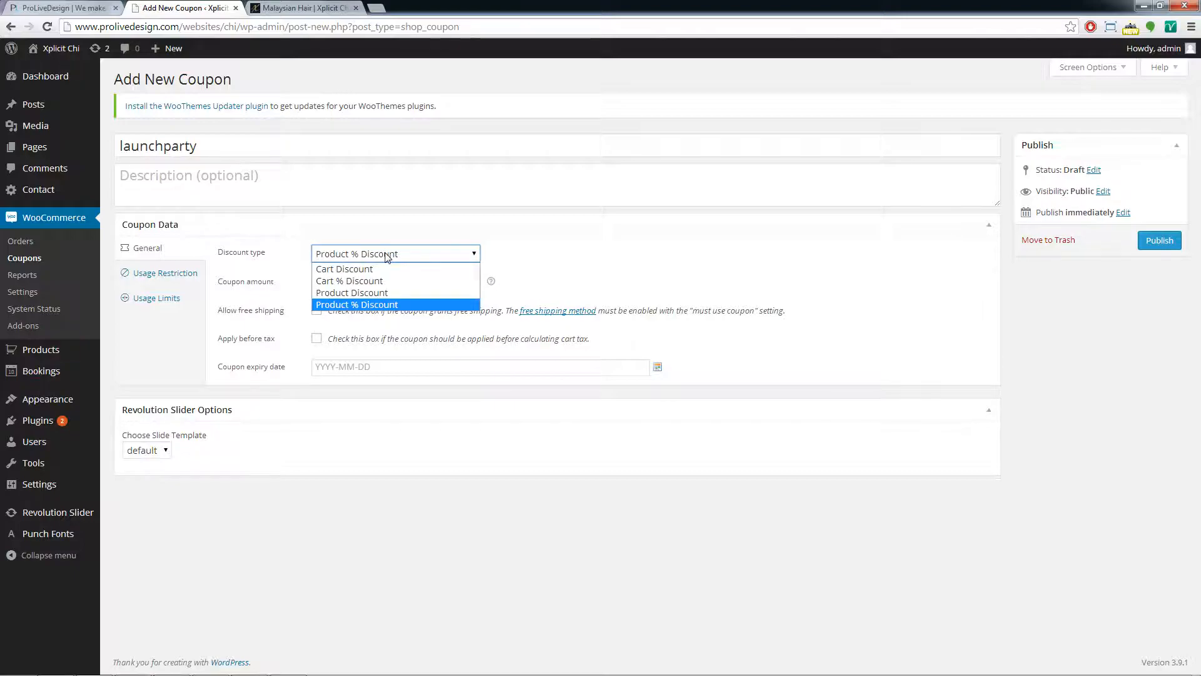
pyautogui.click(376, 279)
pyautogui.moveTo(338, 283); pyautogui.dragTo(14, 277)
pyautogui.write('10')
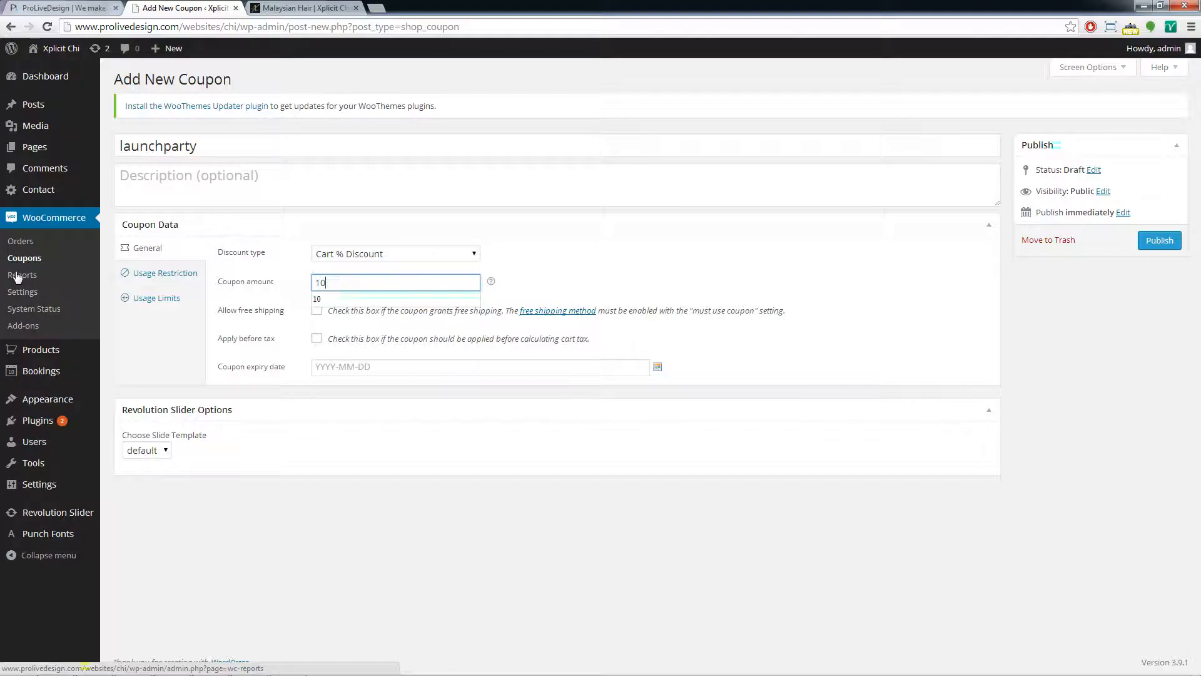
pyautogui.click(608, 249)
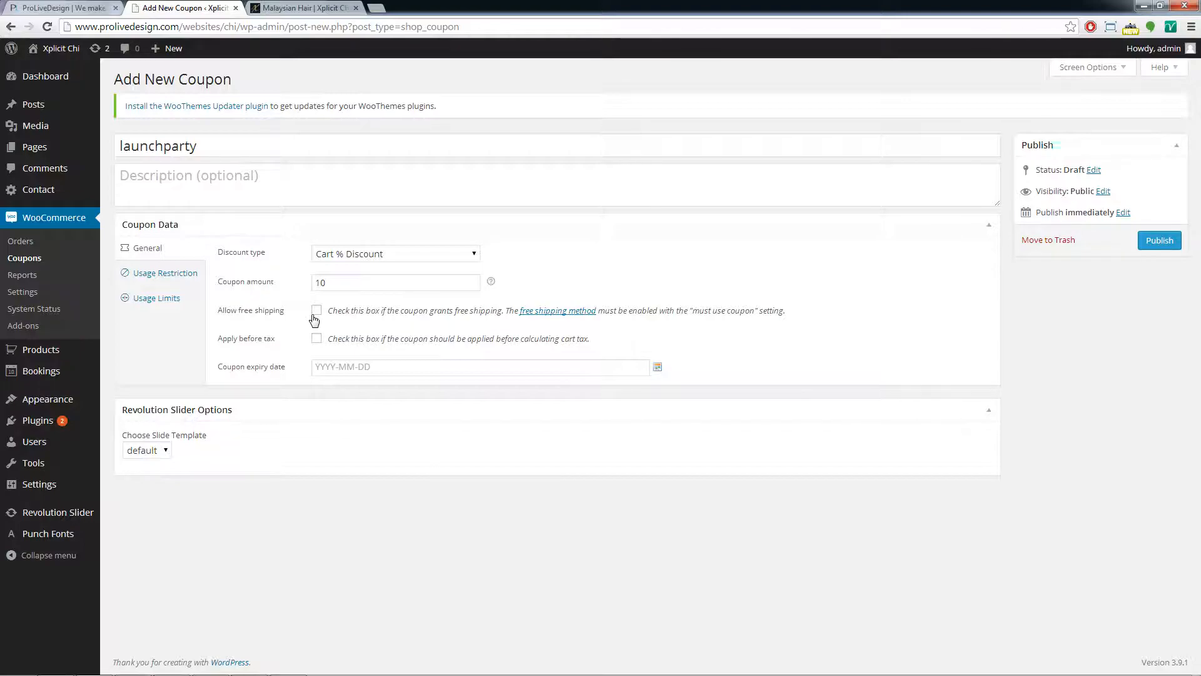
# Set the launchparty coupon's expiry date to 2014-07-22.
pyautogui.click(657, 366)
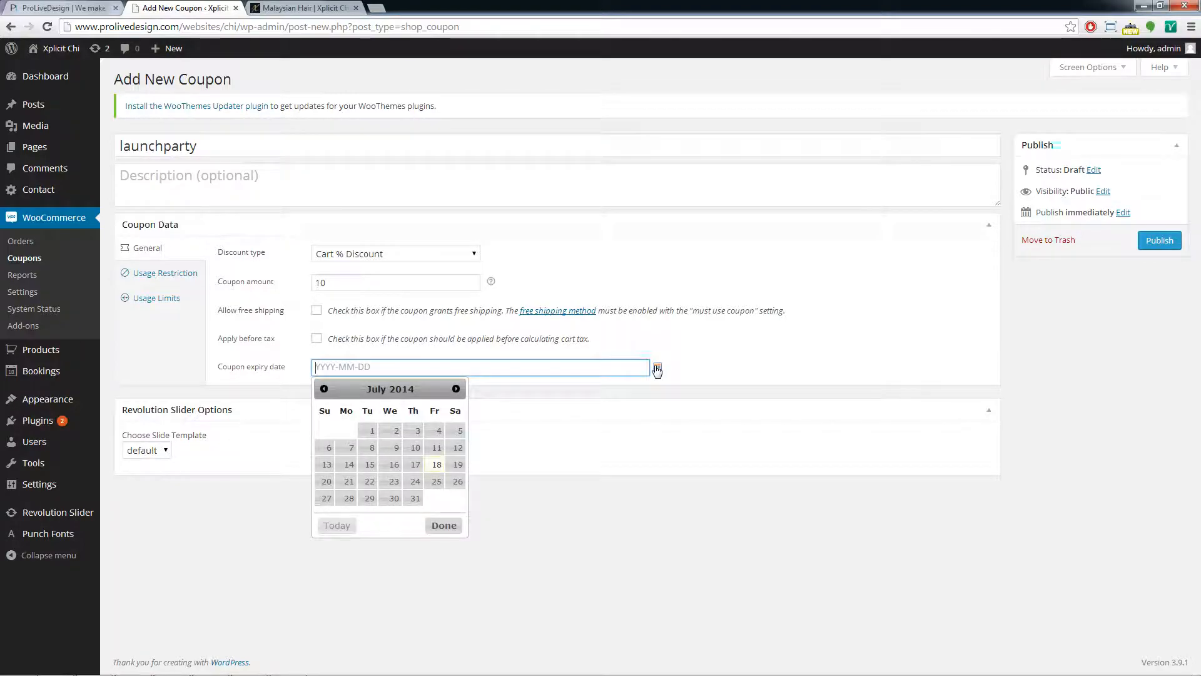
pyautogui.click(368, 483)
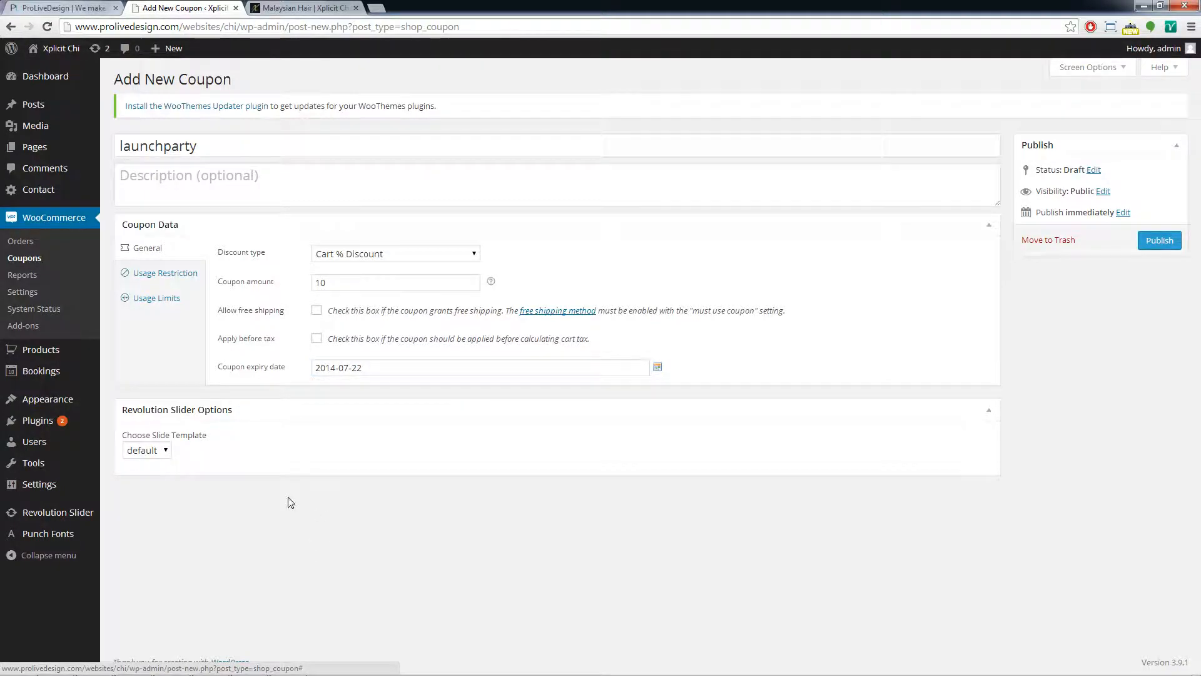
# In the coupon's usage restrictions, enable individual use only and exclude sale items.
pyautogui.click(180, 286)
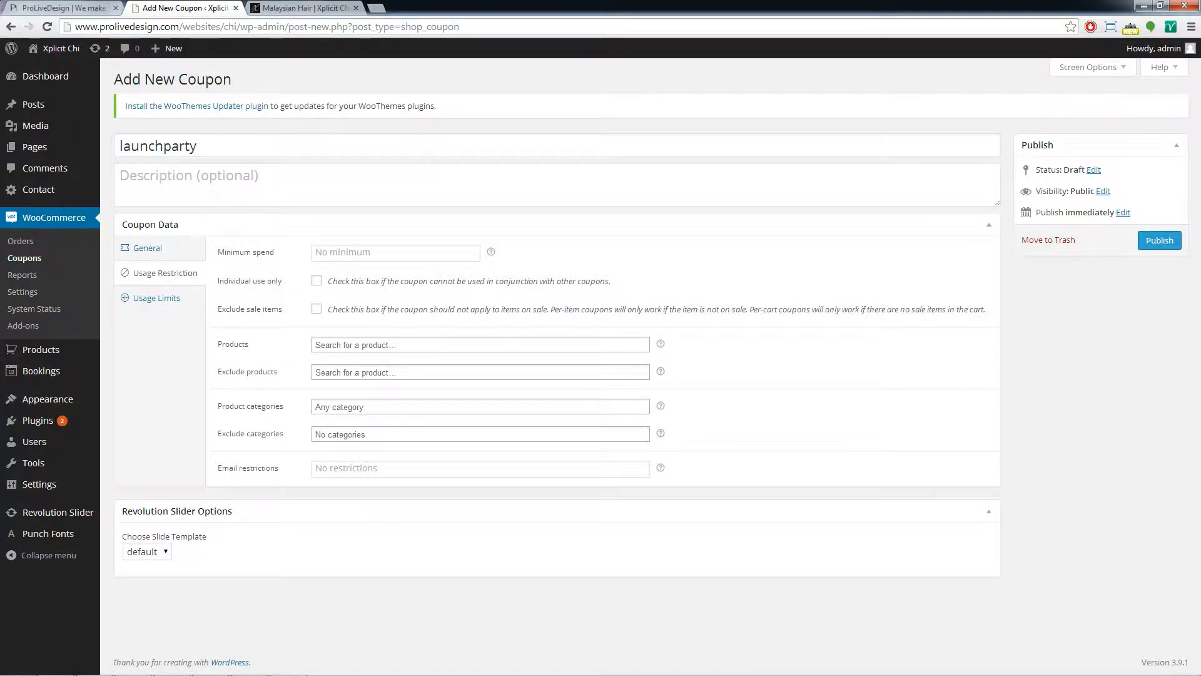
pyautogui.click(350, 253)
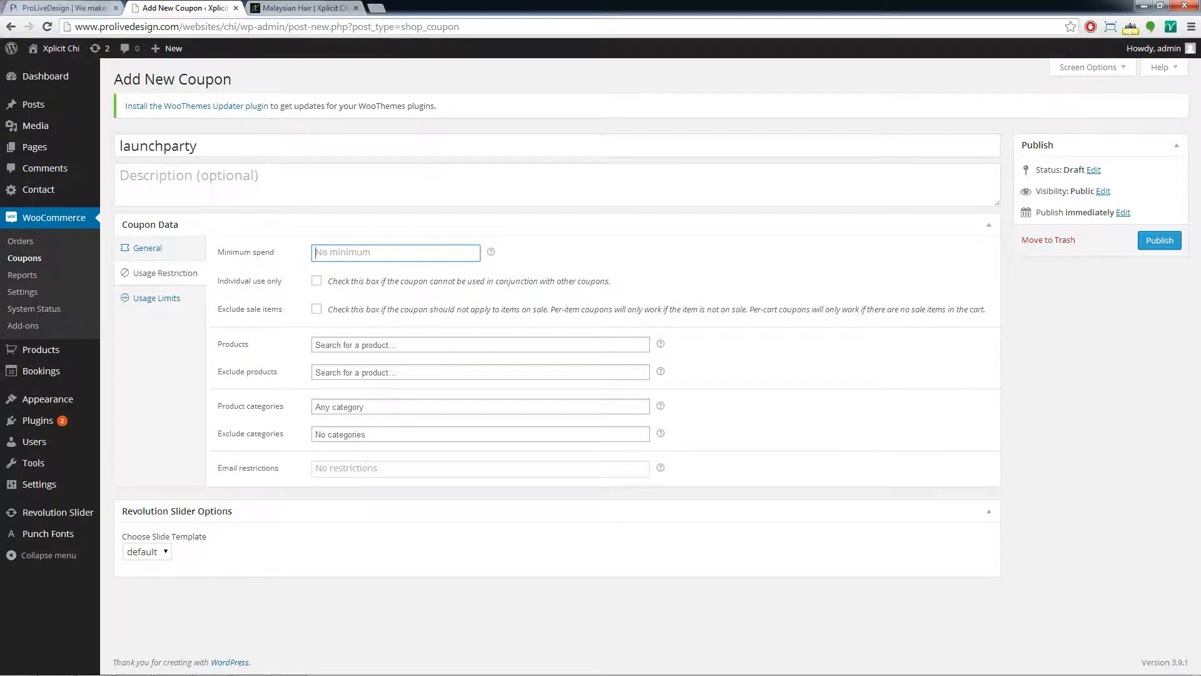
pyautogui.click(317, 283)
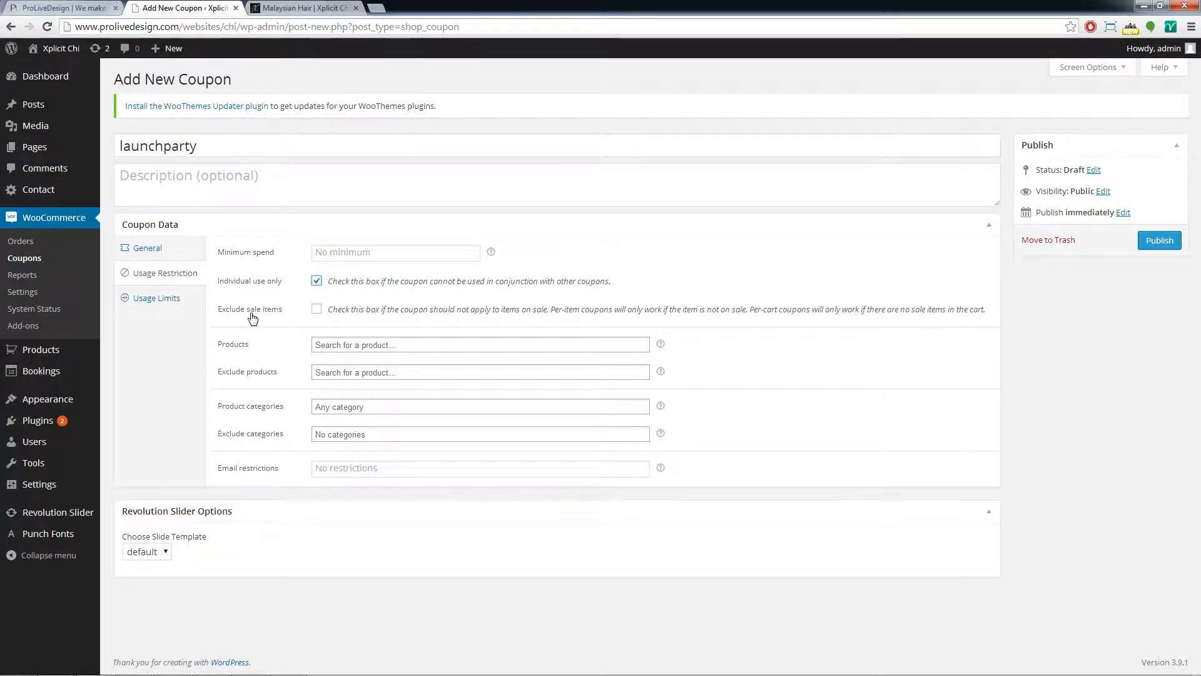
pyautogui.click(316, 309)
# Try limiting the coupon to the Brazilian hair product, remove it, and look at the excluded products choice.
pyautogui.click(319, 345)
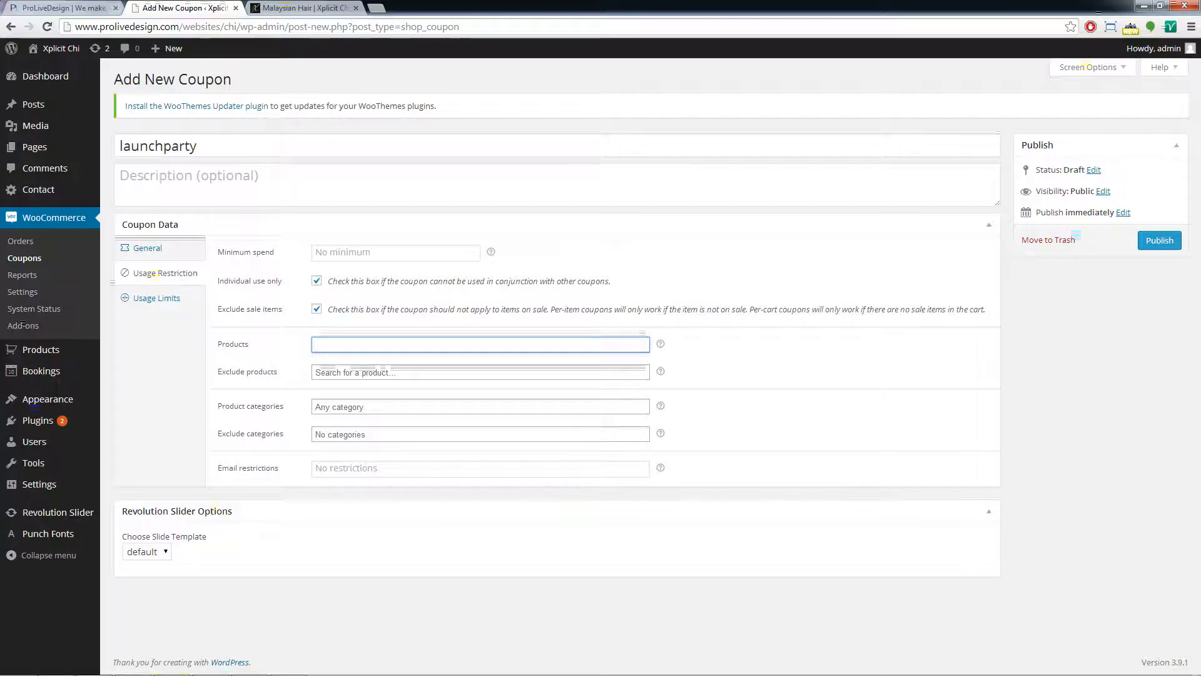
pyautogui.write('braz')
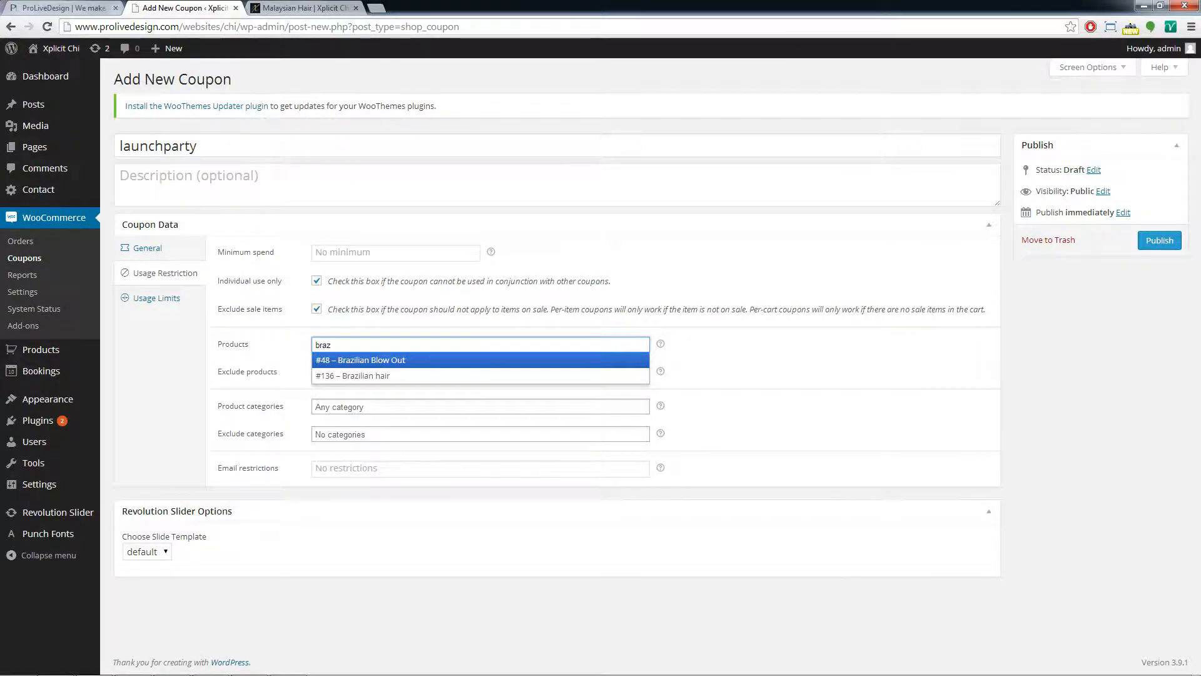
pyautogui.click(376, 376)
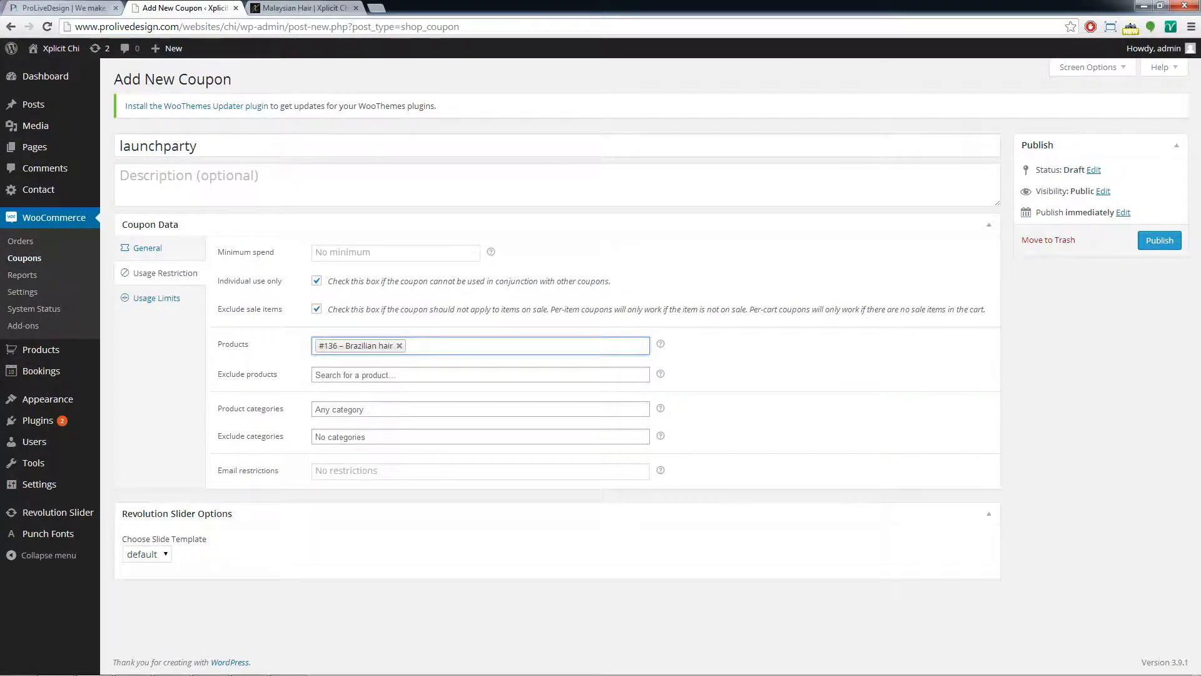
pyautogui.click(400, 345)
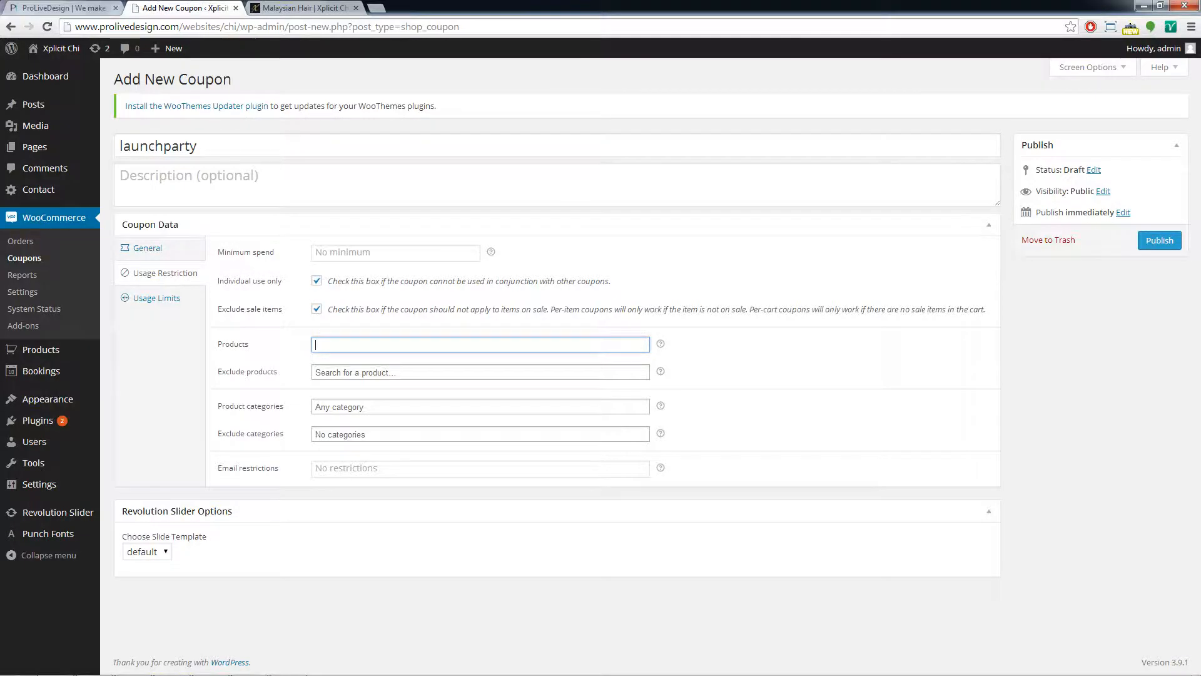
pyautogui.click(480, 373)
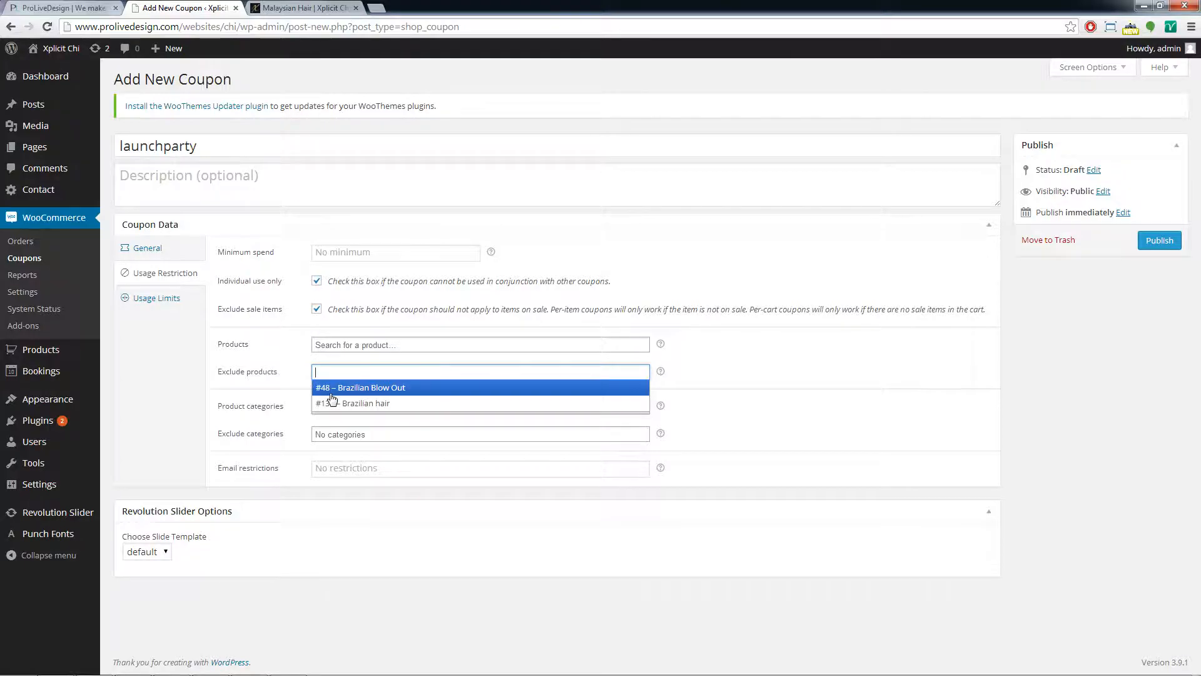
pyautogui.click(759, 376)
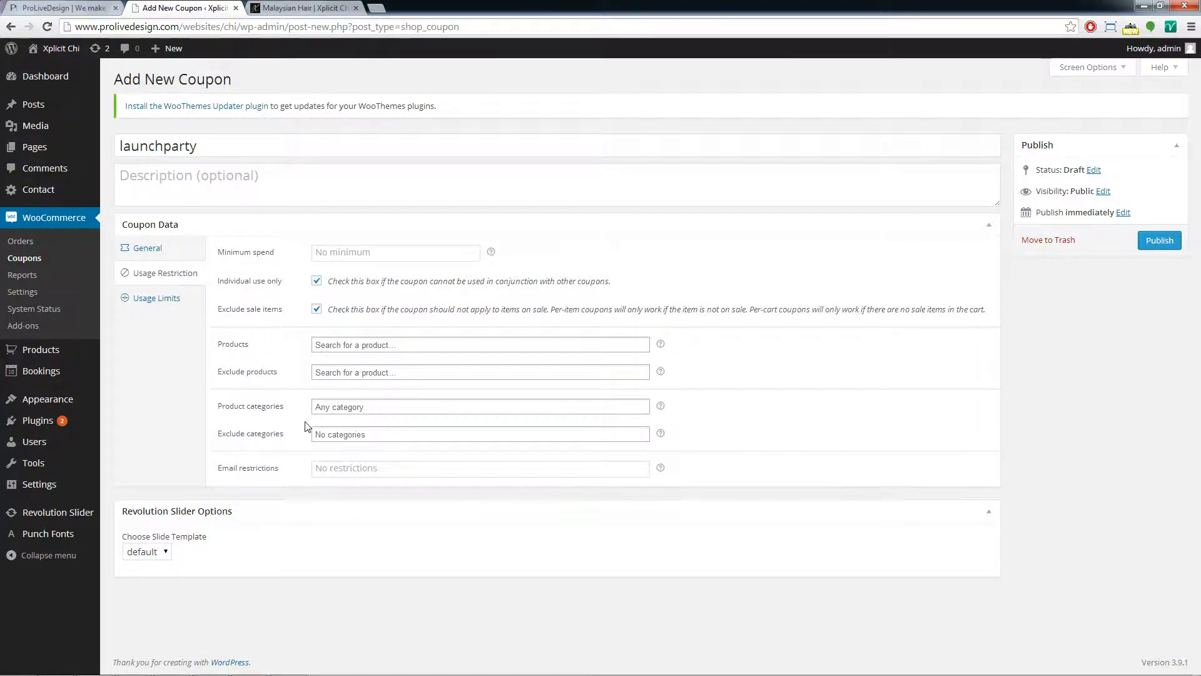
# Try limiting the coupon to the Xplicit Virgin Hair product category and clear that restriction.
pyautogui.click(312, 408)
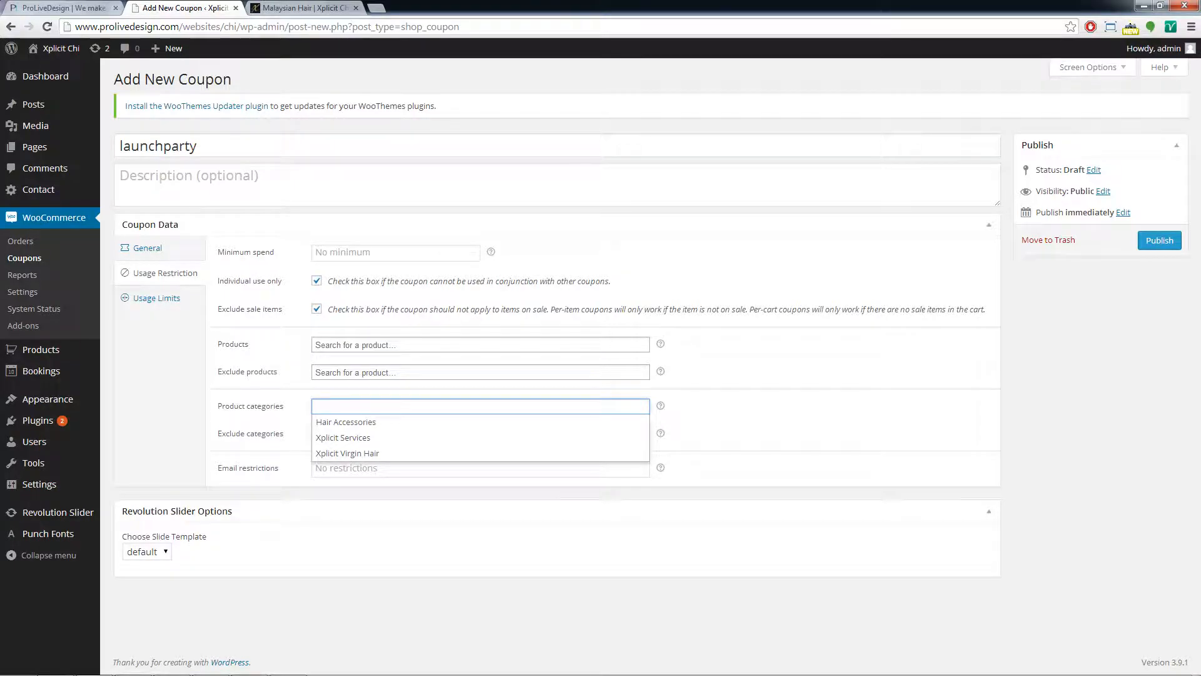
pyautogui.click(373, 458)
pyautogui.click(393, 408)
pyautogui.click(390, 408)
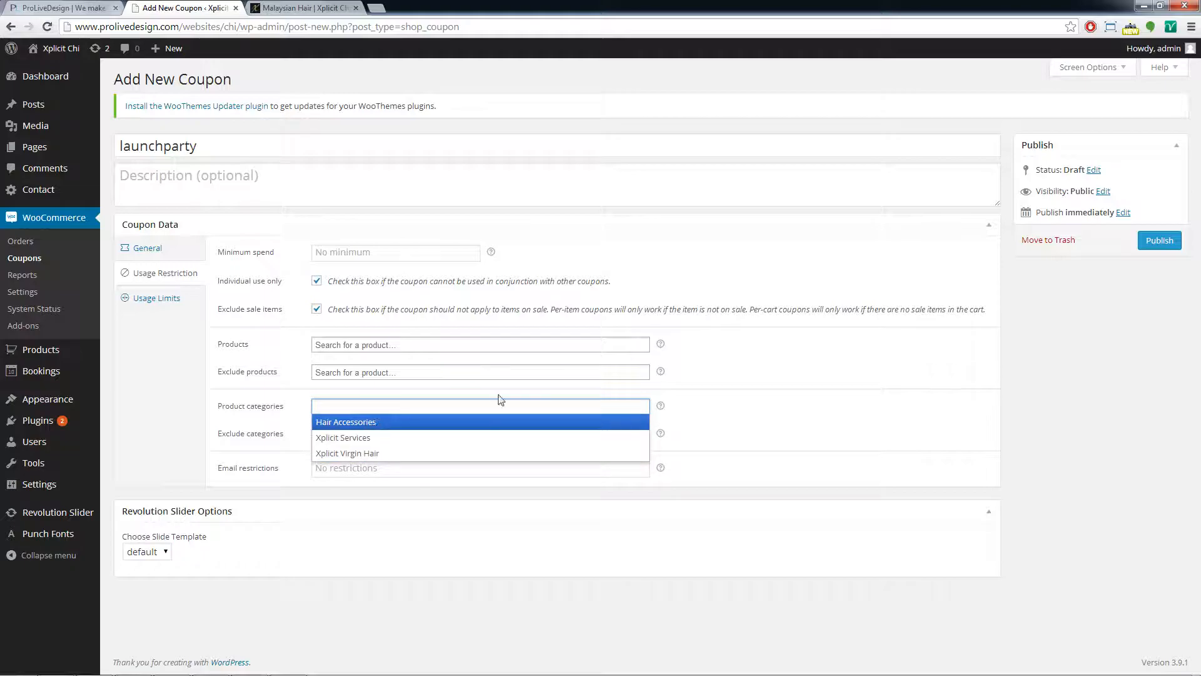
pyautogui.click(707, 427)
# Try excluding the Xplicit Virgin Hair category from the coupon and remove the exclusion.
pyautogui.click(413, 435)
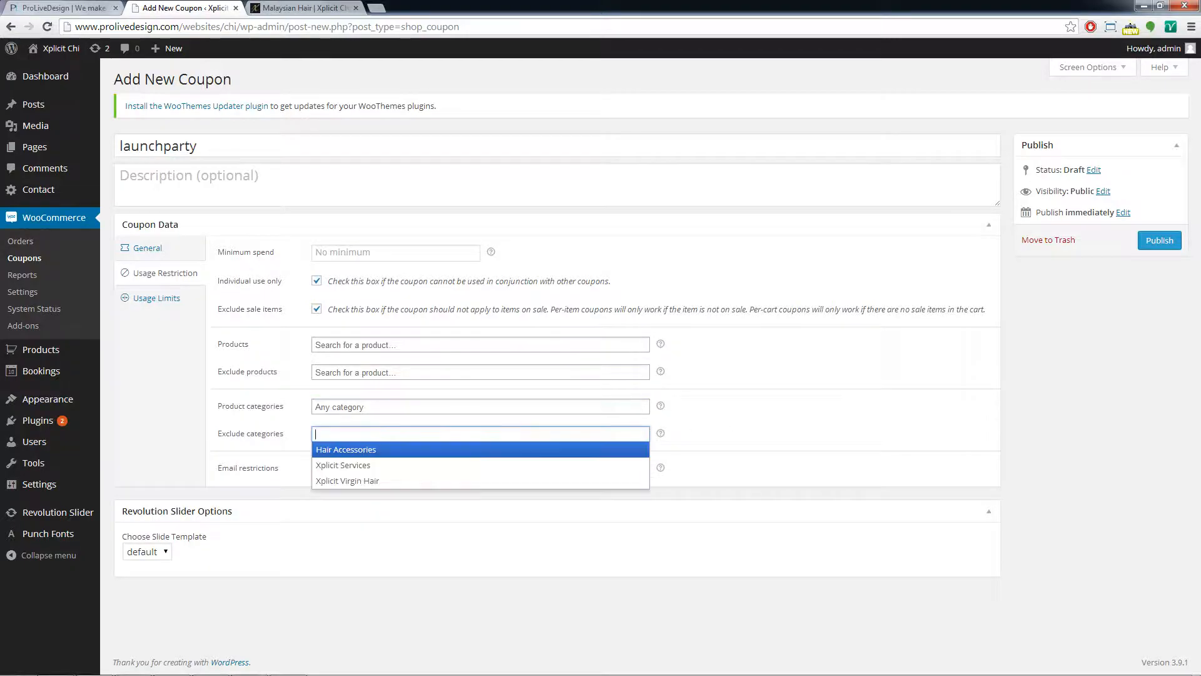
pyautogui.click(360, 483)
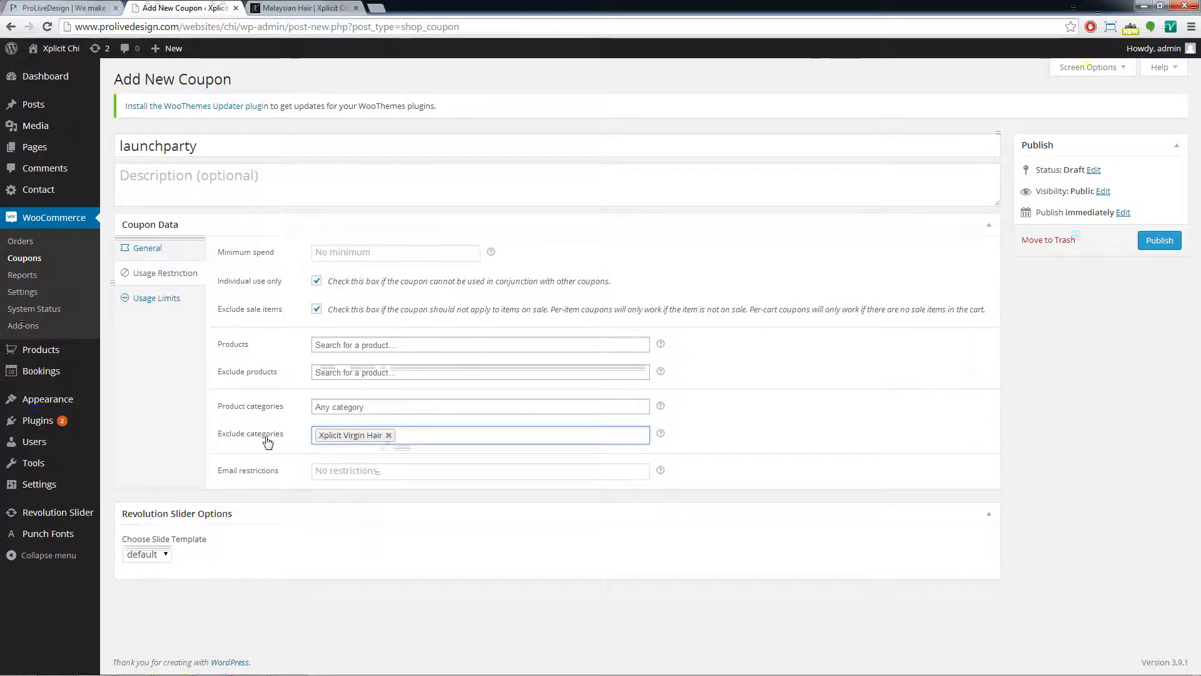
pyautogui.click(388, 434)
# Try Xplicit Virgin Hair as the allowed category again, remove it, and look at the excluded categories choice.
pyautogui.click(370, 406)
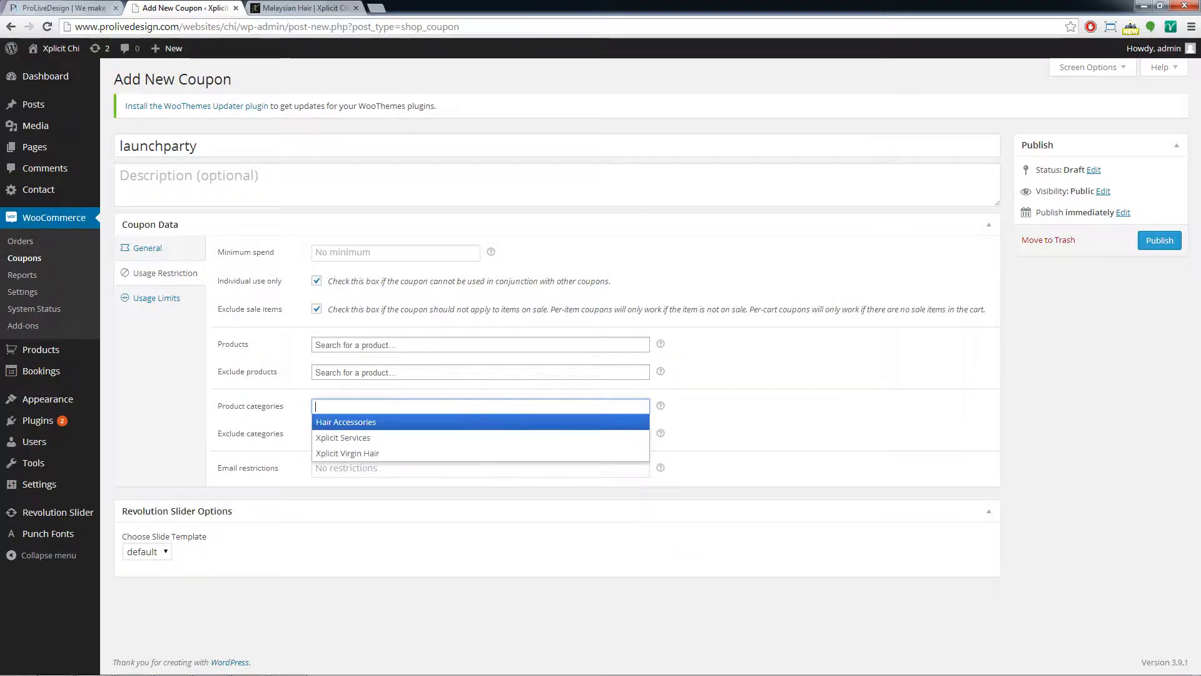
pyautogui.click(394, 454)
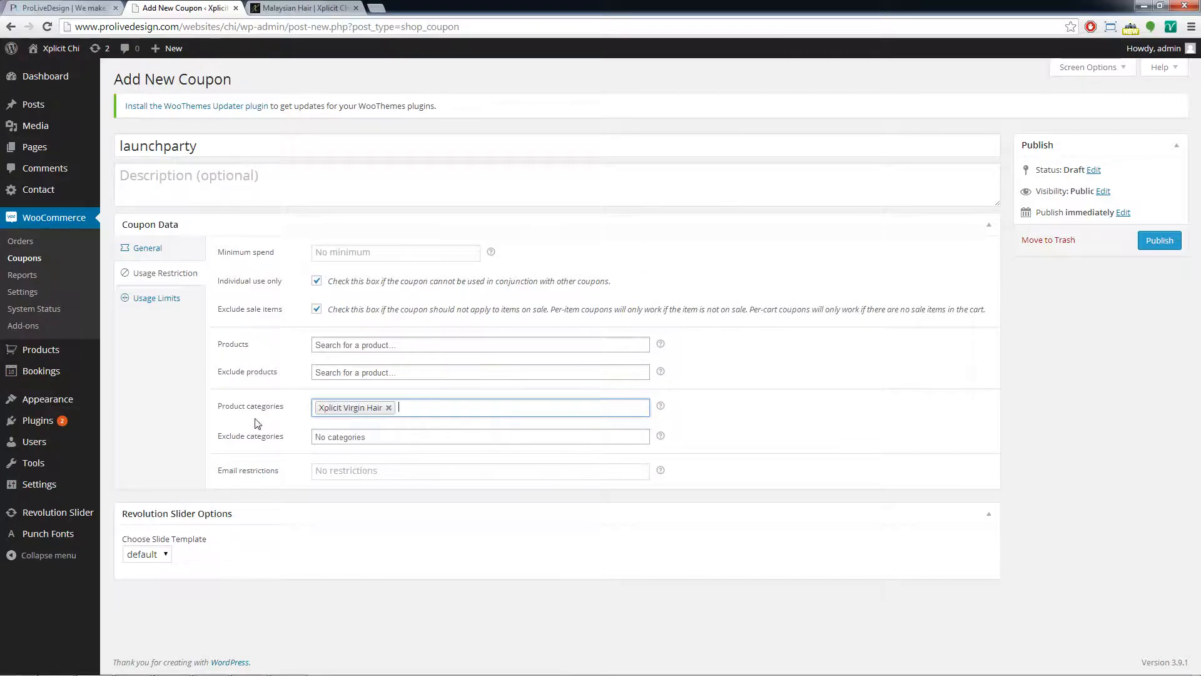
pyautogui.click(388, 407)
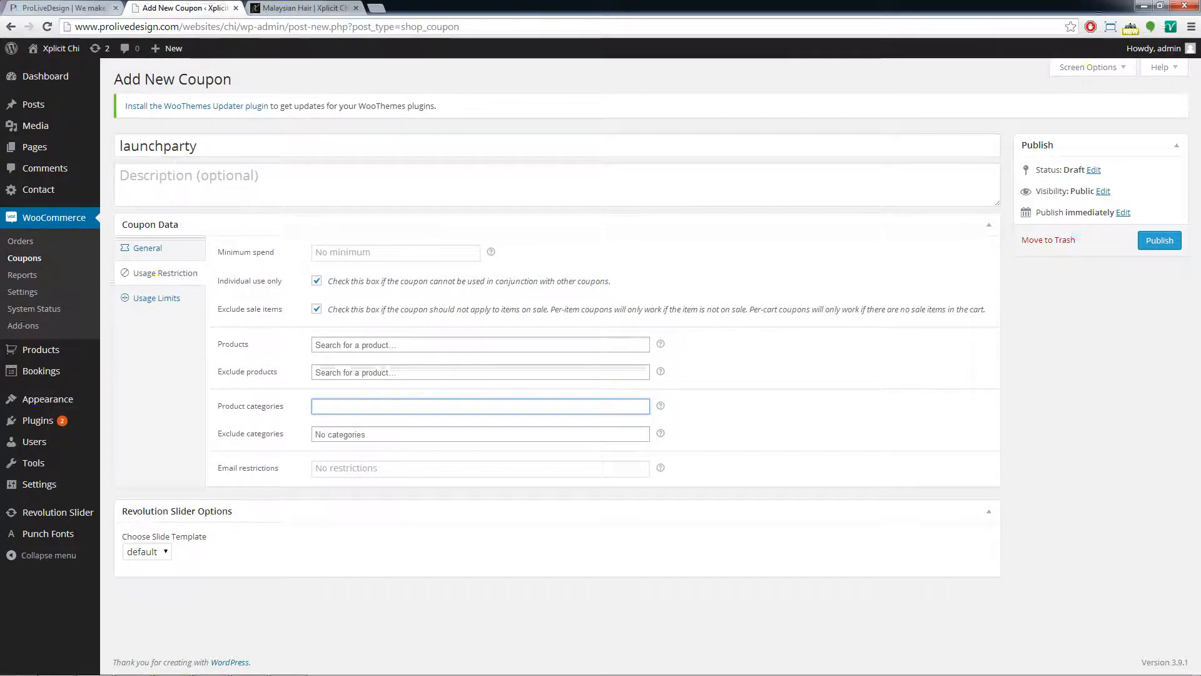
pyautogui.click(386, 434)
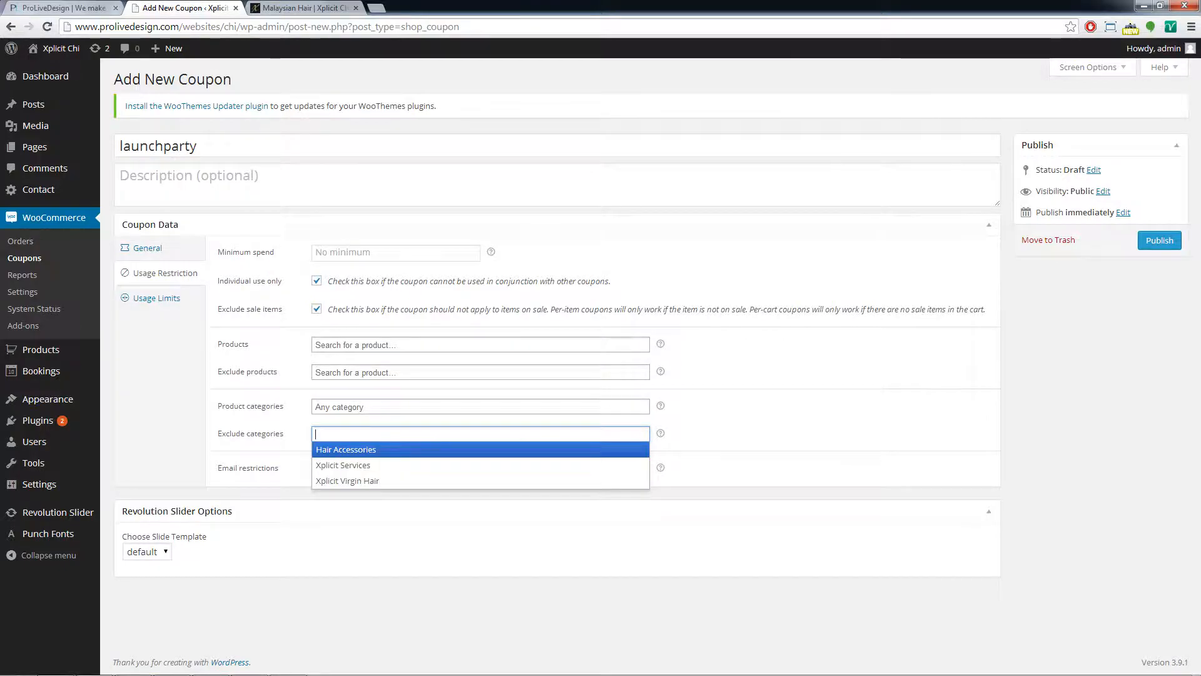
pyautogui.click(831, 397)
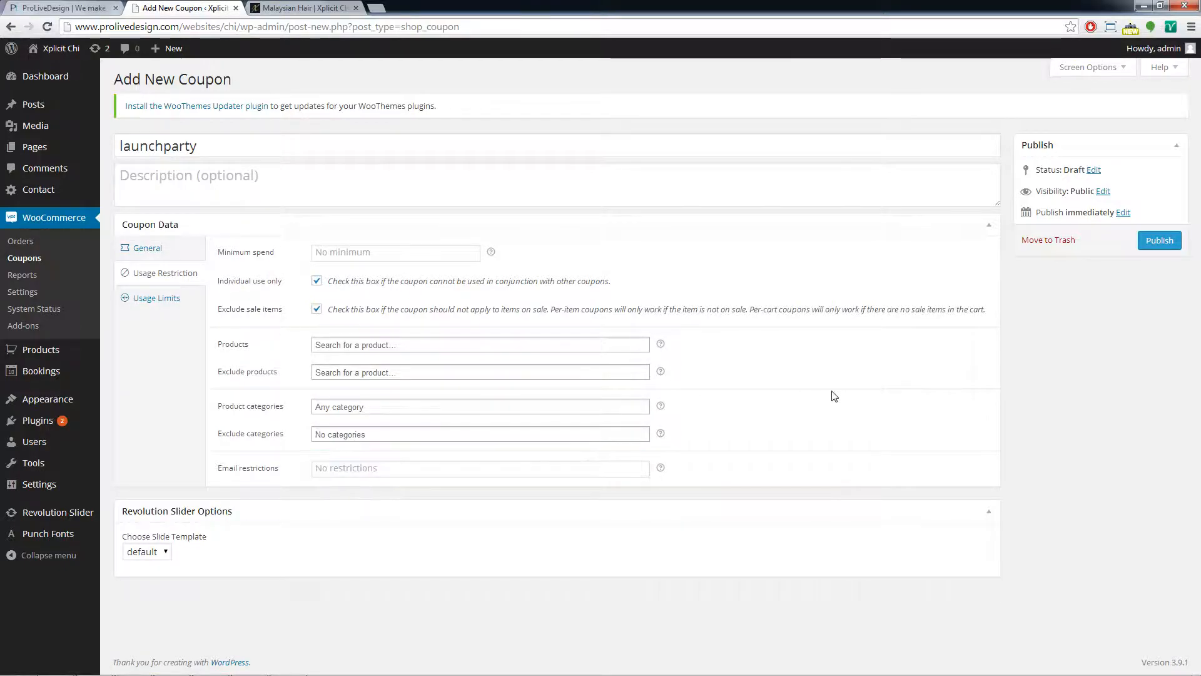
# Look over the coupon's usage limits per coupon and per user, and publish the launchparty coupon.
pyautogui.click(146, 305)
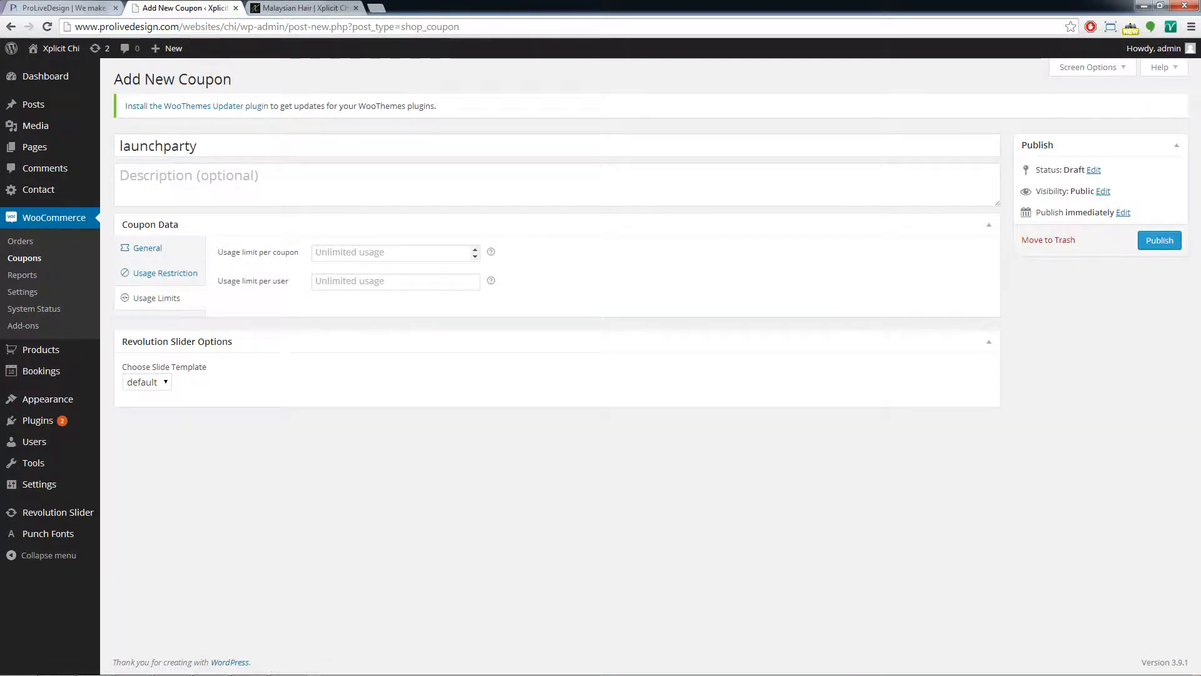
pyautogui.click(388, 253)
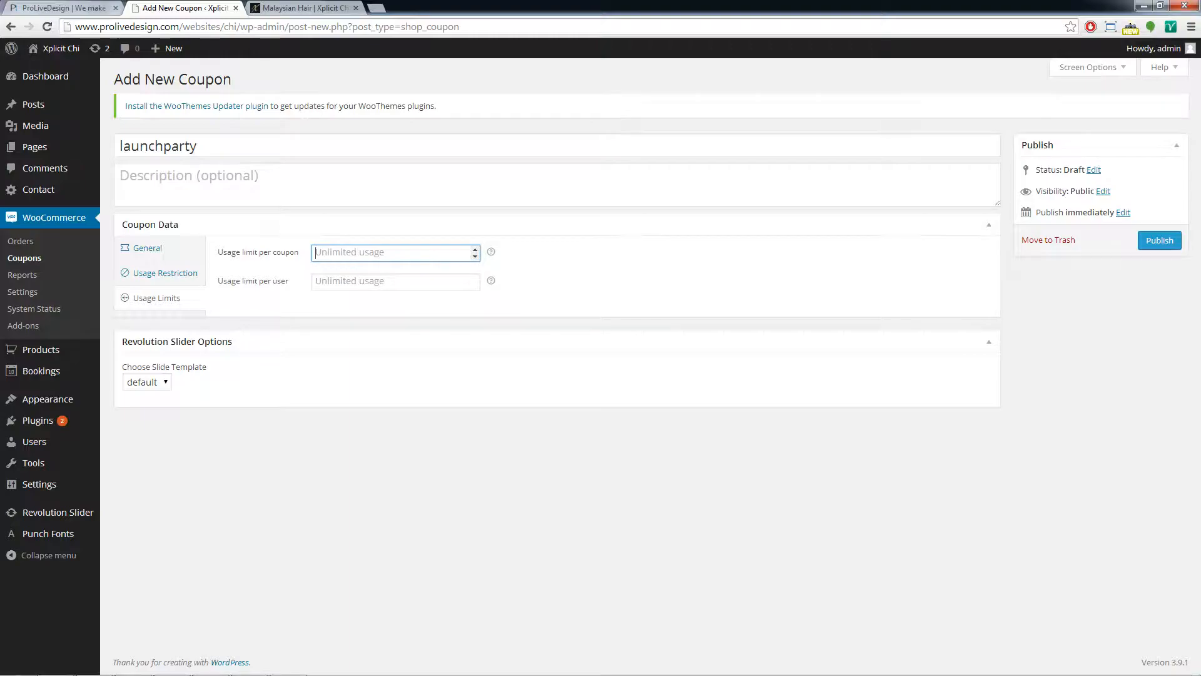
pyautogui.click(1167, 240)
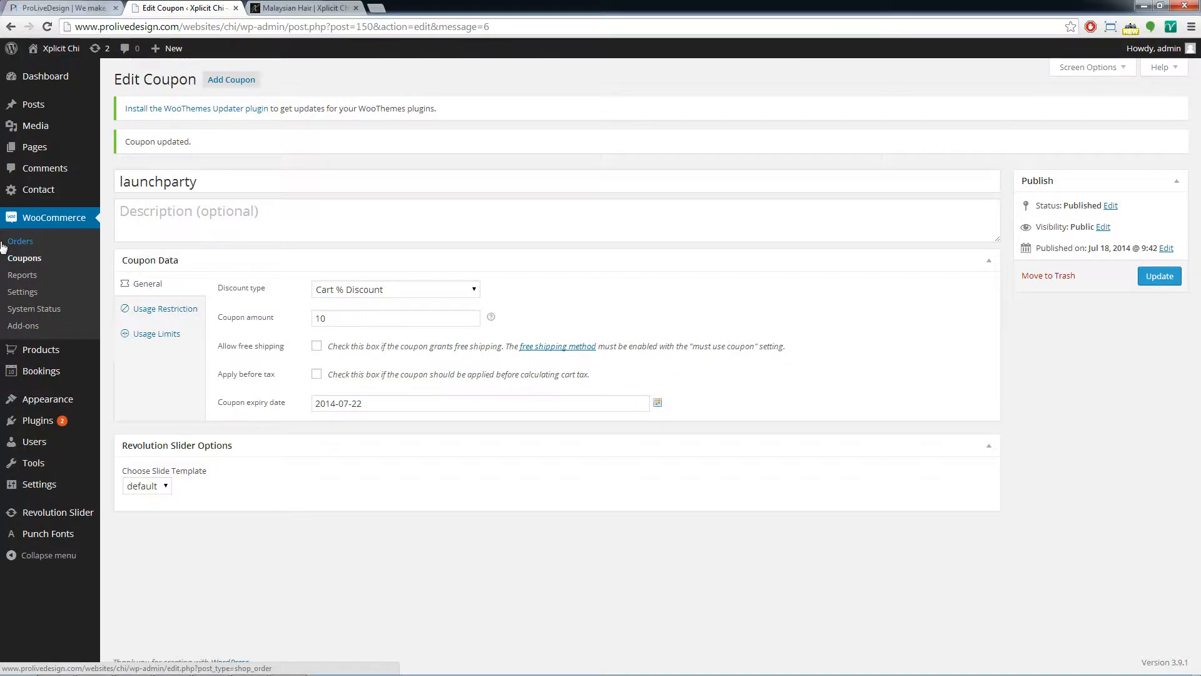
# Open the WooCommerce orders and mark the listed order as processing with a bulk action.
pyautogui.click(26, 244)
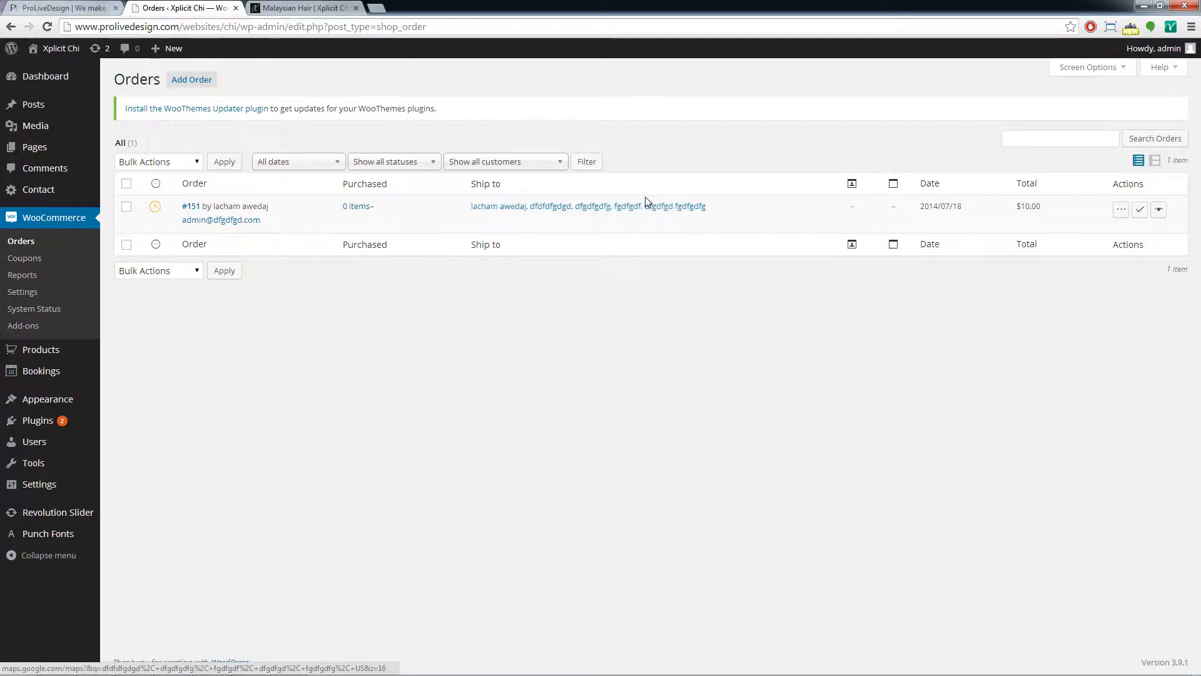
pyautogui.click(127, 207)
pyautogui.click(155, 162)
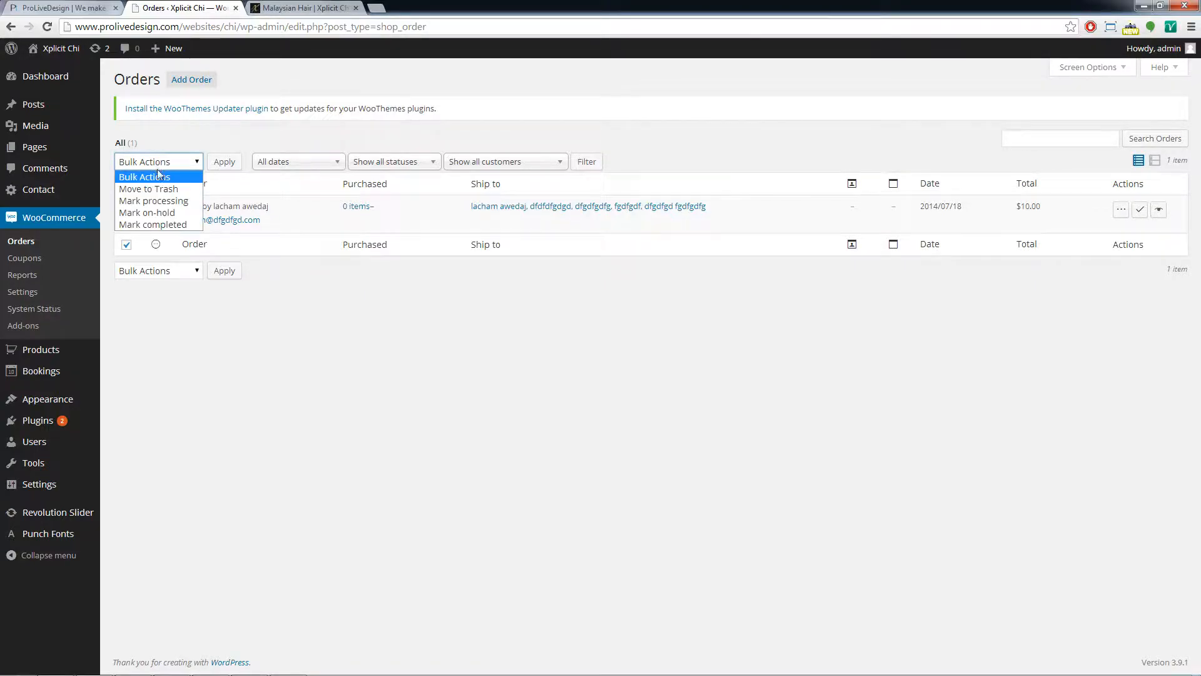
pyautogui.click(168, 201)
pyautogui.click(220, 162)
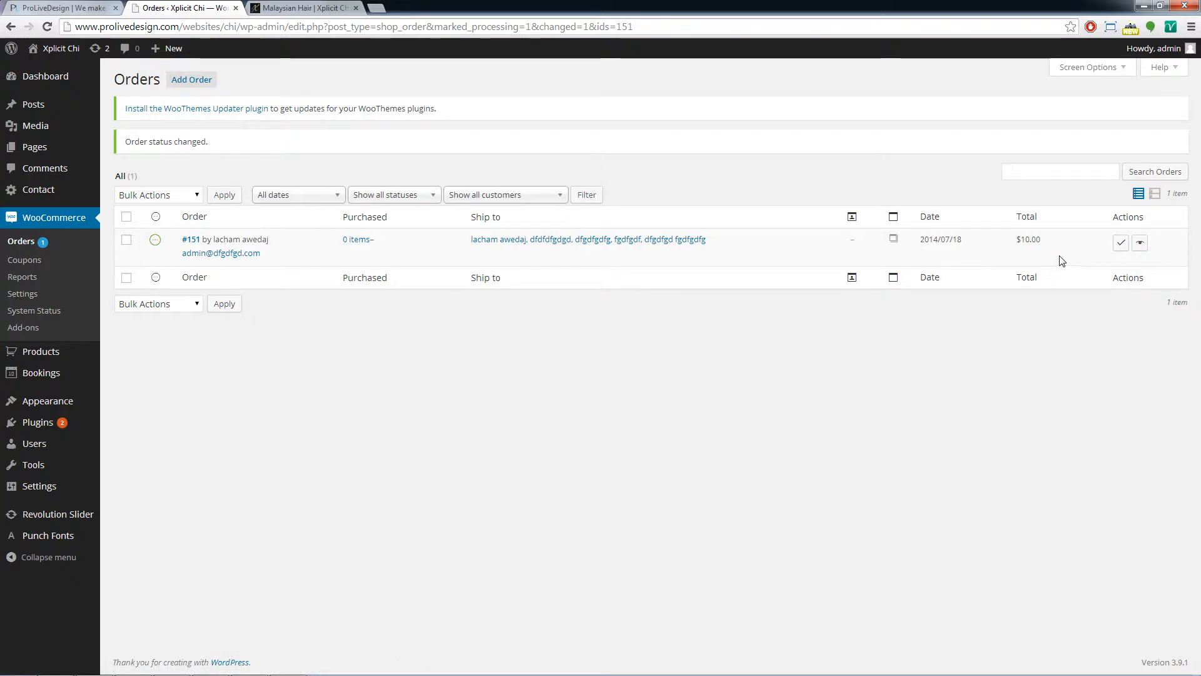
# Mark the processing order in the orders list as completed.
pyautogui.click(1121, 244)
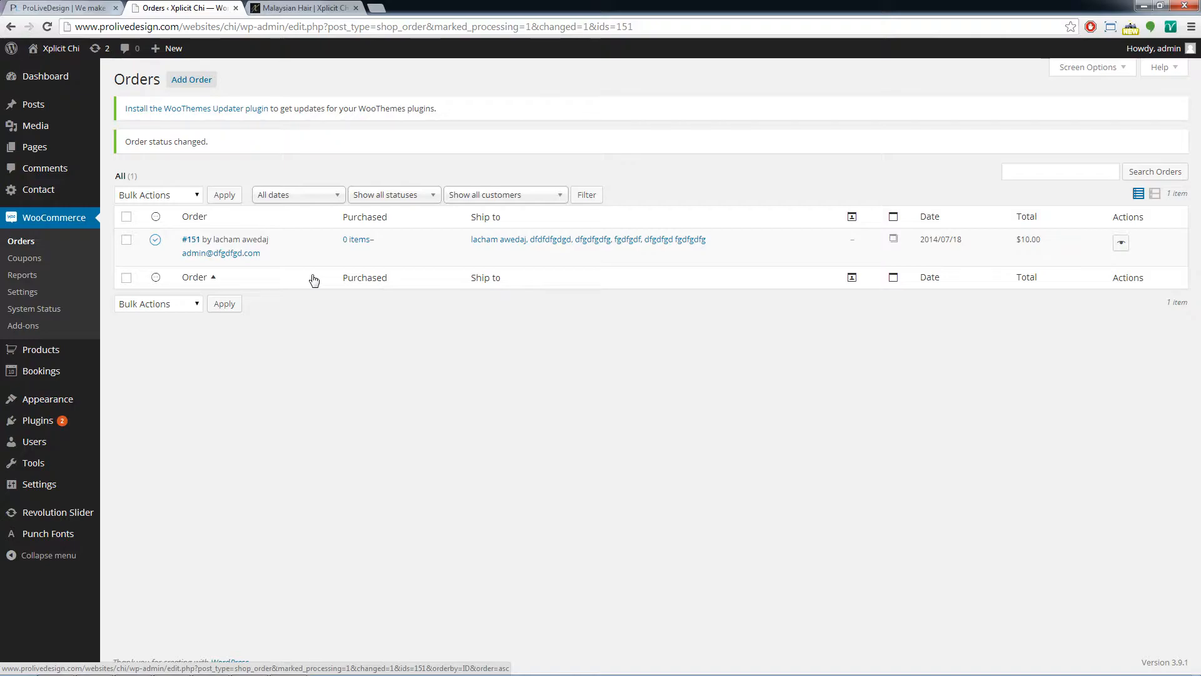
pyautogui.moveTo(268, 259)
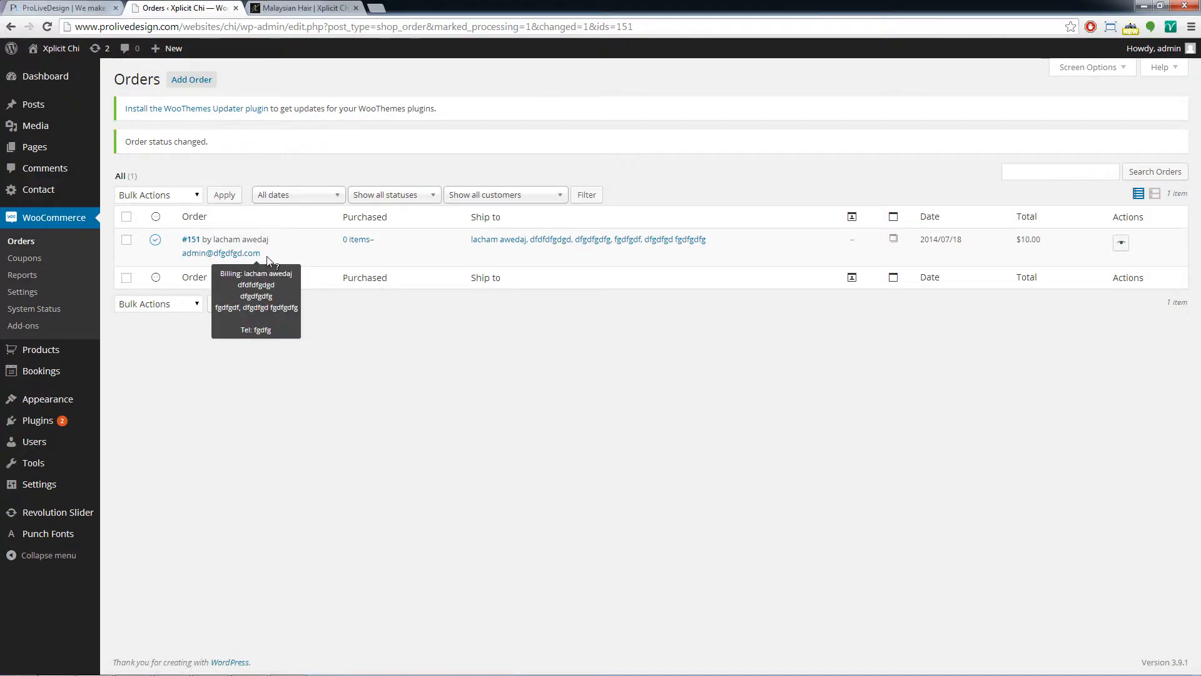